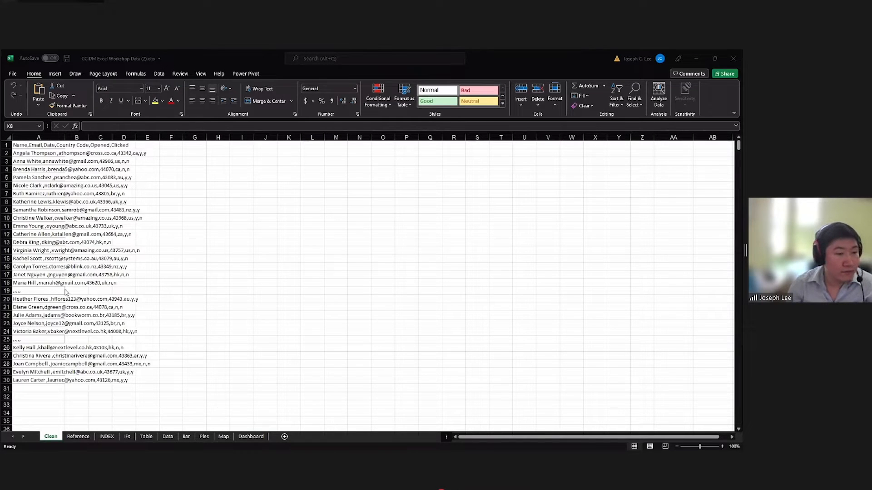
# Examine the comma-separated header and records held in column A of the Clean sheet, rows 1 to 30.
pyautogui.click(59, 226)
pyautogui.moveTo(42, 146); pyautogui.dragTo(40, 226)
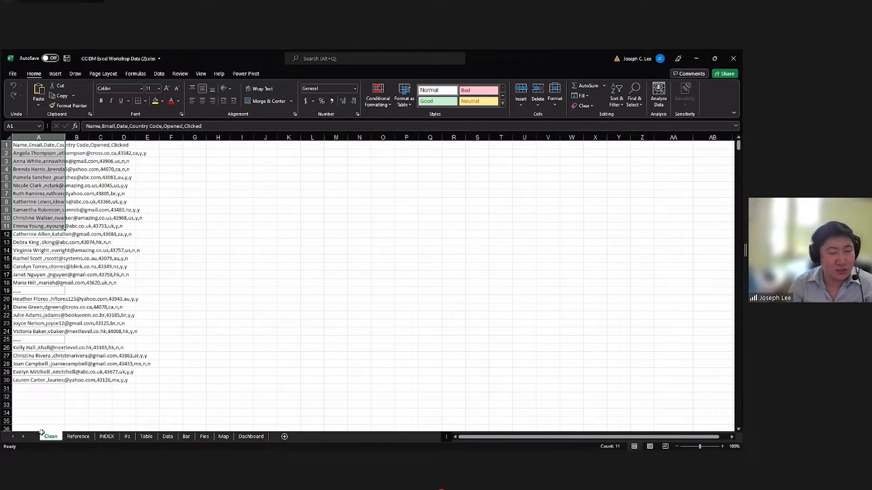
pyautogui.click(49, 406)
pyautogui.click(41, 146)
pyautogui.moveTo(41, 145); pyautogui.dragTo(49, 383)
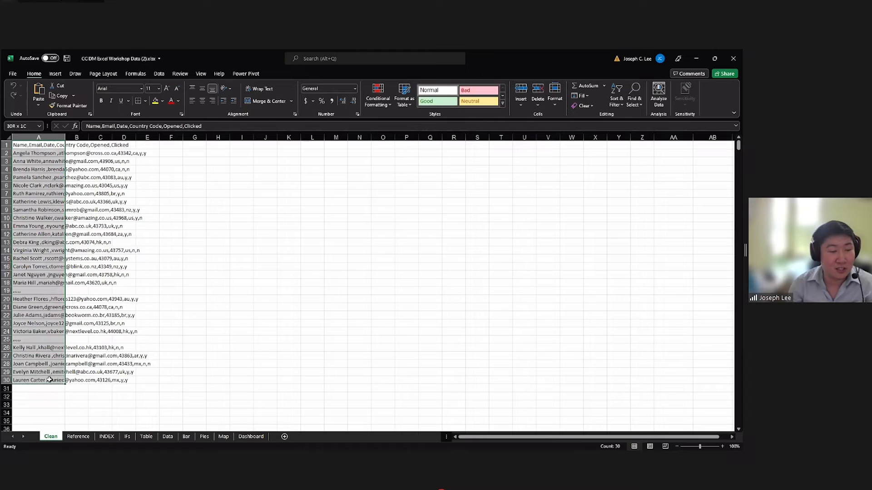
pyautogui.click(84, 145)
pyautogui.moveTo(56, 146); pyautogui.dragTo(49, 163)
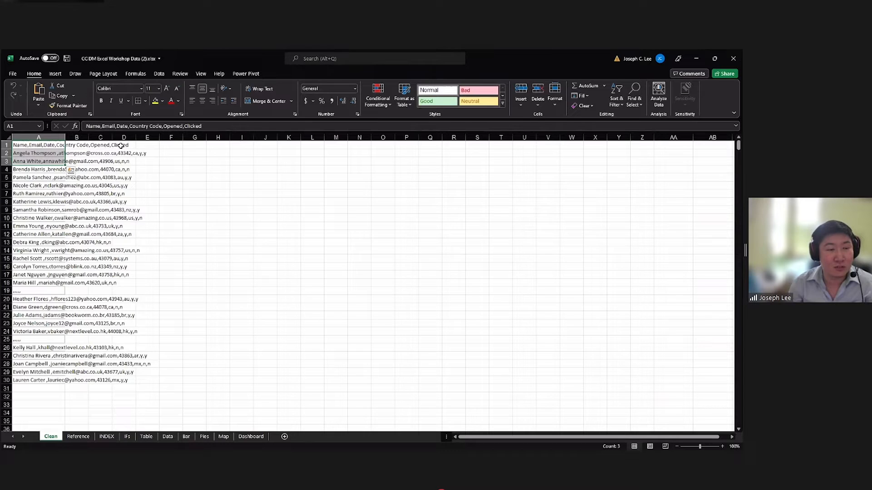
pyautogui.click(124, 146)
pyautogui.moveTo(53, 146); pyautogui.dragTo(47, 274)
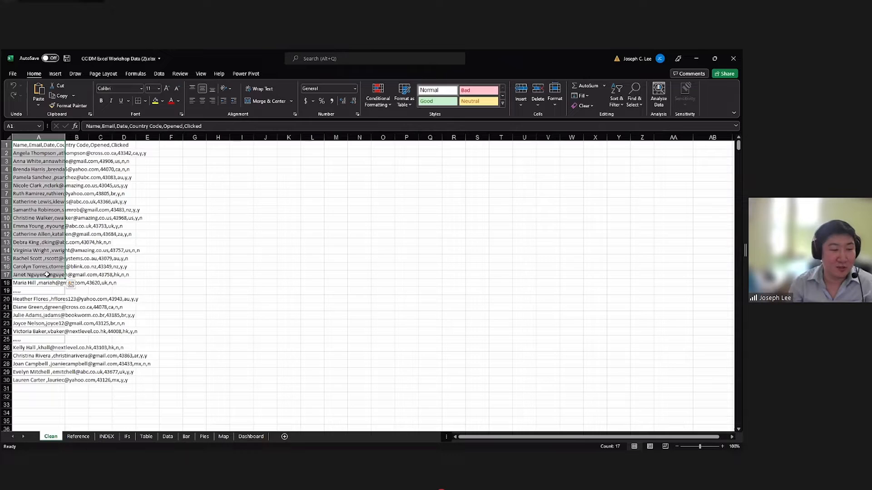
pyautogui.click(48, 294)
pyautogui.click(35, 147)
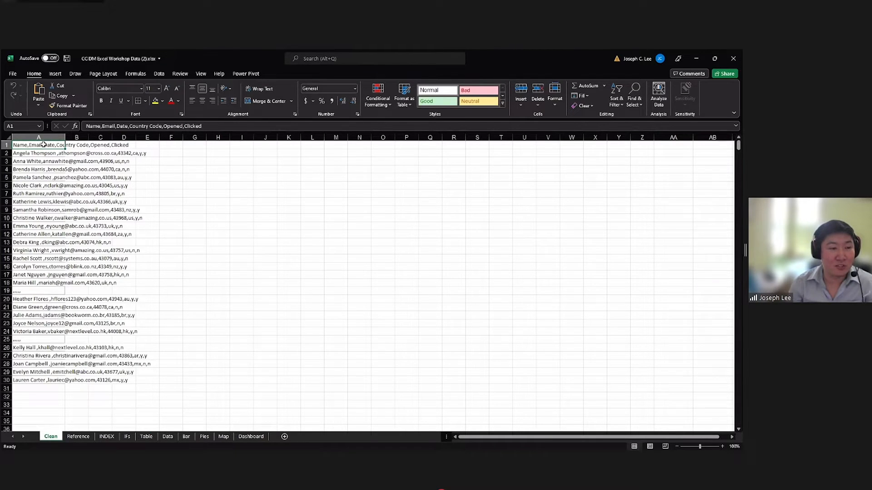
pyautogui.moveTo(43, 144); pyautogui.dragTo(43, 178)
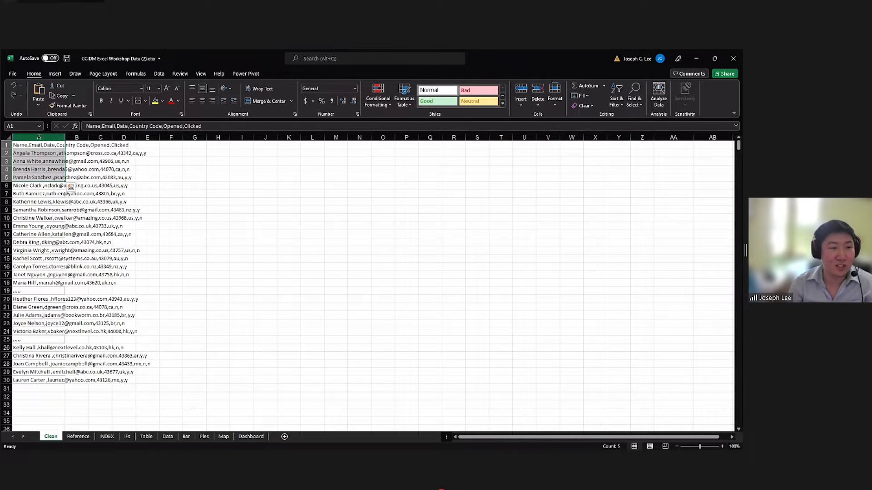
# Start Text to Columns for the whole of column A.
pyautogui.click(38, 137)
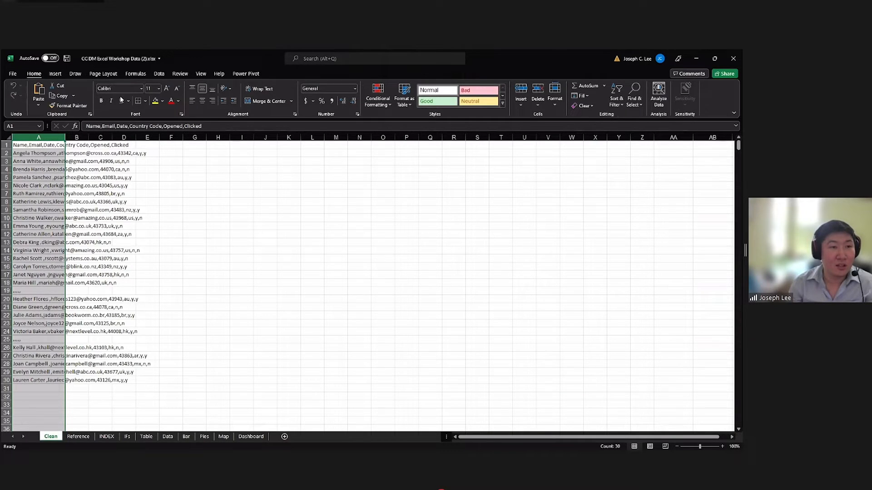
pyautogui.click(158, 74)
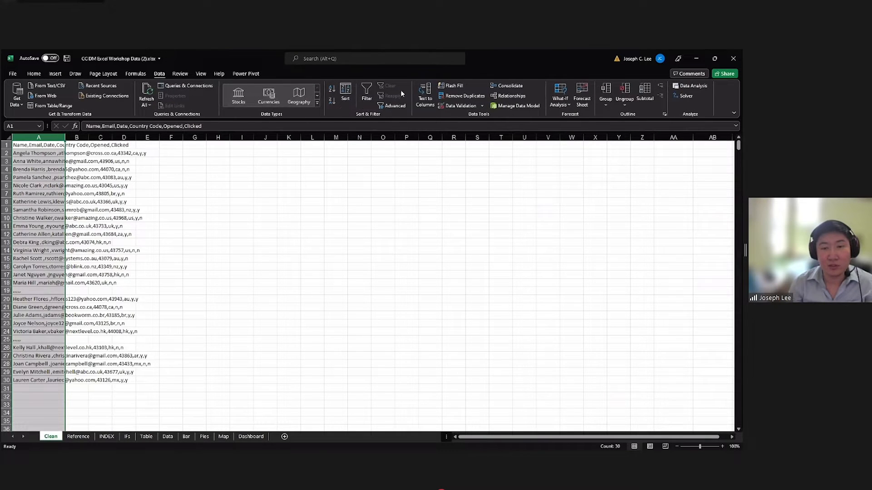
pyautogui.click(424, 90)
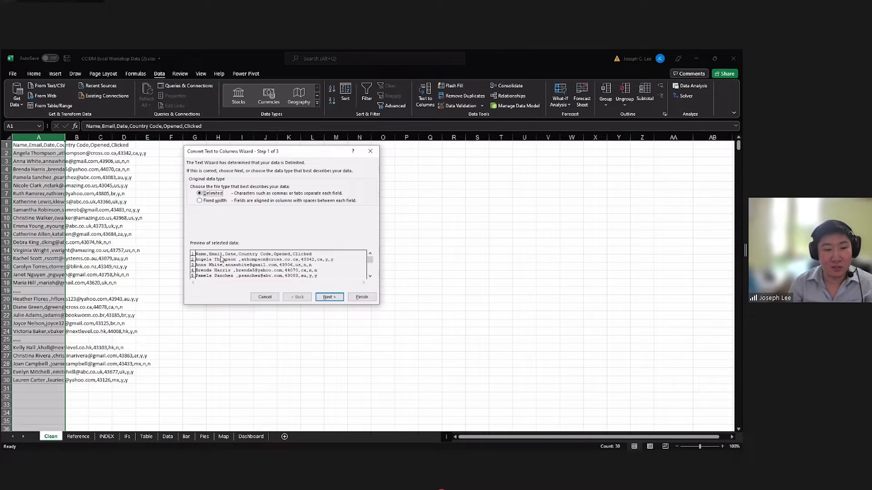
# Try a fixed-width split of column A by placing column breaks in the preview, and return to the file type choice.
pyautogui.click(202, 201)
pyautogui.press('Return')
pyautogui.click(212, 245)
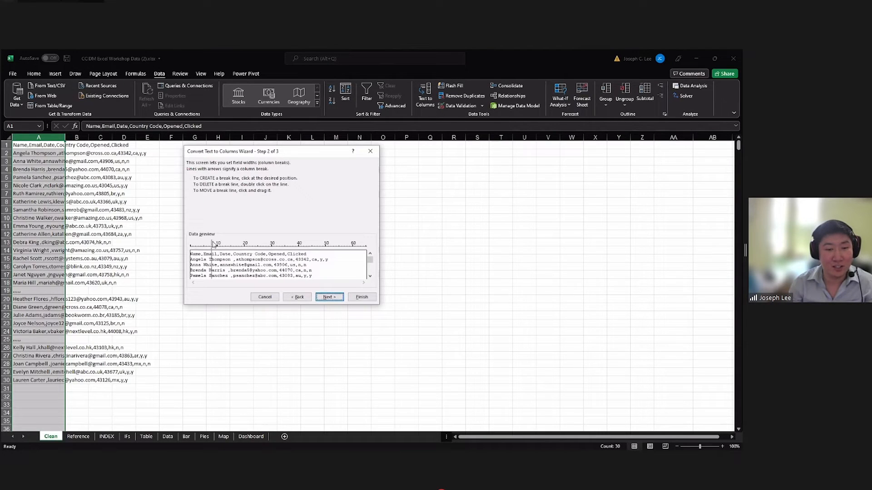
pyautogui.click(258, 247)
pyautogui.click(284, 246)
pyautogui.click(298, 298)
# Split column A as delimited text using comma as the only delimiter, with Tab turned off.
pyautogui.click(209, 194)
pyautogui.click(327, 298)
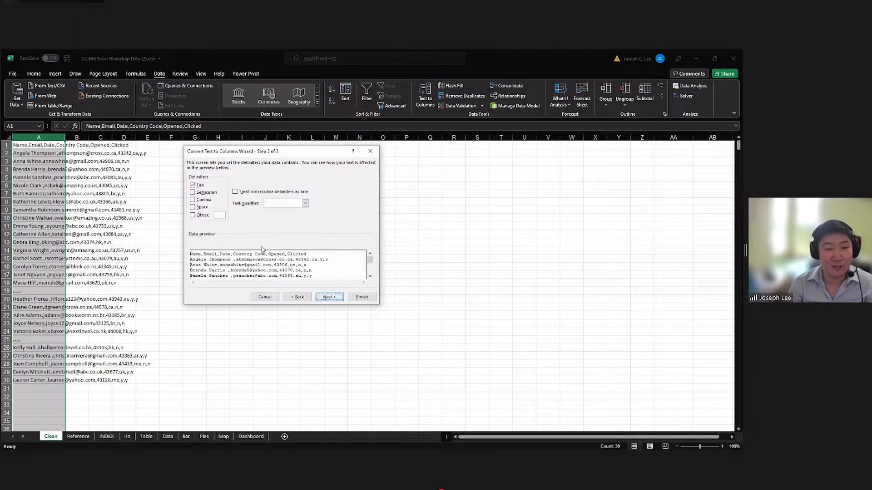
pyautogui.click(200, 200)
pyautogui.click(193, 186)
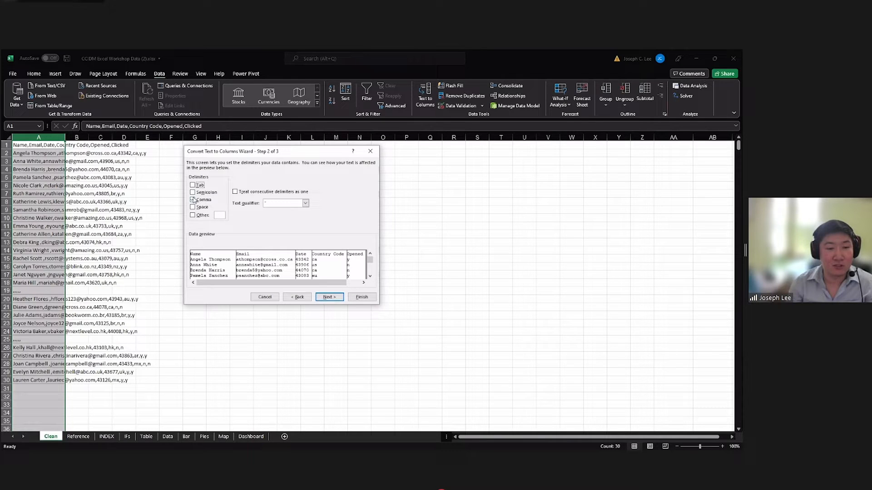
pyautogui.click(325, 298)
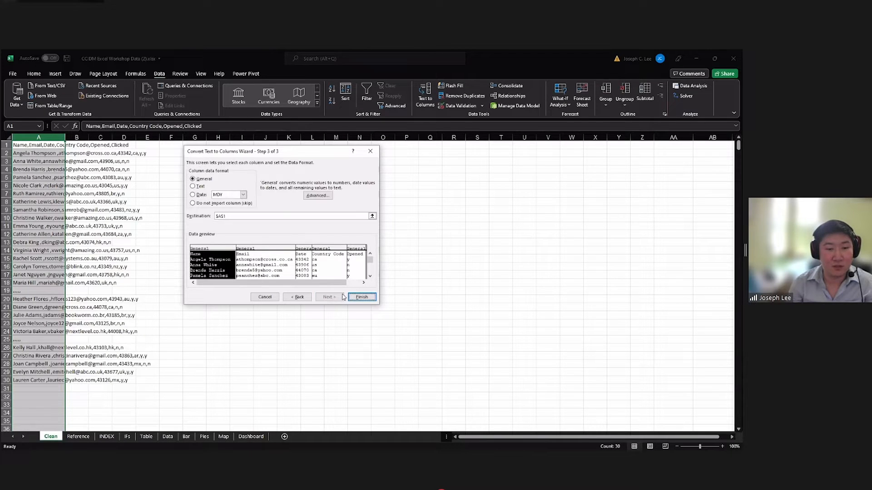
pyautogui.click(358, 298)
pyautogui.click(355, 297)
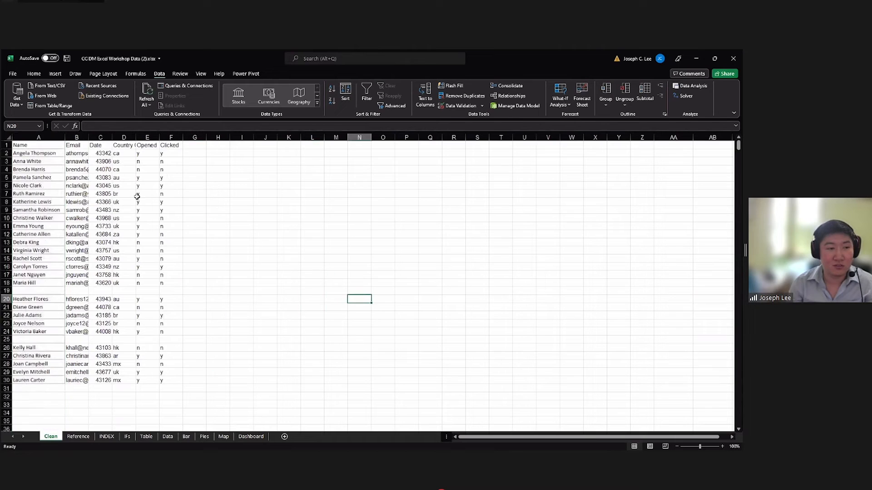
# Examine the split columns and the blank rows 19 and 25 within the records.
pyautogui.moveTo(55, 146); pyautogui.dragTo(130, 300)
pyautogui.moveTo(25, 145); pyautogui.dragTo(48, 170)
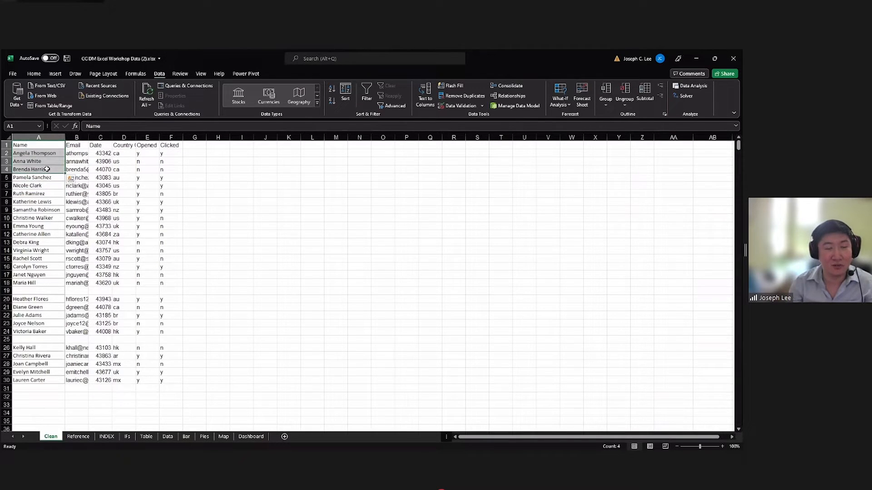
pyautogui.click(46, 201)
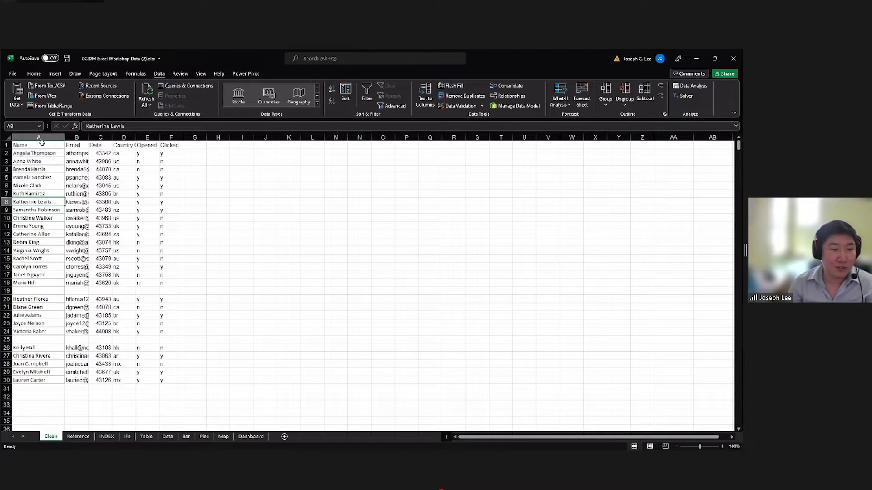
pyautogui.moveTo(33, 291); pyautogui.dragTo(166, 295)
pyautogui.moveTo(43, 339); pyautogui.dragTo(165, 339)
pyautogui.click(164, 340)
pyautogui.moveTo(41, 292); pyautogui.dragTo(168, 294)
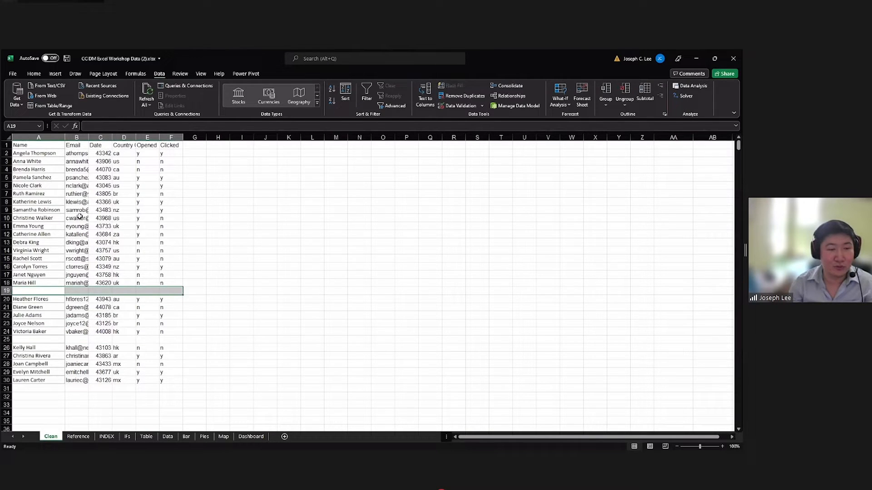
pyautogui.click(45, 144)
pyautogui.moveTo(49, 390); pyautogui.dragTo(145, 405)
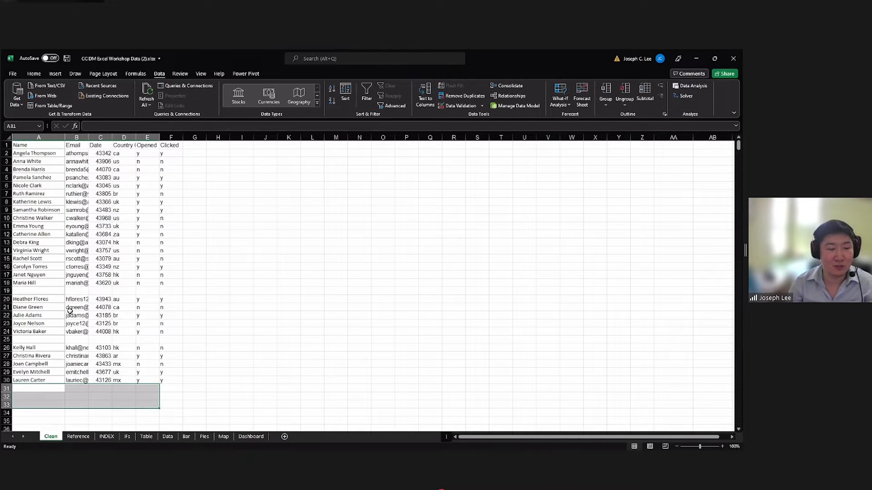
pyautogui.click(45, 146)
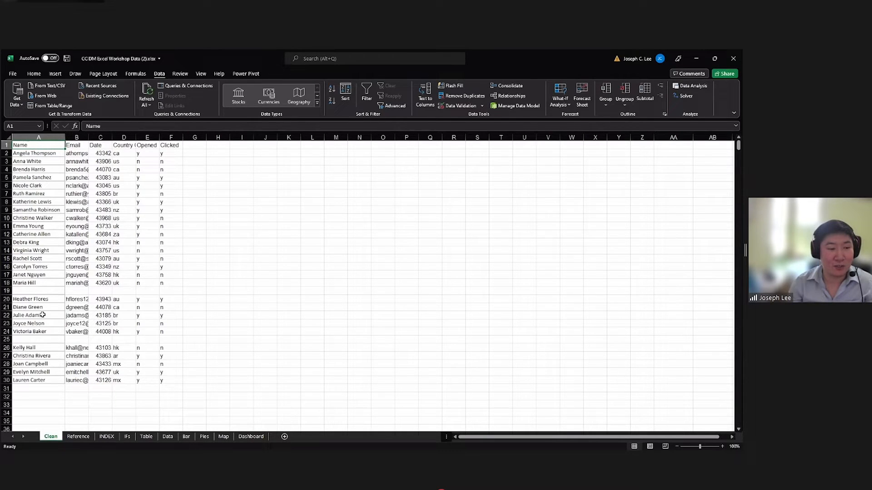
pyautogui.moveTo(29, 340); pyautogui.dragTo(151, 340)
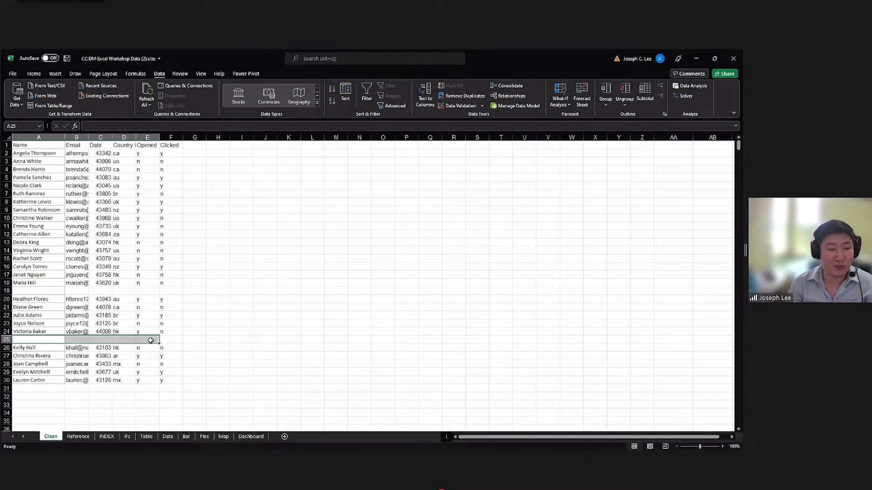
# Sort all records from the header in A1 through row 30 from A to Z by name.
pyautogui.click(46, 146)
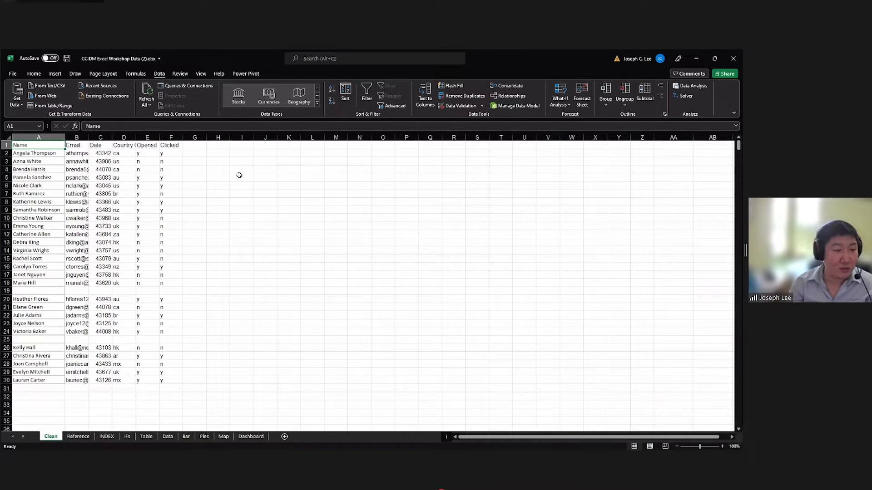
pyautogui.hotkey('ctrl', 'shift', 'Right')
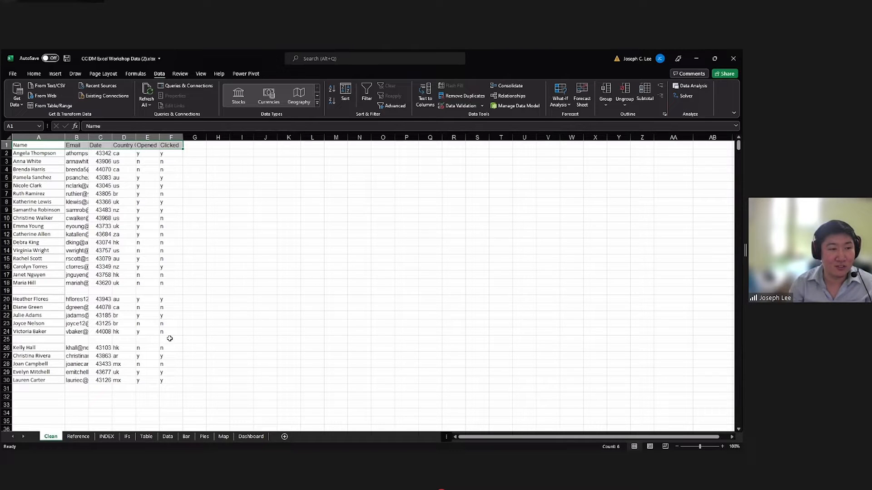
pyautogui.hotkey('ctrl', 'shift', 'Right')
pyautogui.hotkey('ctrl', 'shift', 'Down')
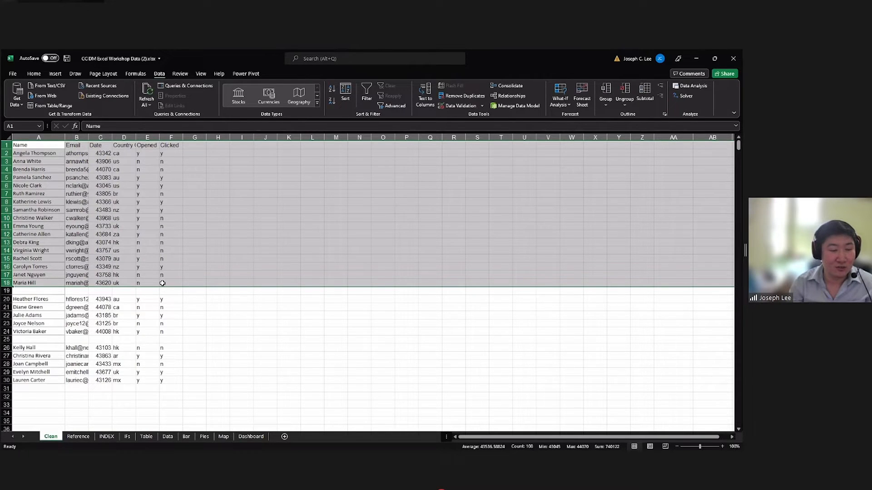
pyautogui.hotkey('ctrl', 'shift', 'Down')
pyautogui.hotkey('ctrl', 'shift', 'Down')
pyautogui.hotkey('ctrl', 'shift', 'Down')
pyautogui.hotkey('ctrl', 'shift', 'Down')
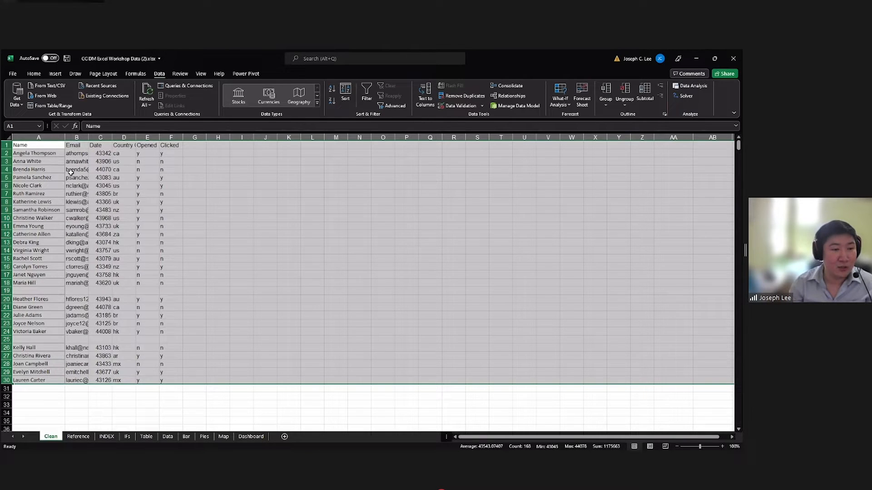
pyautogui.click(31, 74)
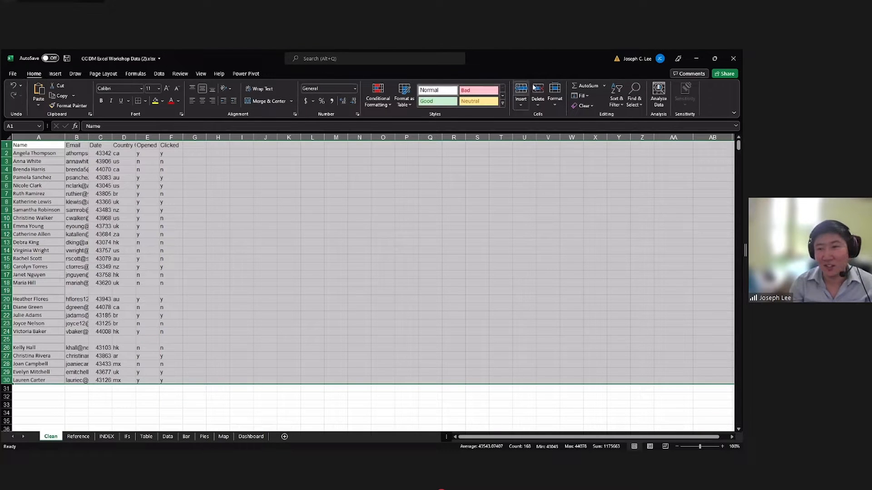
pyautogui.click(616, 103)
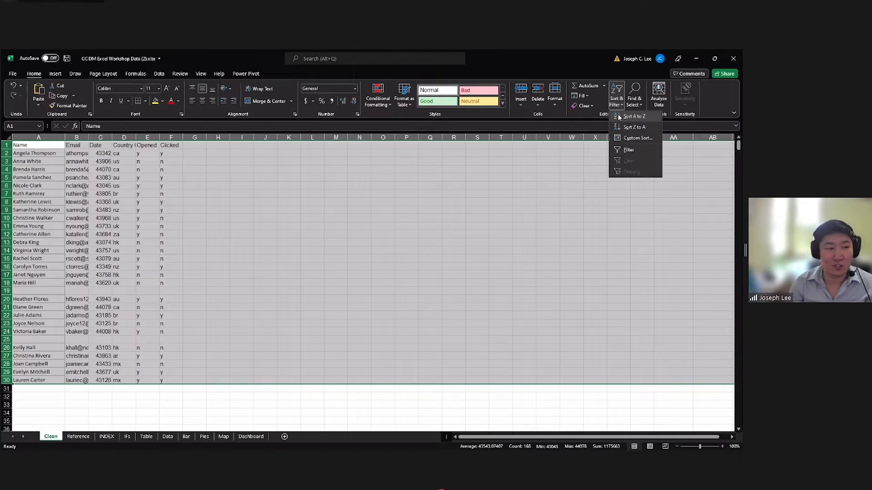
pyautogui.click(634, 116)
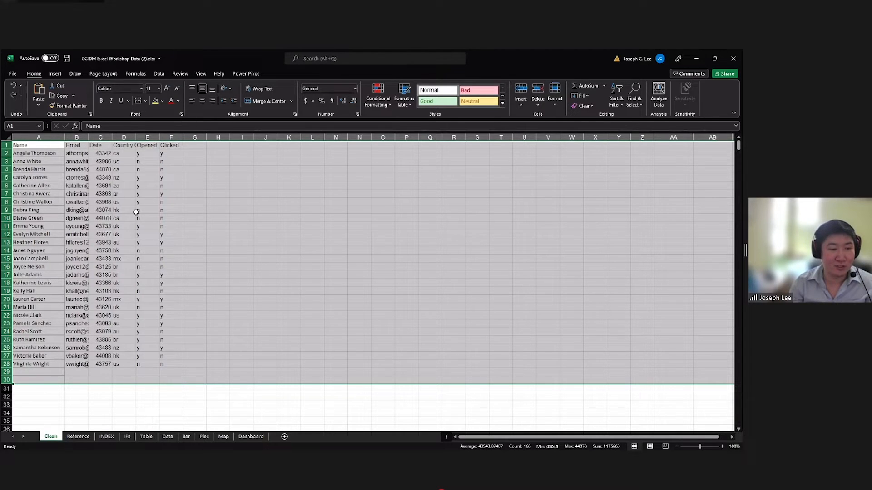
# Review the sorted records in A2:F28 and the rows just below them for gaps.
pyautogui.click(54, 156)
pyautogui.click(62, 169)
pyautogui.click(54, 212)
pyautogui.click(53, 299)
pyautogui.click(71, 292)
pyautogui.click(53, 250)
pyautogui.click(52, 210)
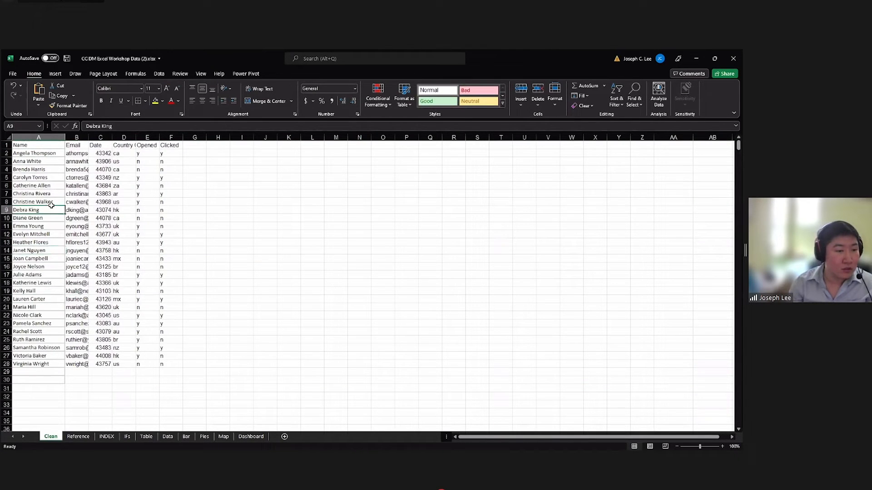
pyautogui.click(77, 186)
pyautogui.click(97, 166)
pyautogui.moveTo(39, 153); pyautogui.dragTo(168, 365)
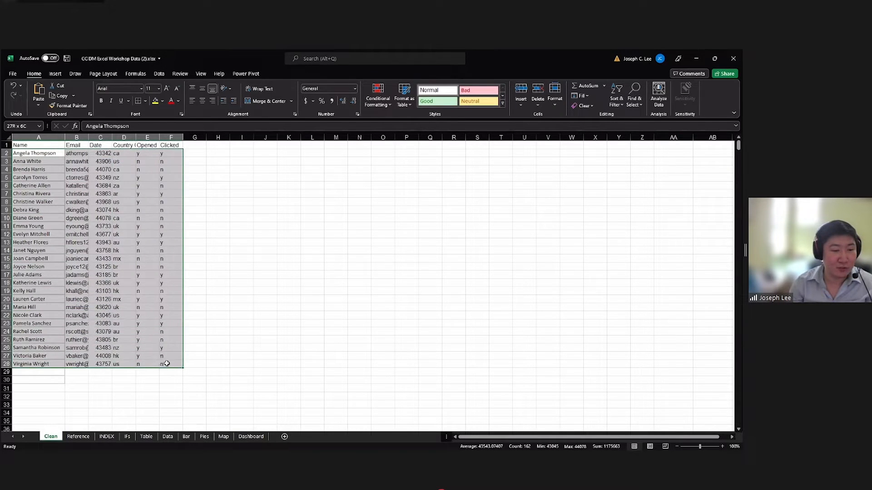
pyautogui.click(164, 378)
# Format the Date values in C2:C28 as Short Date and widen column C to fit them.
pyautogui.click(103, 153)
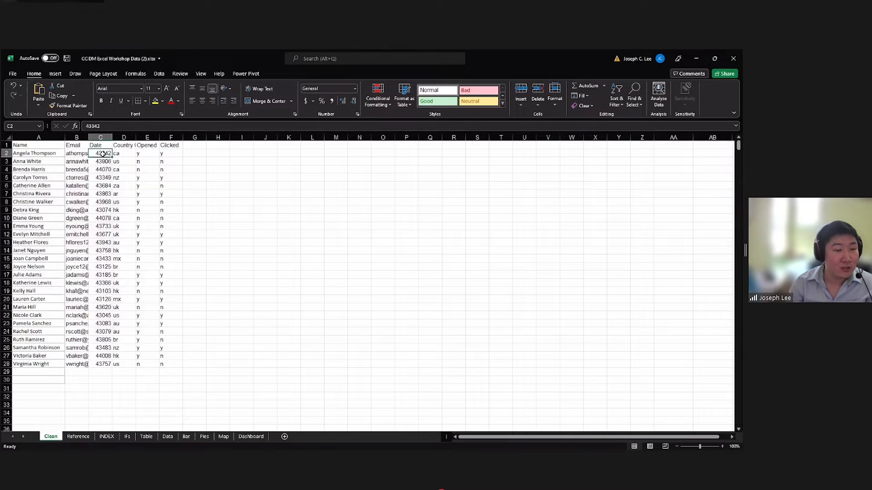
pyautogui.moveTo(103, 154); pyautogui.dragTo(103, 164)
pyautogui.moveTo(106, 233); pyautogui.dragTo(97, 364)
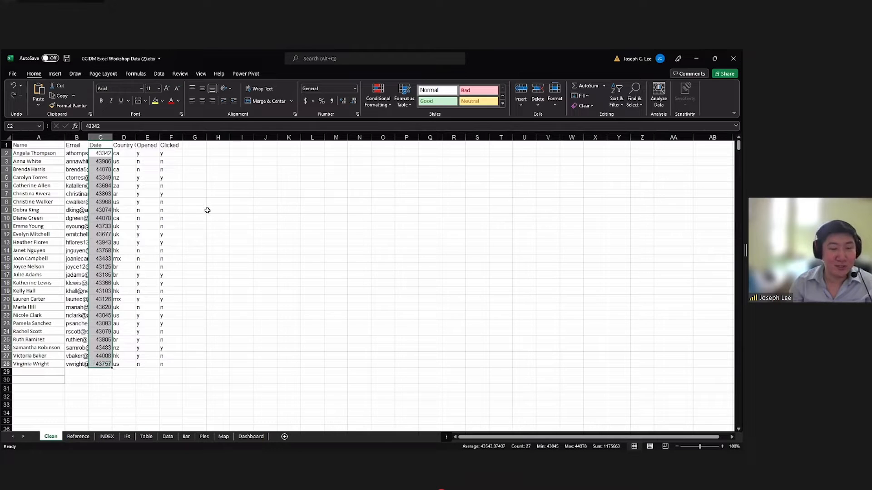
pyautogui.click(103, 152)
pyautogui.moveTo(104, 152); pyautogui.dragTo(107, 365)
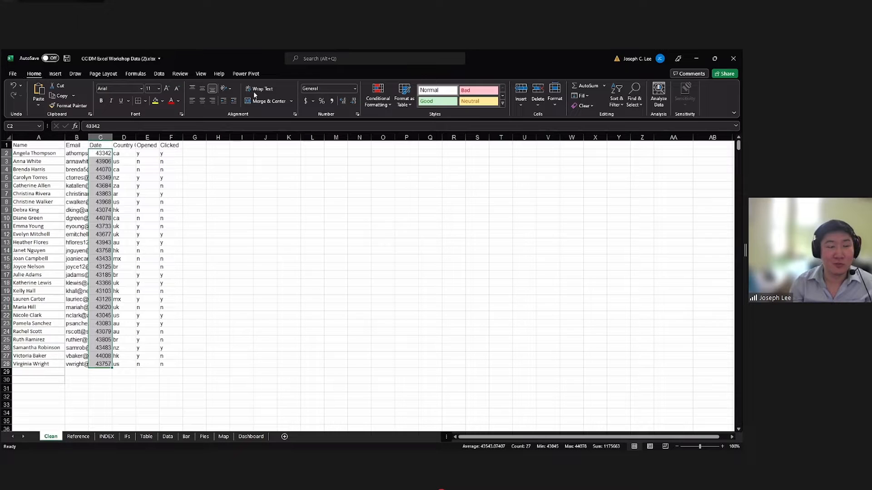
pyautogui.click(356, 88)
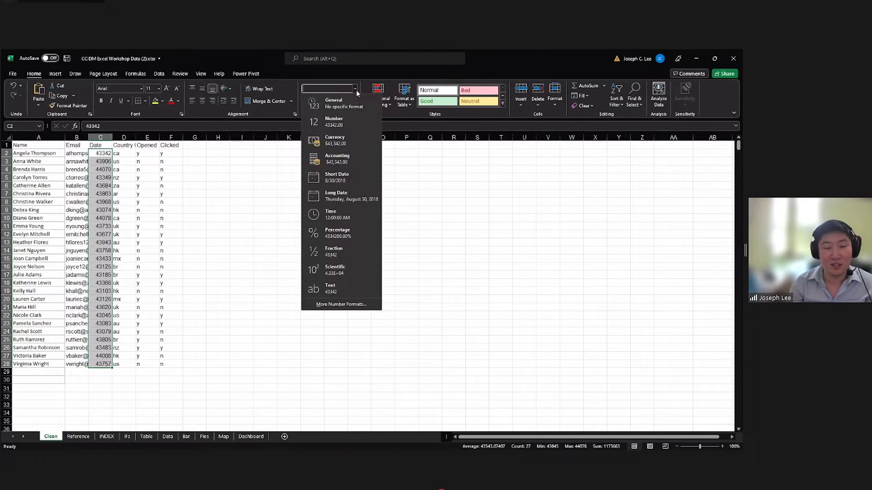
pyautogui.click(324, 177)
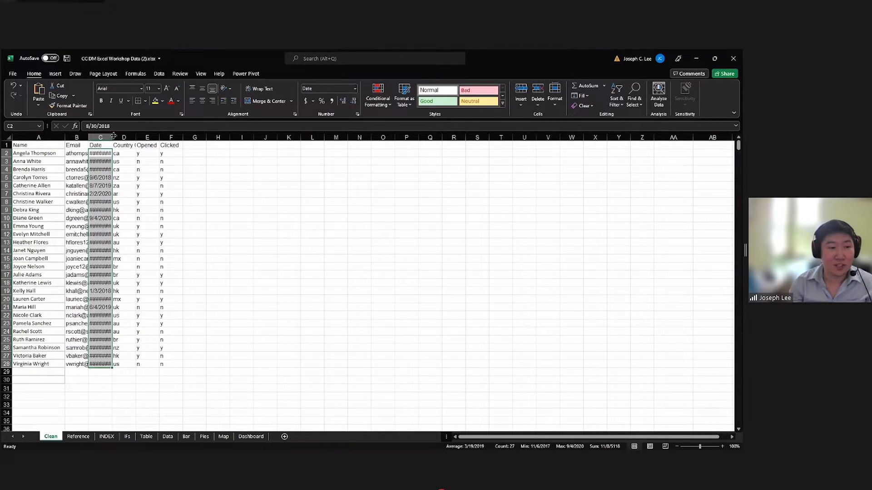
pyautogui.moveTo(136, 135); pyautogui.dragTo(110, 306)
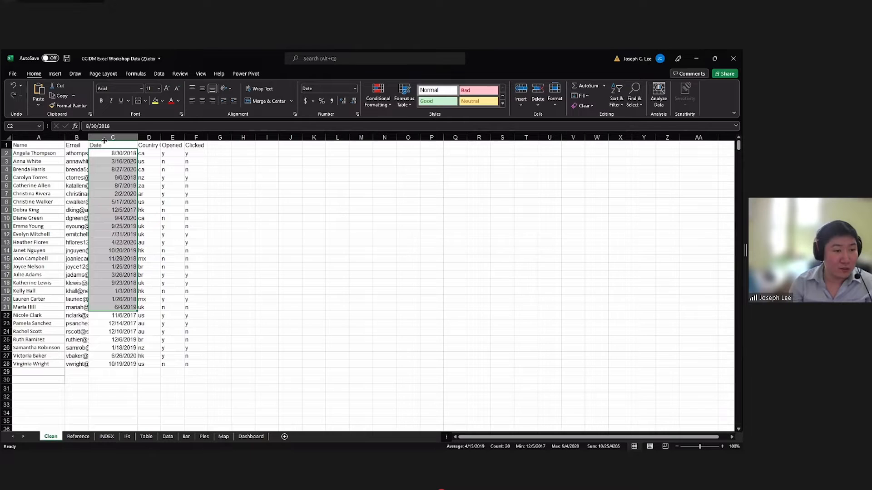
# Fit the width of column B to the full email addresses.
pyautogui.doubleClick(89, 139)
# Insert a few stray spaces in front of the name in cell A2.
pyautogui.click(55, 154)
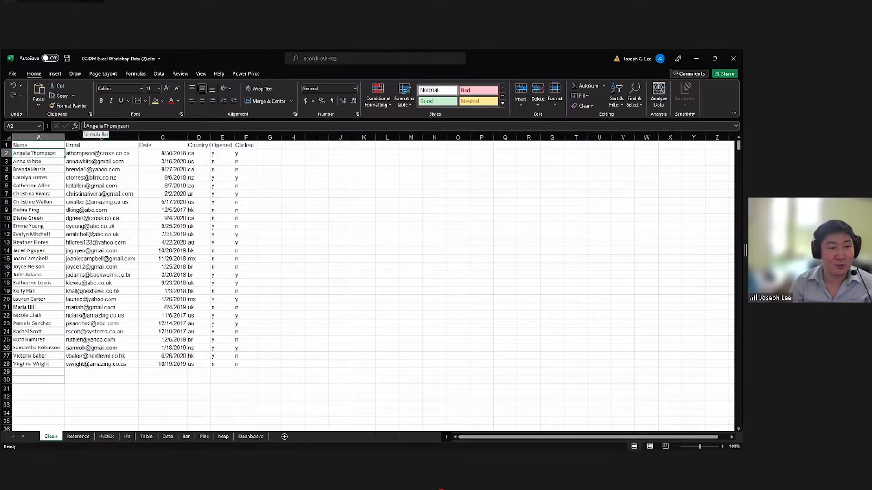
pyautogui.click(132, 126)
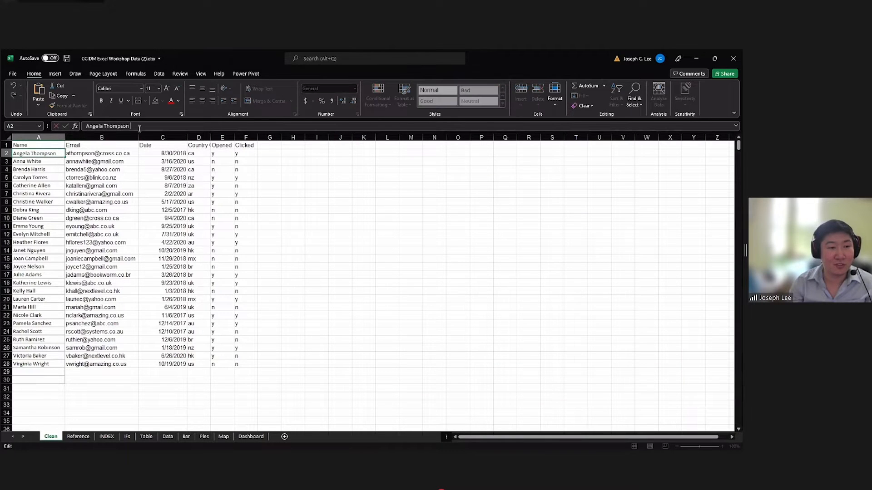
pyautogui.click(47, 160)
pyautogui.click(47, 155)
pyautogui.click(42, 192)
pyautogui.click(41, 154)
pyautogui.click(89, 129)
pyautogui.press('Return')
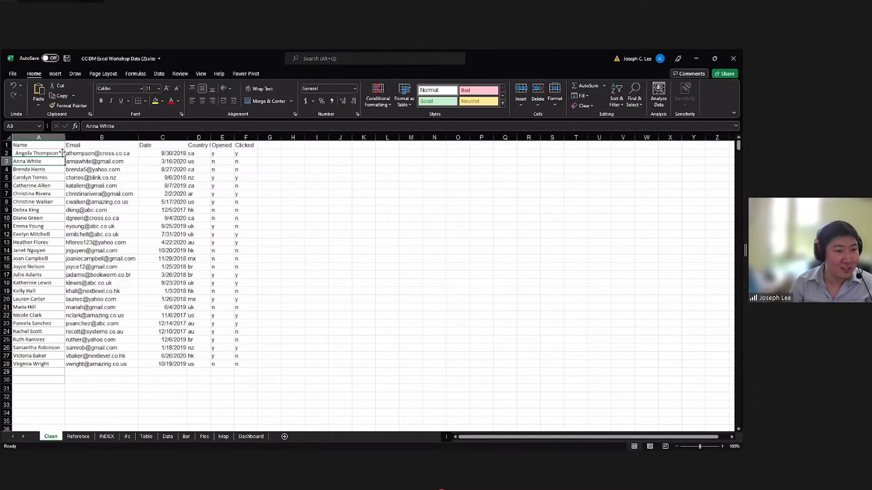
# Add stray spaces before the names in A3 and A6 and between the first and last name in A4.
pyautogui.click(88, 129)
pyautogui.press('Return')
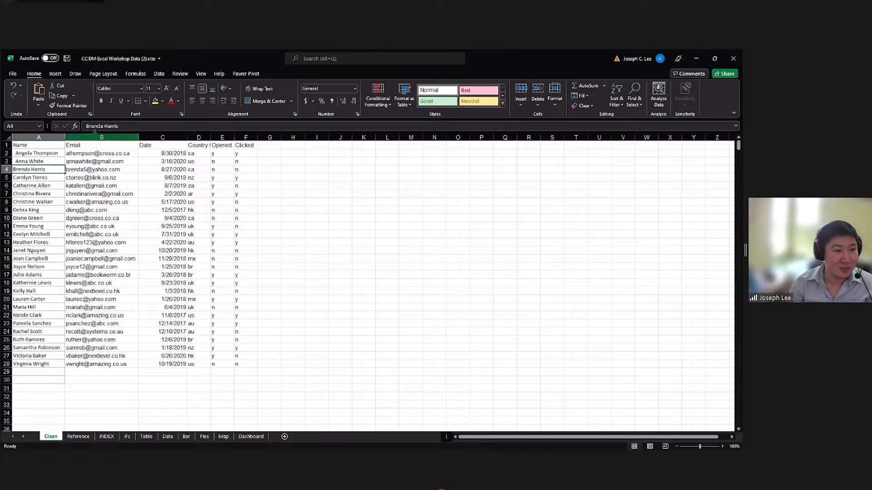
pyautogui.click(104, 126)
pyautogui.click(45, 186)
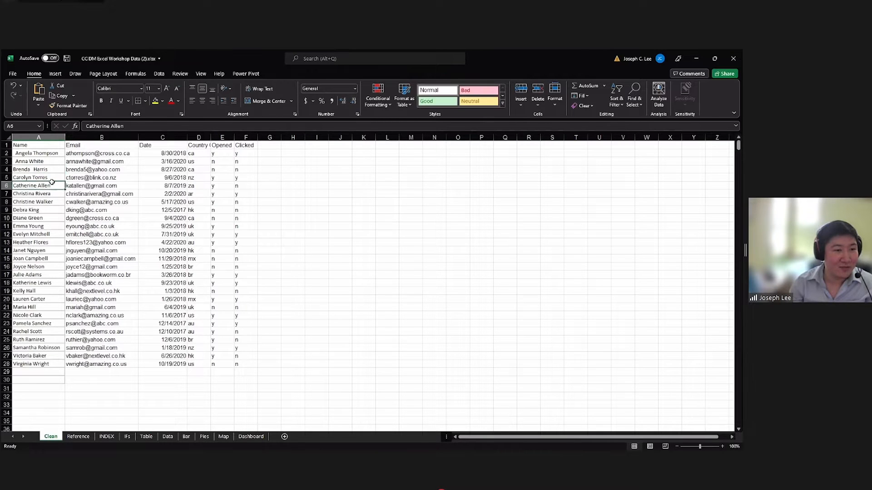
pyautogui.click(89, 130)
pyautogui.click(70, 193)
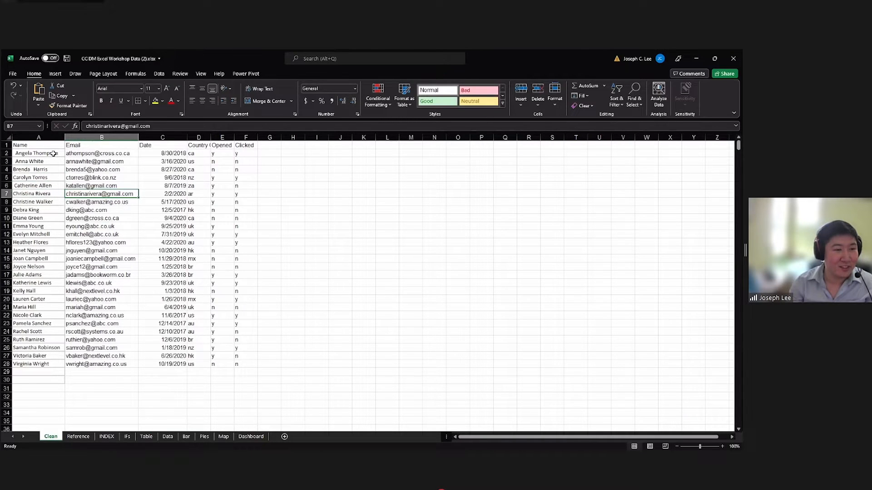
# Examine the names in A2:A13 for leading and extra inner spaces.
pyautogui.click(40, 155)
pyautogui.moveTo(36, 154); pyautogui.dragTo(39, 233)
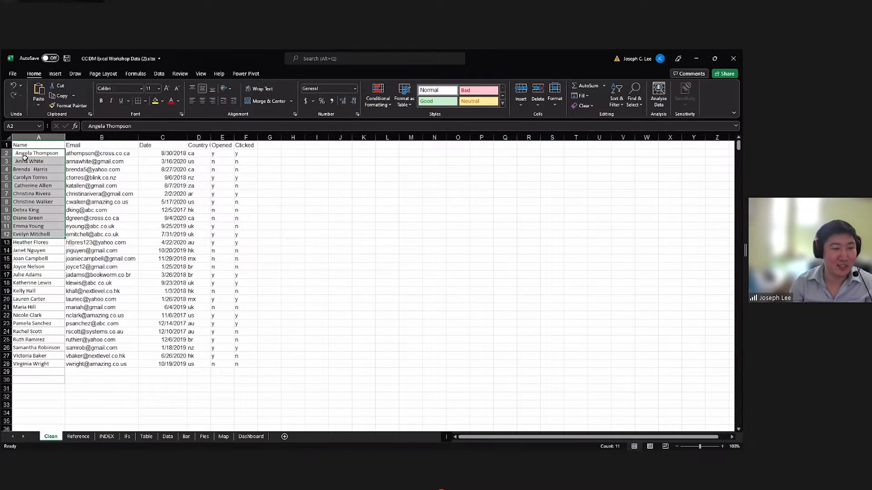
pyautogui.moveTo(40, 153); pyautogui.dragTo(38, 195)
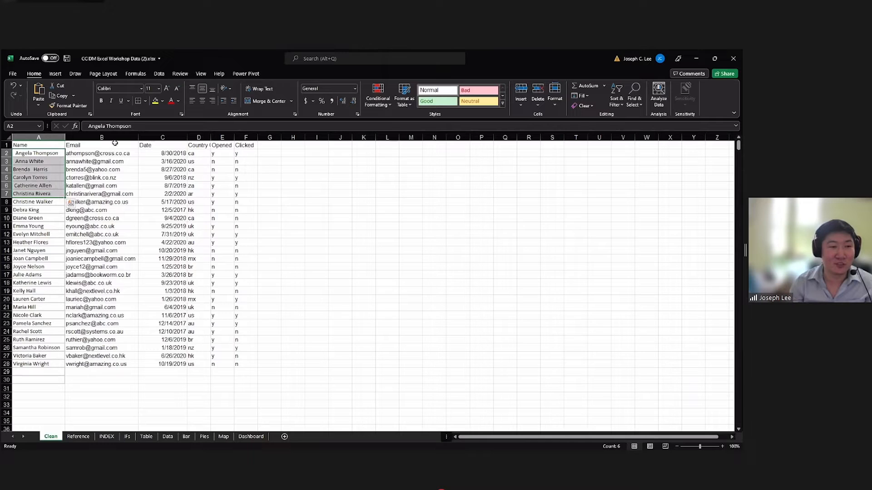
pyautogui.click(52, 161)
pyautogui.moveTo(52, 154); pyautogui.dragTo(49, 243)
pyautogui.click(83, 126)
pyautogui.click(104, 127)
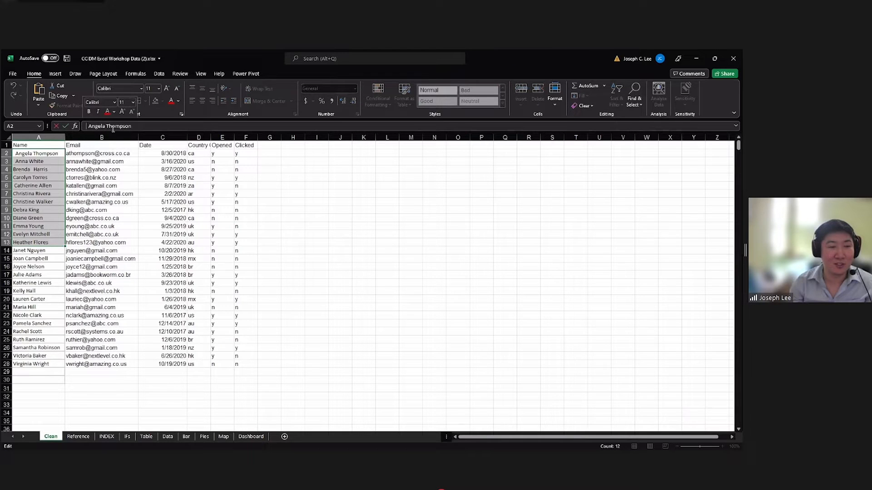
pyautogui.click(63, 155)
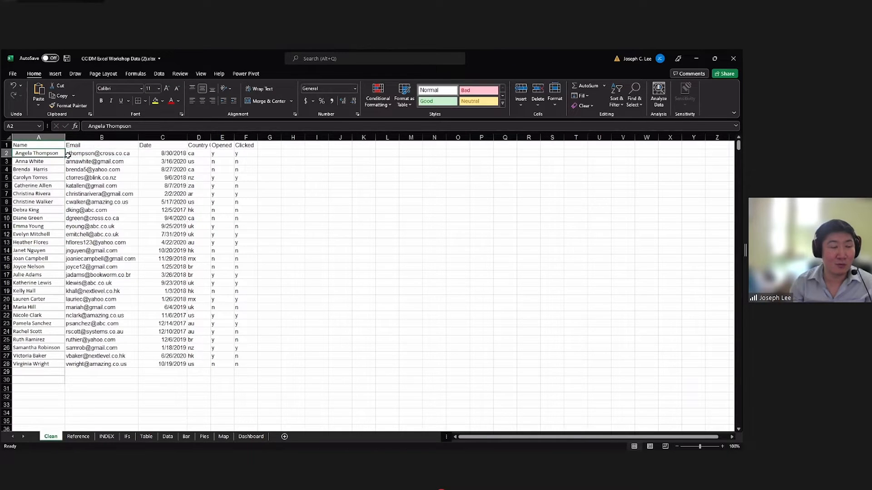
# Insert an empty column between the Name and Email columns.
pyautogui.click(70, 154)
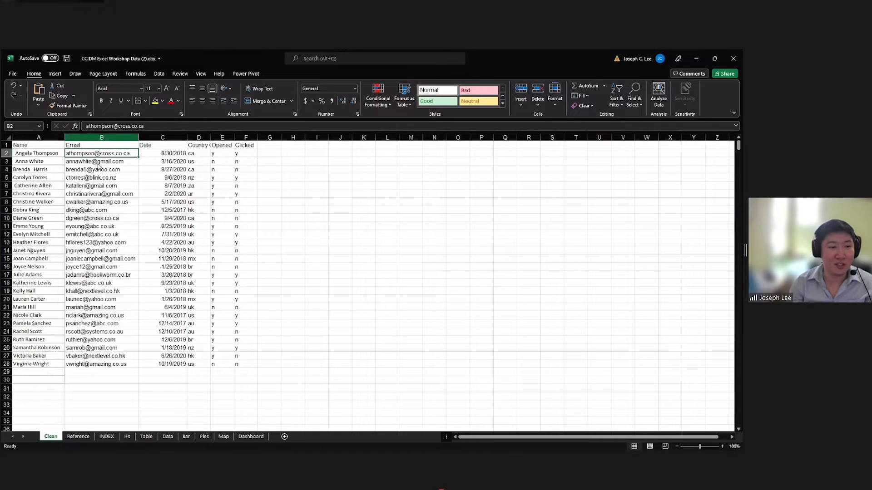
pyautogui.rightClick(87, 138)
pyautogui.click(107, 203)
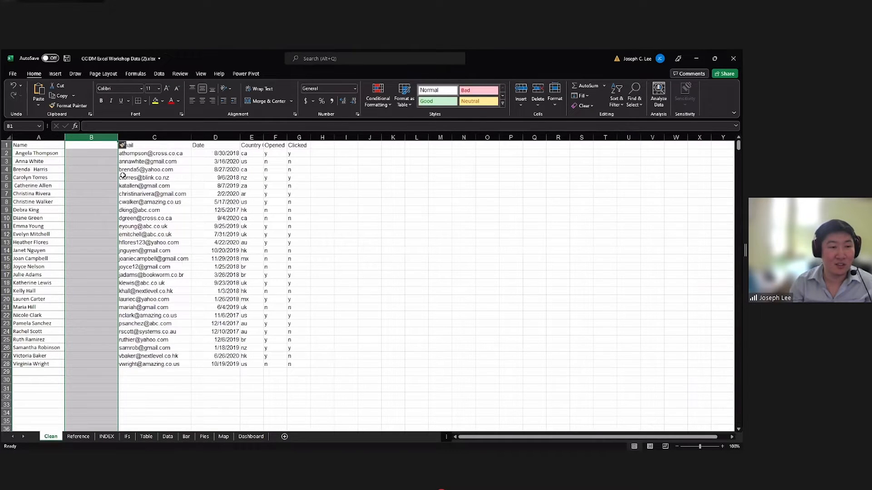
pyautogui.click(96, 153)
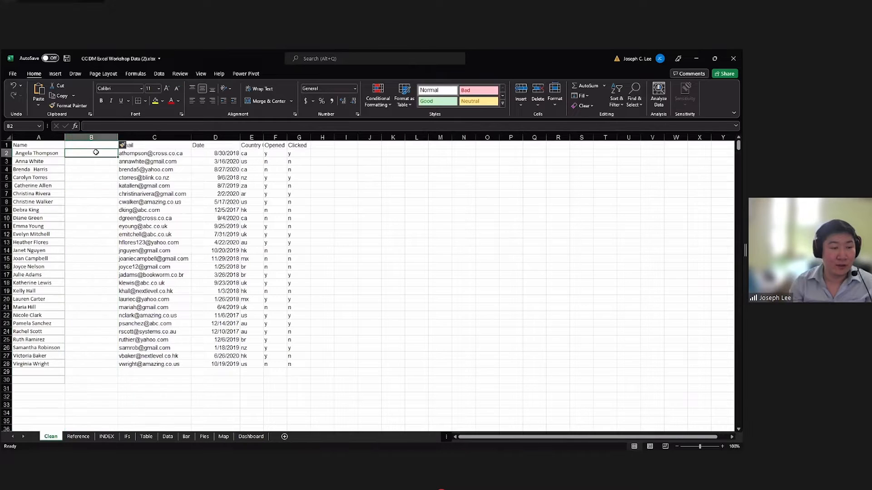
pyautogui.click(46, 152)
pyautogui.click(74, 152)
pyautogui.click(53, 152)
pyautogui.click(73, 153)
pyautogui.click(52, 155)
pyautogui.click(73, 153)
pyautogui.click(54, 154)
pyautogui.click(77, 155)
pyautogui.click(48, 153)
# Enter =TRIM(A2) in cell B2 to strip the extra spaces from the first name, and compare it with A2.
pyautogui.click(74, 153)
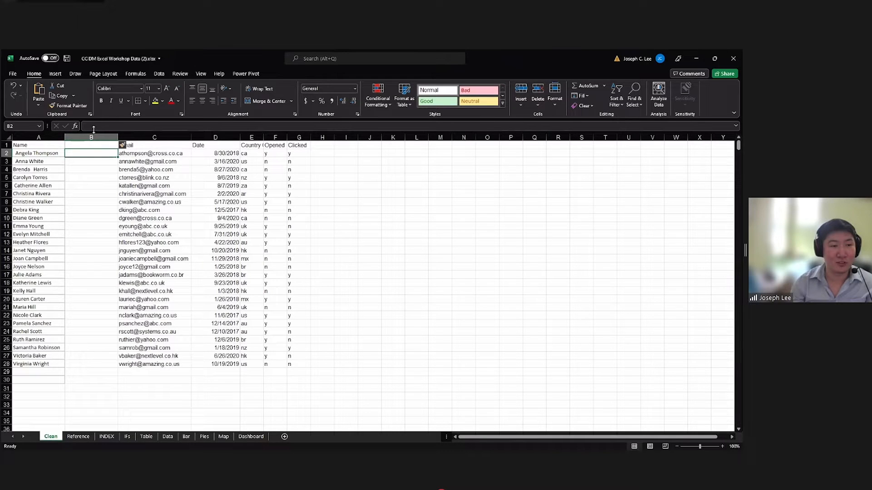
pyautogui.write('=')
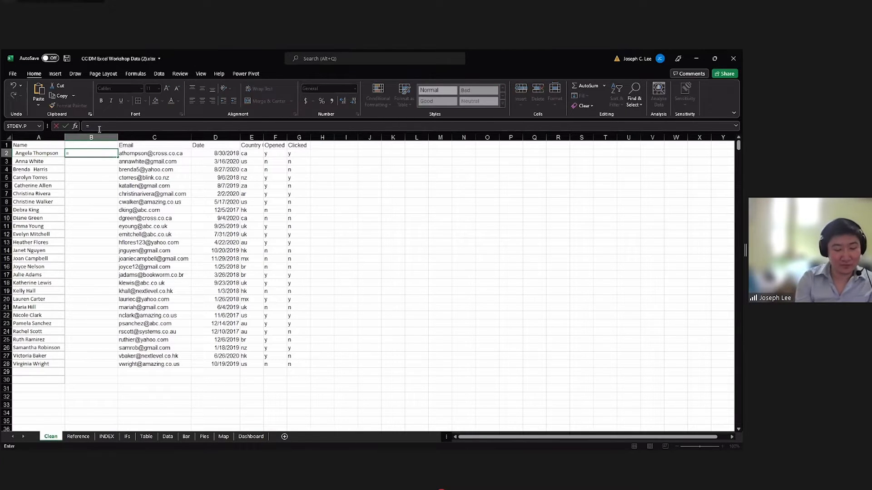
pyautogui.write('t')
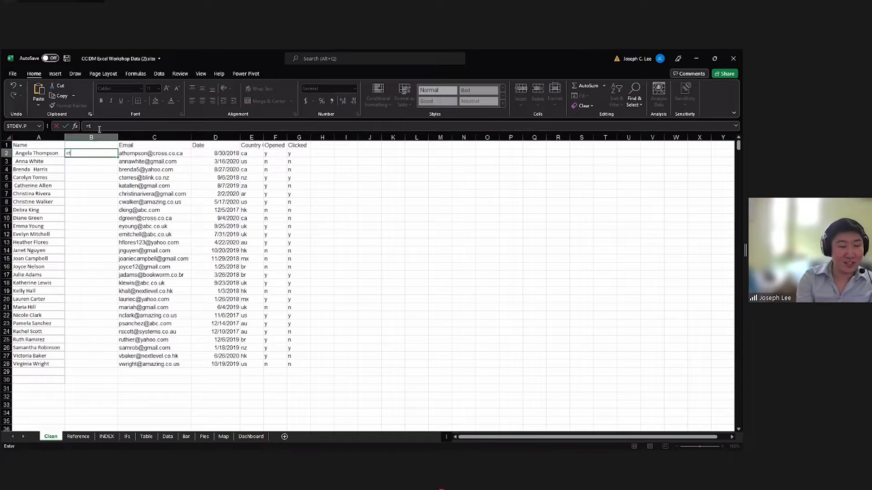
pyautogui.write('rim')
pyautogui.press('Tab')
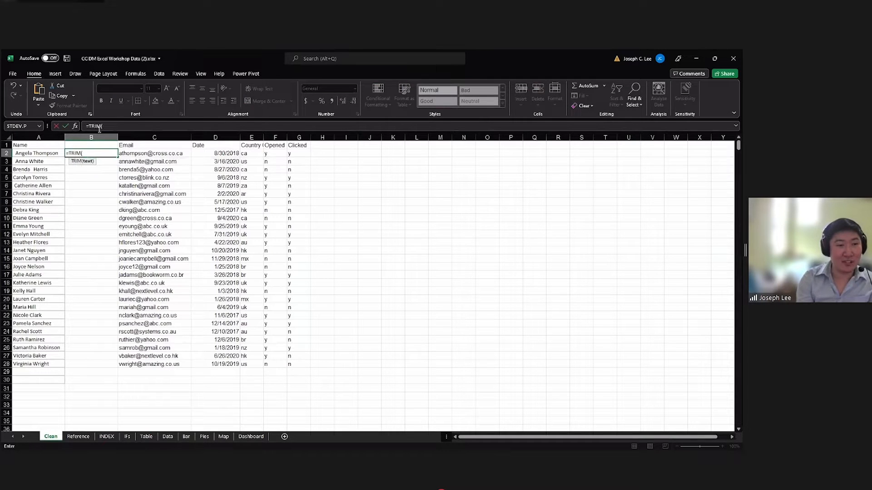
pyautogui.click(46, 153)
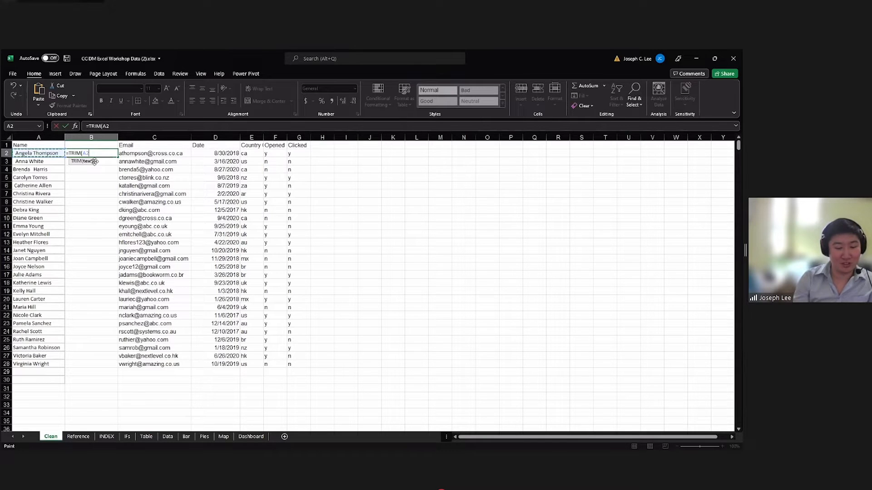
pyautogui.press('Return')
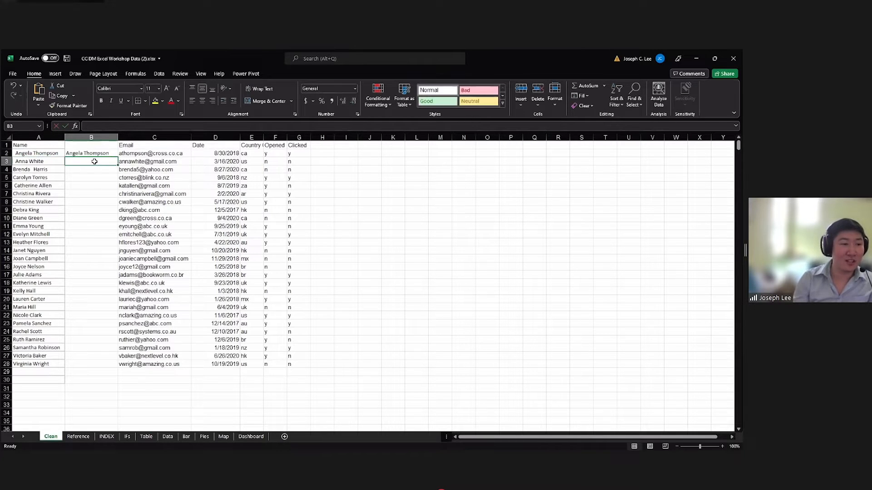
pyautogui.click(57, 155)
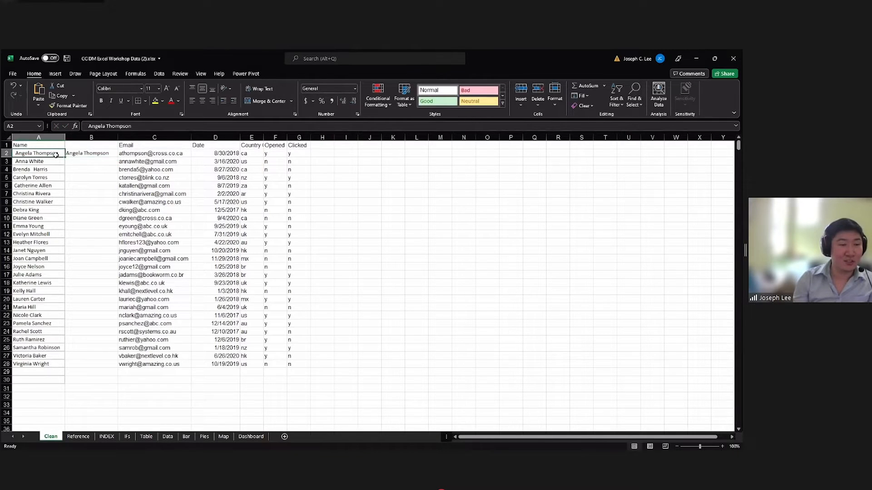
pyautogui.click(83, 126)
# Fill the TRIM formula from B2 down to the last record in B28.
pyautogui.click(99, 155)
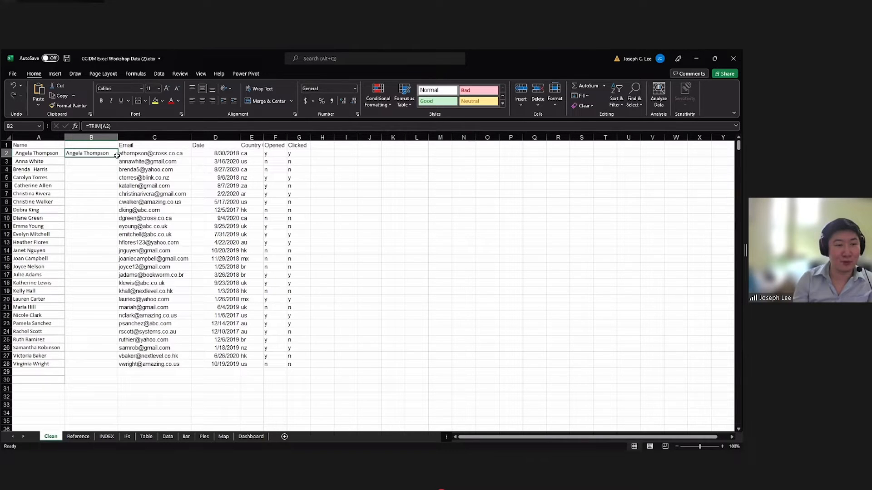
pyautogui.doubleClick(118, 157)
pyautogui.moveTo(106, 155); pyautogui.dragTo(89, 300)
pyautogui.moveTo(49, 364); pyautogui.dragTo(82, 364)
pyautogui.click(82, 364)
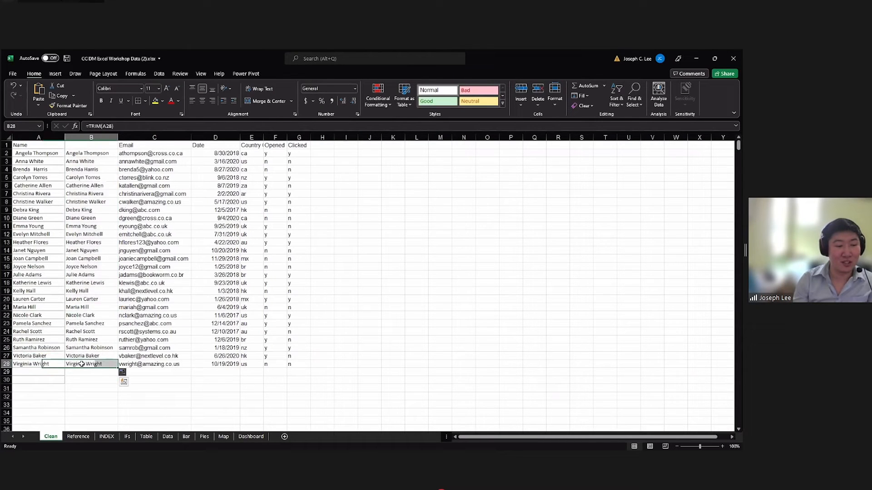
# Compare the original names in column A with the trimmed names in column B.
pyautogui.moveTo(40, 155); pyautogui.dragTo(42, 161)
pyautogui.click(76, 159)
pyautogui.click(78, 154)
pyautogui.click(54, 162)
pyautogui.click(78, 153)
pyautogui.click(79, 160)
pyautogui.click(73, 155)
pyautogui.click(58, 156)
pyautogui.click(84, 154)
pyautogui.click(95, 362)
pyautogui.moveTo(34, 155); pyautogui.dragTo(38, 324)
pyautogui.click(98, 201)
pyautogui.click(97, 156)
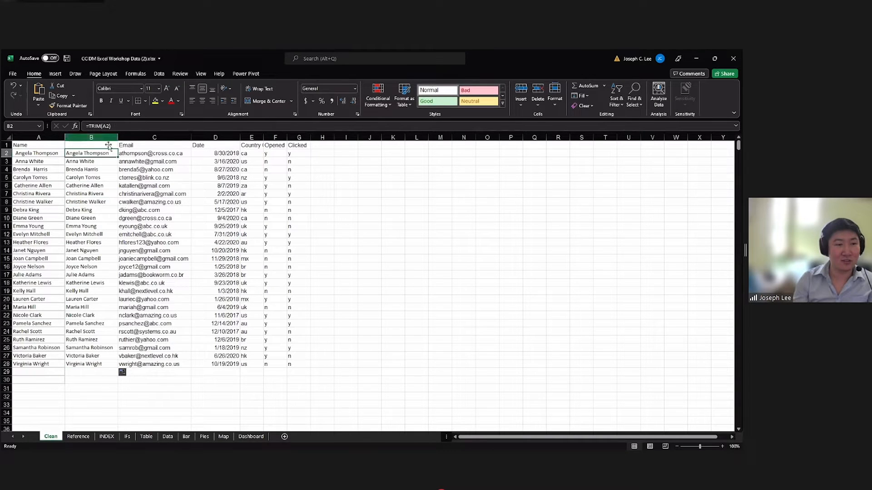
pyautogui.click(93, 161)
# Copy the trimmed names in B2:B28 and paste them as values only over the original names starting at A2.
pyautogui.click(97, 152)
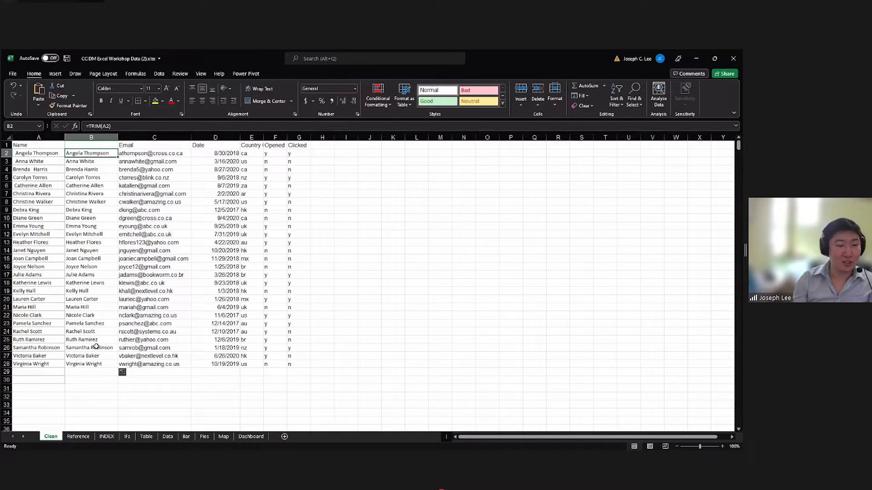
pyautogui.keyDown('shift'); pyautogui.click(93, 364); pyautogui.keyUp('shift')
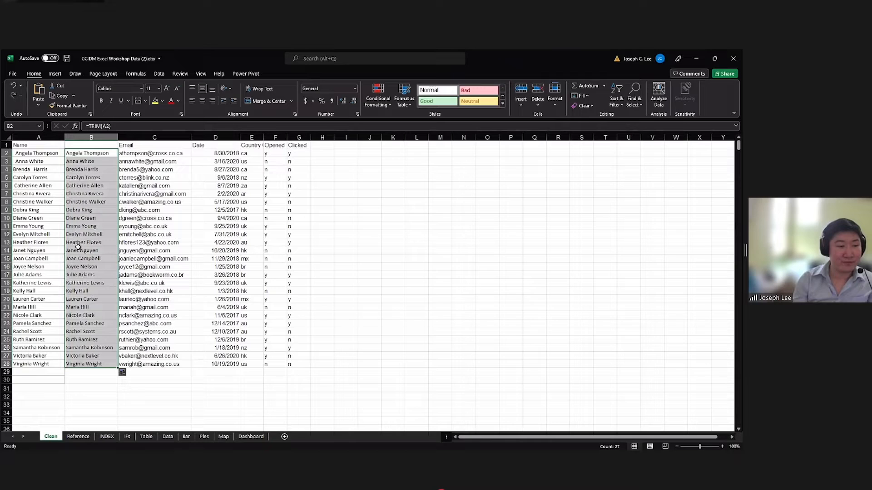
pyautogui.hotkey('ctrl', 'c')
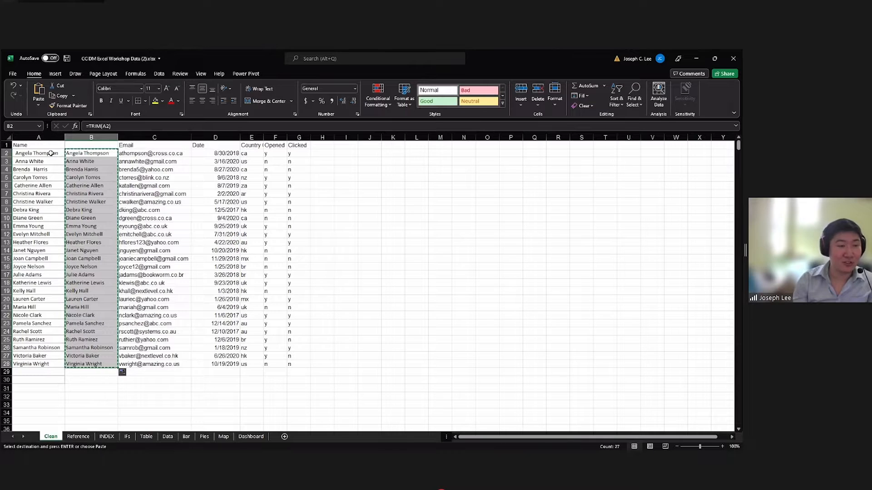
pyautogui.click(17, 154)
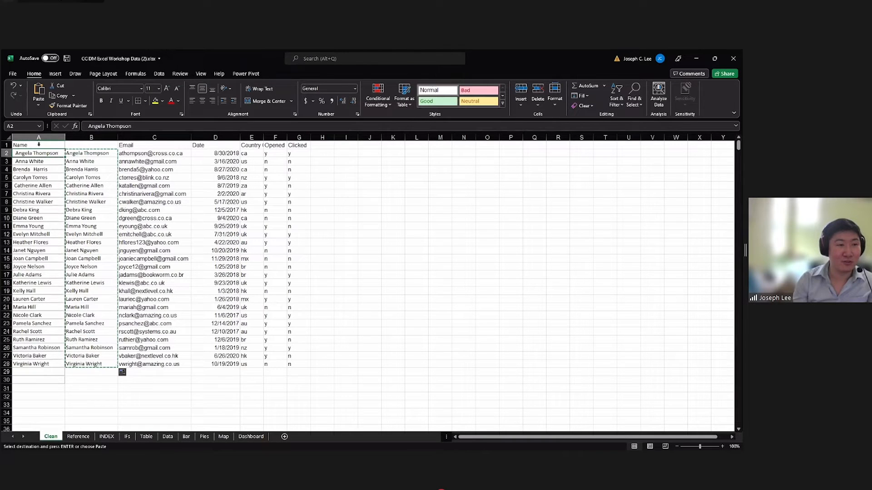
pyautogui.click(38, 105)
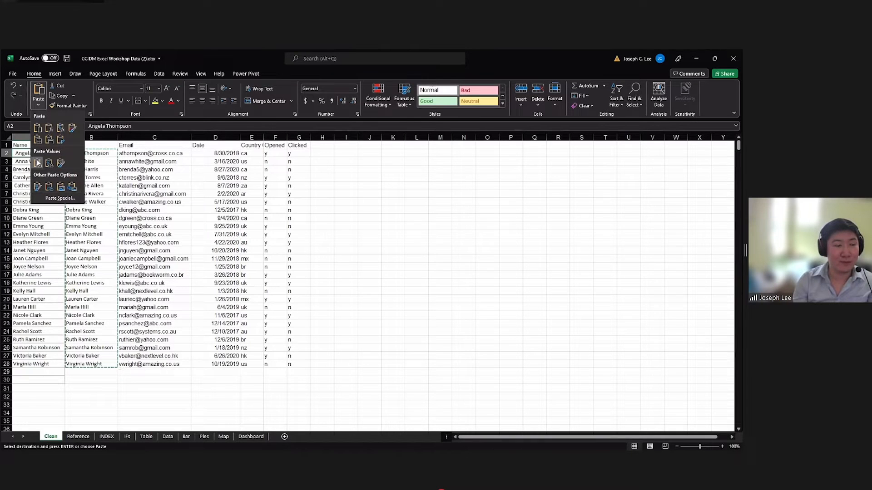
pyautogui.click(37, 162)
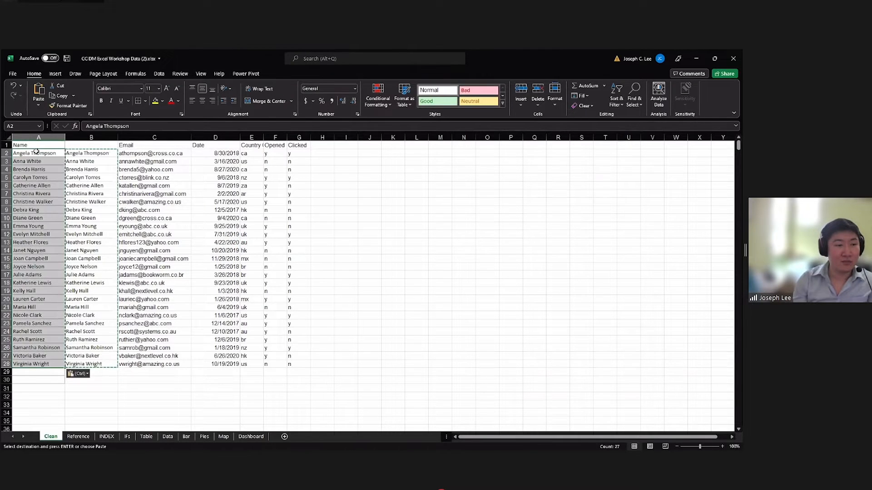
pyautogui.click(36, 153)
pyautogui.press('Escape')
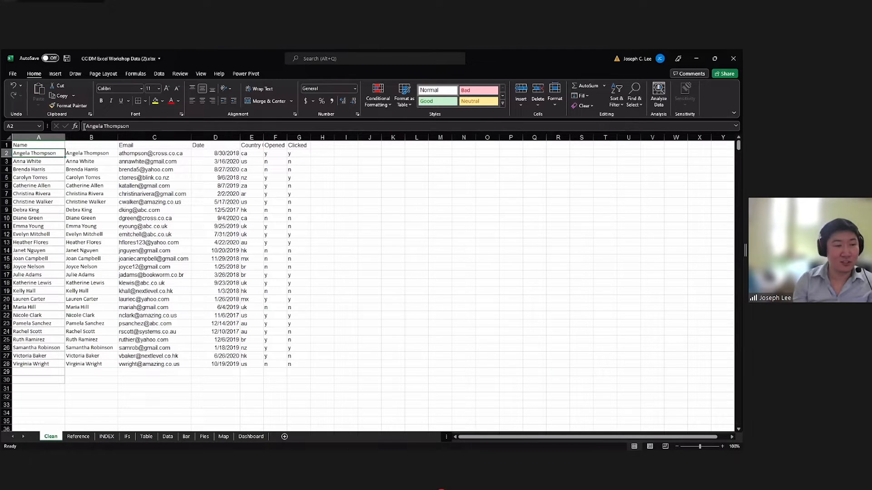
# Delete the helper column B containing the TRIM formulas.
pyautogui.click(80, 155)
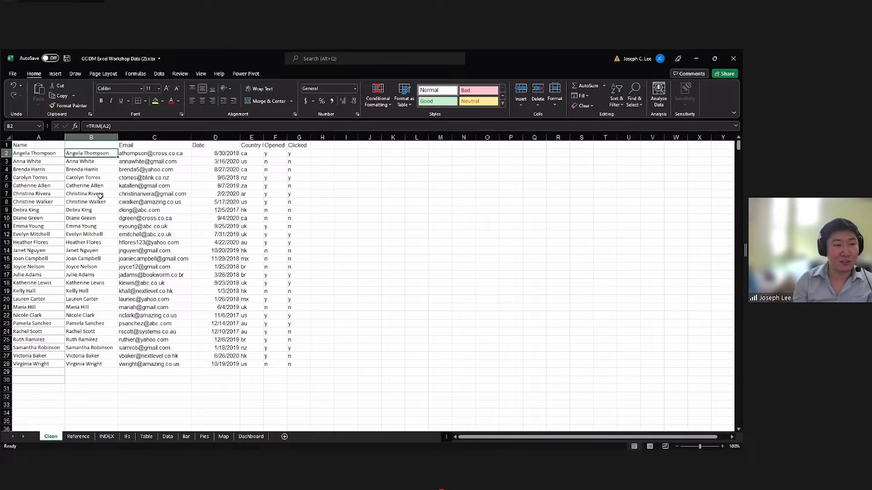
pyautogui.rightClick(92, 138)
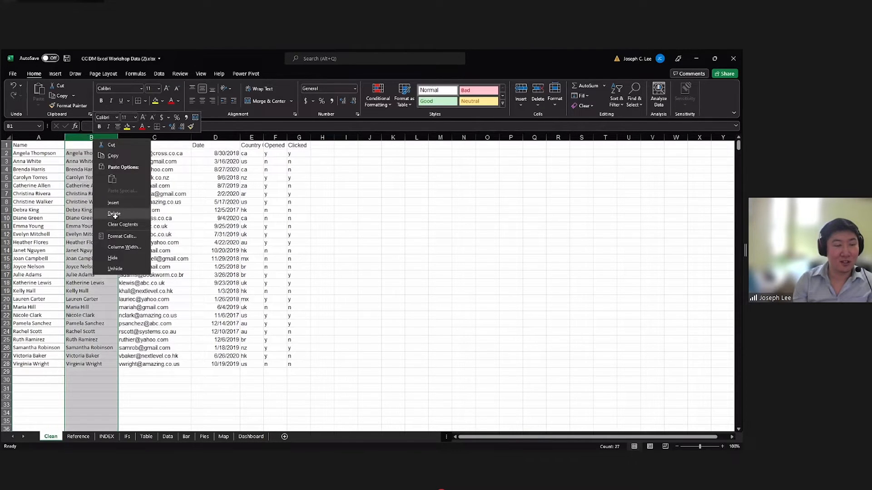
pyautogui.click(114, 214)
# Review the cleaned name and email records in A1:B15.
pyautogui.click(163, 194)
pyautogui.click(101, 177)
pyautogui.moveTo(51, 144); pyautogui.dragTo(113, 259)
pyautogui.moveTo(116, 274); pyautogui.dragTo(129, 261)
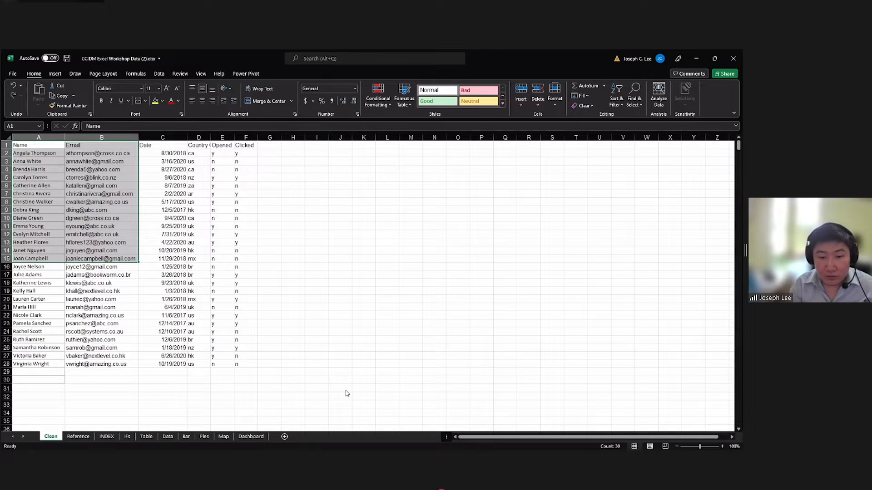
# Switch to the slide presentation and show the slide Analysis Tools In Excel.
pyautogui.hotkey('alt', 'Tab')
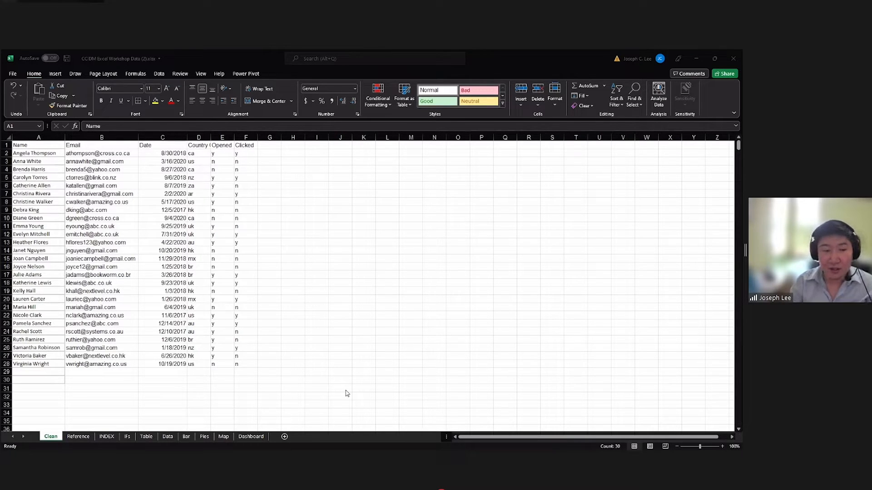
pyautogui.click(398, 246)
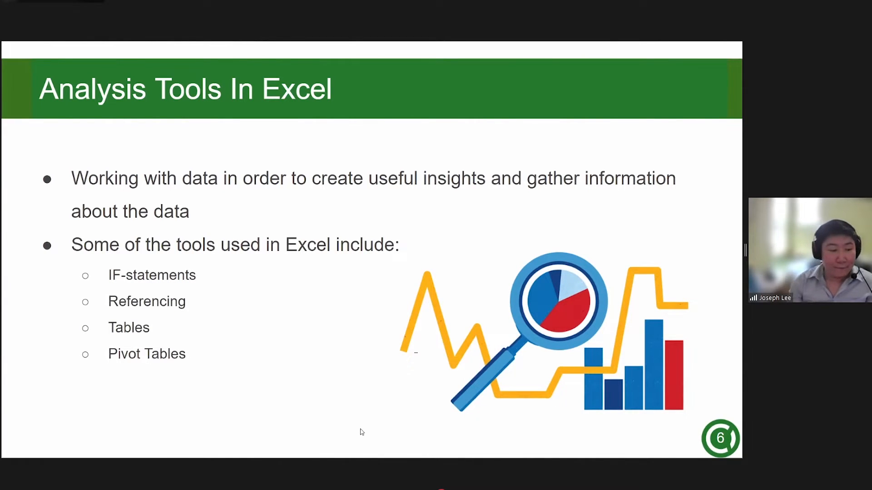
# Switch to the Excel workbook and show the Reference sheet after a brief look at the Clean sheet.
pyautogui.hotkey('alt', 'Tab')
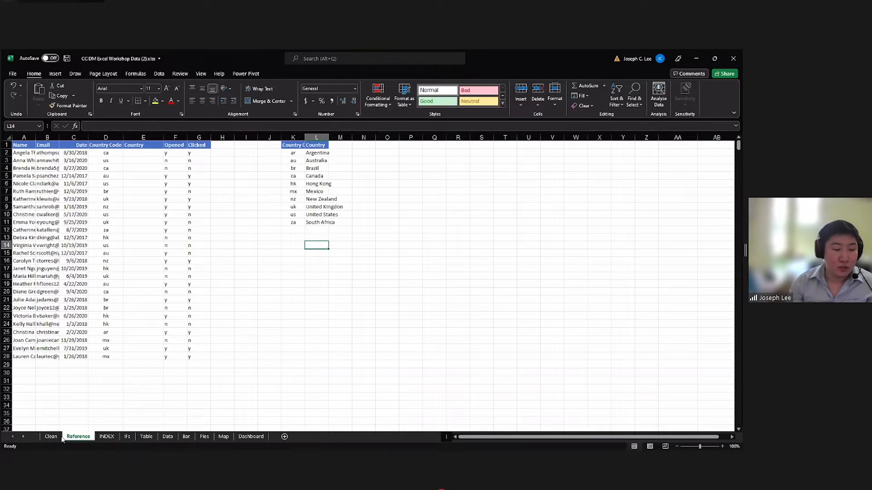
pyautogui.click(58, 437)
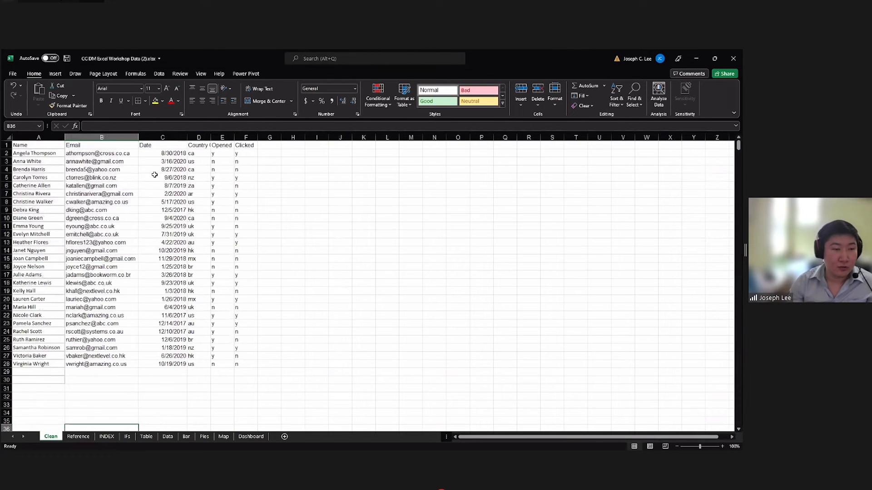
pyautogui.click(77, 437)
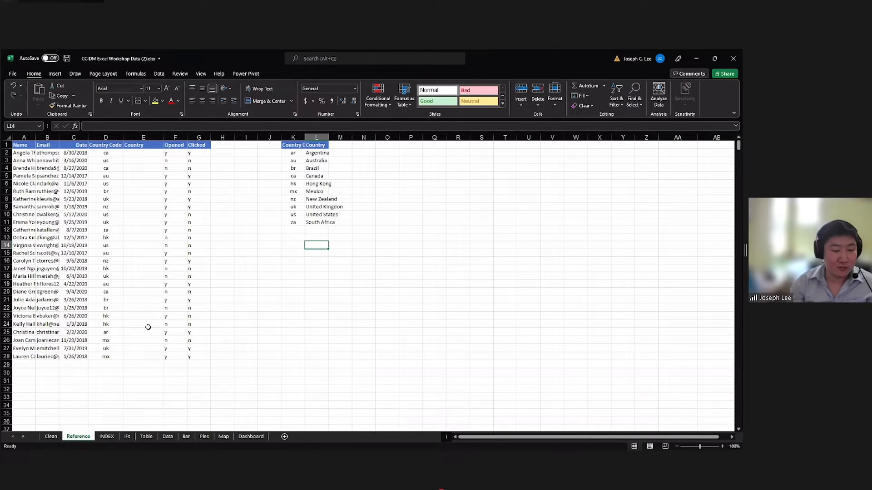
# Examine the empty Country column beside the country codes and the code-to-country lookup table in K2:L11.
pyautogui.click(138, 300)
pyautogui.click(135, 153)
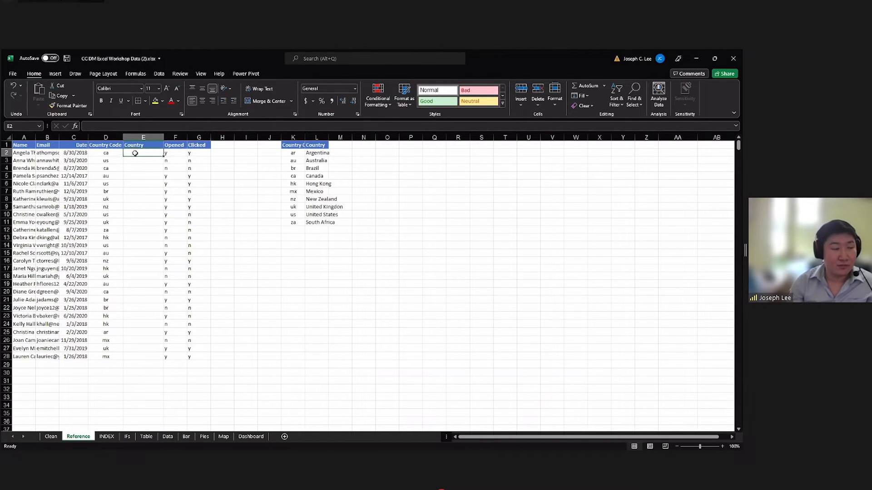
pyautogui.click(223, 152)
pyautogui.click(156, 153)
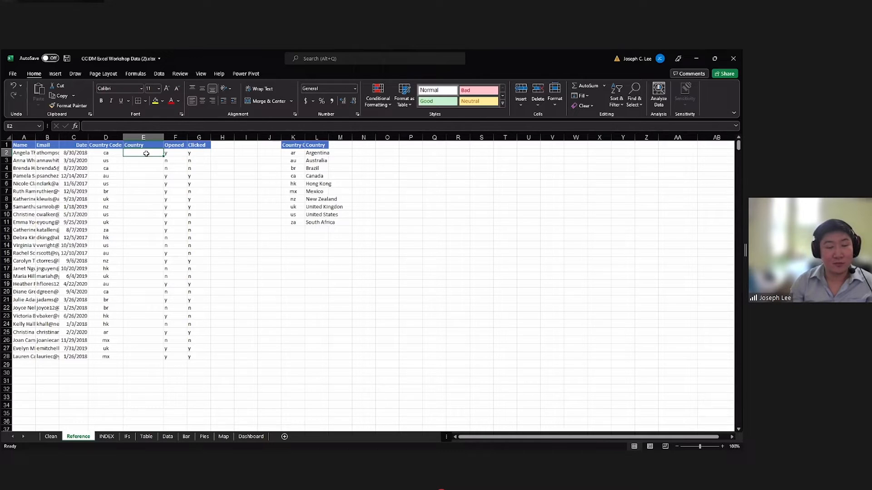
pyautogui.moveTo(292, 153); pyautogui.dragTo(318, 225)
pyautogui.click(144, 153)
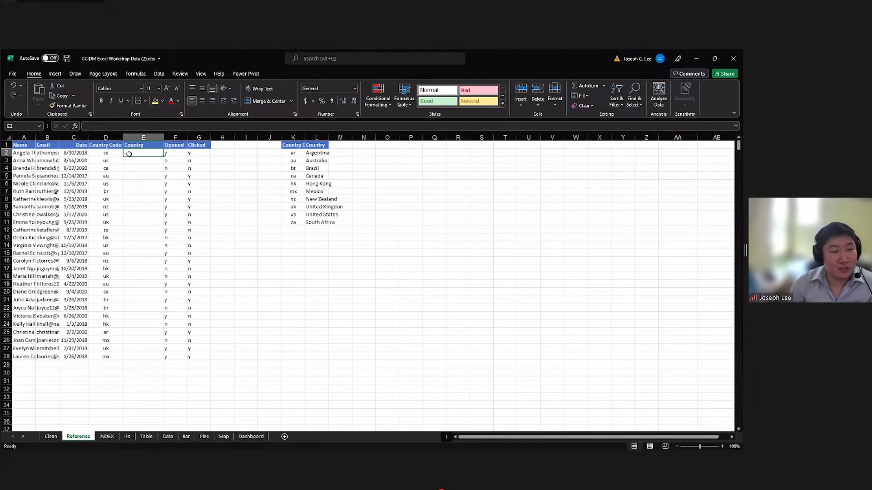
pyautogui.click(114, 153)
pyautogui.click(132, 152)
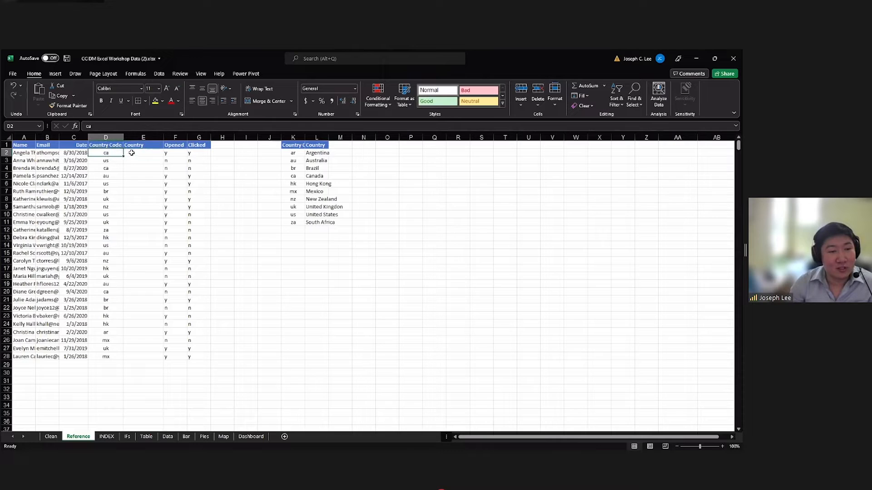
pyautogui.moveTo(313, 153); pyautogui.dragTo(318, 169)
pyautogui.click(107, 152)
pyautogui.click(136, 153)
pyautogui.click(114, 130)
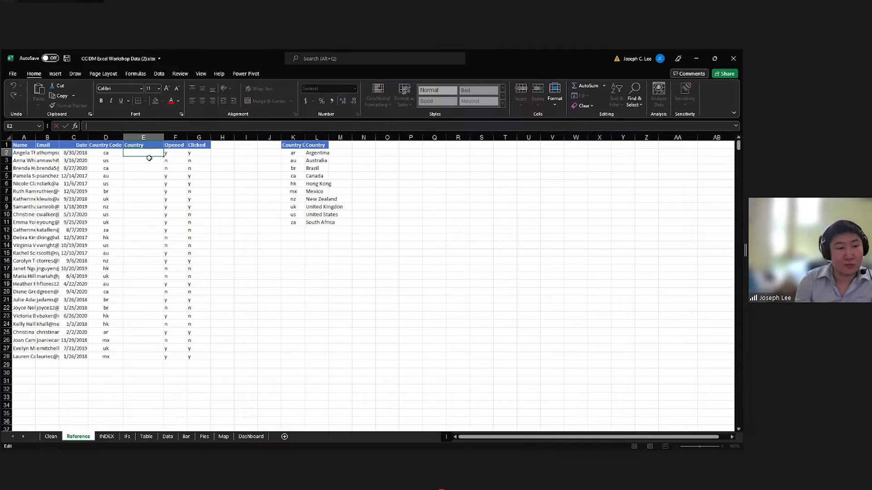
pyautogui.press('Return')
# Enter the formula =VLOOKUP(D2,K2:L11,2,FALSE) in E2 to look up the country for the code in D2.
pyautogui.click(135, 153)
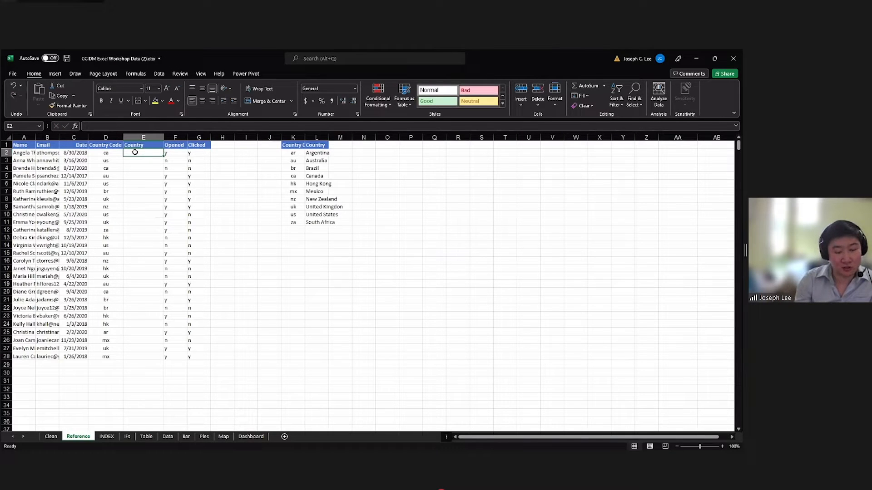
pyautogui.write('=')
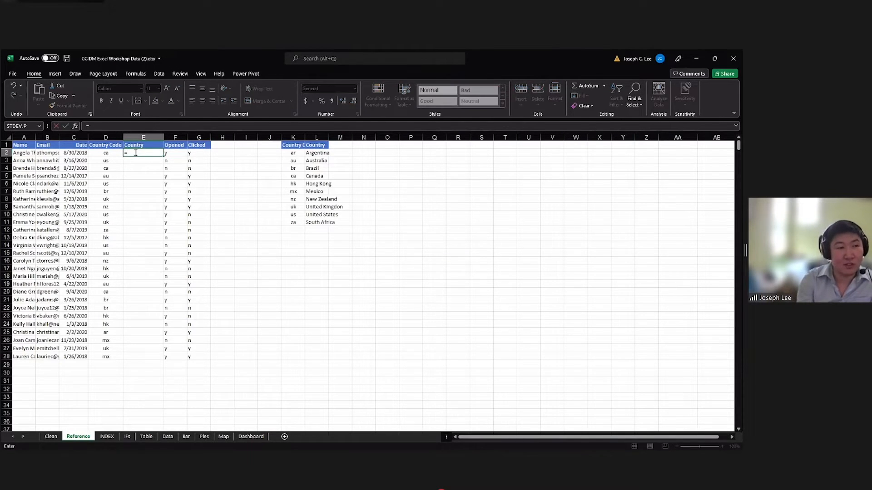
pyautogui.write('vlook')
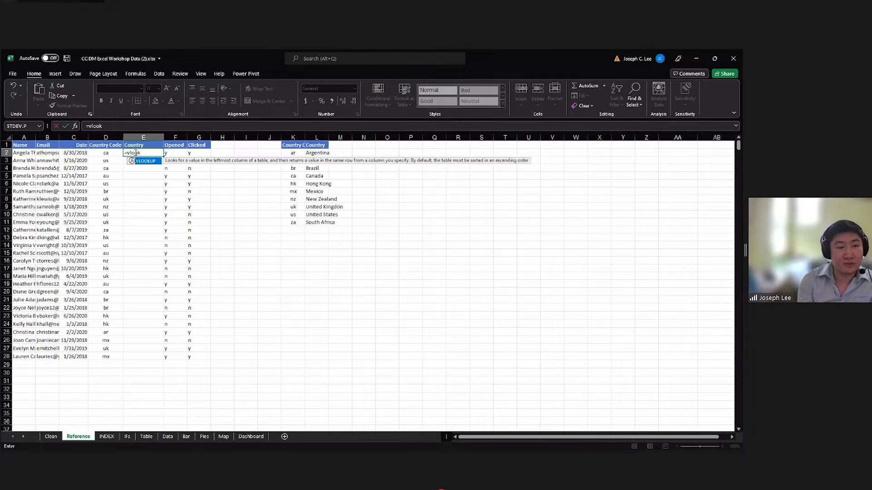
pyautogui.press('Tab')
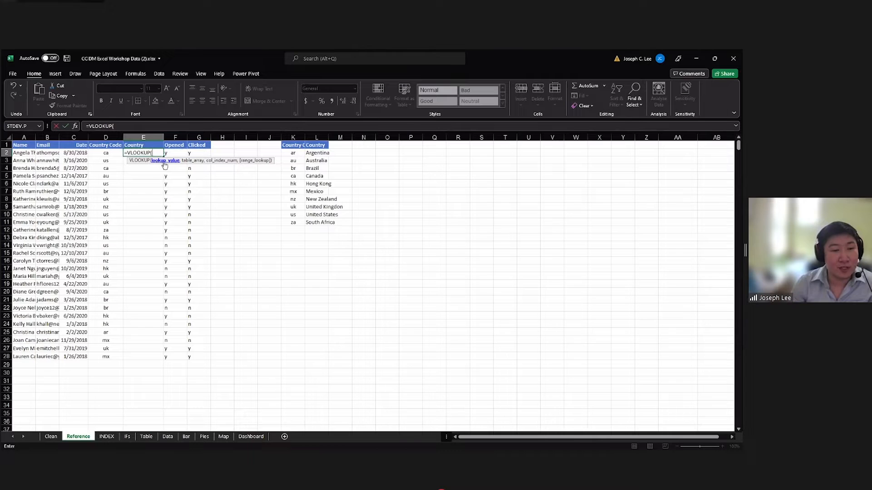
pyautogui.click(108, 153)
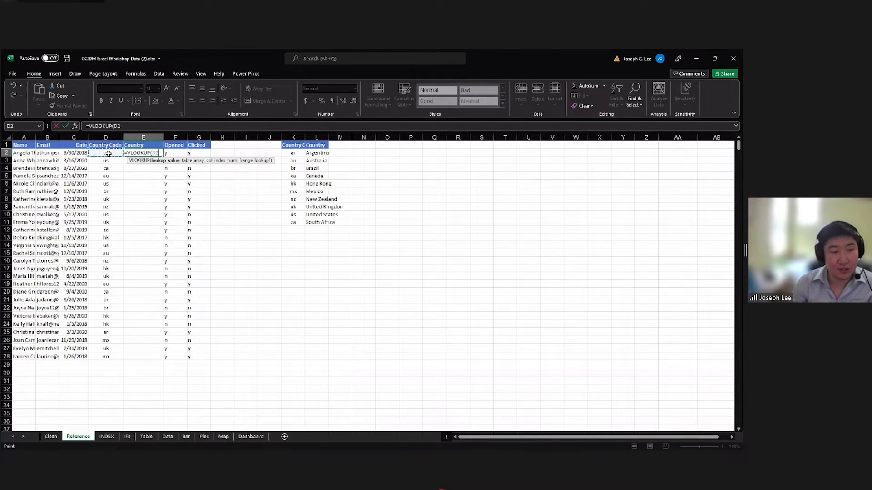
pyautogui.write(',')
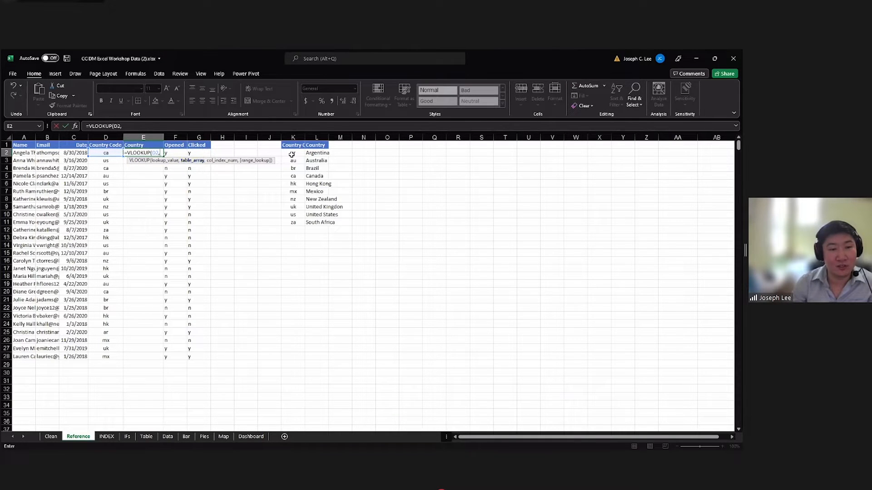
pyautogui.moveTo(291, 154); pyautogui.dragTo(322, 223)
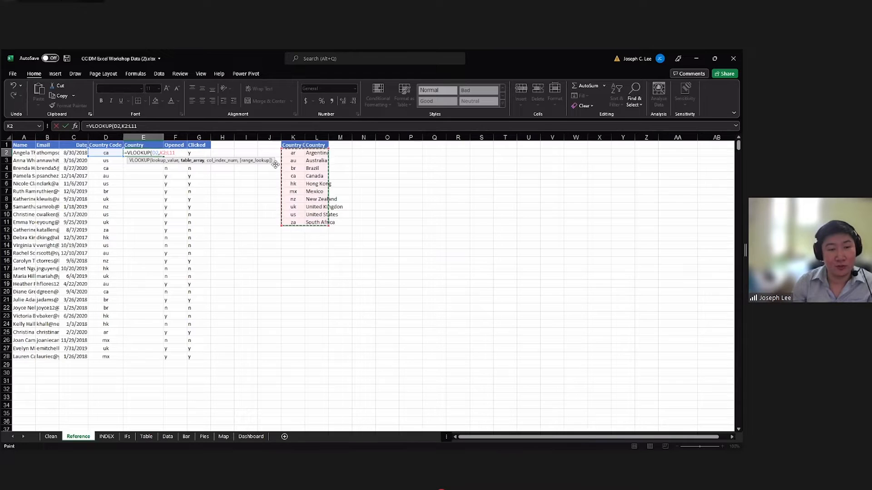
pyautogui.write(',2')
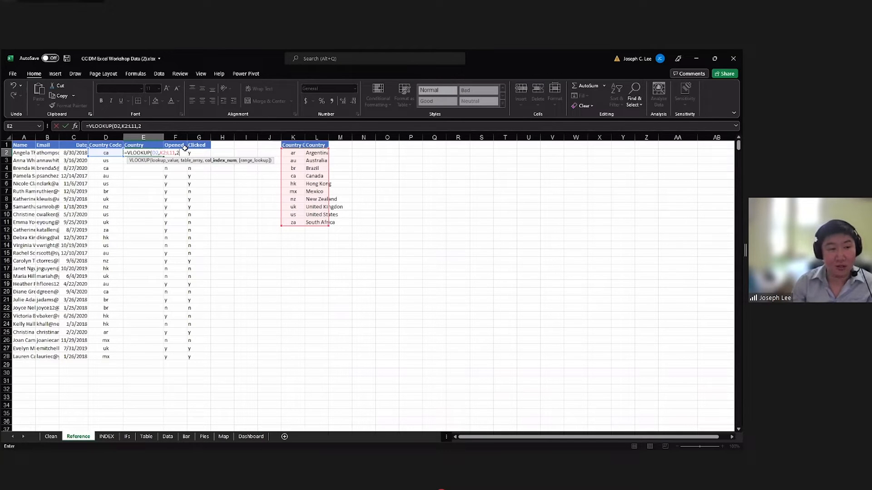
pyautogui.write(',')
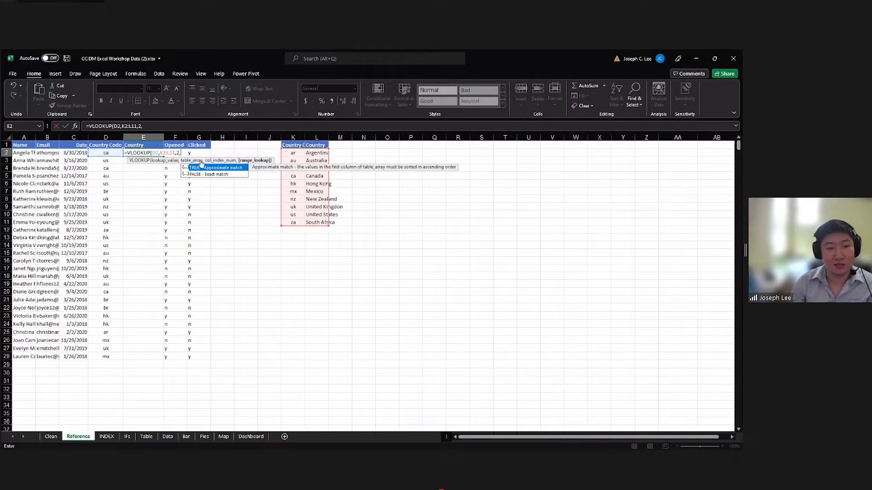
pyautogui.write('FALSE')
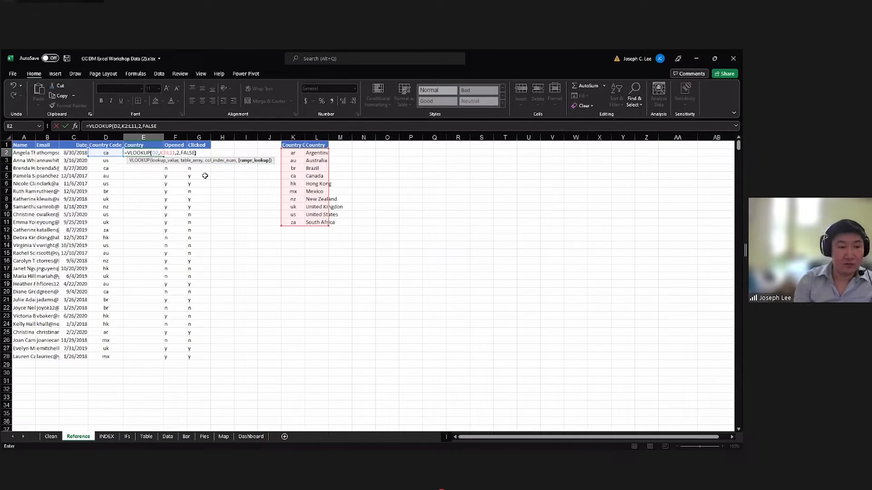
pyautogui.write(')')
pyautogui.click(126, 127)
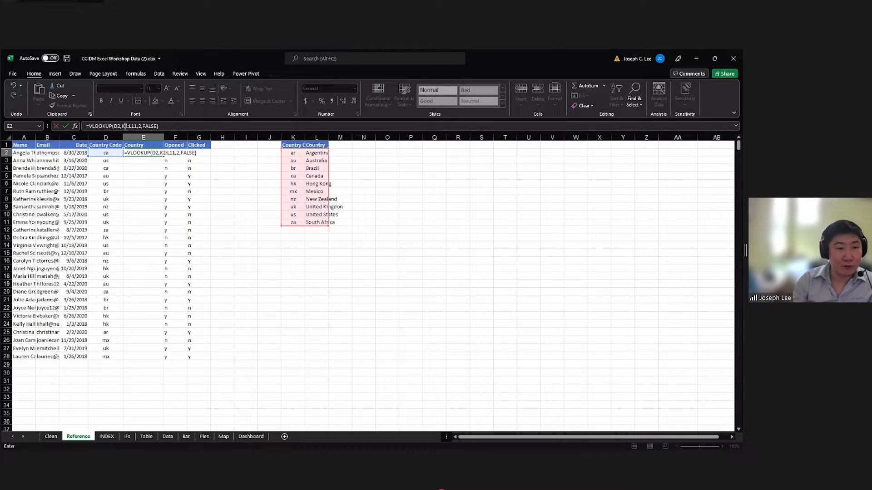
pyautogui.click(134, 127)
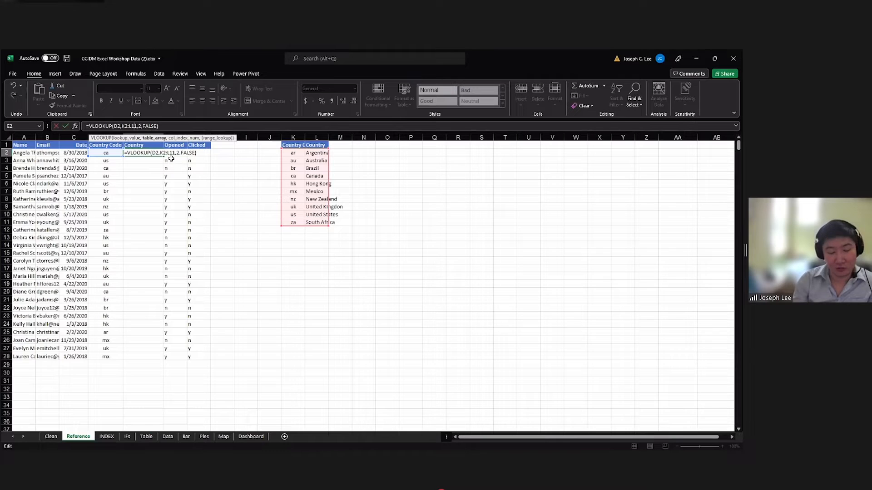
pyautogui.press('Return')
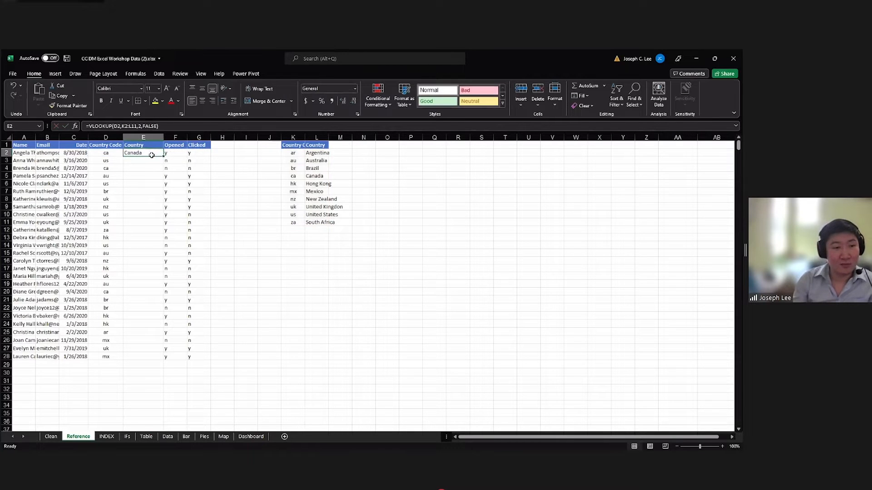
# Check the lookup result in E2 against the ca row of the country table.
pyautogui.click(129, 155)
pyautogui.click(116, 155)
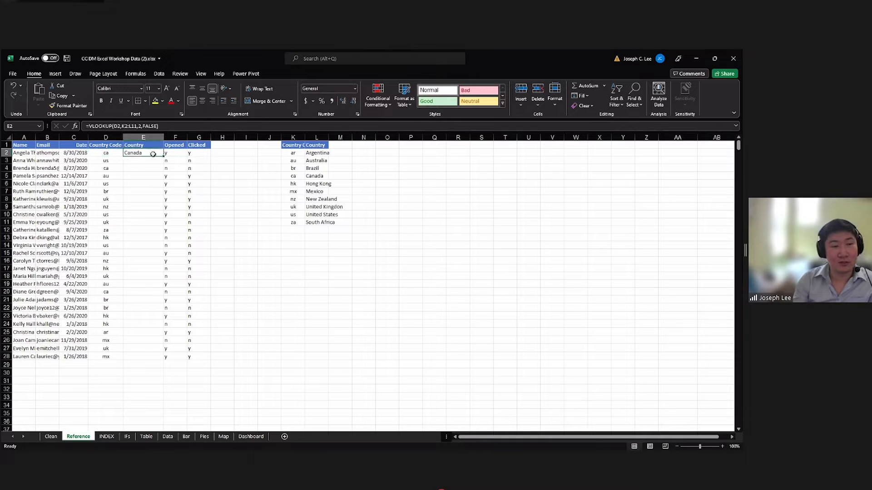
pyautogui.click(295, 175)
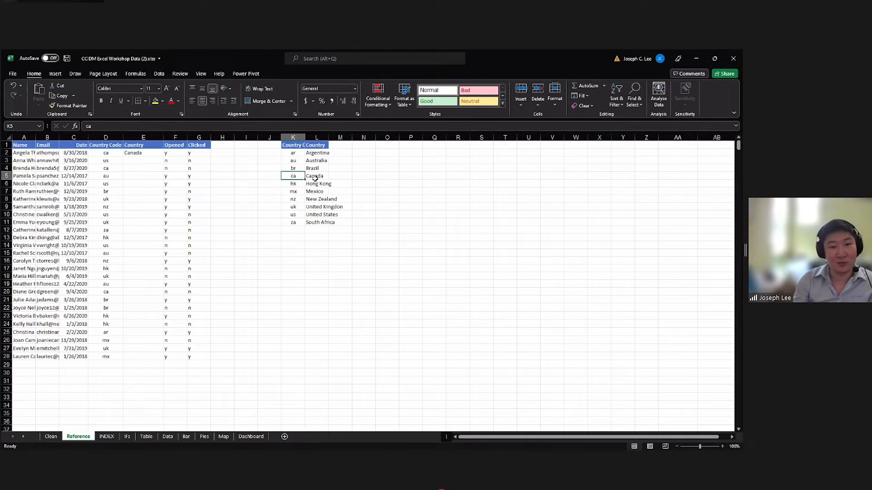
pyautogui.click(315, 177)
pyautogui.click(145, 154)
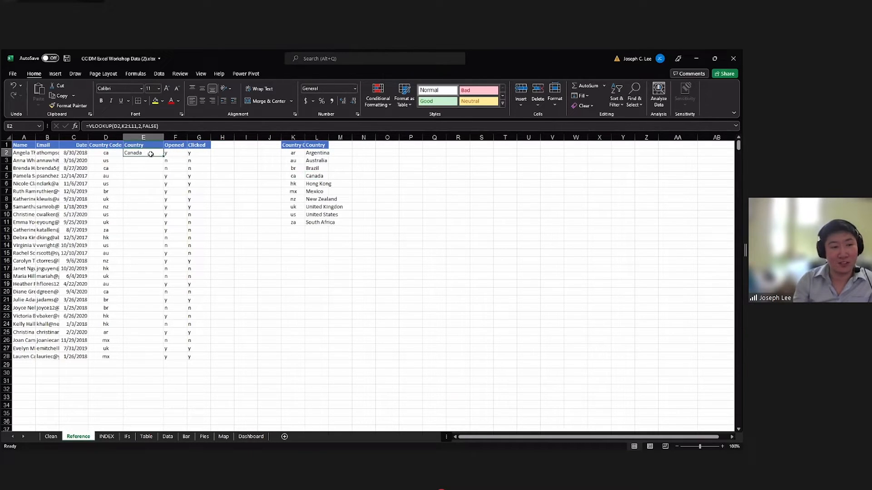
# Try to fill the VLOOKUP formula with its relative table range from E2 down to E6.
pyautogui.click(126, 127)
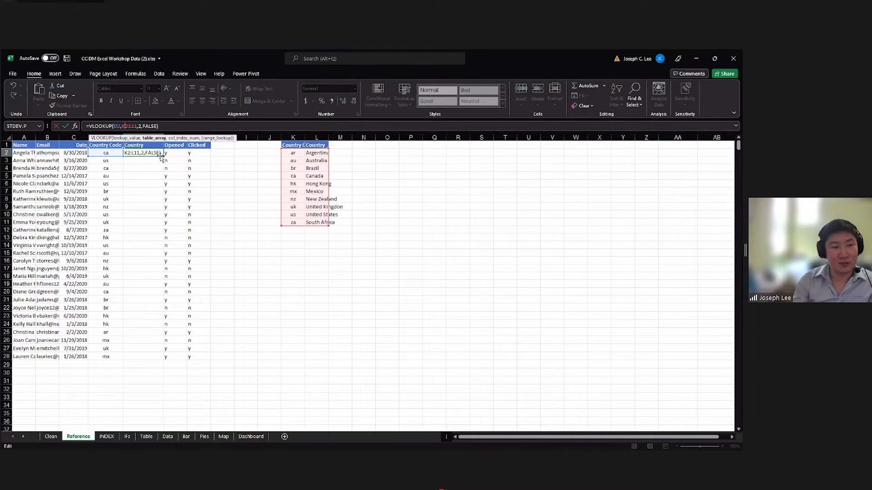
pyautogui.hotkey('ctrl', 'Return')
pyautogui.moveTo(163, 156); pyautogui.dragTo(159, 183)
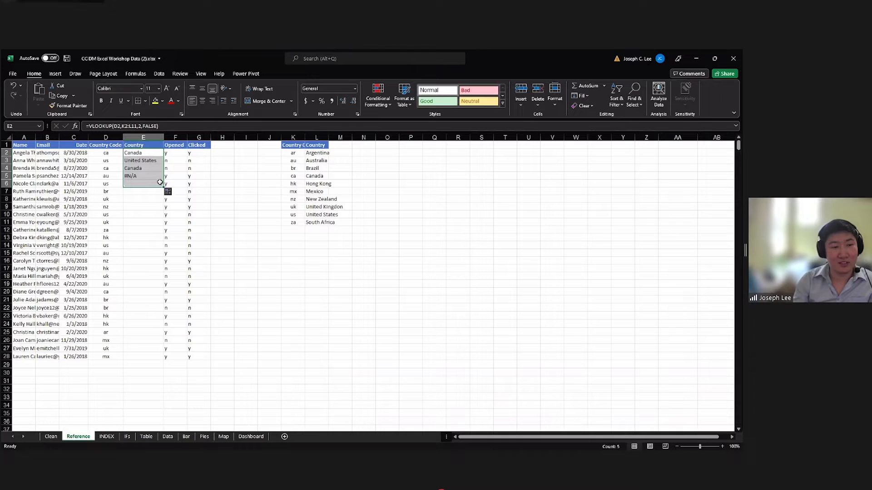
pyautogui.click(224, 169)
pyautogui.click(144, 161)
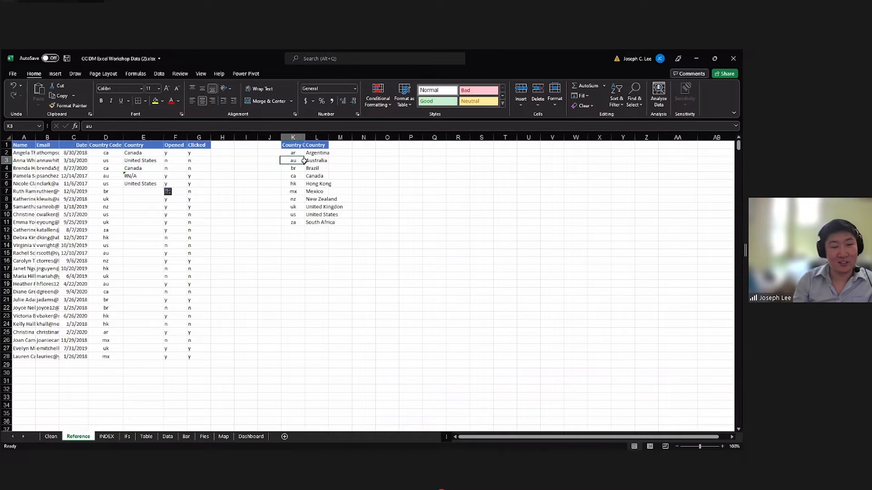
# Compare a lookup range starting one row lower at K3 with the full country table K2:L11.
pyautogui.moveTo(292, 161); pyautogui.dragTo(322, 221)
pyautogui.click(318, 230)
pyautogui.click(296, 162)
pyautogui.moveTo(294, 155); pyautogui.dragTo(324, 222)
pyautogui.click(292, 155)
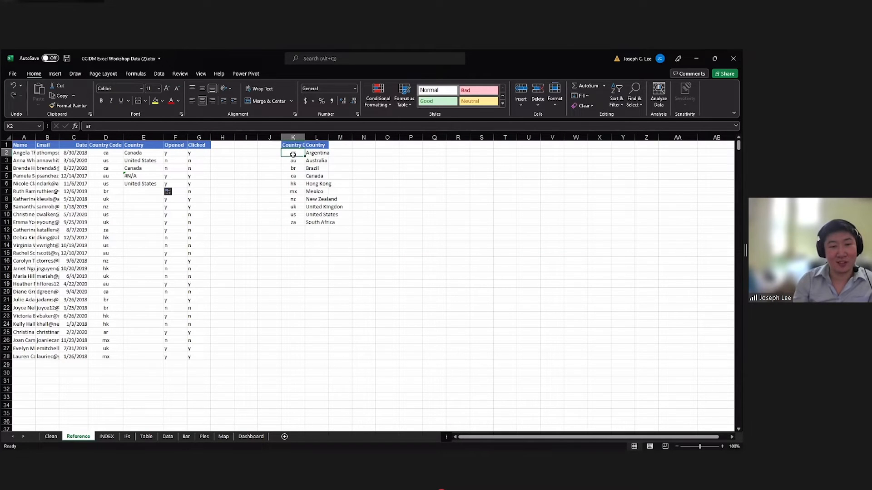
# Undo the fill of the VLOOKUP formula down the Country column.
pyautogui.click(151, 183)
pyautogui.hotkey('ctrl', 'z')
pyautogui.click(128, 127)
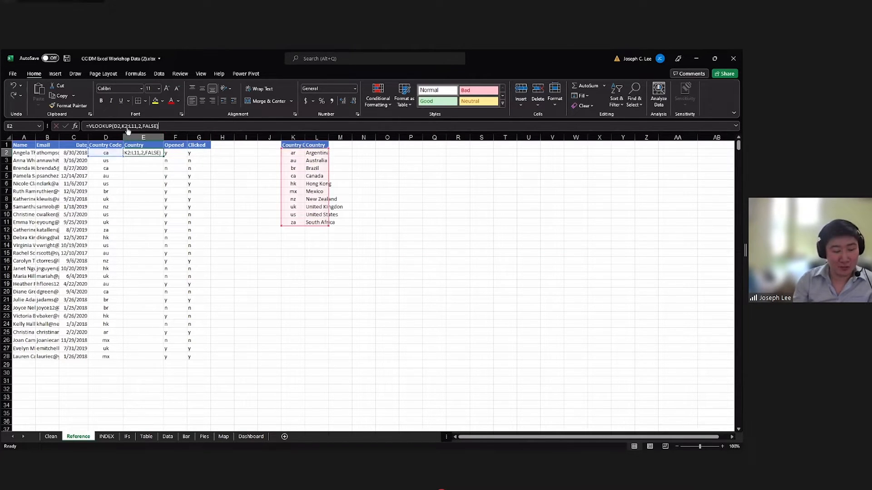
pyautogui.press('Escape')
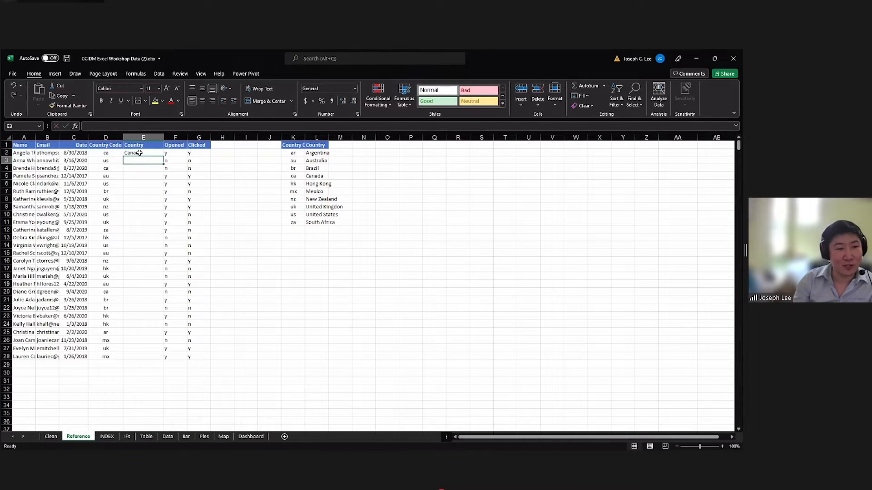
# Make the table range in the E2 VLOOKUP formula absolute as $K$2:$L$11.
pyautogui.click(126, 127)
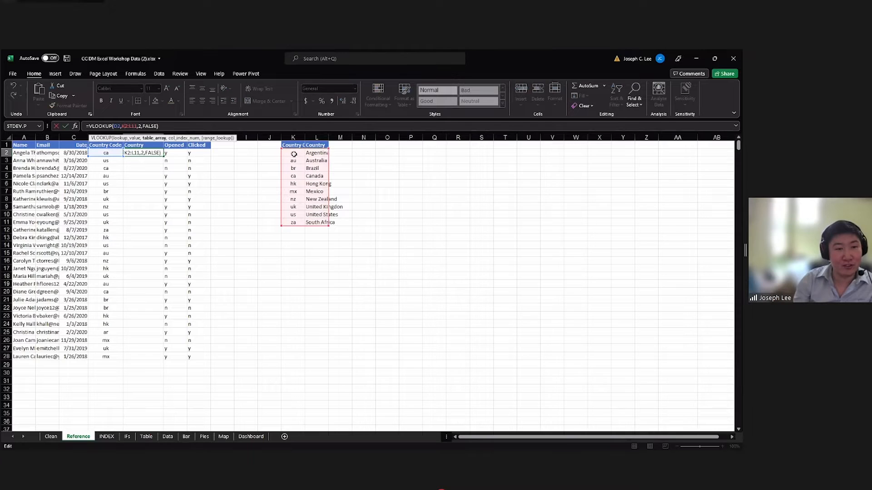
pyautogui.press('F4')
pyautogui.click(142, 127)
pyautogui.press('F4')
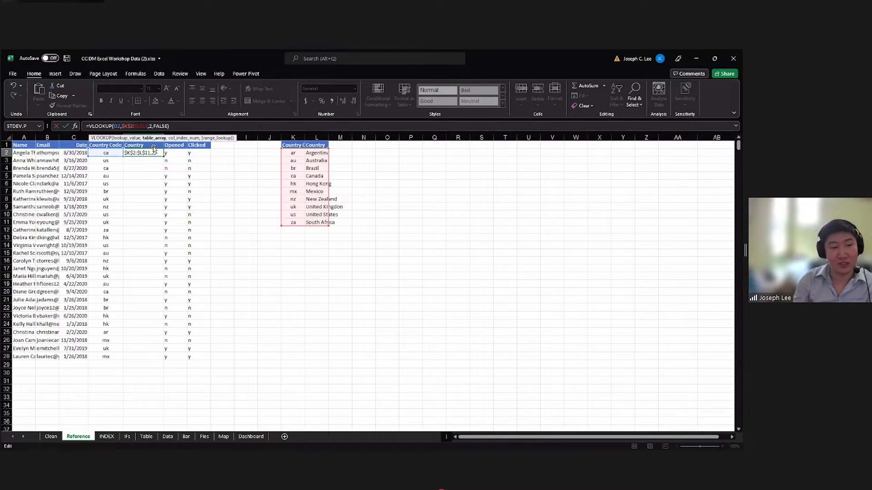
pyautogui.hotkey('ctrl', 'Return')
# Fill the E2 VLOOKUP formula down the Country column to E28 and review it against the lookup table.
pyautogui.doubleClick(163, 156)
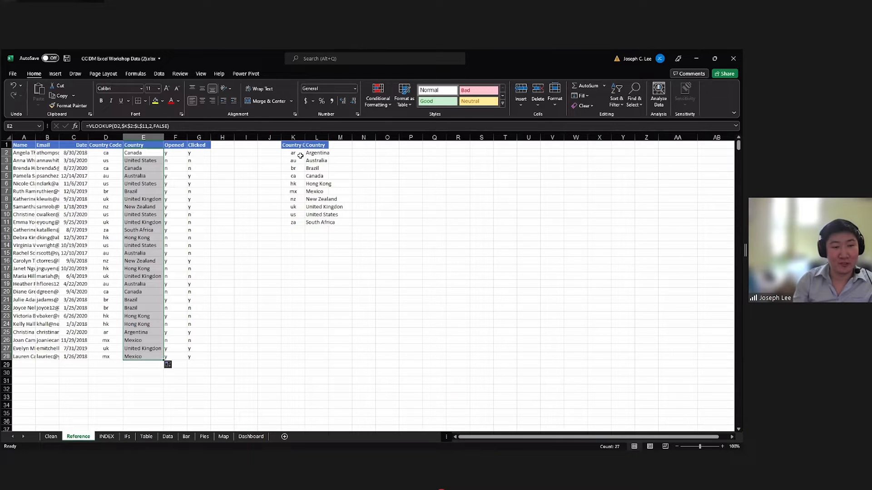
pyautogui.moveTo(293, 153); pyautogui.dragTo(324, 223)
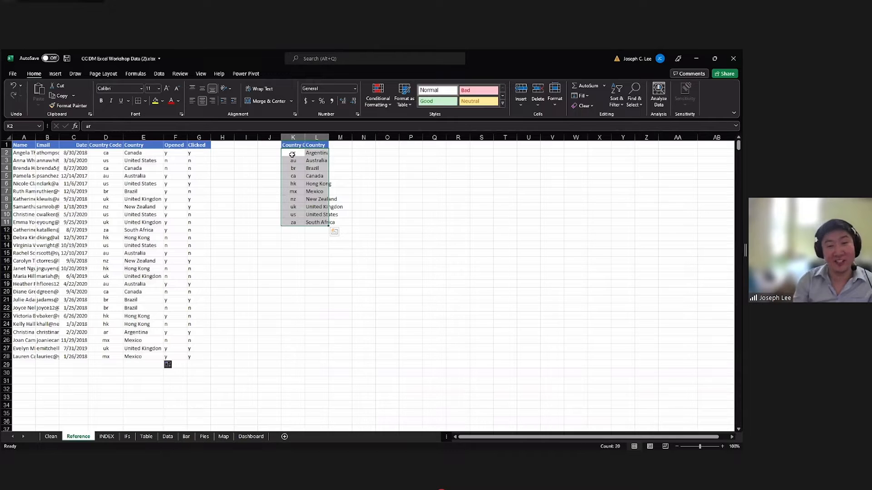
pyautogui.click(138, 153)
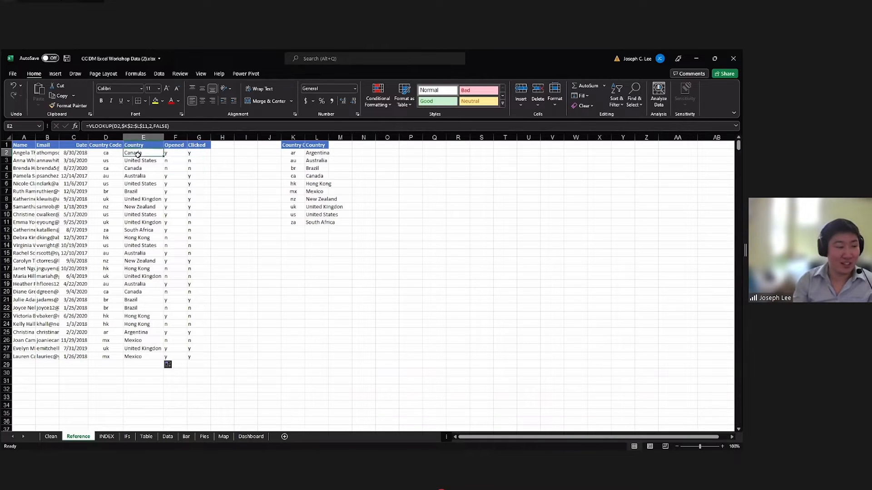
# Review the looked-up country names in E2:E14 and the VLOOKUP formula in E2.
pyautogui.moveTo(139, 154); pyautogui.dragTo(143, 246)
pyautogui.click(143, 245)
pyautogui.moveTo(140, 153); pyautogui.dragTo(144, 245)
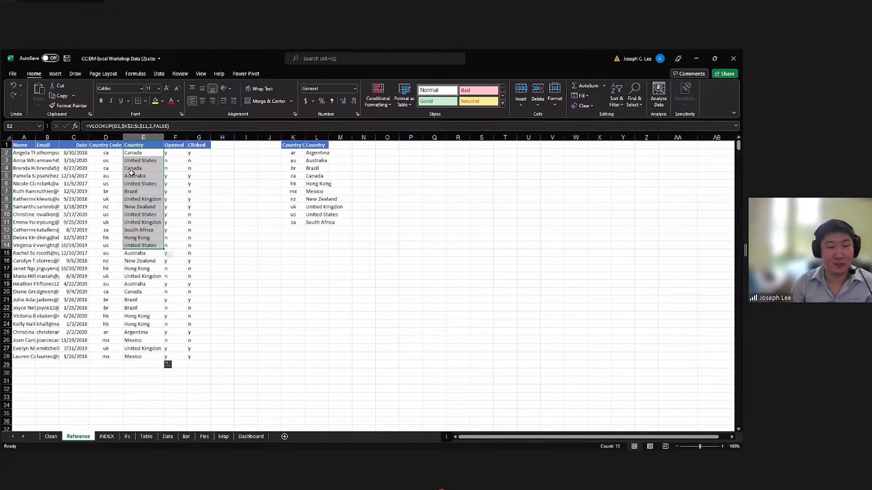
pyautogui.click(144, 154)
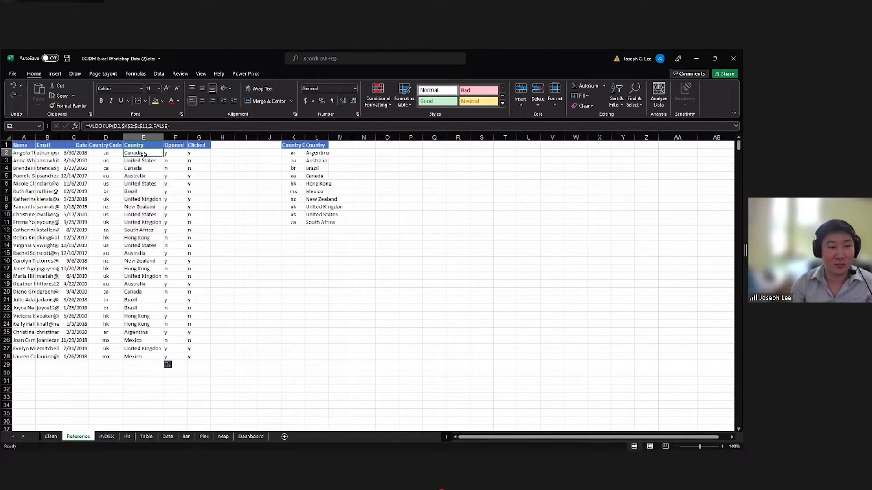
pyautogui.click(231, 306)
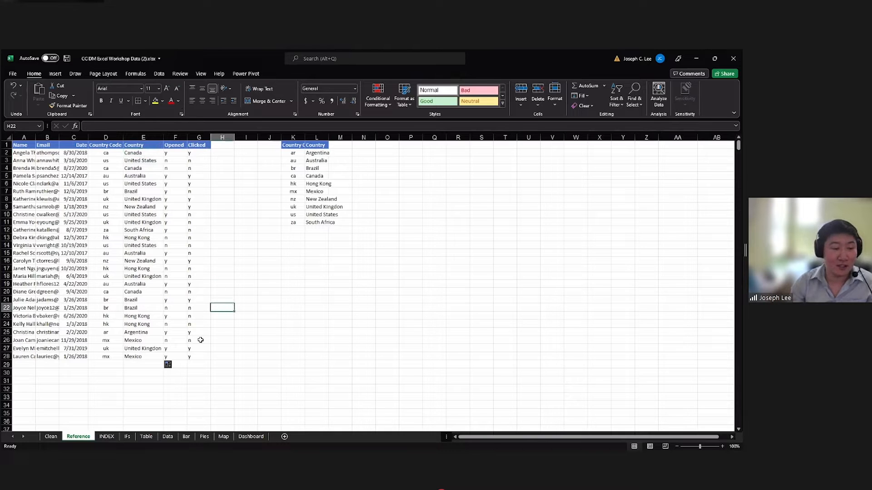
# On the INDEX sheet, begin a VLOOKUP in D2 whose lookup value joins last and first name as B2&", "&A2.
pyautogui.click(108, 437)
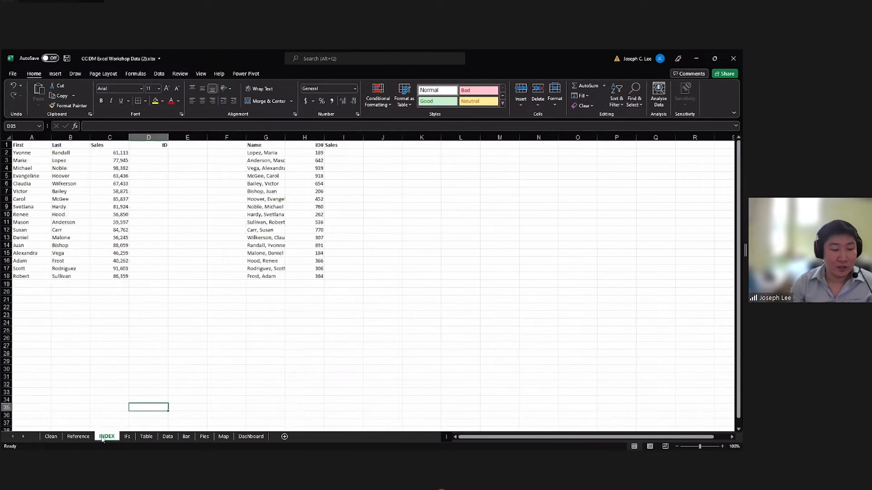
pyautogui.click(87, 437)
pyautogui.click(101, 436)
pyautogui.click(155, 154)
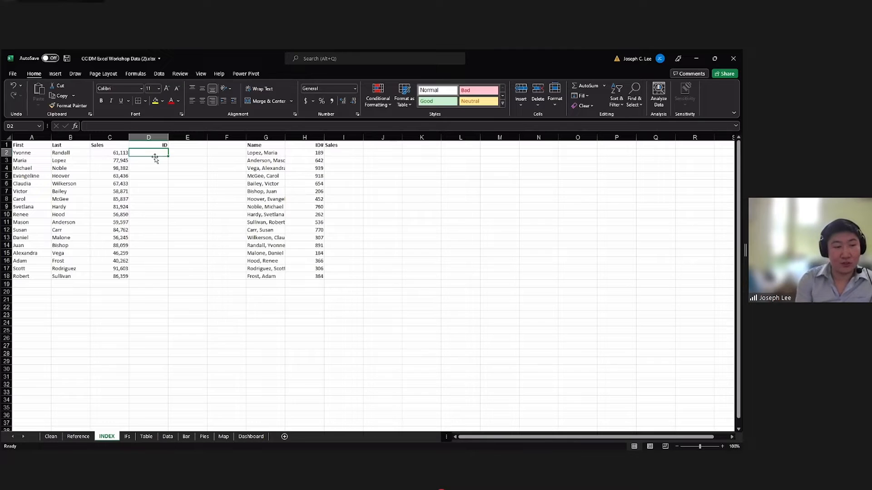
pyautogui.write('=')
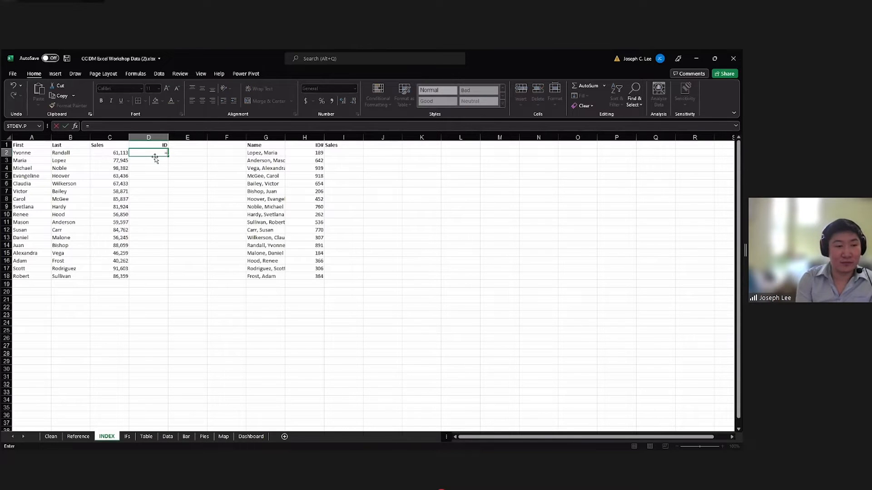
pyautogui.write('vlook')
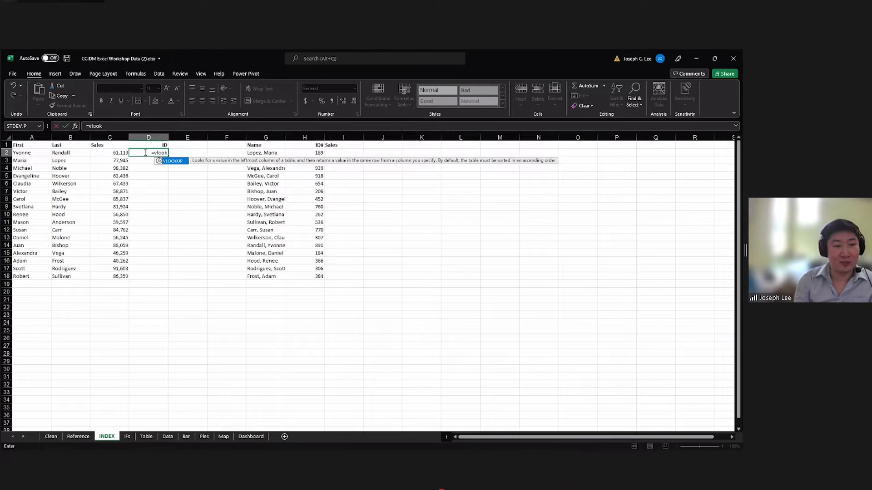
pyautogui.press('Tab')
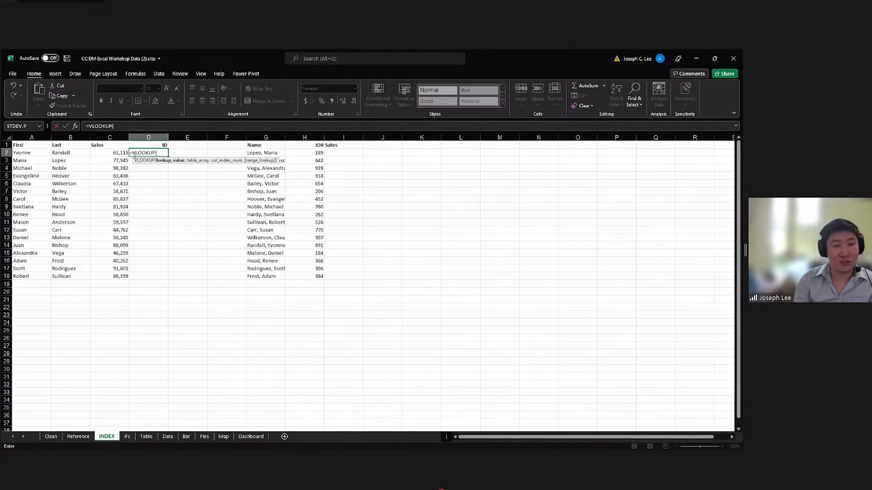
pyautogui.click(67, 153)
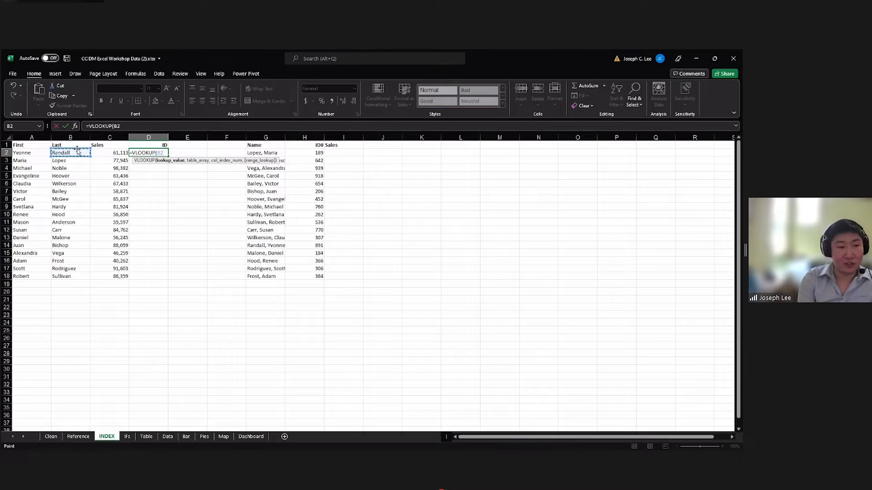
pyautogui.write('&')
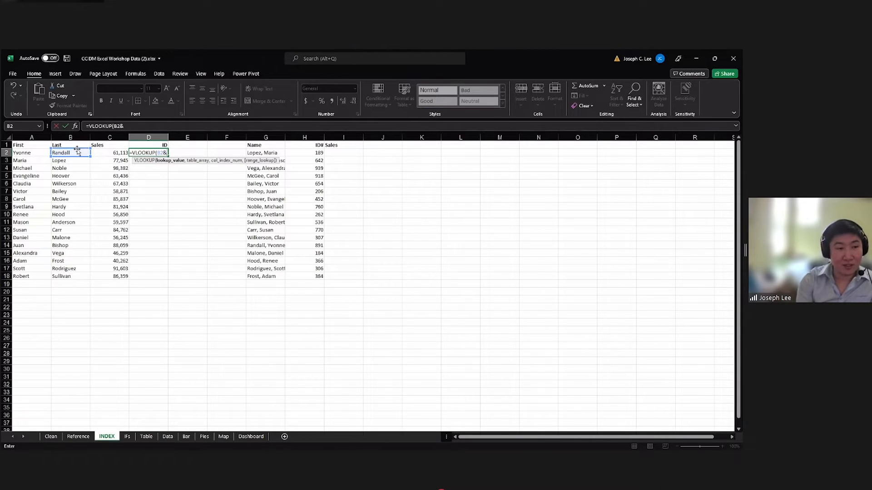
pyautogui.write('", "&')
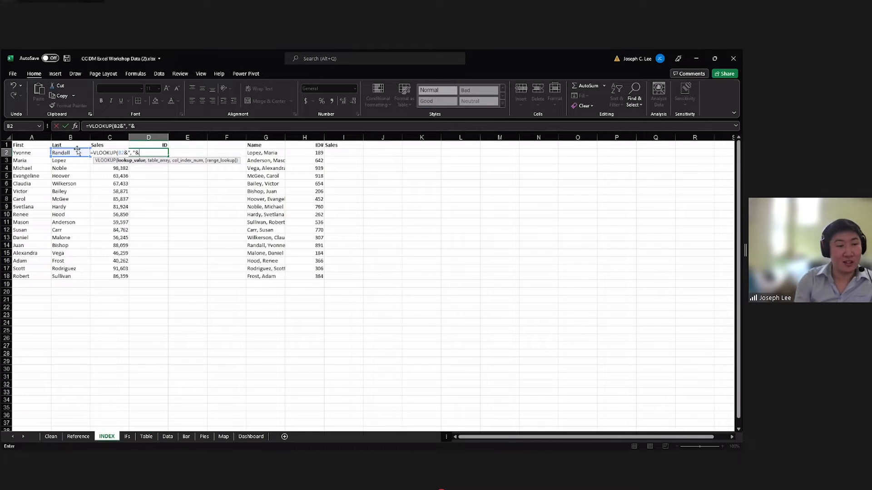
pyautogui.click(25, 153)
pyautogui.write(',')
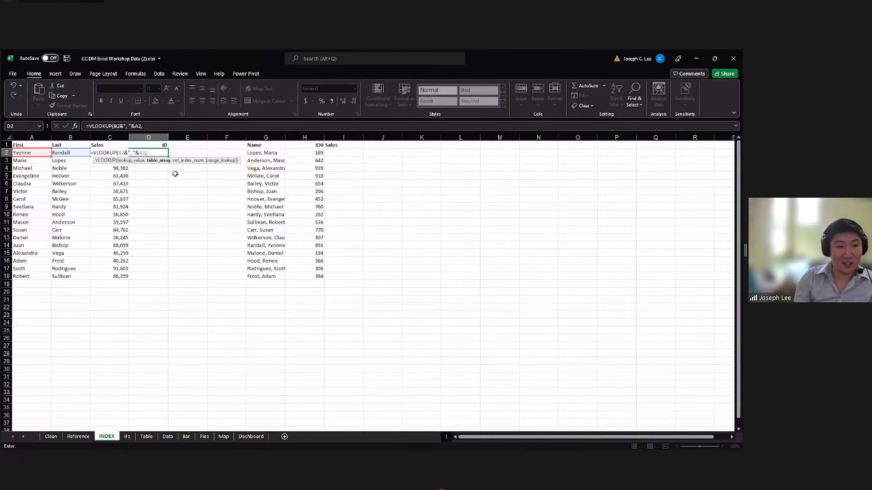
# Give the D2 VLOOKUP the table range G2:H18, column index 2 and FALSE for an exact match.
pyautogui.click(263, 154)
pyautogui.keyDown('shift'); pyautogui.click(311, 277); pyautogui.keyUp('shift')
pyautogui.write(',')
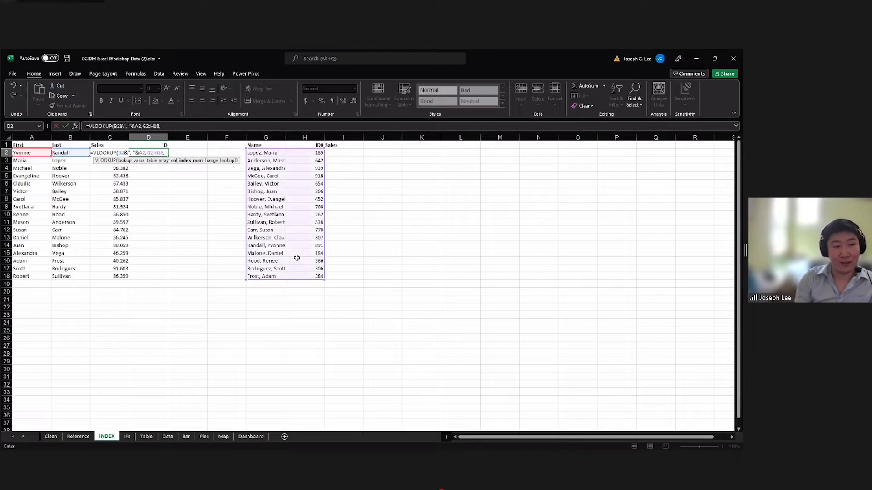
pyautogui.write('2')
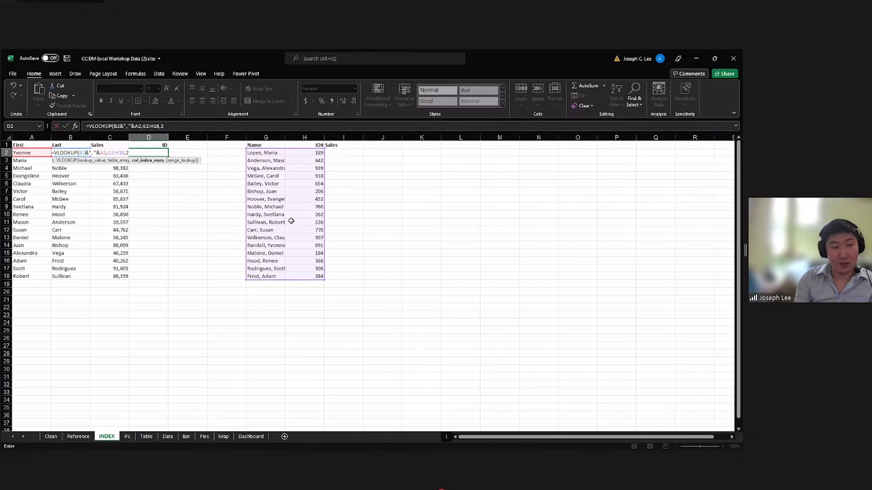
pyautogui.write(',FAK')
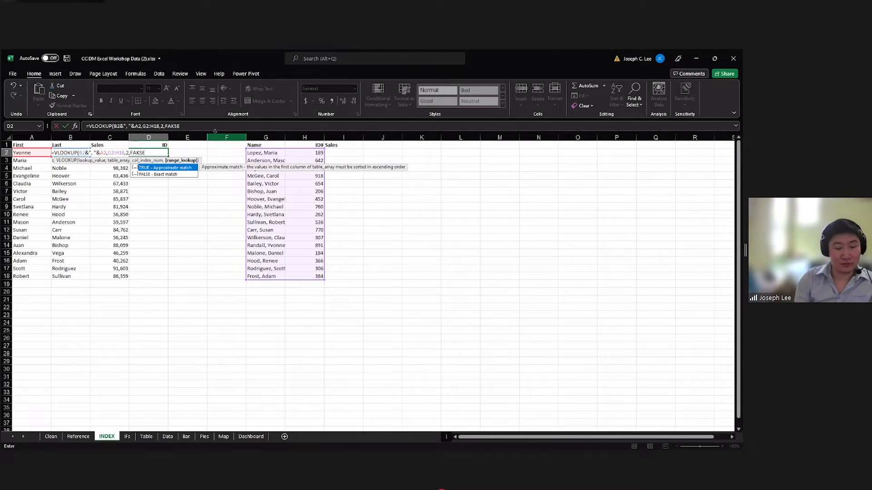
pyautogui.write('SE')
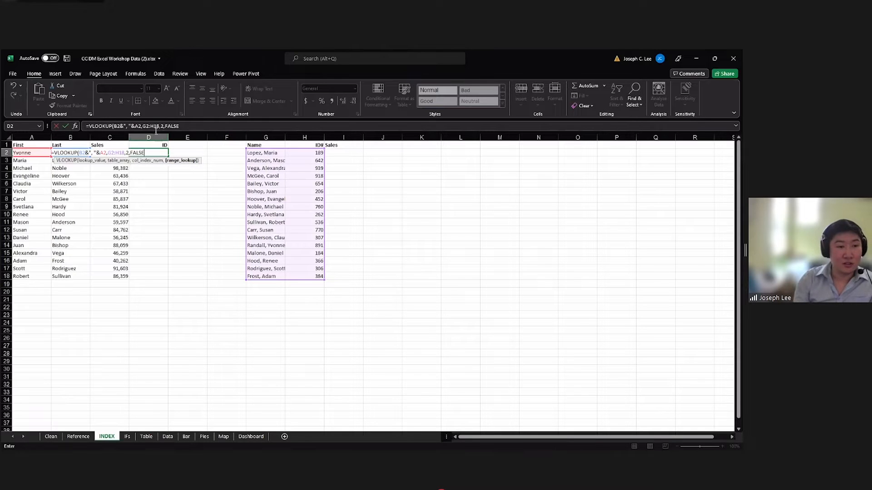
# Make the table range in the D2 VLOOKUP absolute as $G$2:$H$18 and commit the formula.
pyautogui.click(146, 126)
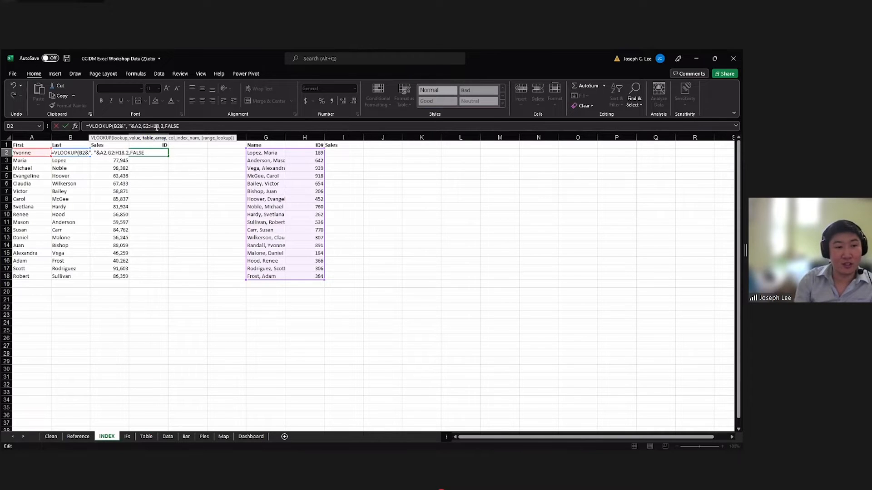
pyautogui.press('F4')
pyautogui.press('F4')
pyautogui.click(198, 128)
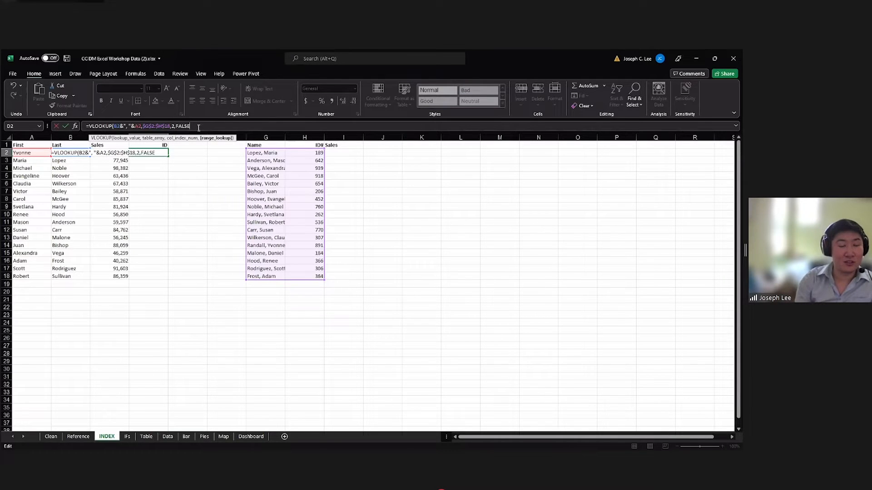
pyautogui.press('Return')
# Fill the D2 VLOOKUP formula down the ID column to D18.
pyautogui.click(165, 153)
pyautogui.doubleClick(168, 156)
pyautogui.click(170, 183)
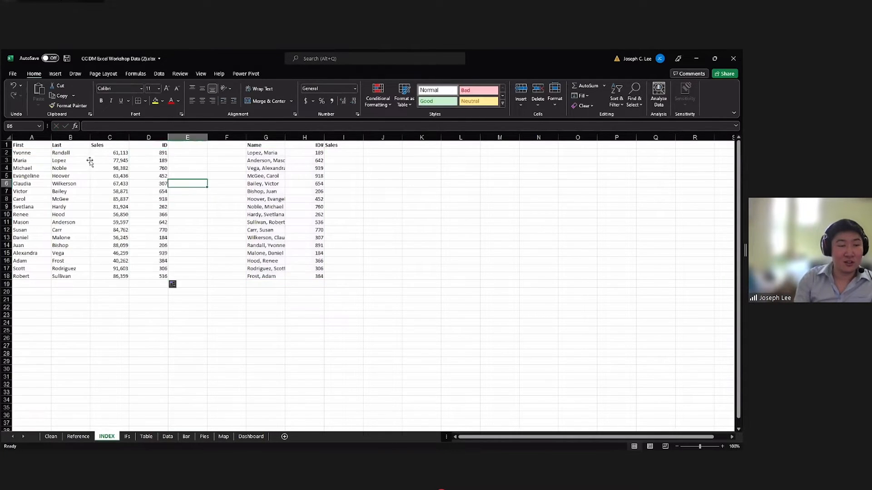
# Check the filled ID column and its D2 formula against the name and ID# table in columns G and H.
pyautogui.click(65, 154)
pyautogui.click(161, 154)
pyautogui.click(64, 154)
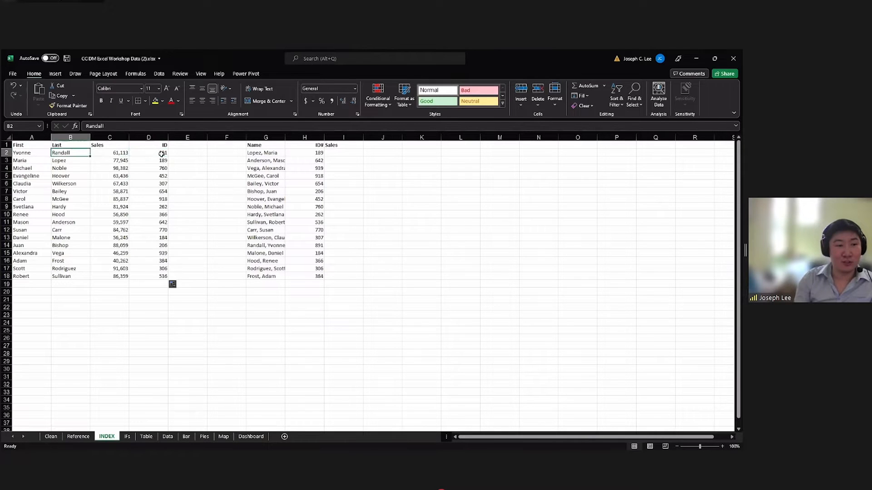
pyautogui.moveTo(264, 153); pyautogui.dragTo(317, 281)
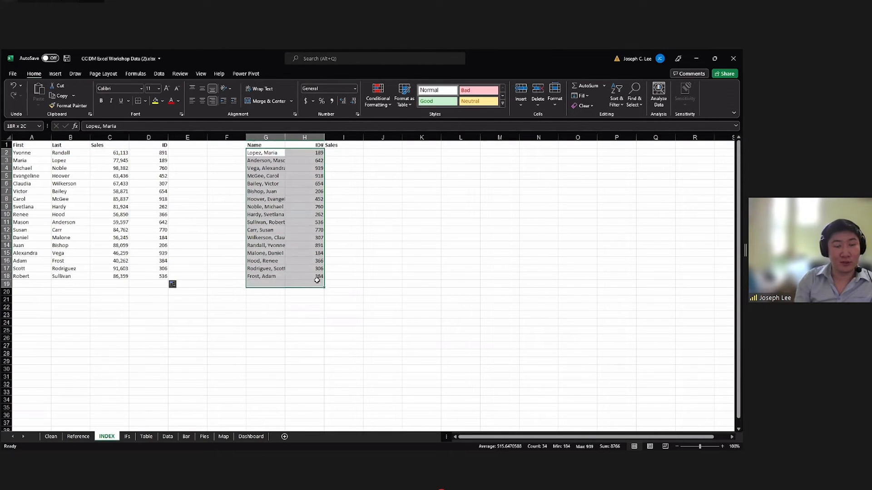
pyautogui.click(208, 181)
pyautogui.click(157, 152)
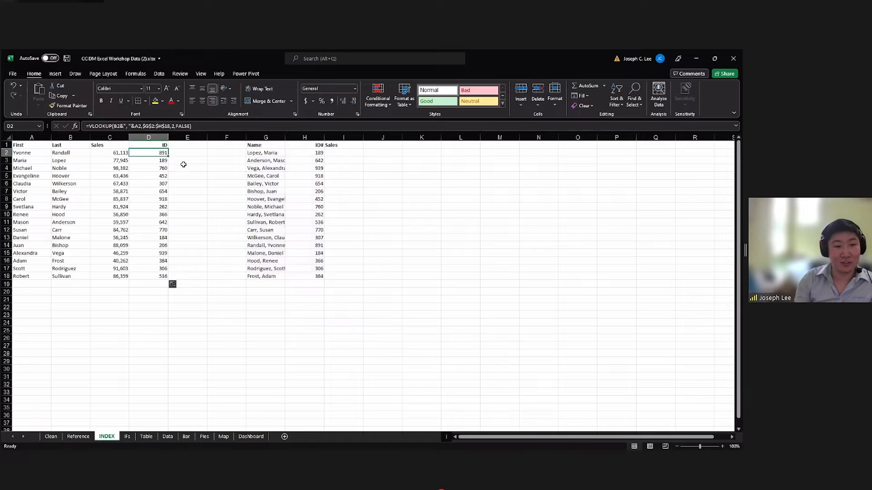
pyautogui.moveTo(159, 155); pyautogui.dragTo(232, 199)
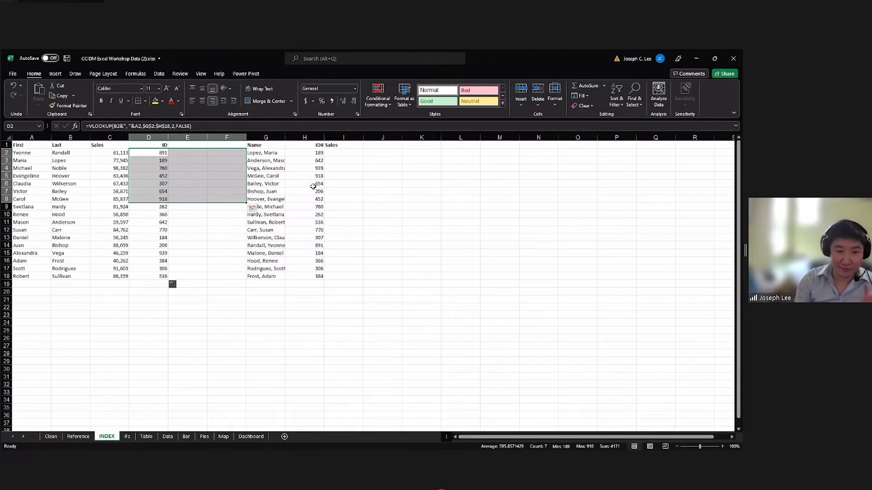
# Compare the combined names and empty Sales column in G2:I18 with the separate First and Last name columns.
pyautogui.click(337, 155)
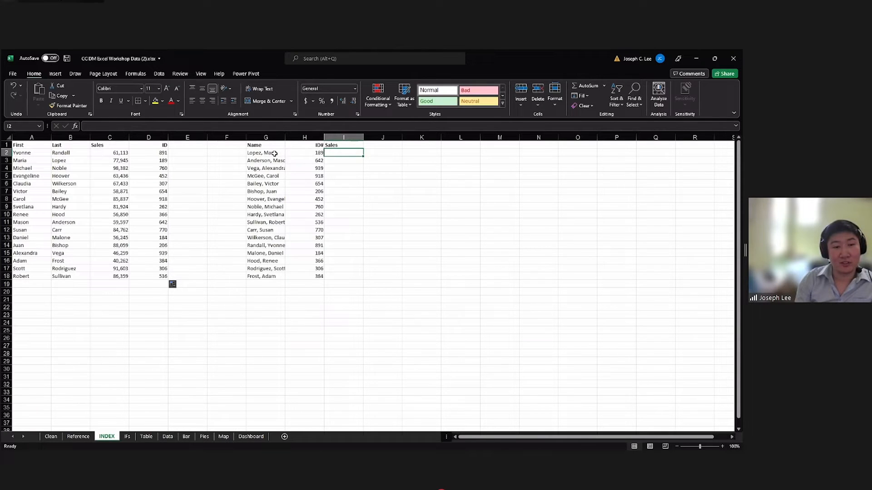
pyautogui.moveTo(273, 153); pyautogui.dragTo(369, 217)
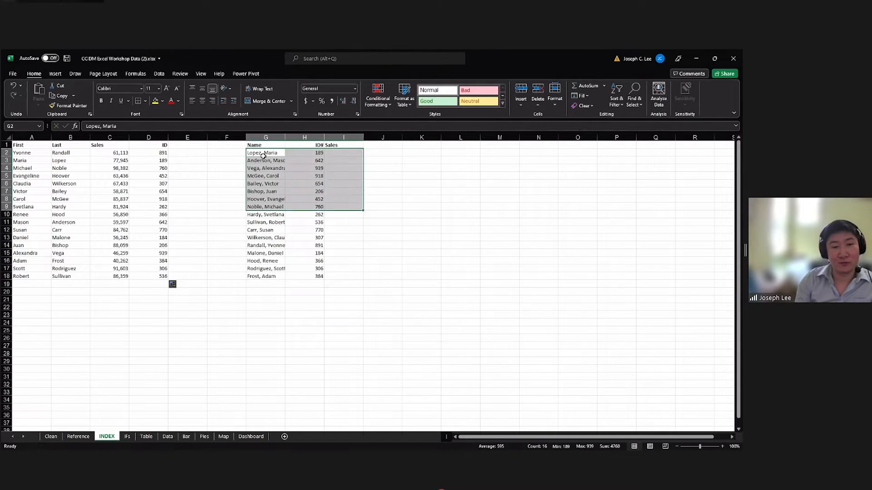
pyautogui.click(264, 154)
pyautogui.click(332, 154)
pyautogui.moveTo(258, 153); pyautogui.dragTo(336, 272)
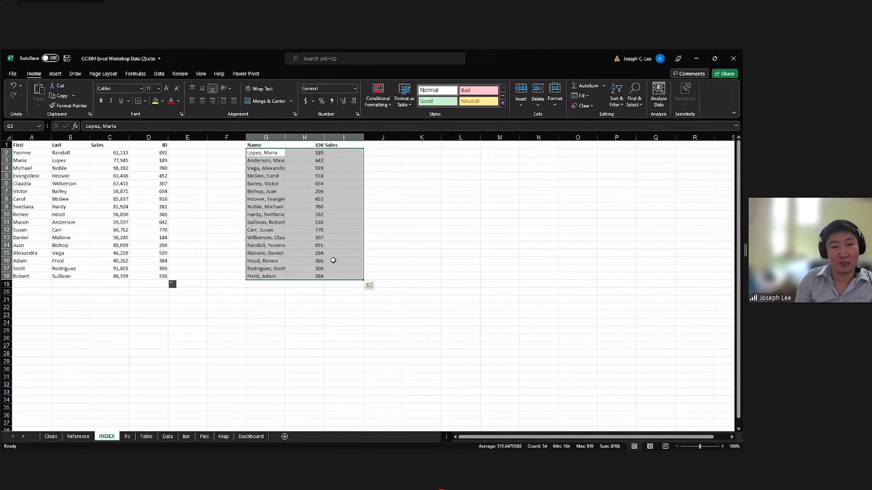
pyautogui.click(264, 170)
pyautogui.click(263, 154)
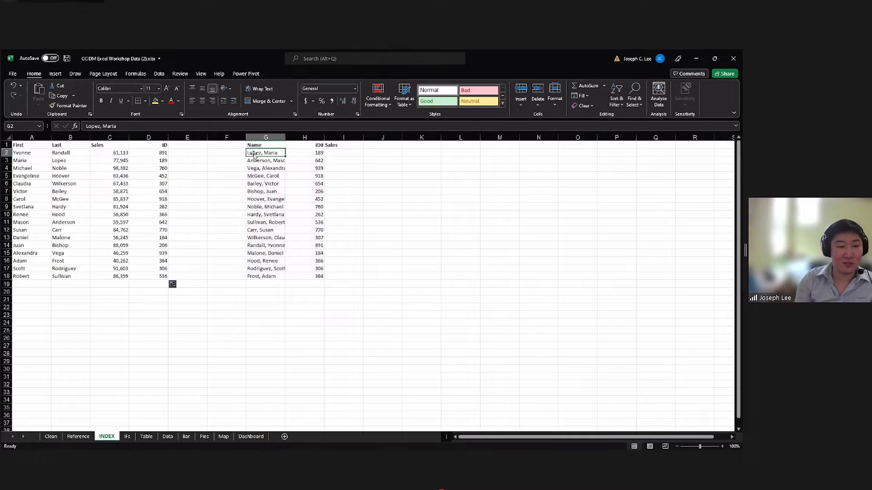
pyautogui.moveTo(74, 153); pyautogui.dragTo(45, 272)
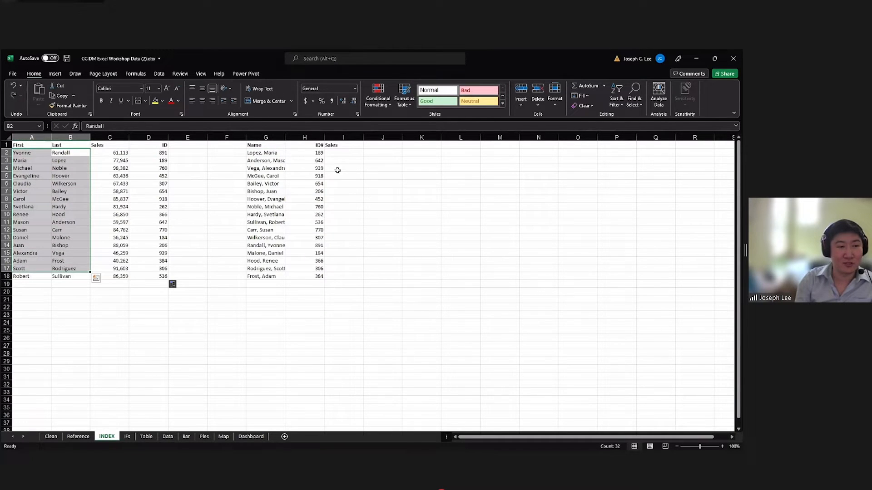
pyautogui.click(343, 155)
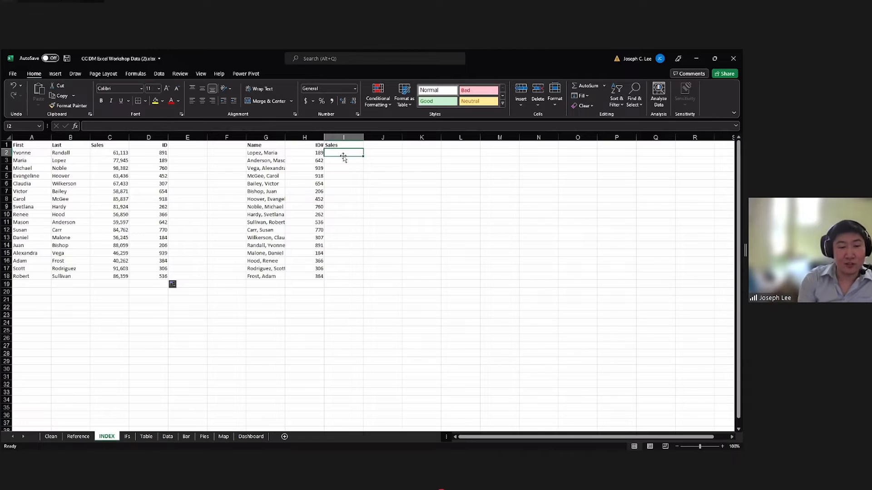
pyautogui.write('=')
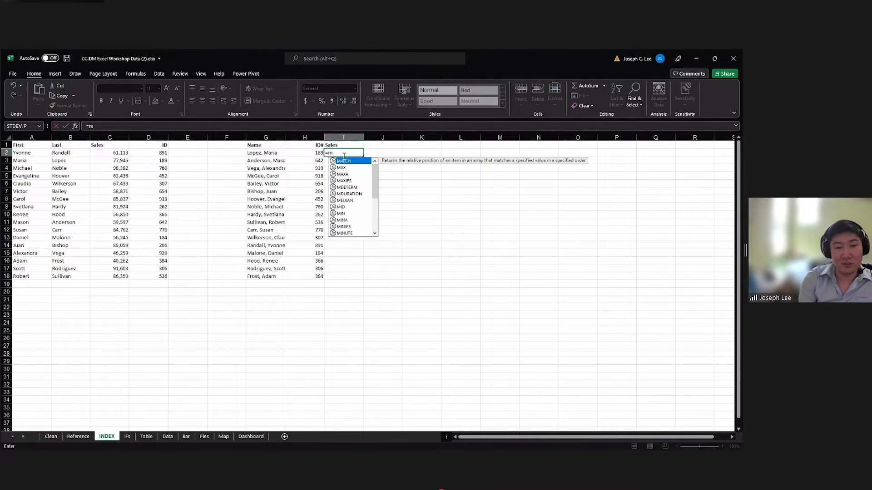
pyautogui.write('mat')
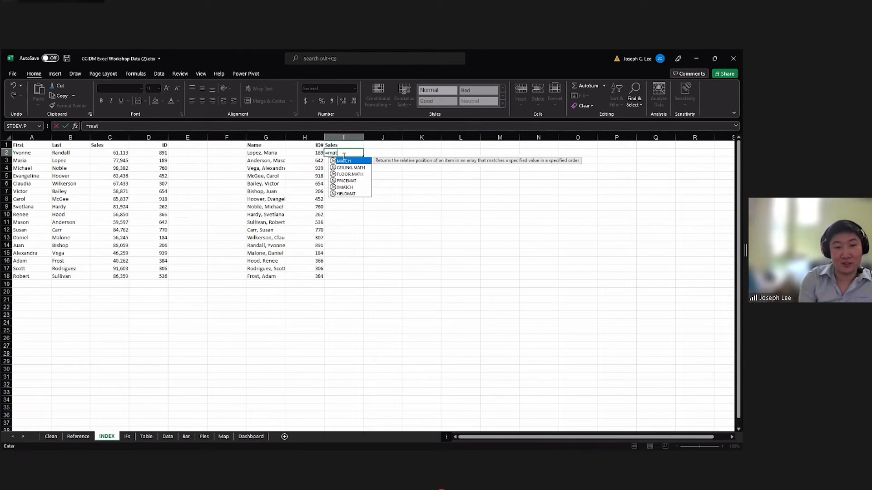
pyautogui.press('Escape')
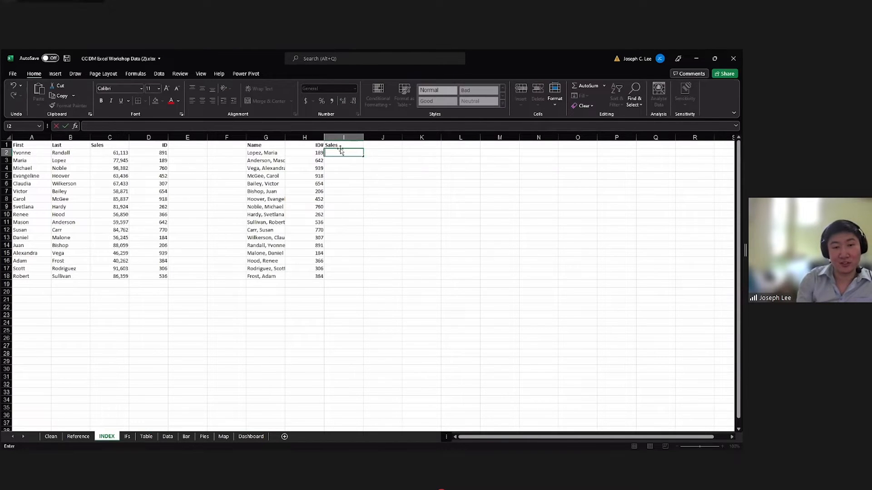
# Start a MATCH formula in I2 with G2 as the lookup value and the last names in B2:B18 as the lookup array.
pyautogui.write('=')
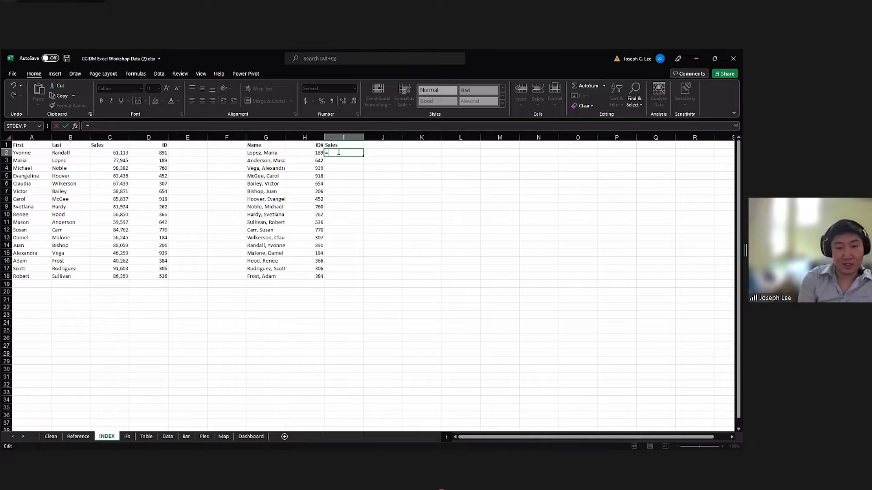
pyautogui.write('match')
pyautogui.press('Tab')
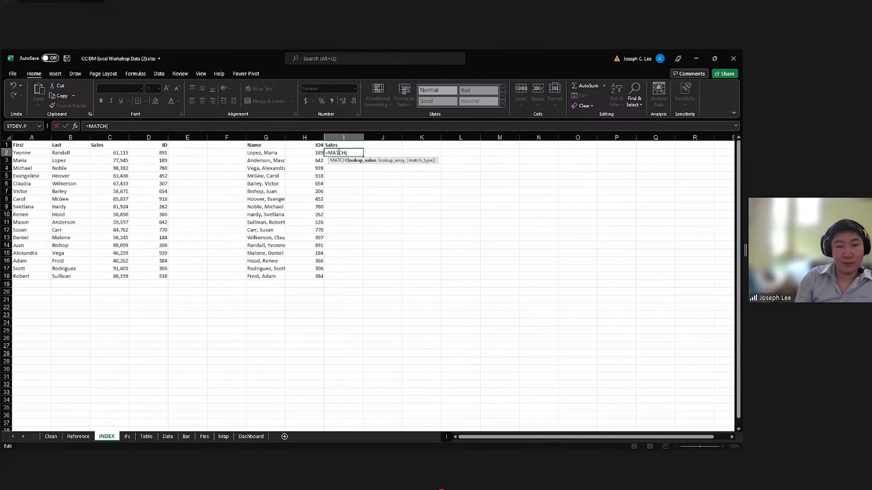
pyautogui.click(267, 153)
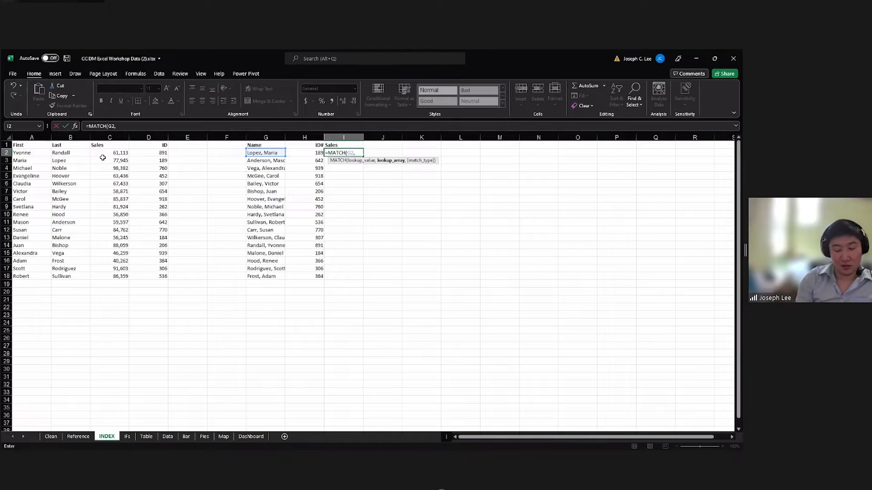
pyautogui.click(75, 153)
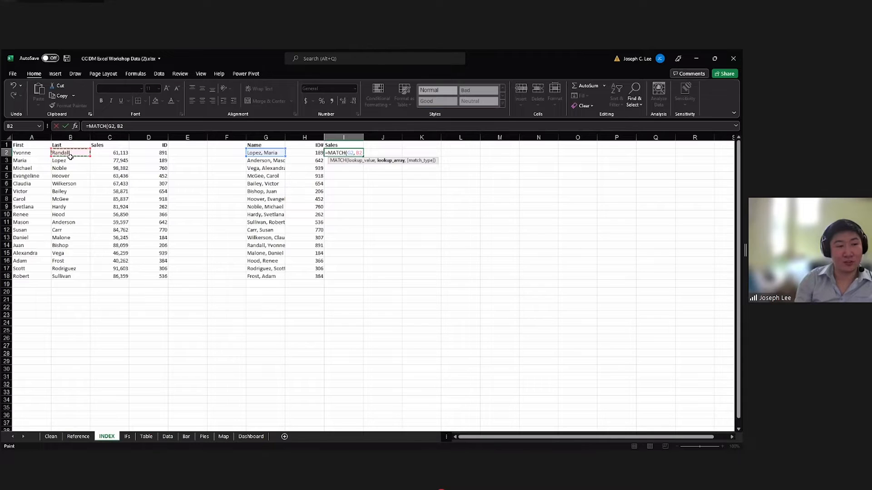
pyautogui.hotkey('ctrl', 'shift', 'Down')
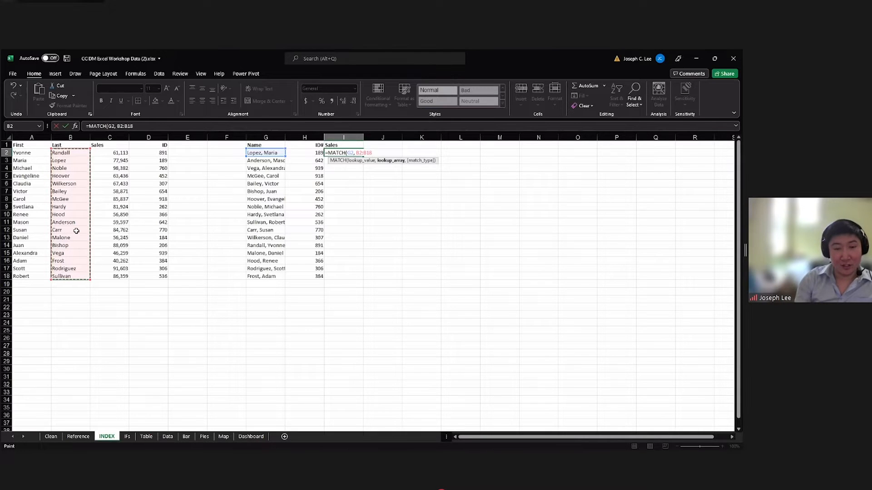
# Join ", " and the first names in A2:A18 to the I2 lookup array, set match type 0, and commit the formula.
pyautogui.write('&')
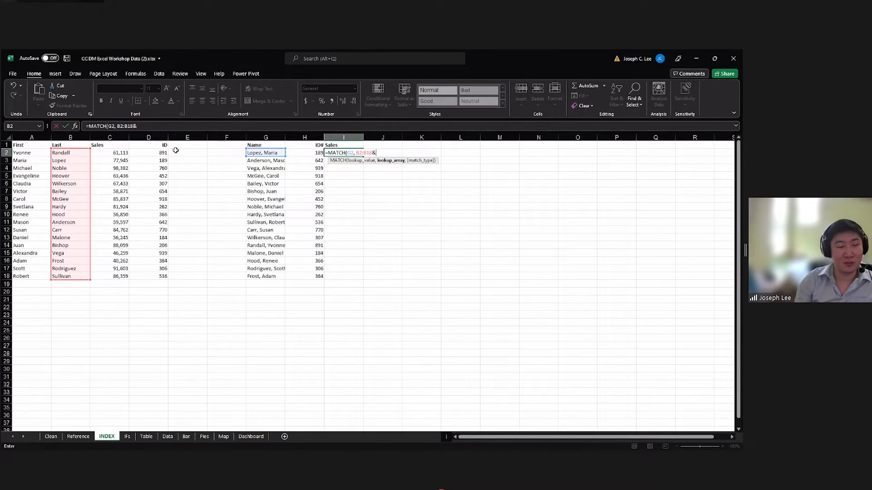
pyautogui.click(140, 126)
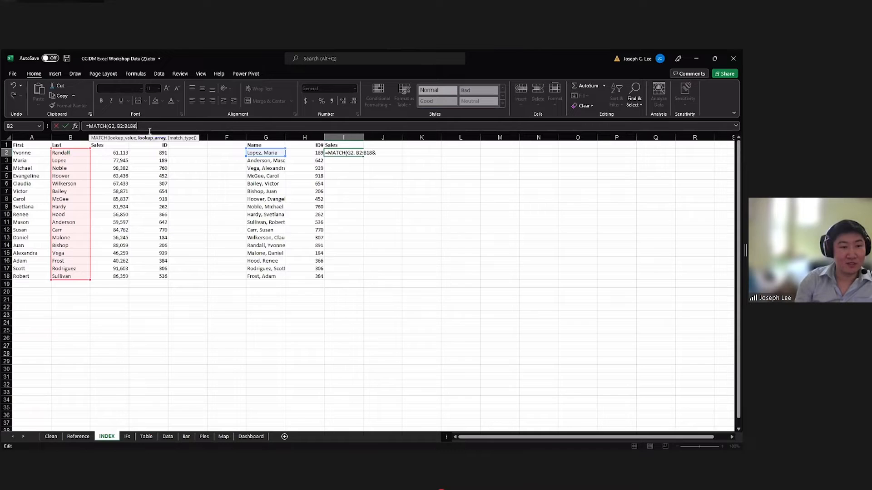
pyautogui.write('"')
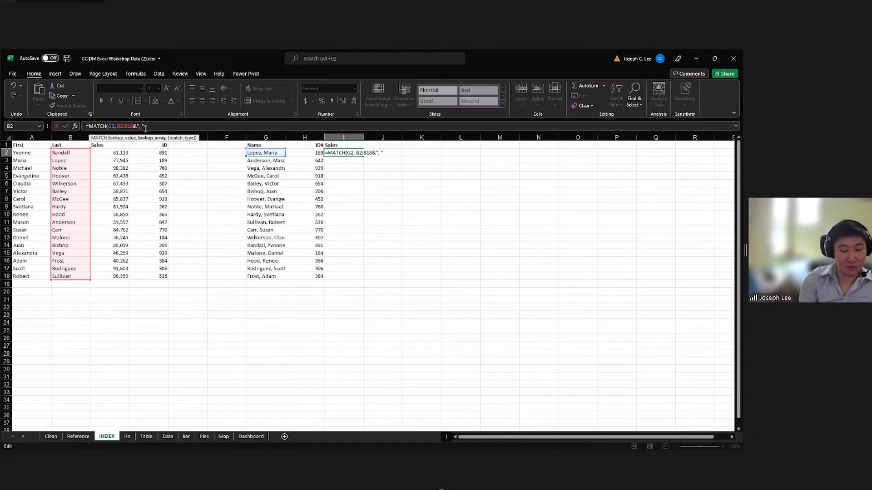
pyautogui.write(', "&')
pyautogui.click(32, 152)
pyautogui.keyDown('shift'); pyautogui.click(28, 275); pyautogui.keyUp('shift')
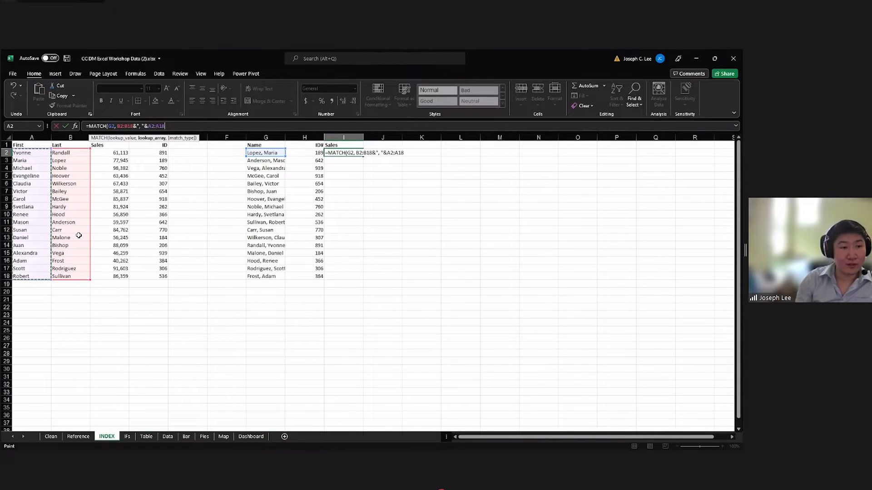
pyautogui.write(',')
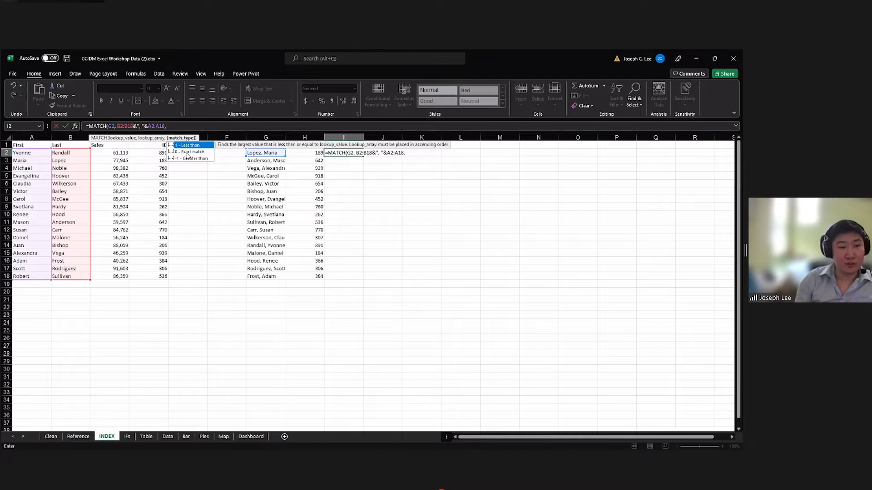
pyautogui.write('0')
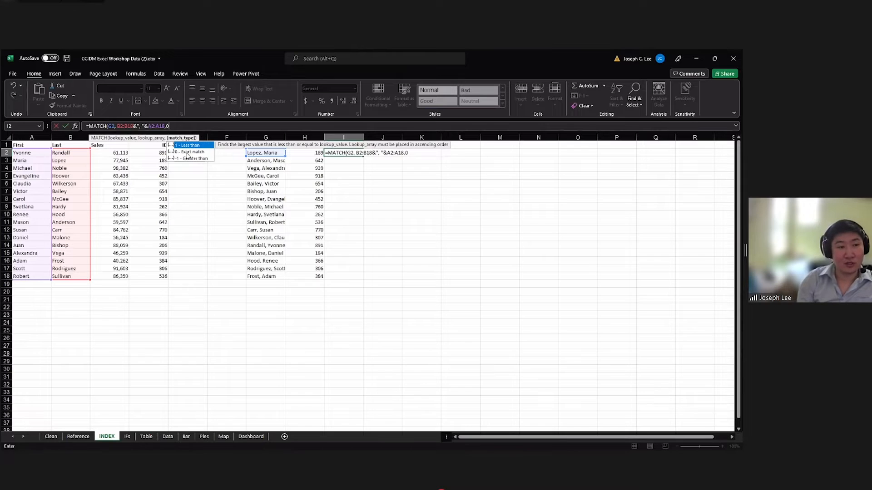
pyautogui.press('Return')
# Try filling the I2 MATCH formula down to I4 and undo the fill.
pyautogui.click(345, 153)
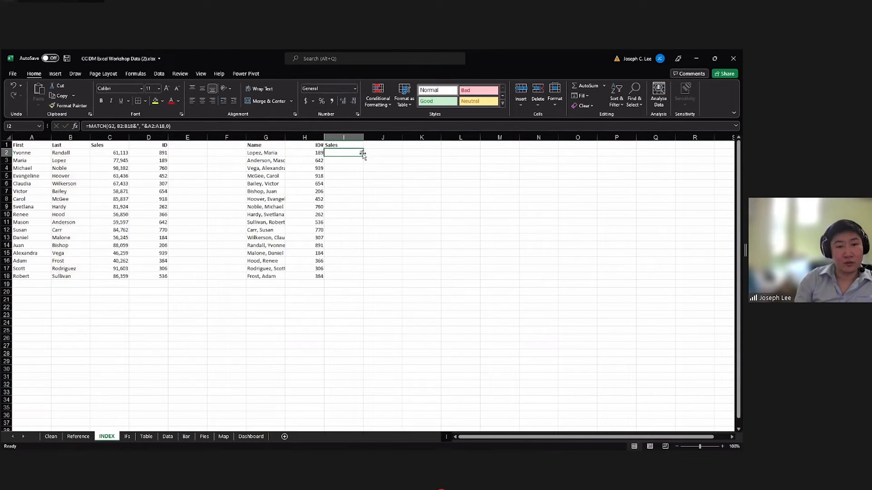
pyautogui.moveTo(363, 157); pyautogui.dragTo(362, 171)
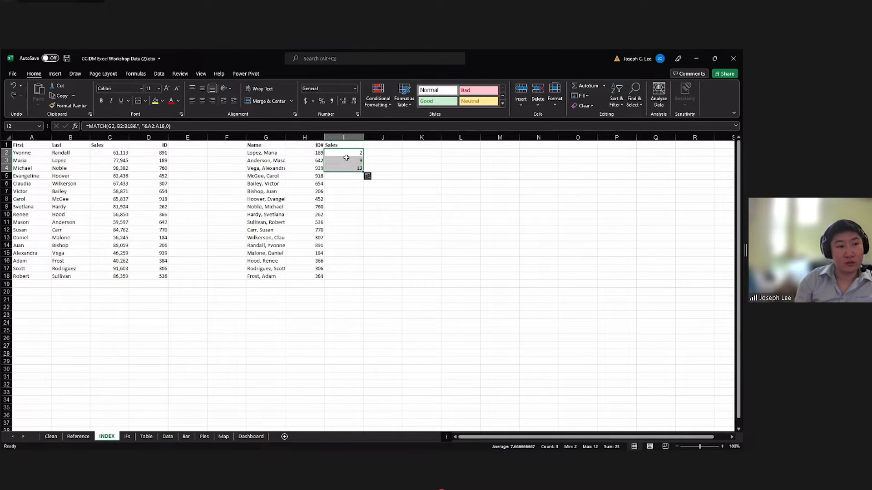
pyautogui.click(349, 159)
pyautogui.hotkey('ctrl', 'z')
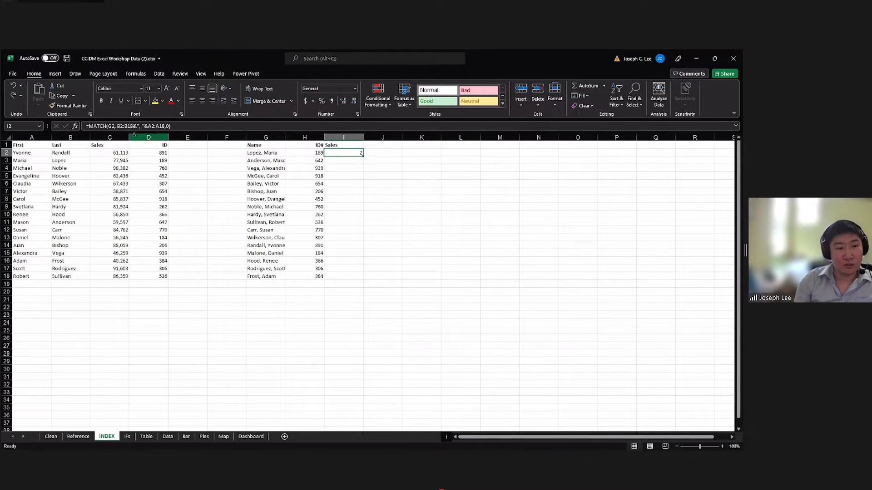
# Make both lookup ranges in the I2 MATCH formula absolute as $B$2:$B$18 and $A$2:$A$18, and commit it.
pyautogui.click(121, 126)
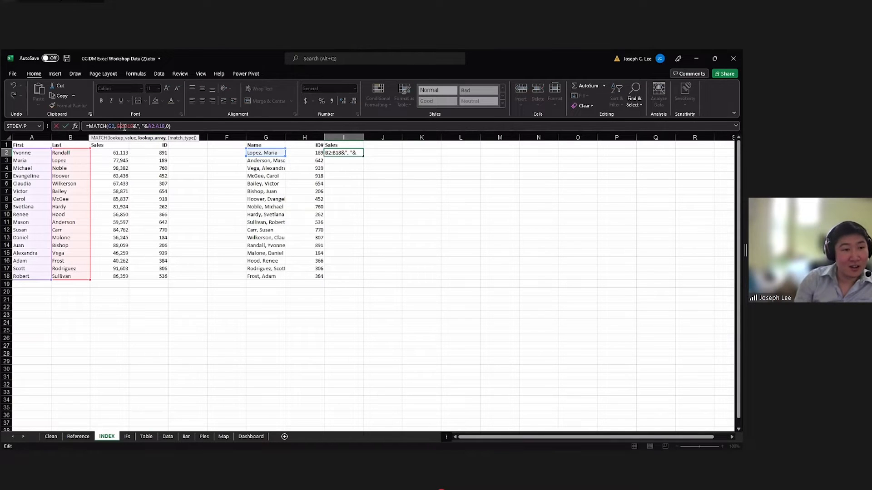
pyautogui.press('F4')
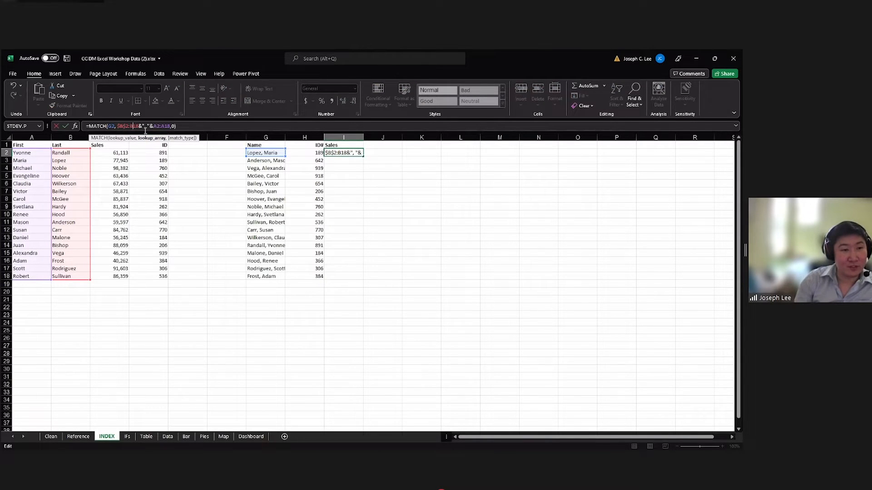
pyautogui.click(162, 126)
pyautogui.press('F4')
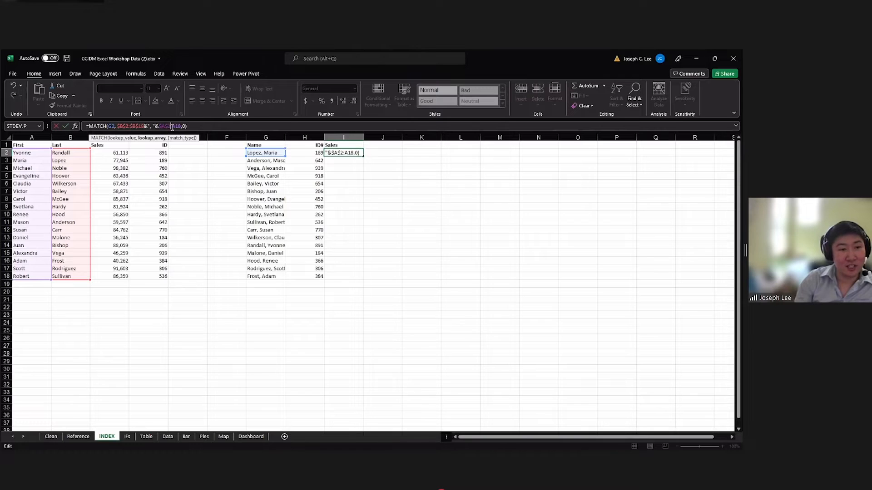
pyautogui.click(183, 127)
pyautogui.press('F4')
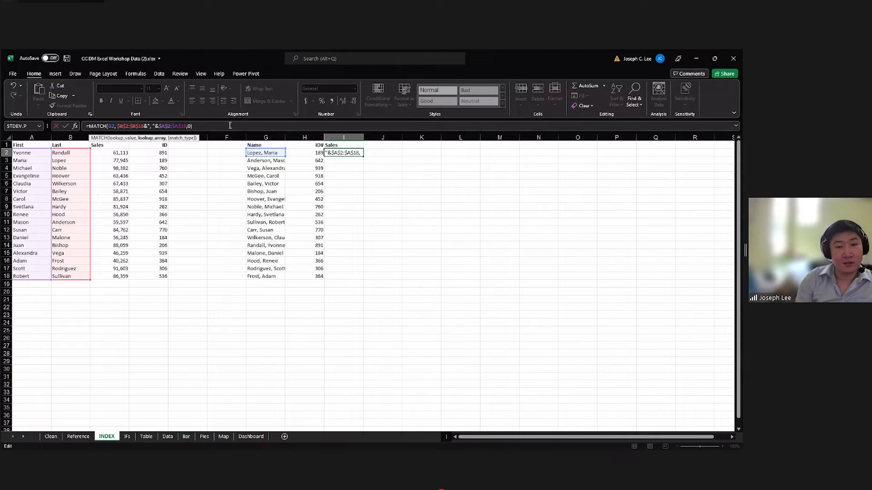
pyautogui.hotkey('ctrl', 'Return')
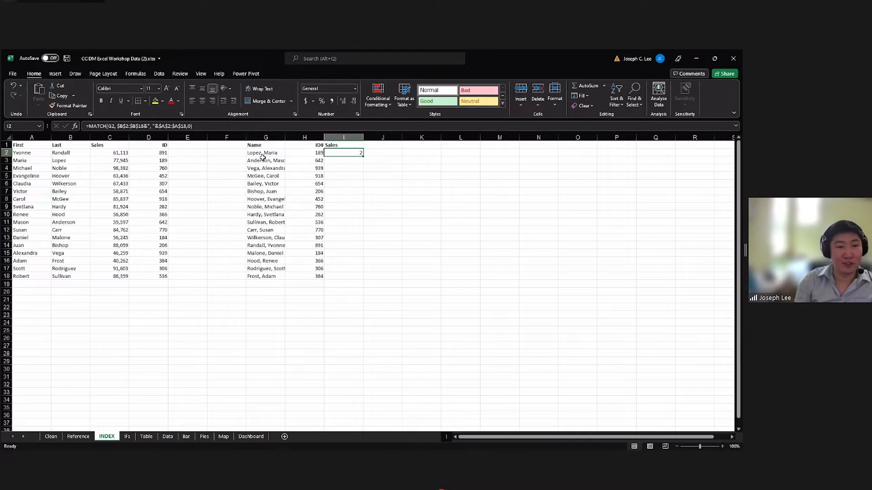
# Compare the I2 match position with the combined name in G2 and the First and Last name rows in columns A and B.
pyautogui.click(58, 159)
pyautogui.click(48, 160)
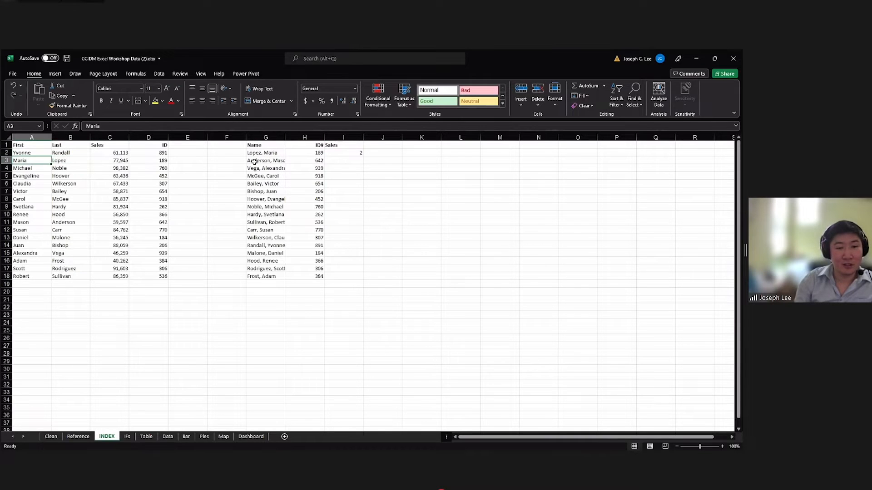
pyautogui.click(354, 156)
pyautogui.click(88, 161)
pyautogui.click(277, 155)
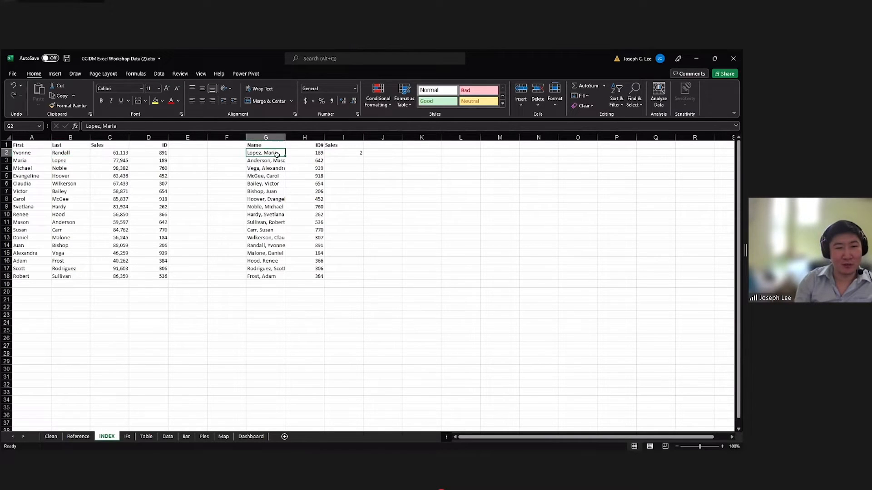
pyautogui.click(351, 152)
pyautogui.click(34, 153)
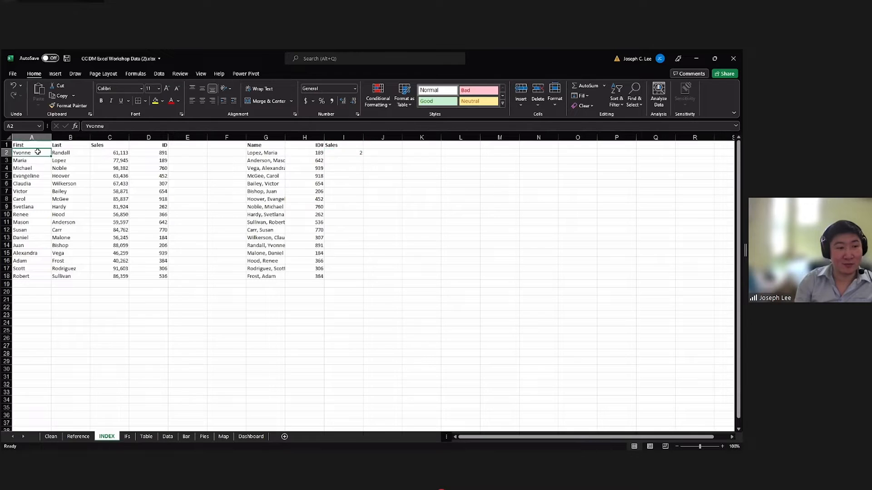
pyautogui.click(363, 155)
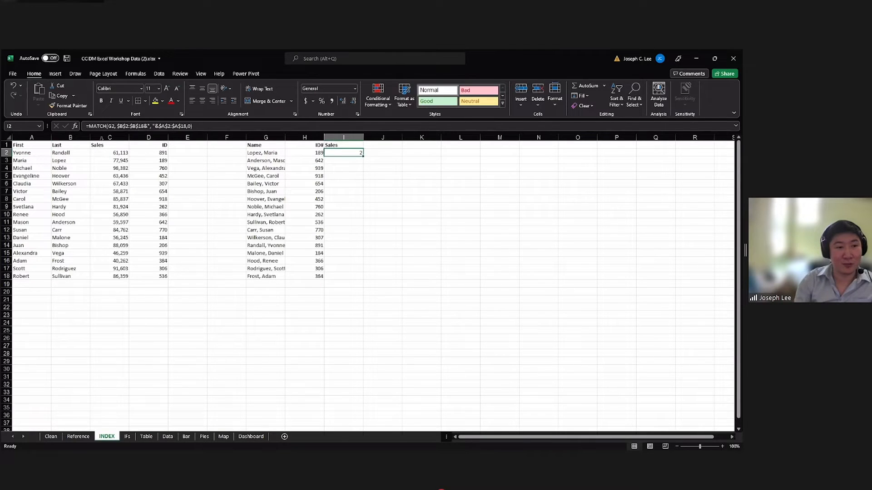
pyautogui.click(19, 161)
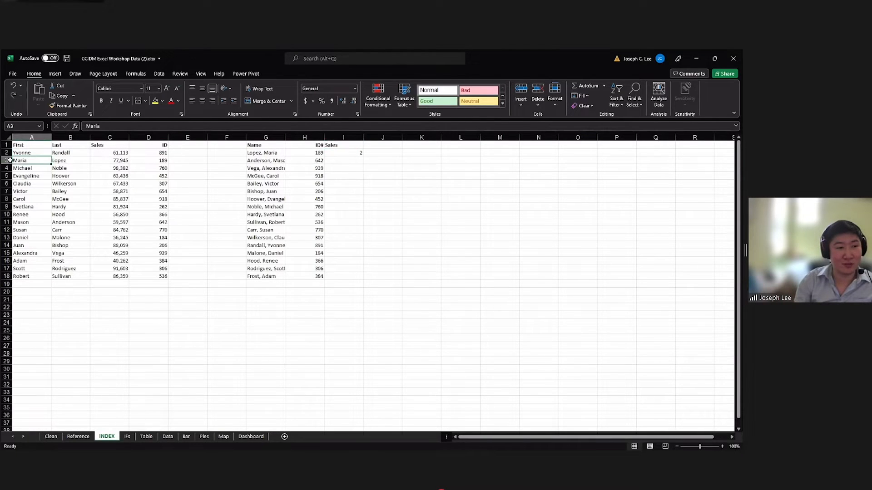
pyautogui.click(262, 153)
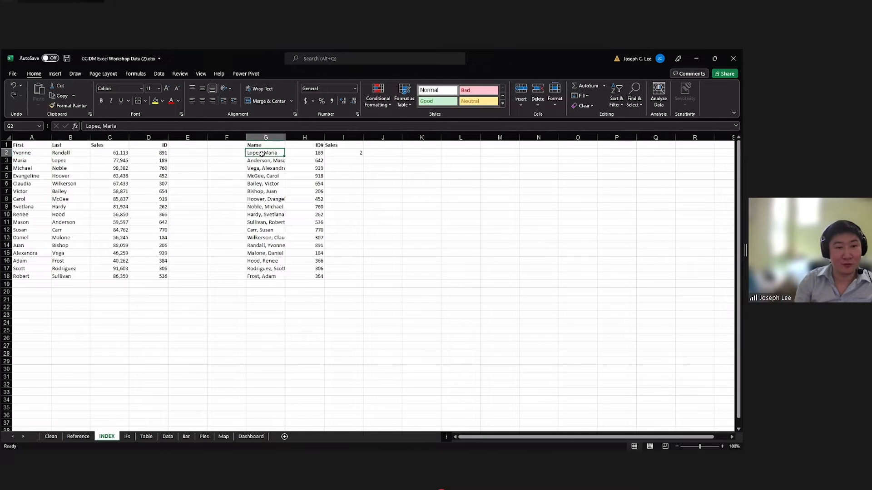
pyautogui.click(69, 163)
pyautogui.press('Left')
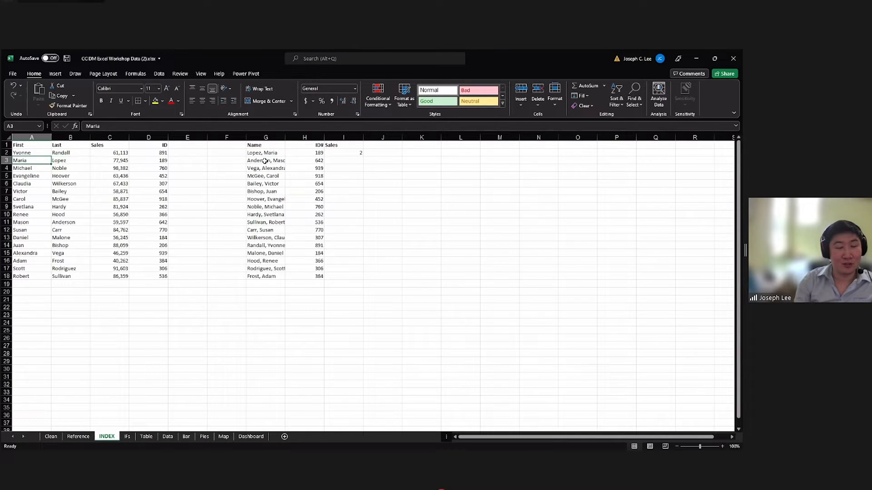
pyautogui.click(361, 153)
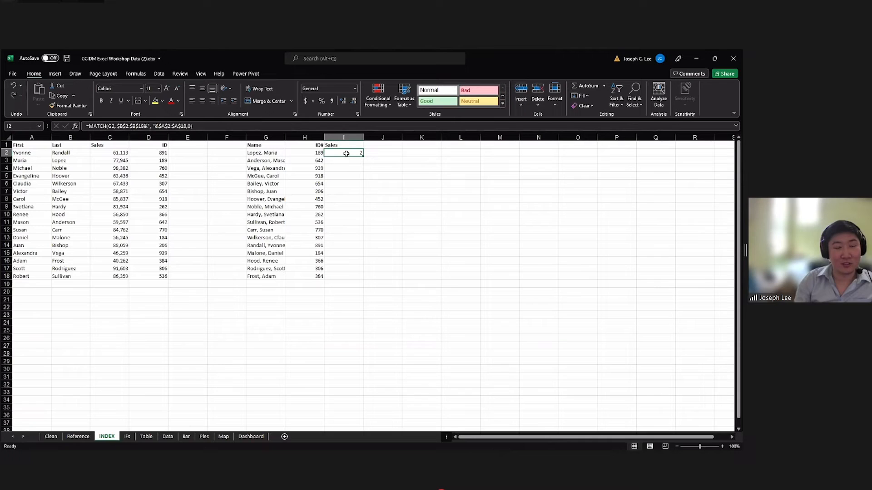
pyautogui.moveTo(348, 153)
pyautogui.mouseDown()
pyautogui.moveTo(350, 166)
pyautogui.moveTo(349, 153)
pyautogui.mouseUp()
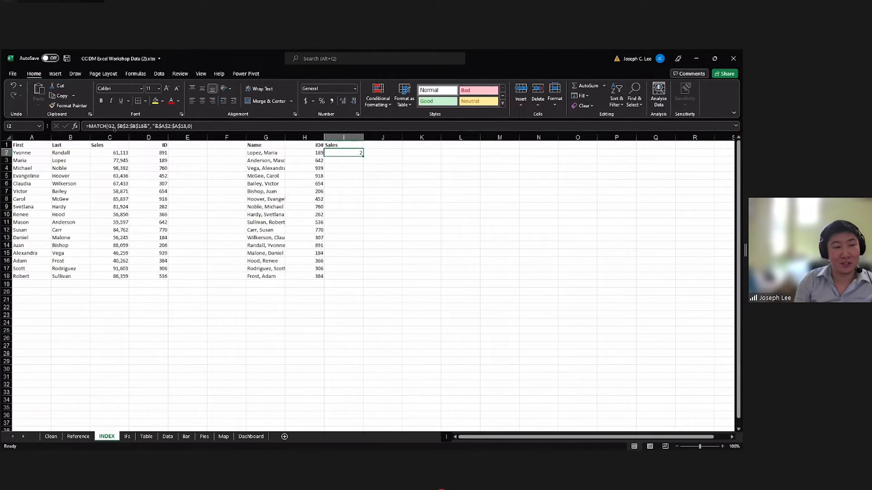
# Wrap the I2 MATCH formula in INDEX with the Sales range C2:C18 as the array, and commit it.
pyautogui.click(115, 130)
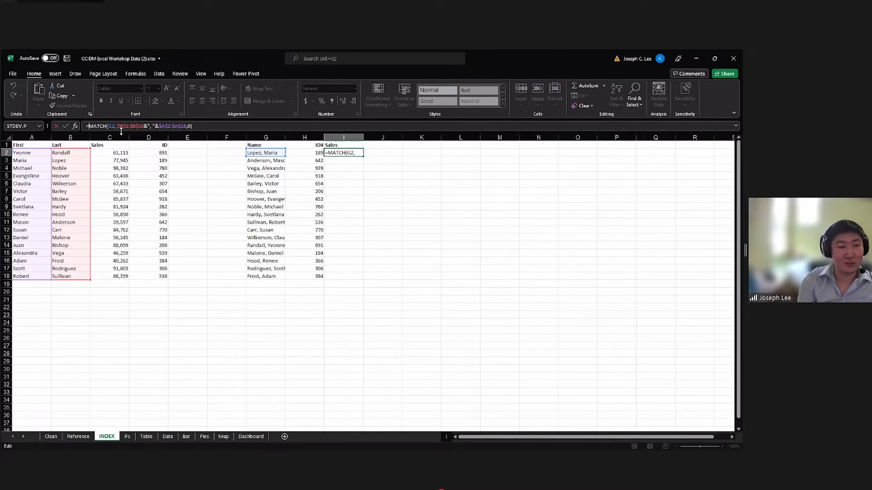
pyautogui.write('INDEX')
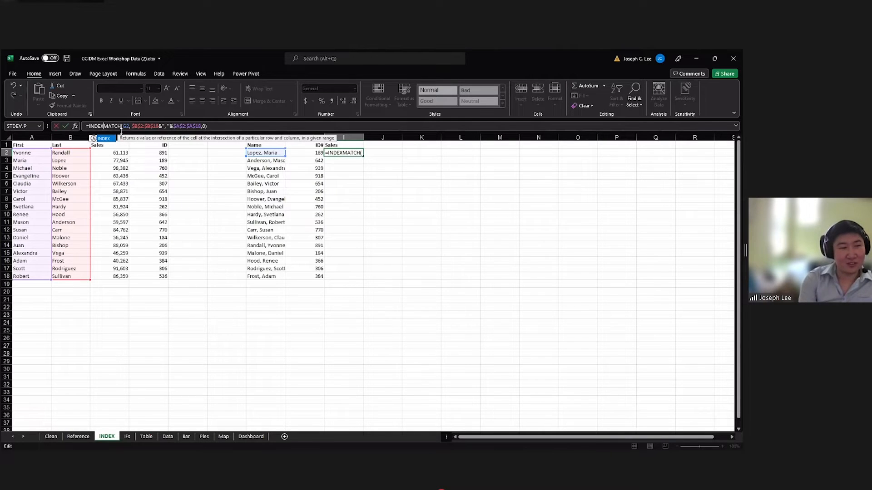
pyautogui.write('(')
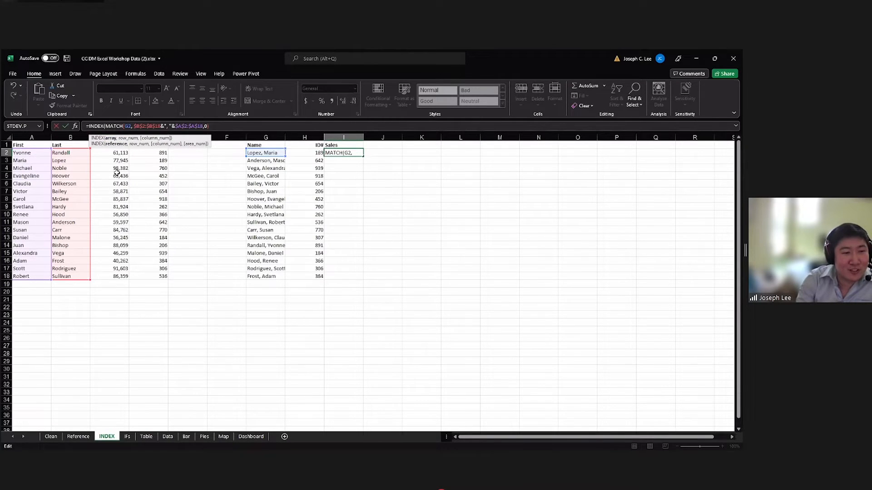
pyautogui.click(118, 152)
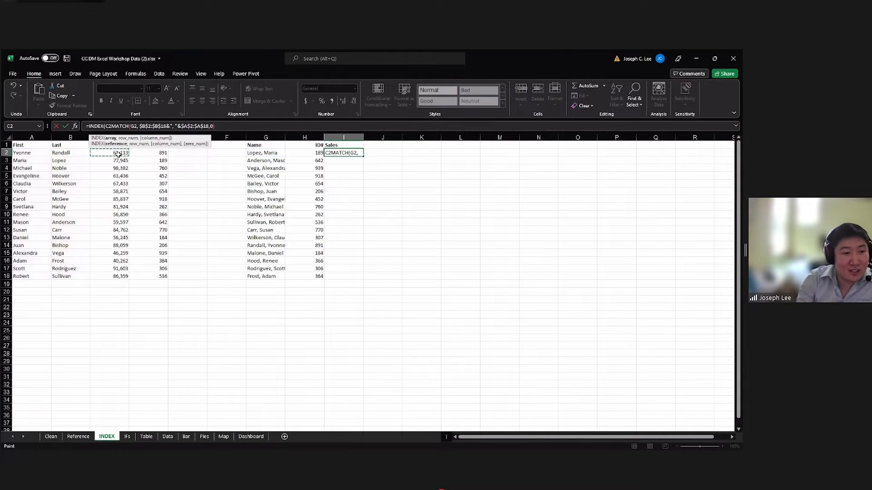
pyautogui.keyDown('shift'); pyautogui.click(120, 276); pyautogui.keyUp('shift')
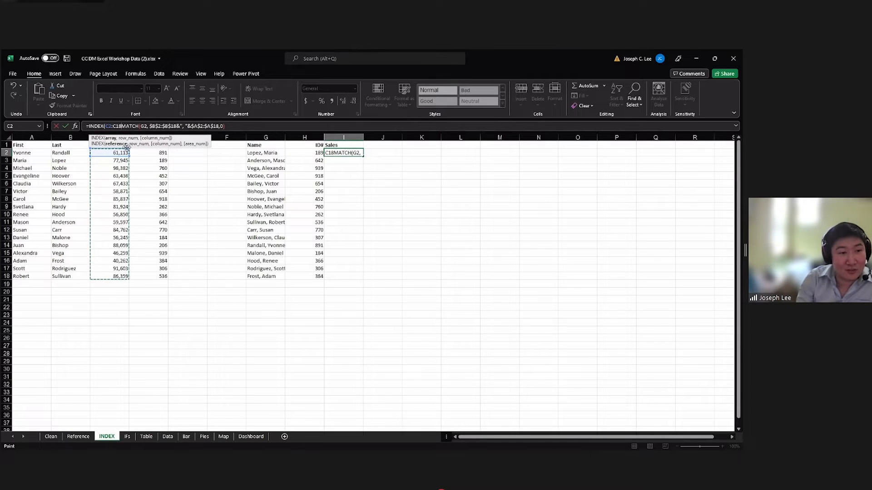
pyautogui.click(122, 125)
pyautogui.write(',')
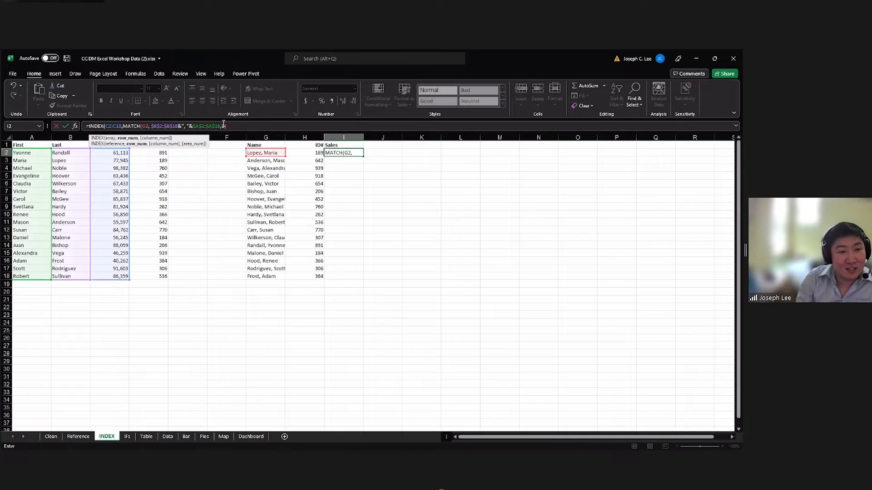
pyautogui.click(243, 126)
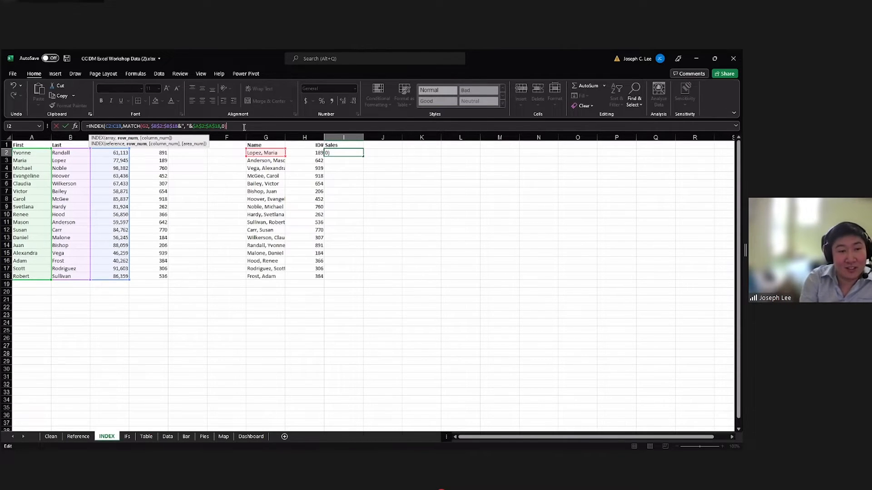
pyautogui.write(')')
pyautogui.press('Return')
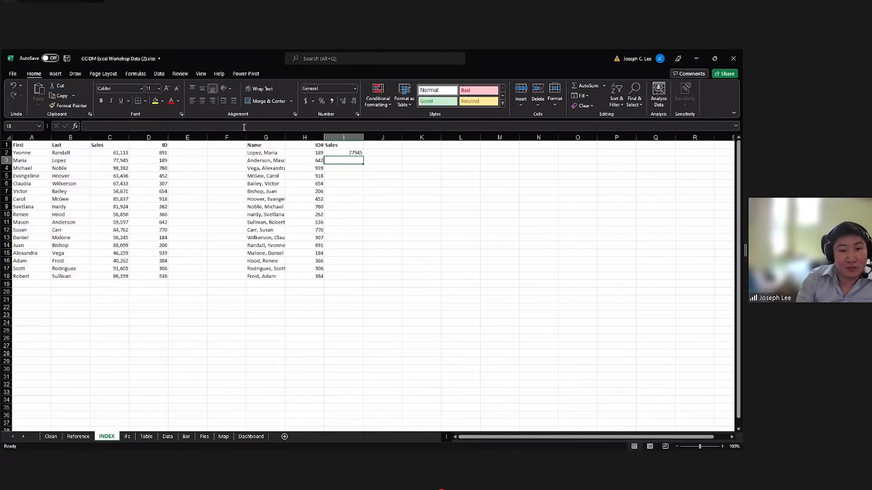
# Compare the Sales result in I2 with the Sales values in column C and the combined name in G2.
pyautogui.click(340, 153)
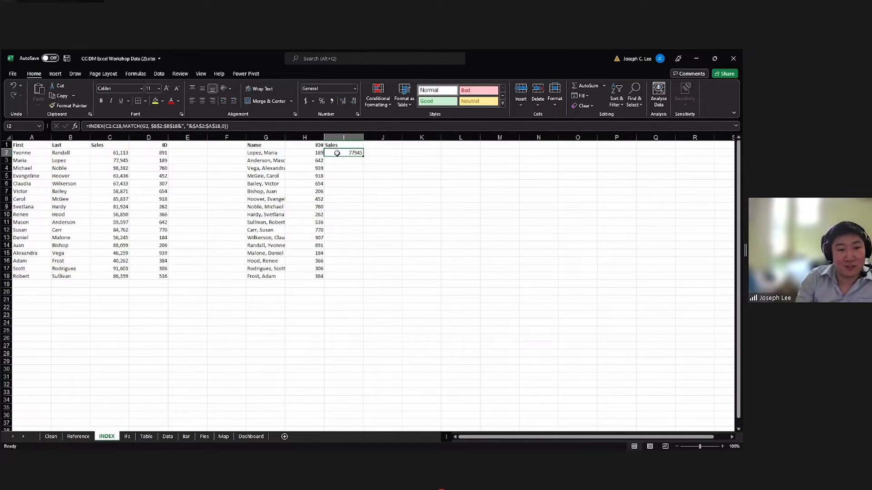
pyautogui.click(120, 160)
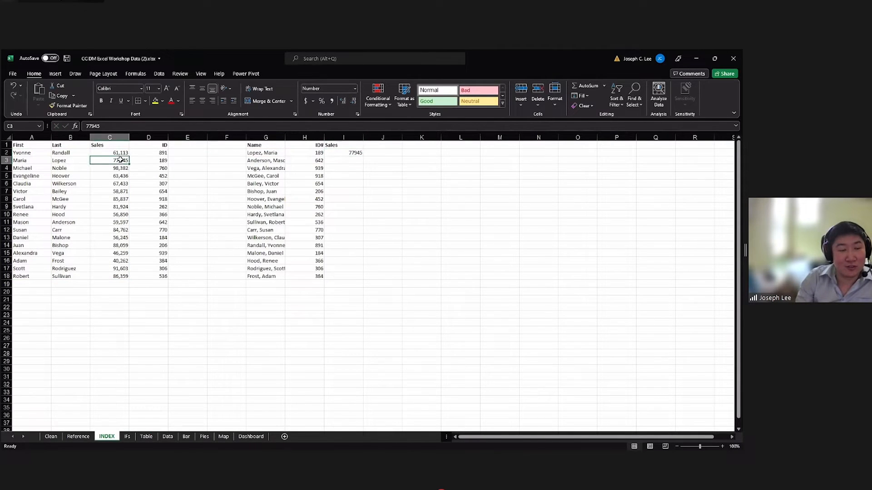
pyautogui.click(262, 155)
pyautogui.click(339, 154)
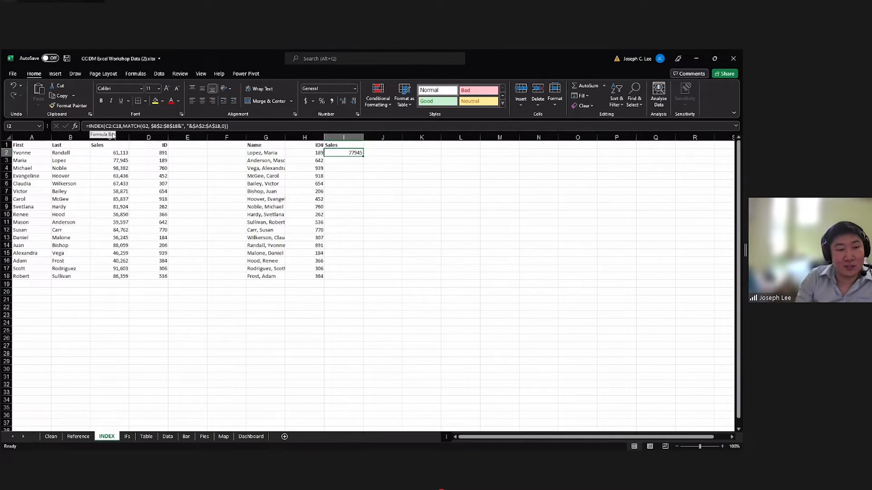
pyautogui.click(156, 152)
pyautogui.click(120, 153)
pyautogui.click(329, 153)
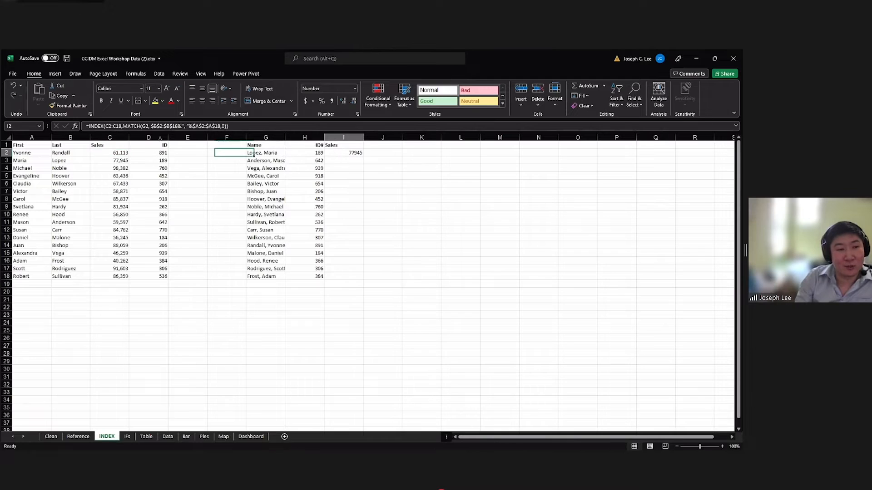
pyautogui.click(258, 152)
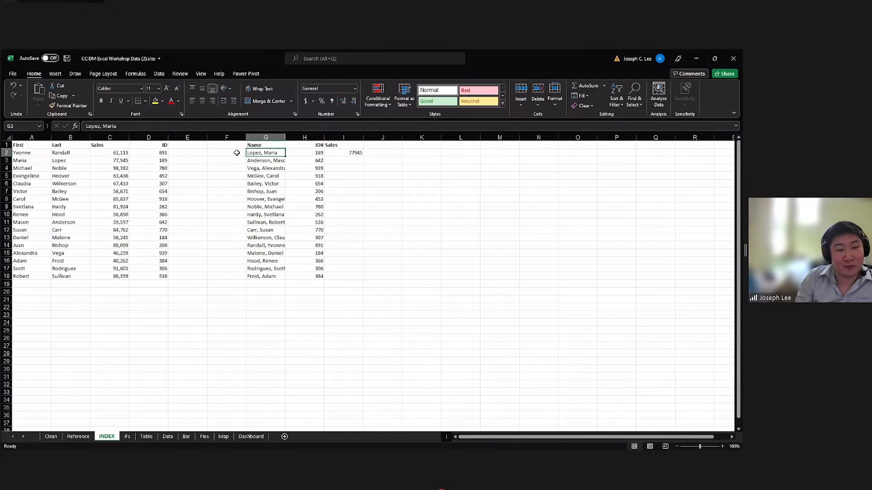
# Try filling the I2 INDEX and MATCH formula down to I18 and undo the fill.
pyautogui.click(342, 153)
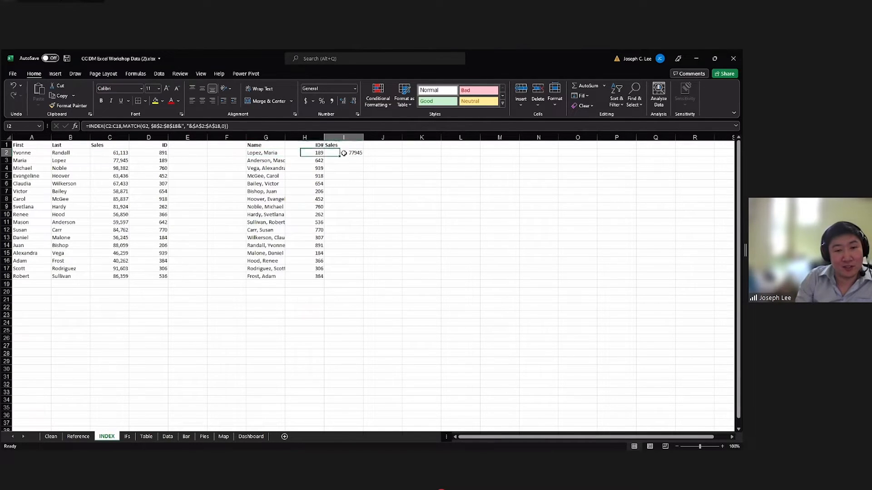
pyautogui.doubleClick(363, 156)
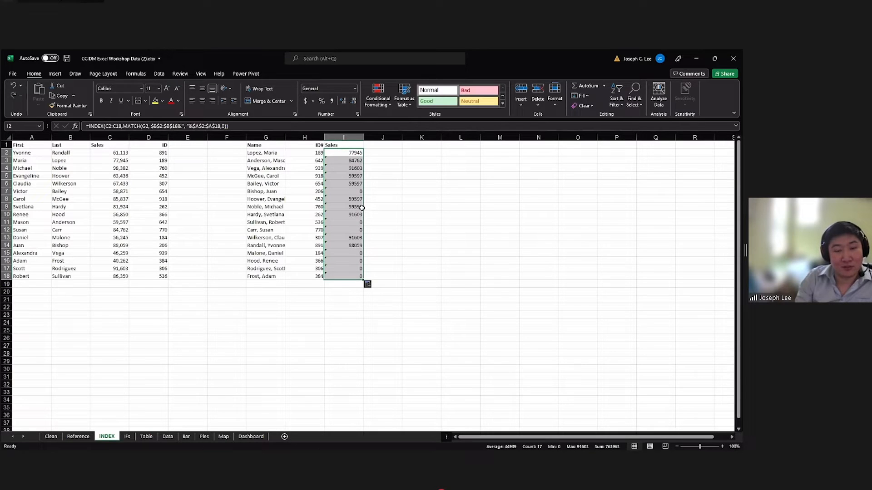
pyautogui.hotkey('ctrl', 'z')
# Make the INDEX array in the I2 formula absolute as $C$2:$C$18 and commit it.
pyautogui.click(108, 126)
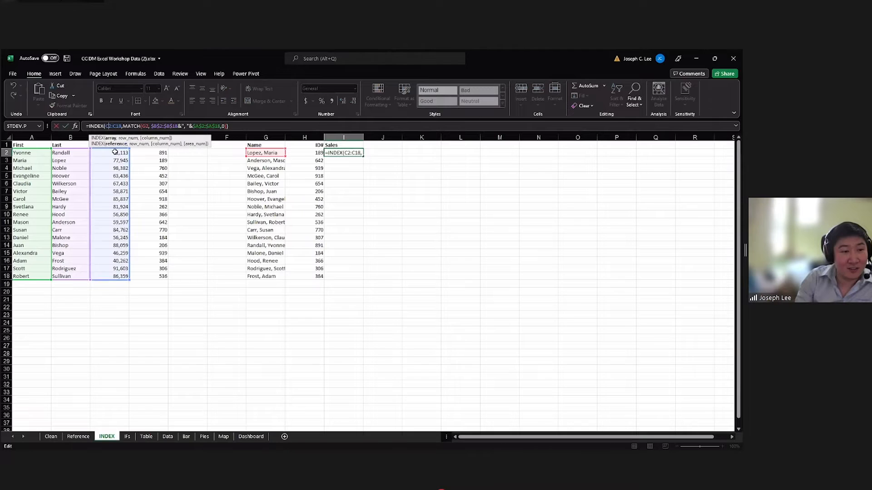
pyautogui.press('F4')
pyautogui.click(124, 127)
pyautogui.press('F4')
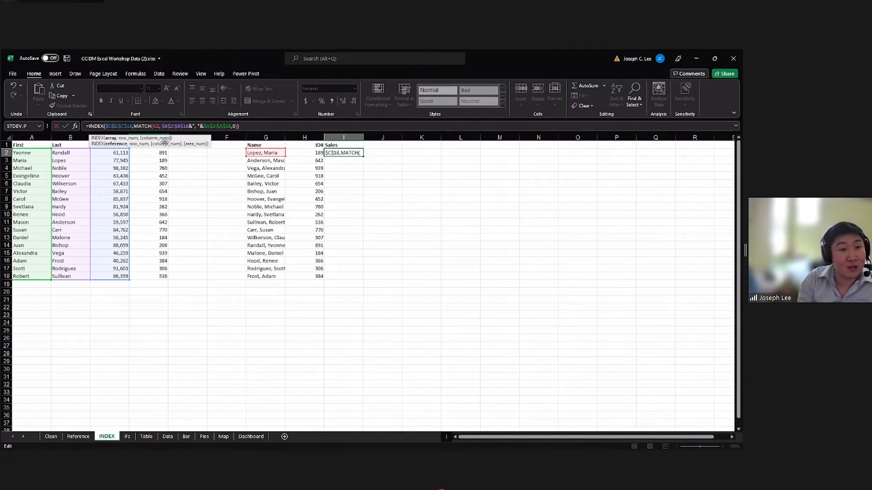
pyautogui.press('Return')
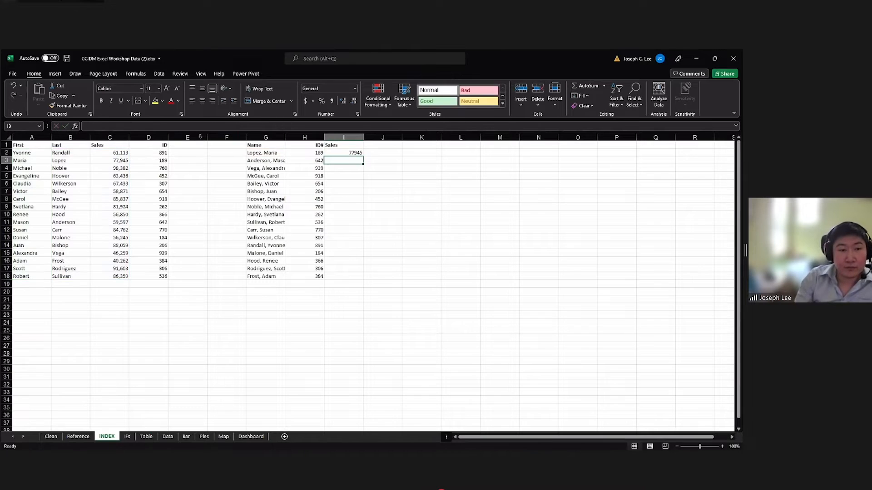
# Fill the I2 INDEX and MATCH formula down the Sales column to I18.
pyautogui.click(357, 154)
pyautogui.doubleClick(362, 156)
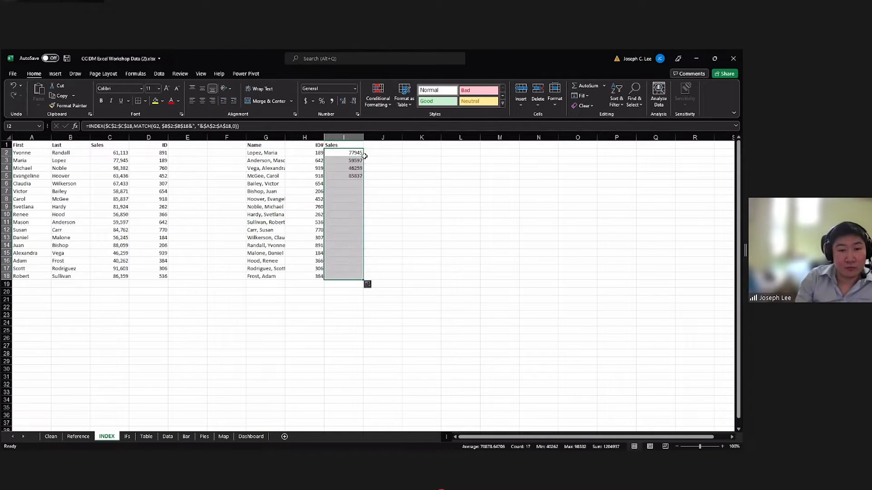
pyautogui.click(395, 191)
# Examine how the combined name in G2 relates to the First and Last name entries in columns A and B.
pyautogui.click(356, 153)
pyautogui.click(254, 153)
pyautogui.click(72, 153)
pyautogui.click(37, 154)
pyautogui.click(29, 174)
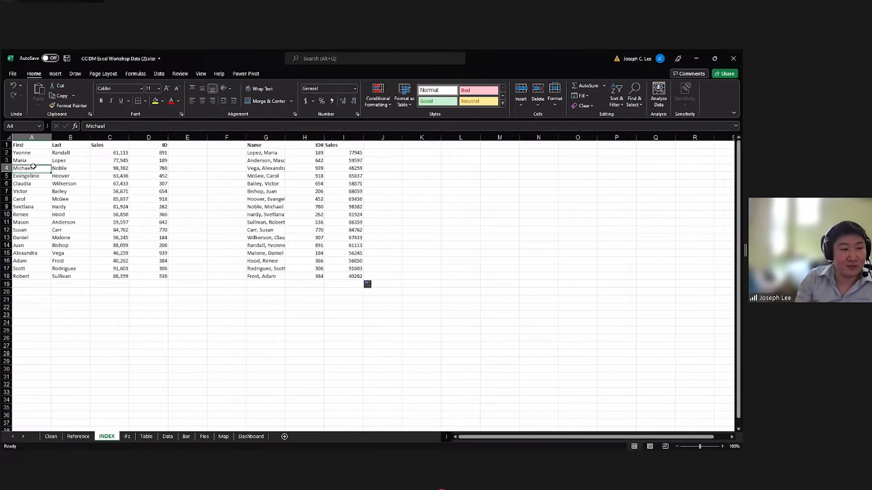
pyautogui.click(31, 168)
pyautogui.click(66, 154)
pyautogui.click(44, 153)
pyautogui.click(58, 155)
pyautogui.click(58, 159)
pyautogui.click(47, 153)
pyautogui.click(44, 161)
pyautogui.click(56, 154)
pyautogui.click(56, 159)
pyautogui.click(41, 153)
pyautogui.click(46, 159)
pyautogui.click(56, 154)
pyautogui.click(56, 160)
pyautogui.click(41, 153)
pyautogui.click(47, 159)
pyautogui.click(61, 154)
pyautogui.click(57, 159)
pyautogui.click(41, 153)
pyautogui.click(46, 159)
pyautogui.click(57, 154)
pyautogui.click(56, 159)
pyautogui.click(39, 153)
pyautogui.click(46, 160)
pyautogui.click(61, 153)
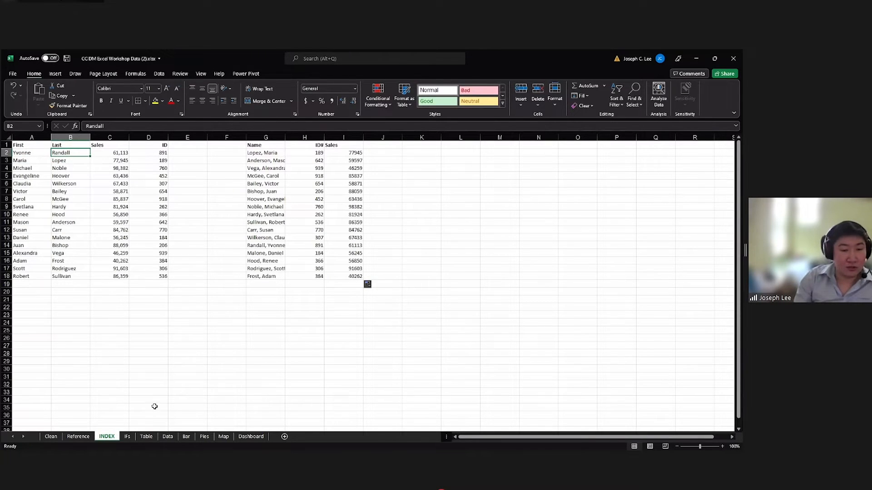
# Open the IFs sheet and examine its email data, country tables and the Argentina row of the email column.
pyautogui.click(127, 437)
pyautogui.scroll(-2, 157, 406)
pyautogui.scroll(2, 163, 401)
pyautogui.click(278, 398)
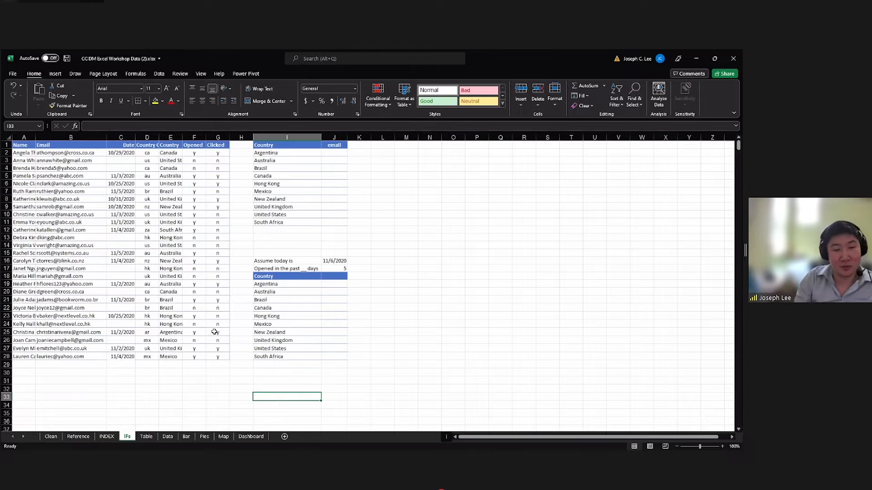
pyautogui.click(329, 153)
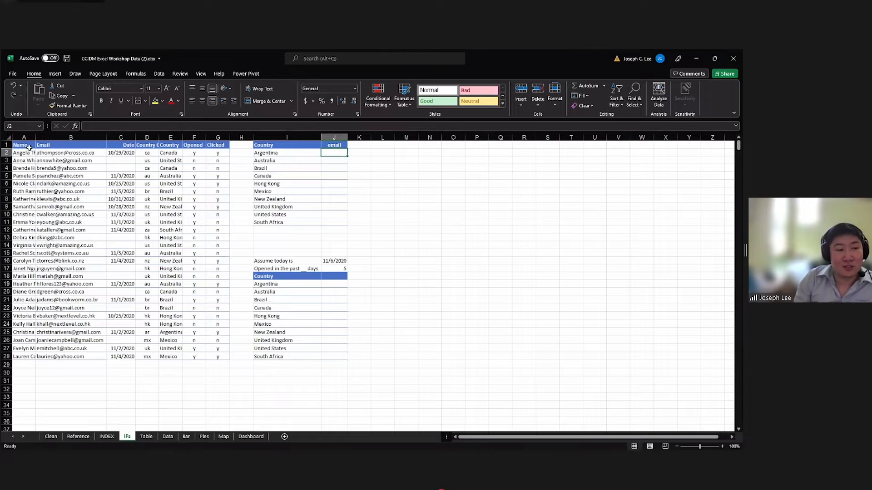
pyautogui.moveTo(340, 153)
pyautogui.mouseDown()
pyautogui.moveTo(337, 218)
pyautogui.moveTo(330, 154)
pyautogui.moveTo(288, 152)
pyautogui.moveTo(331, 153)
pyautogui.mouseUp()
pyautogui.click(294, 154)
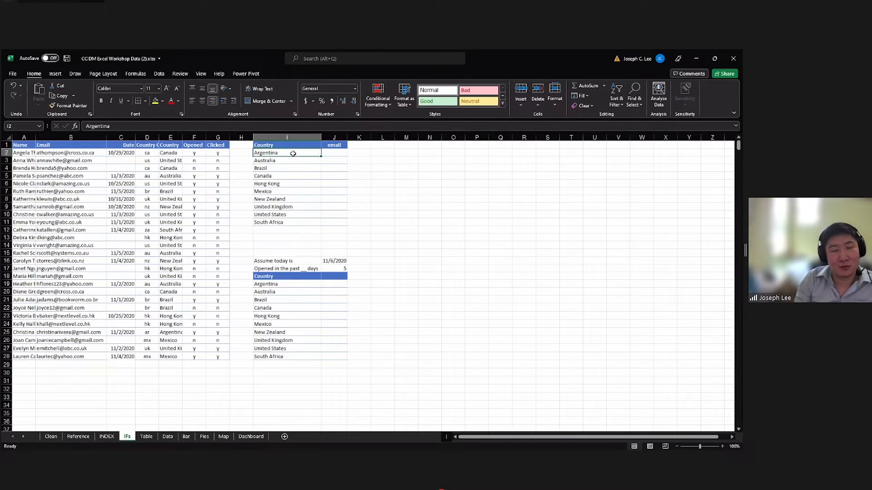
pyautogui.click(326, 155)
pyautogui.click(302, 155)
pyautogui.click(326, 155)
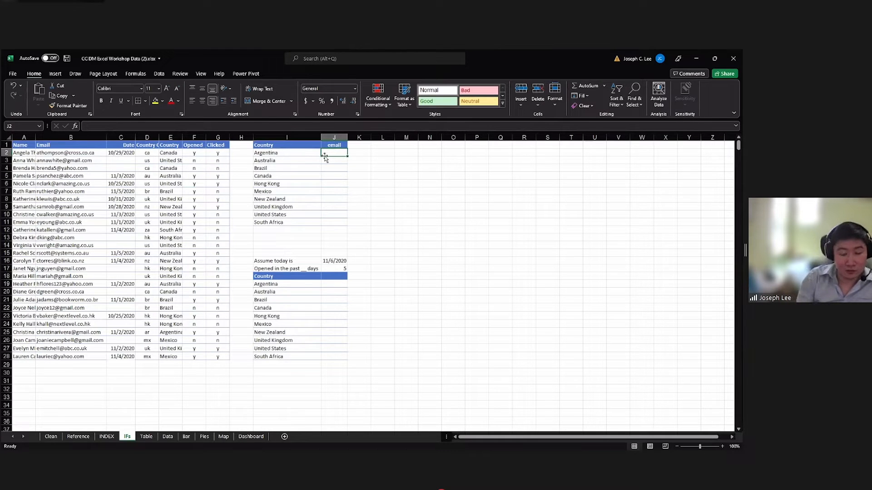
pyautogui.write('=')
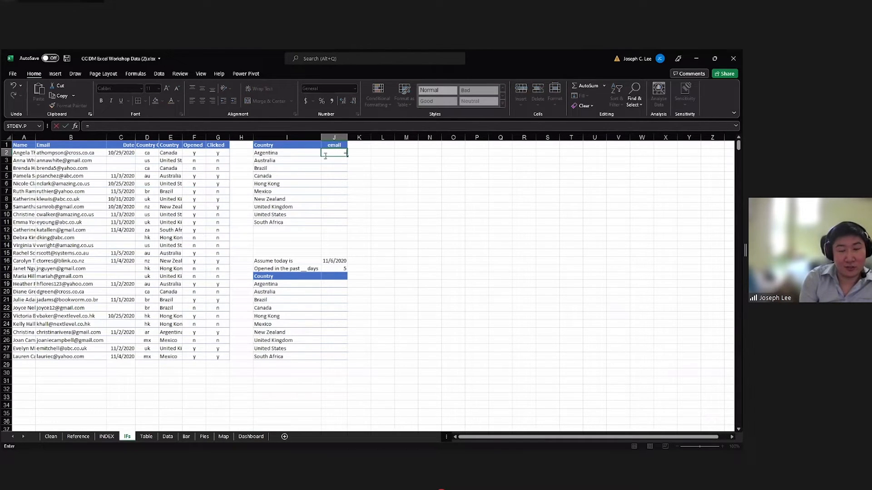
pyautogui.write('countif')
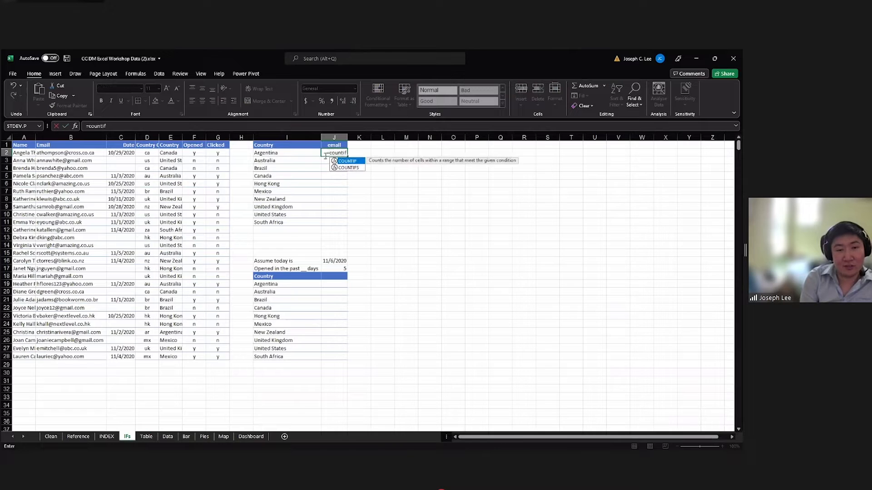
pyautogui.press('Tab')
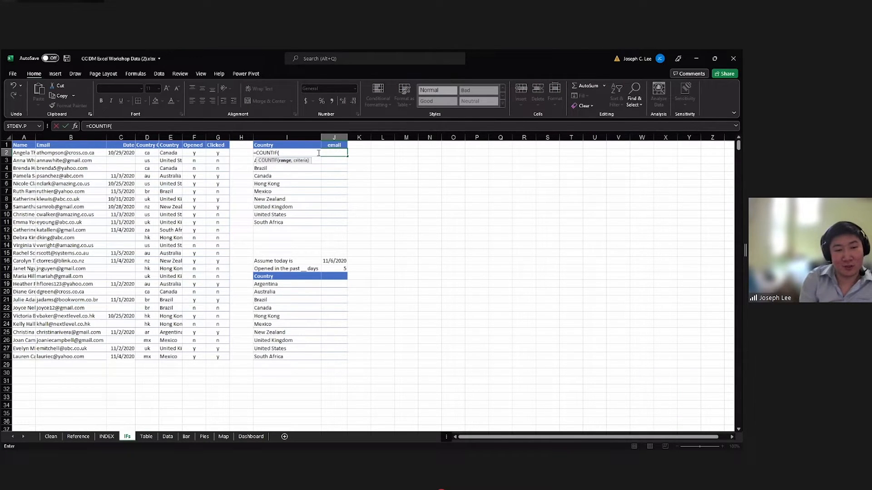
pyautogui.press('BackSpace')
pyautogui.press('BackSpace')
pyautogui.press('BackSpace')
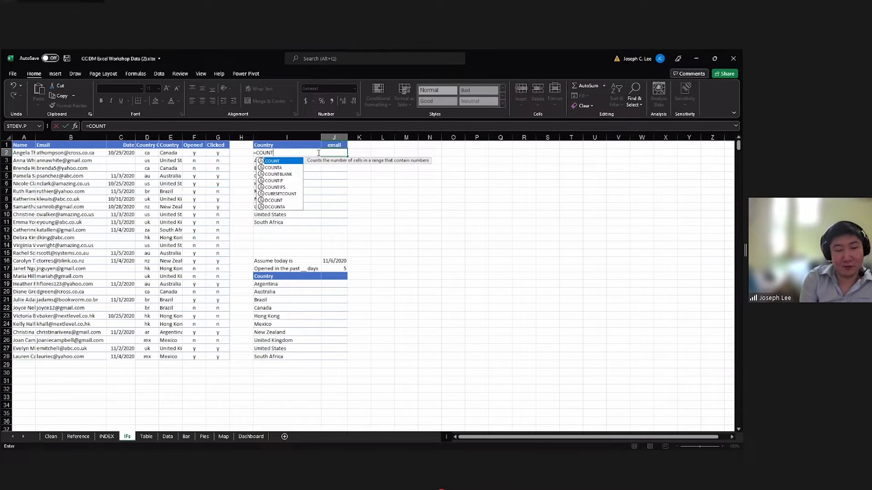
pyautogui.write('IF')
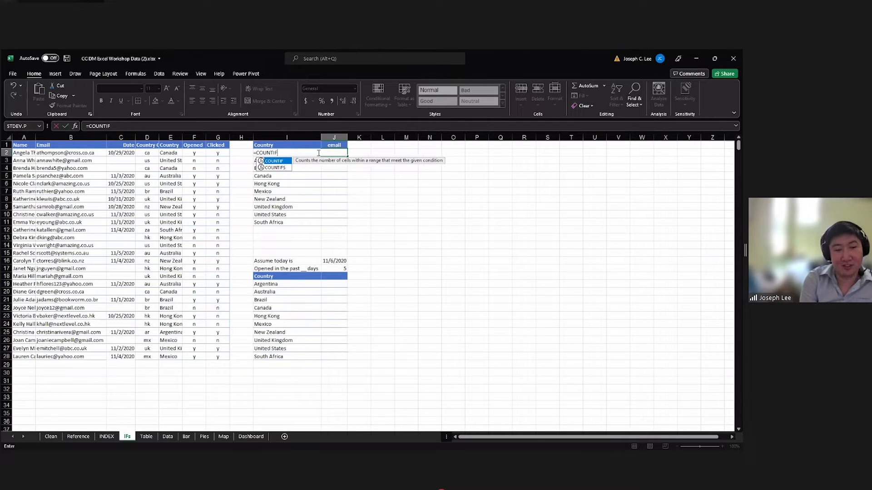
pyautogui.write('(')
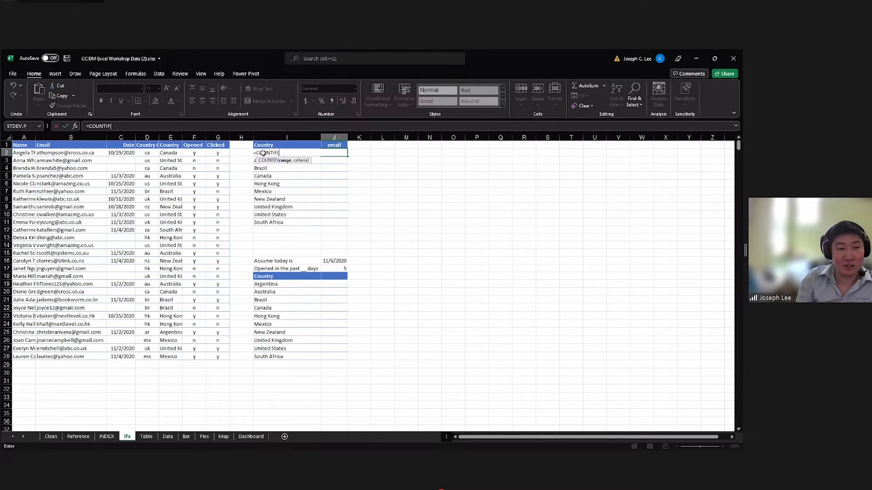
pyautogui.click(168, 154)
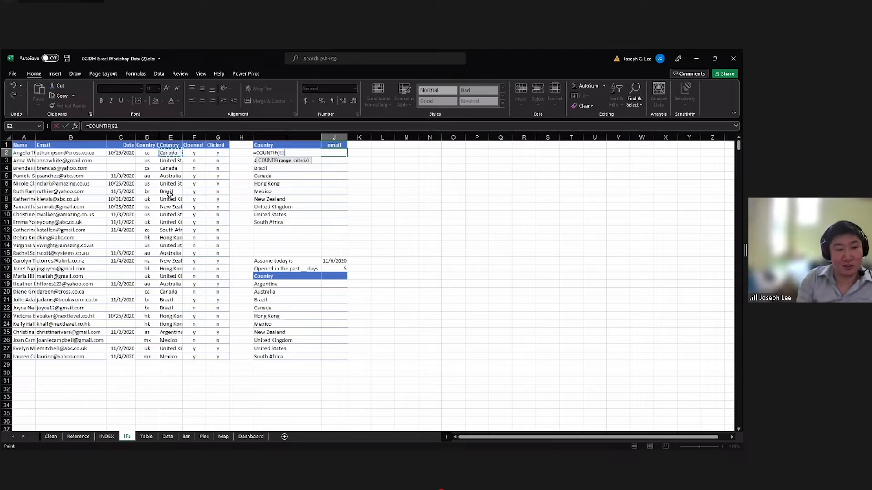
pyautogui.keyDown('shift'); pyautogui.click(172, 355); pyautogui.keyUp('shift')
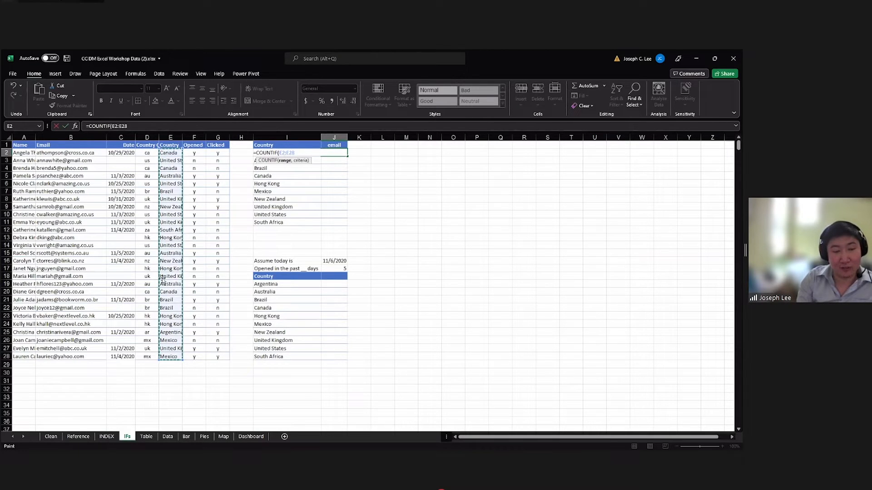
pyautogui.write(',')
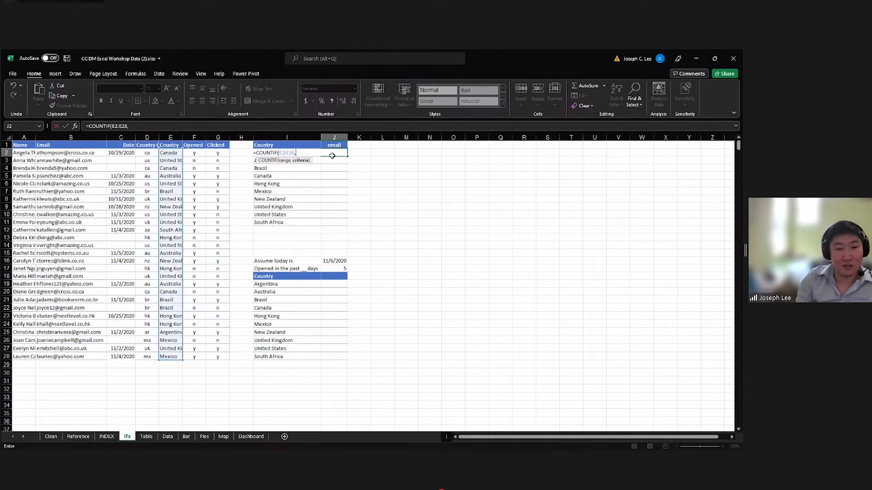
pyautogui.press('Escape')
# Enter =COUNTIF(E2:E28,I2) in J2 to count the emails for Argentina.
pyautogui.click(146, 126)
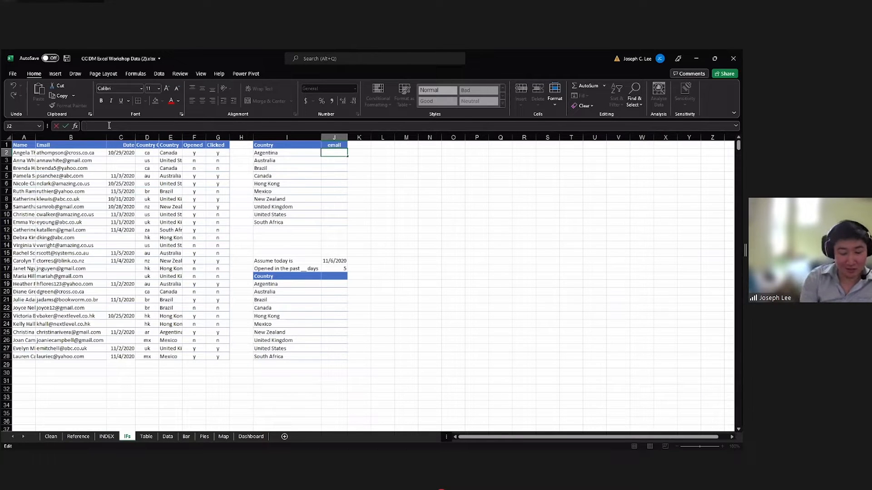
pyautogui.write('=COUNTIF(')
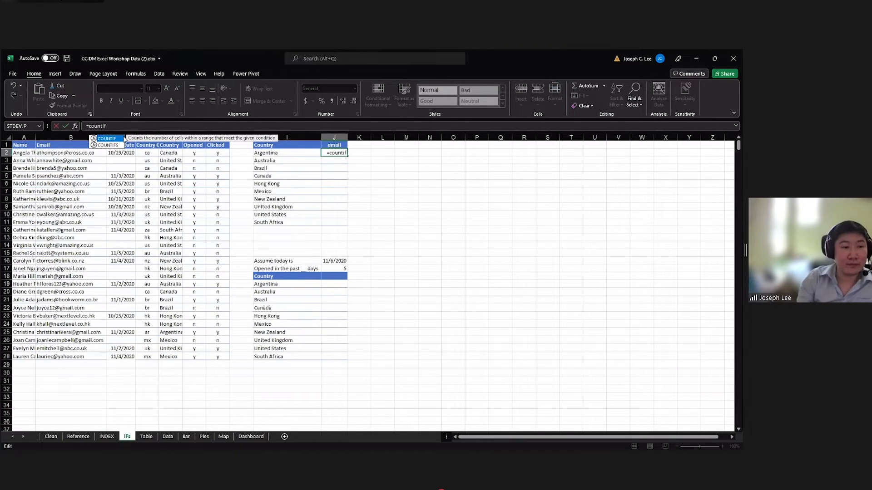
pyautogui.click(167, 154)
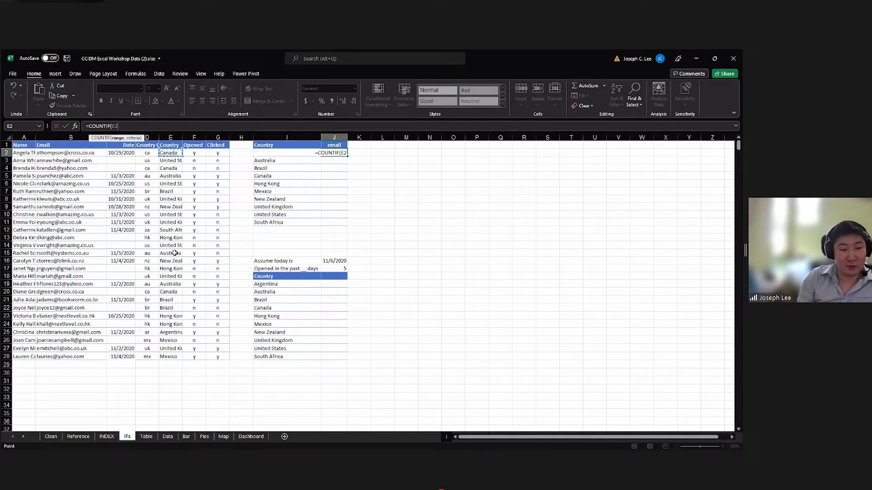
pyautogui.keyDown('shift'); pyautogui.click(175, 356); pyautogui.keyUp('shift')
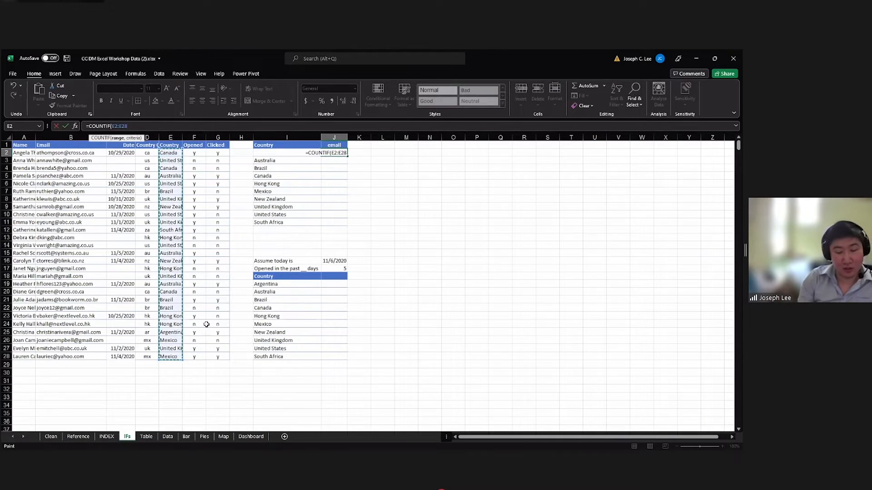
pyautogui.write(',')
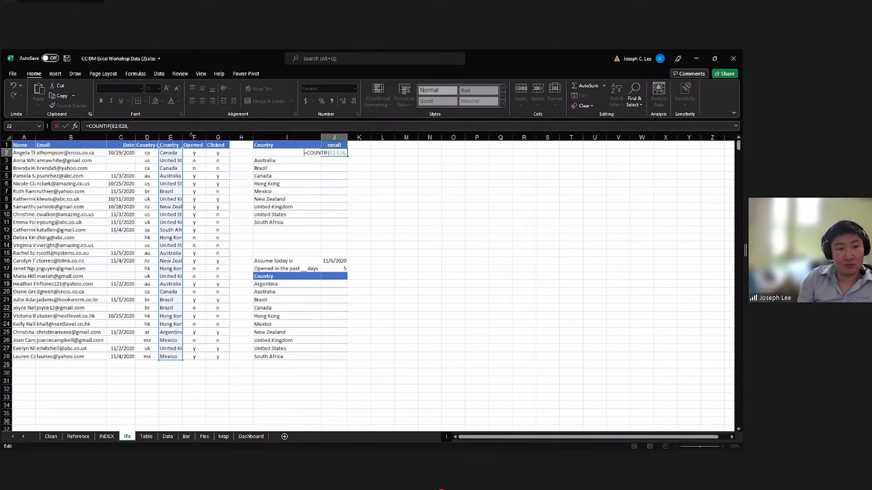
pyautogui.click(171, 127)
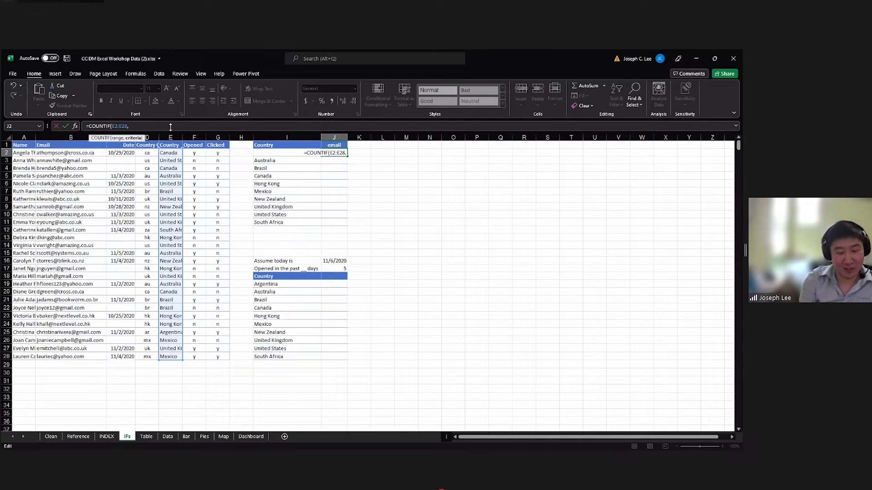
pyautogui.write('I2')
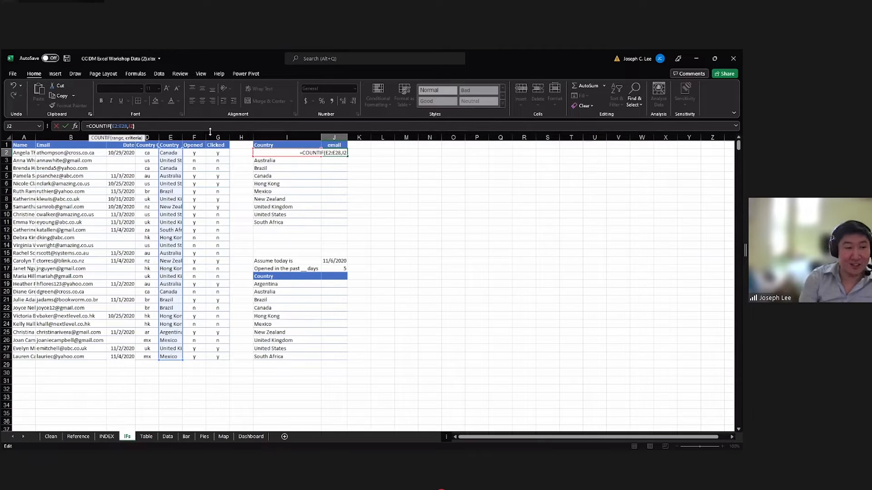
pyautogui.write(')')
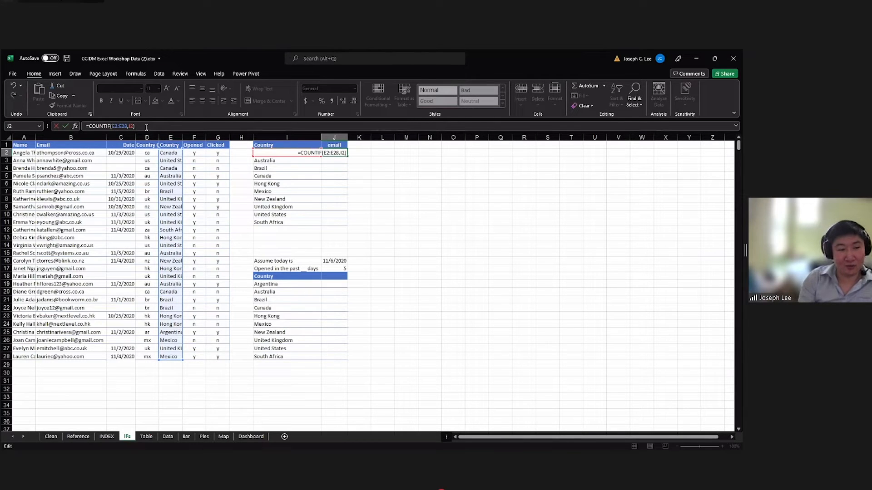
pyautogui.press('Return')
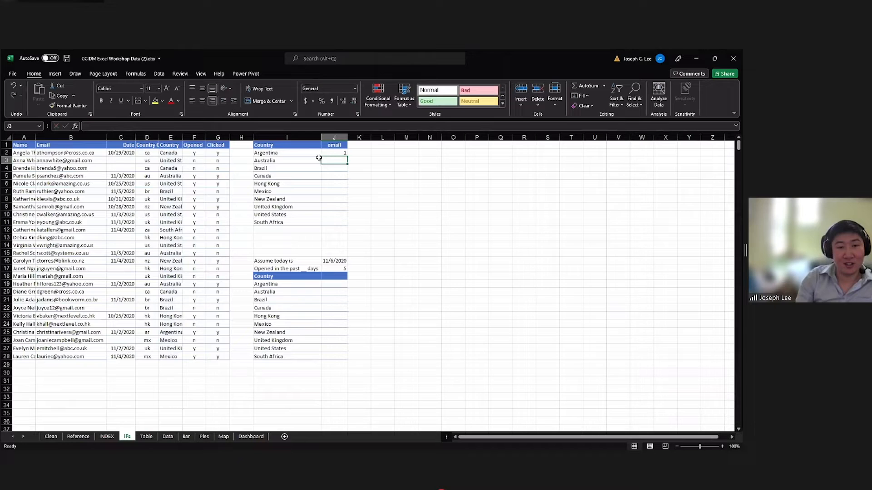
# Make the range in the J2 COUNTIF formula absolute as $E$2:$E$28 and commit it.
pyautogui.click(334, 152)
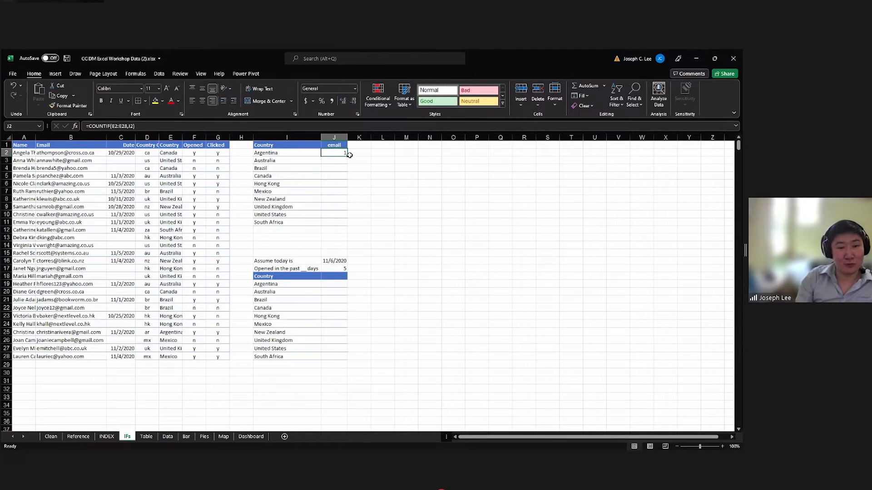
pyautogui.click(116, 126)
pyautogui.press('F4')
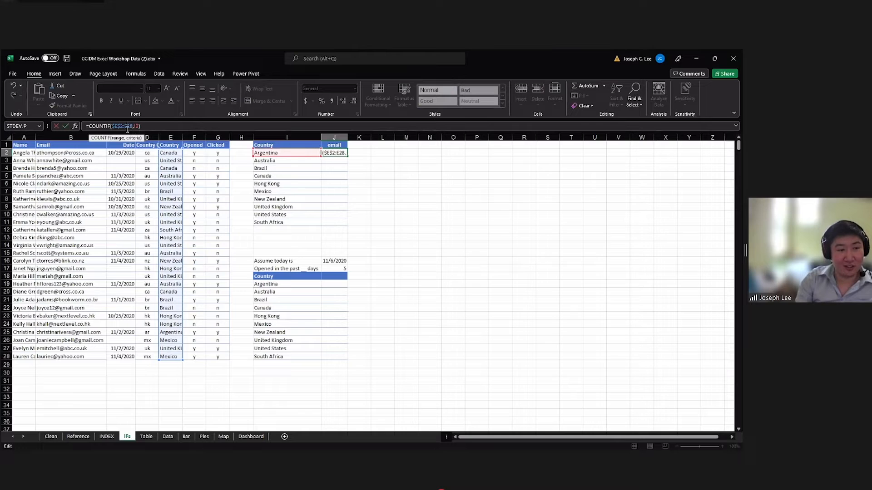
pyautogui.press('F4')
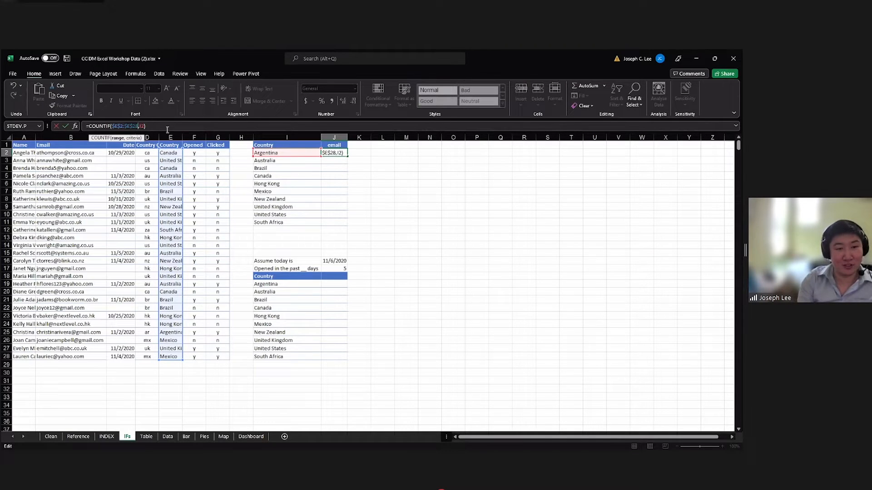
pyautogui.press('Return')
pyautogui.click(331, 153)
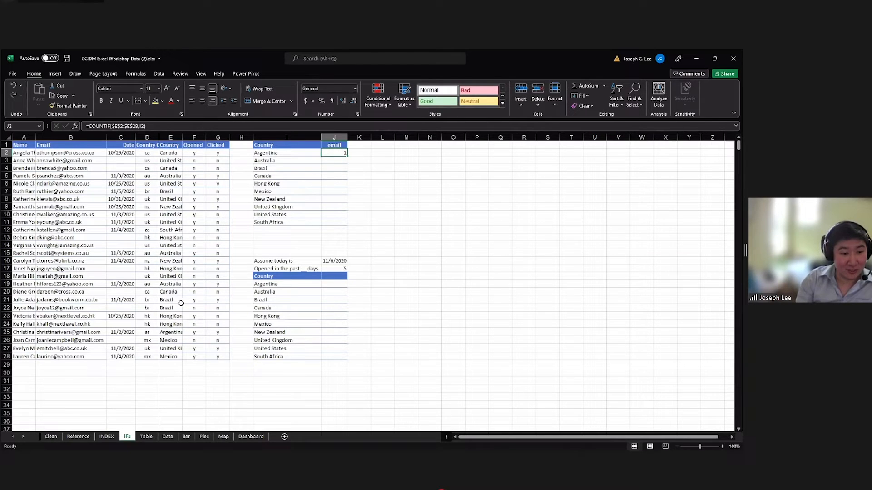
# Examine the Country and Opened entries of the Argentina record in row 25.
pyautogui.click(175, 331)
pyautogui.click(189, 333)
pyautogui.click(175, 332)
pyautogui.click(192, 333)
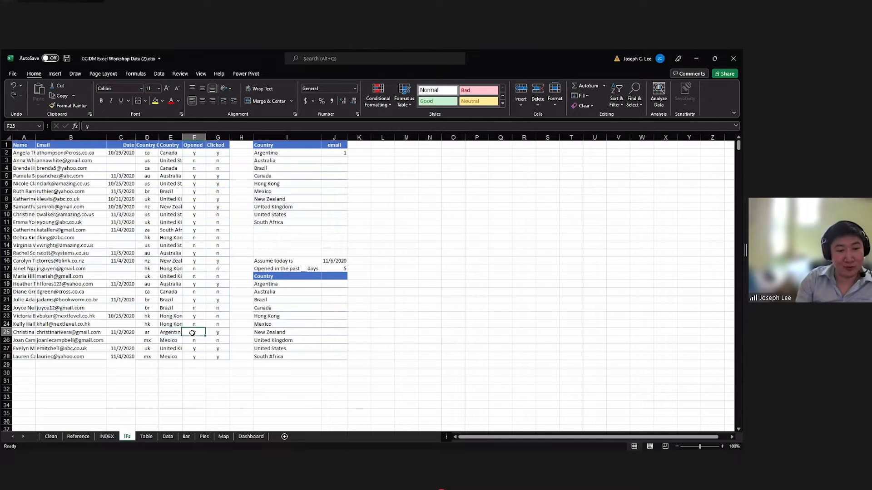
pyautogui.click(179, 333)
pyautogui.click(194, 332)
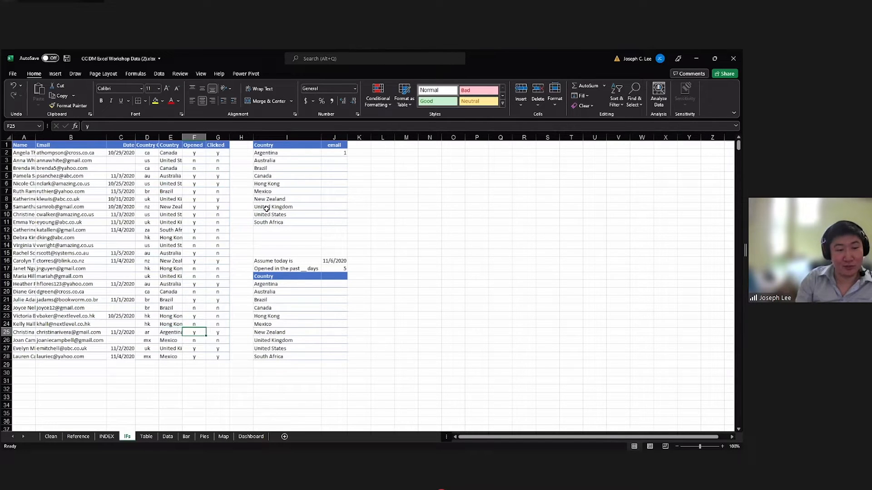
# Fill the J2 COUNTIF formula down the email column to J11.
pyautogui.click(276, 153)
pyautogui.click(335, 153)
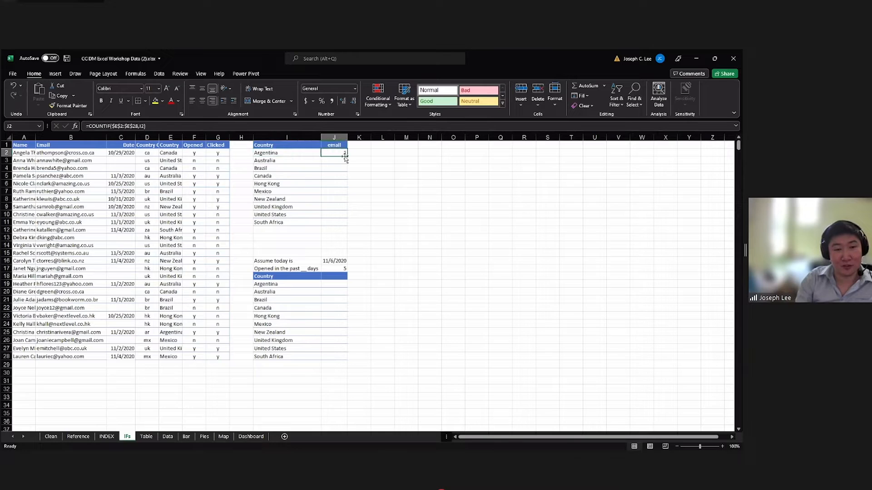
pyautogui.doubleClick(347, 156)
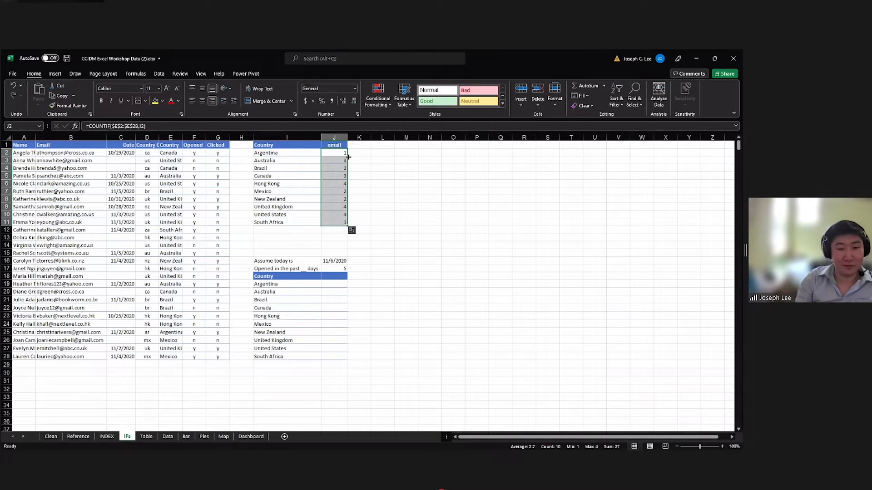
# Review the filled email counts, comparing the Canada and Hong Kong rows with their COUNTIF formulas.
pyautogui.click(346, 160)
pyautogui.click(336, 198)
pyautogui.click(340, 214)
pyautogui.click(337, 223)
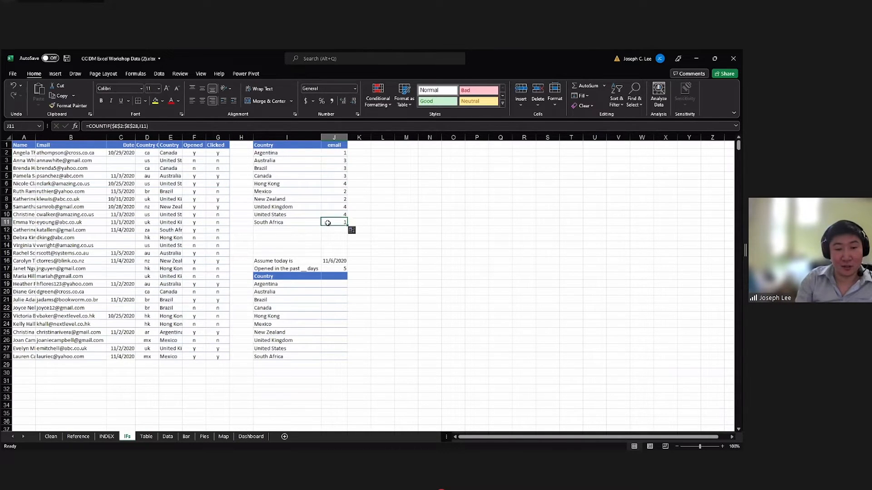
pyautogui.click(315, 183)
pyautogui.click(323, 183)
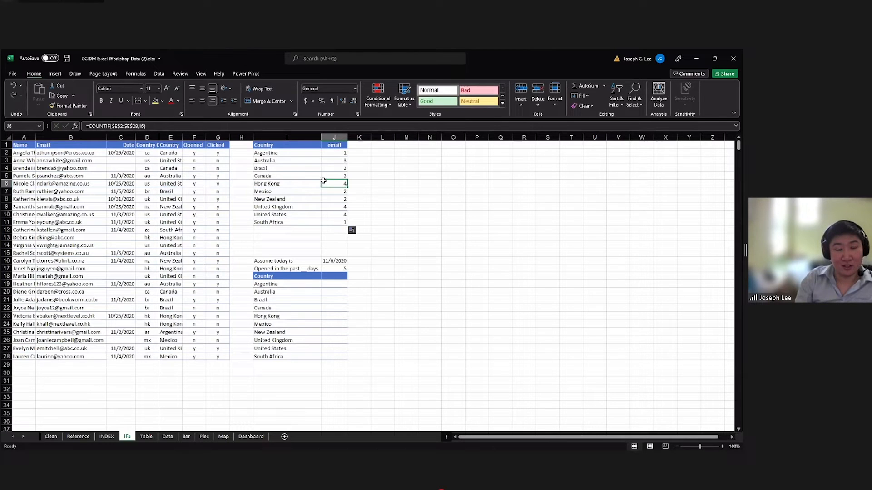
pyautogui.click(305, 176)
pyautogui.click(326, 175)
pyautogui.click(308, 183)
pyautogui.click(326, 179)
pyautogui.click(328, 184)
pyautogui.click(307, 177)
pyautogui.click(308, 184)
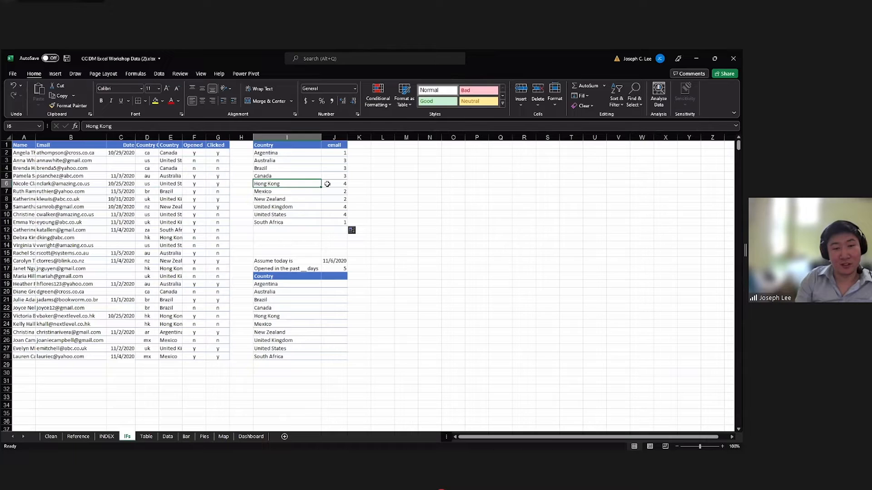
pyautogui.click(325, 184)
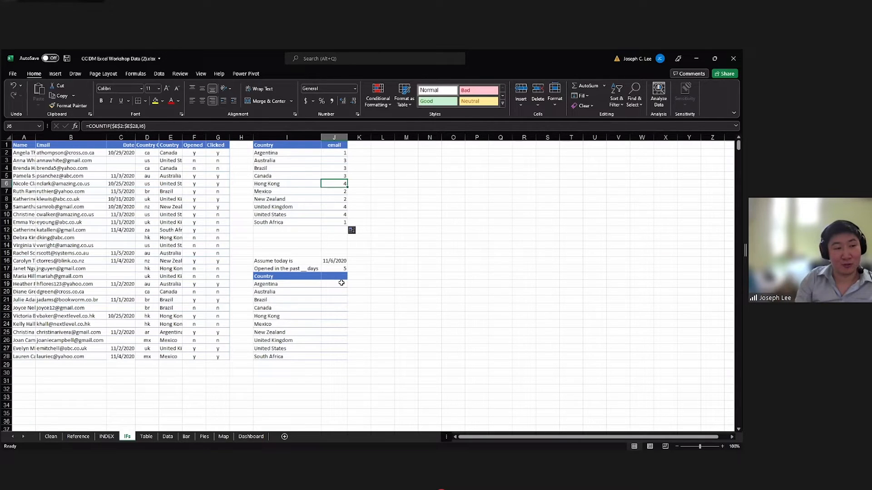
# Start a COUNTIFS formula in J19 with E2:E28 as the first criteria range and I19 as its criterion.
pyautogui.click(341, 283)
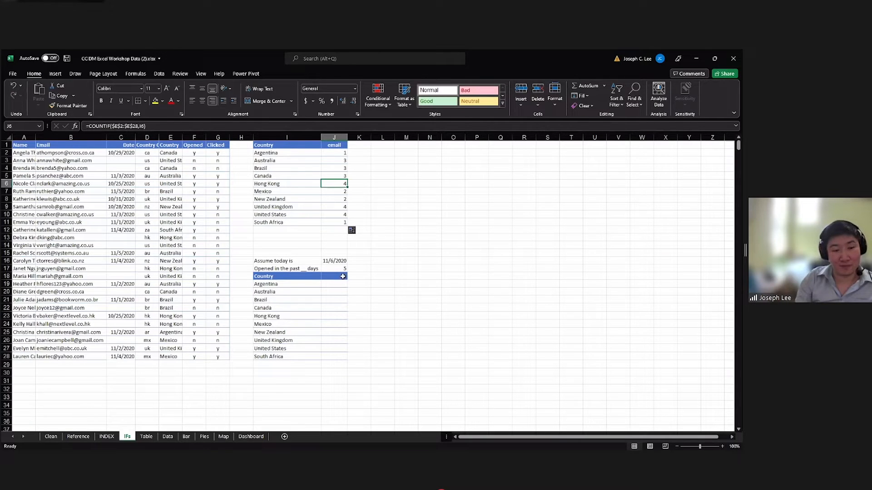
pyautogui.click(139, 129)
pyautogui.write('=')
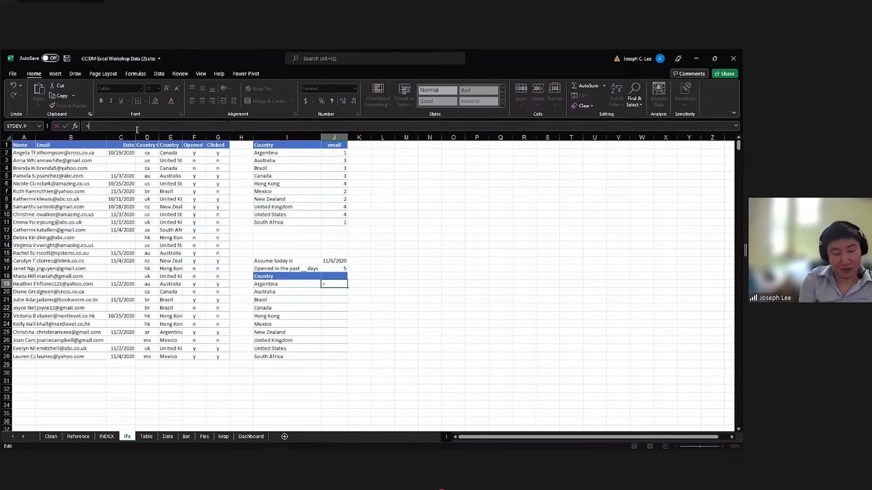
pyautogui.write('countifs')
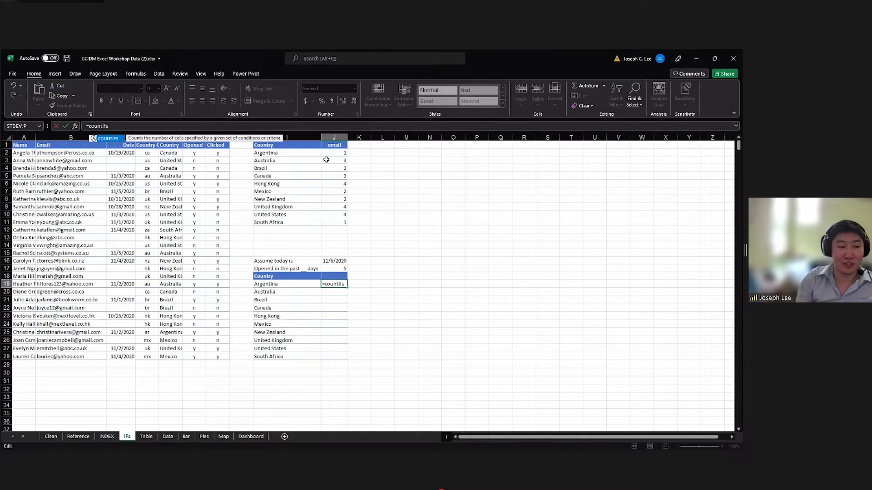
pyautogui.press('Tab')
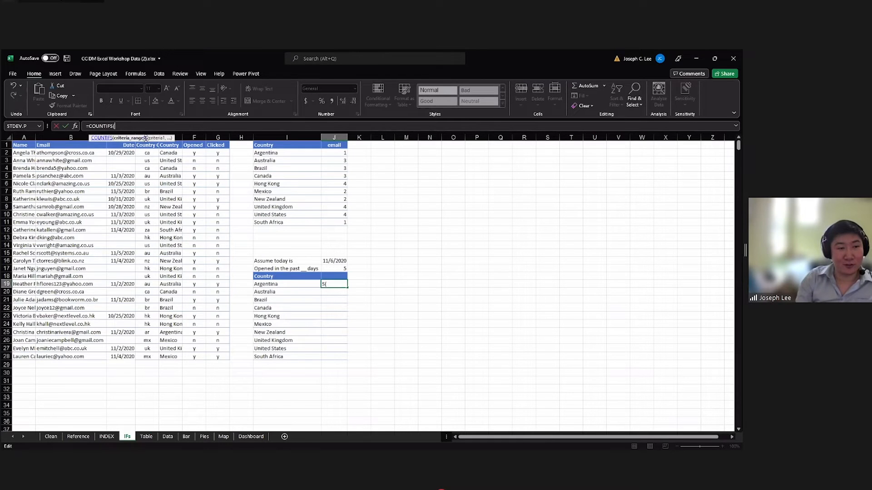
pyautogui.click(168, 152)
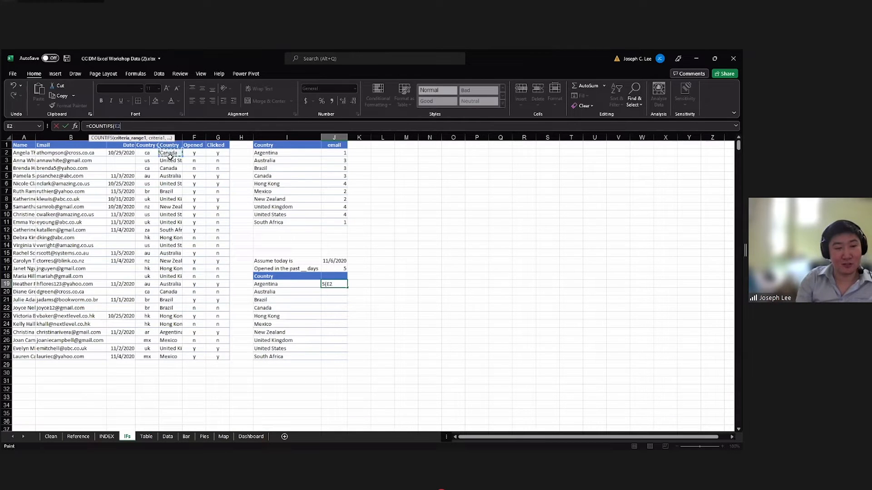
pyautogui.keyDown('shift'); pyautogui.click(174, 357); pyautogui.keyUp('shift')
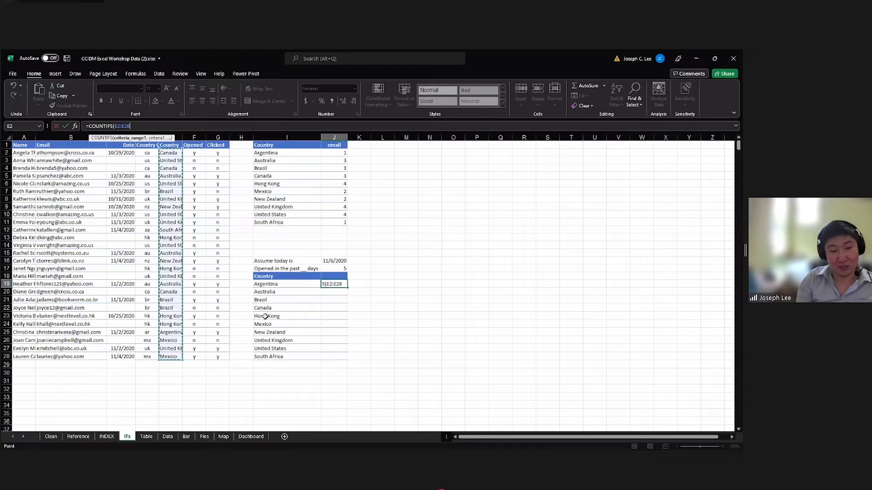
pyautogui.write(',')
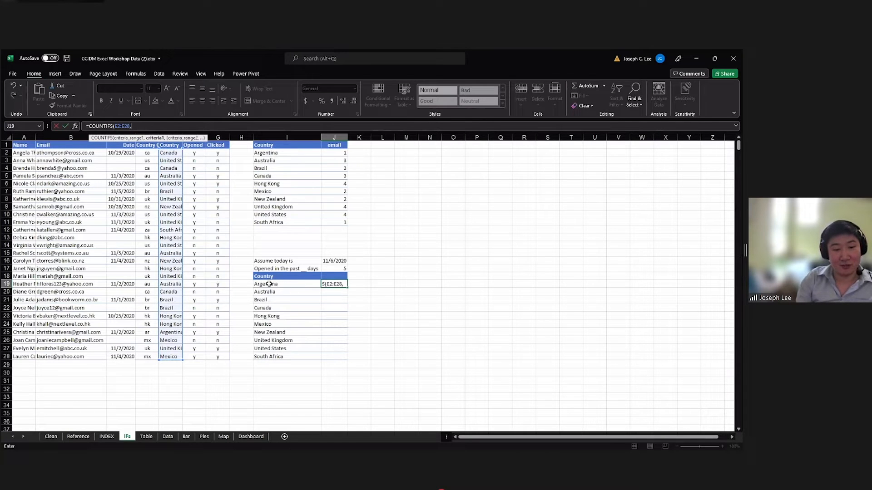
pyautogui.click(269, 284)
pyautogui.write(',')
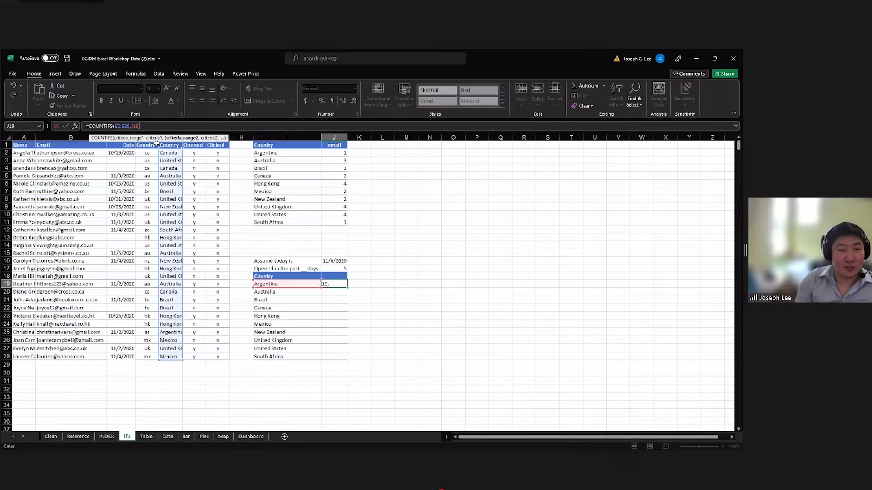
# Add the date condition to the J19 COUNTIFS formula, using range C2:C28 and criterion ">="&J16-J17.
pyautogui.click(127, 153)
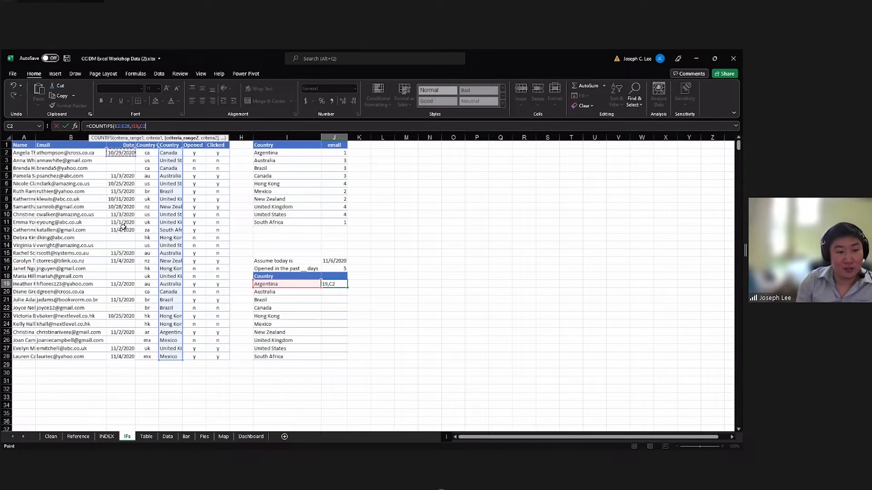
pyautogui.keyDown('shift'); pyautogui.click(132, 357); pyautogui.keyUp('shift')
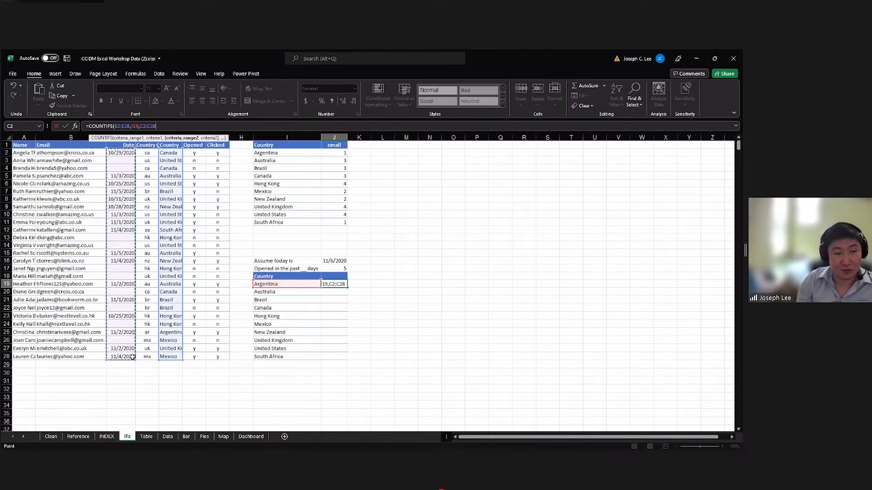
pyautogui.write(',')
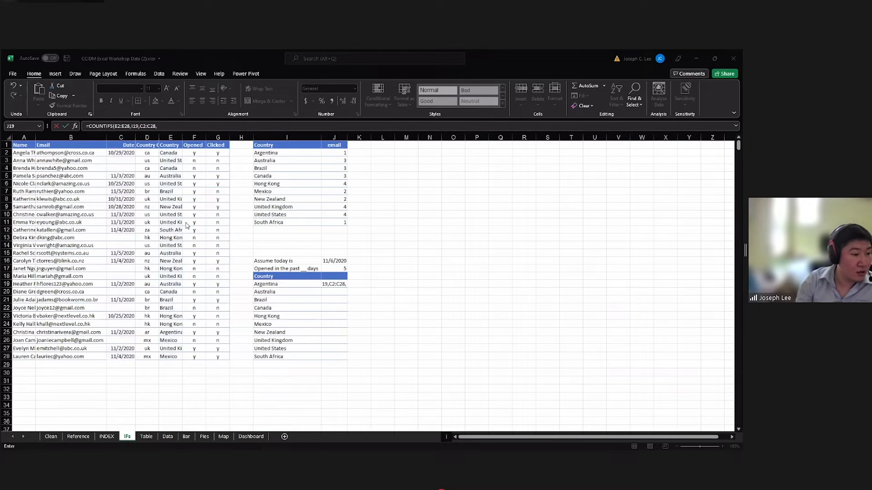
pyautogui.click(177, 126)
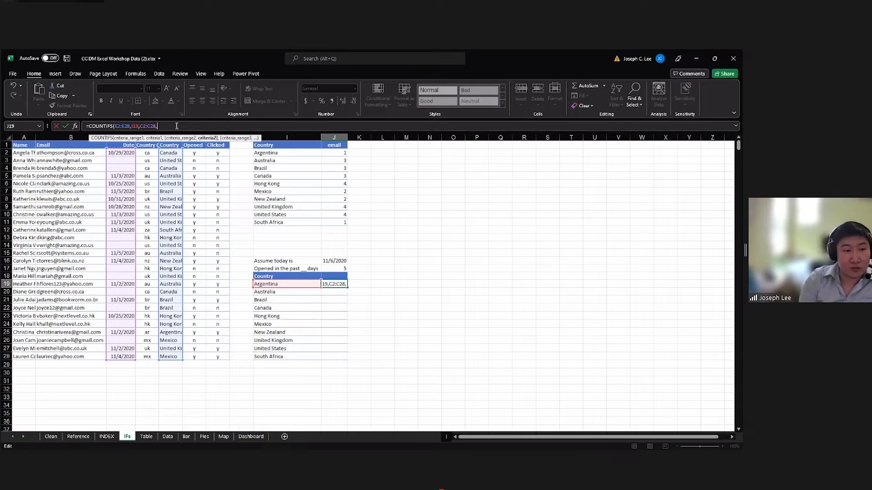
pyautogui.write('">="&')
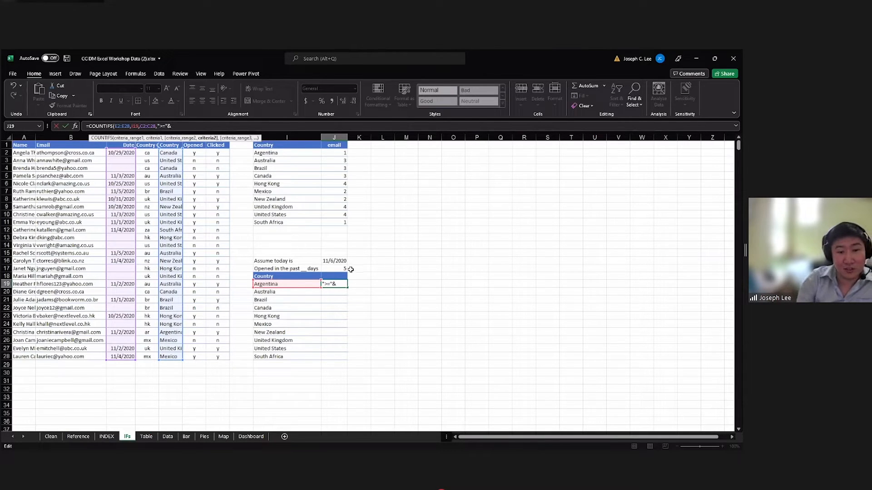
pyautogui.click(338, 261)
pyautogui.write('-')
pyautogui.click(338, 268)
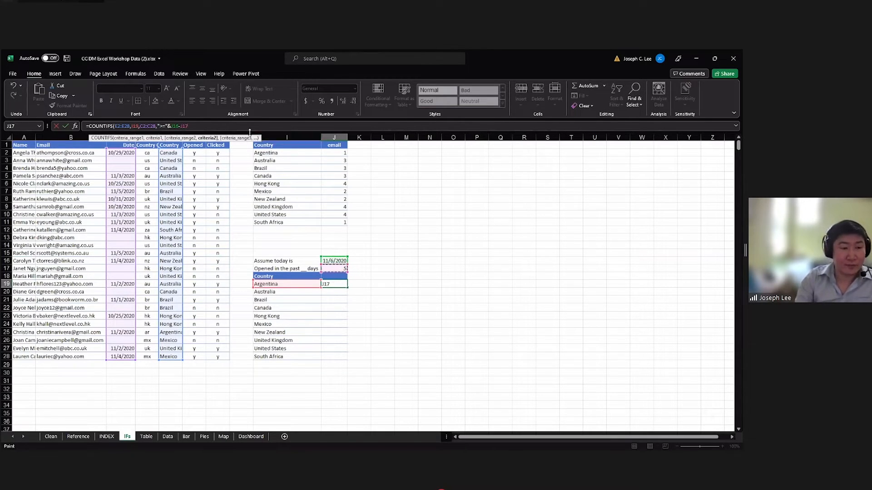
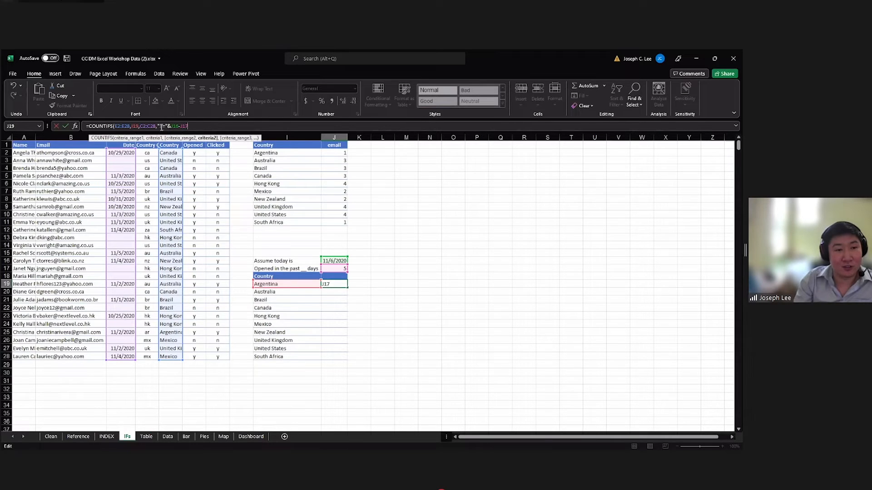
# Make the J16 and J17 references absolute in the date criterion of the J19 COUNTIFS formula.
pyautogui.click(173, 126)
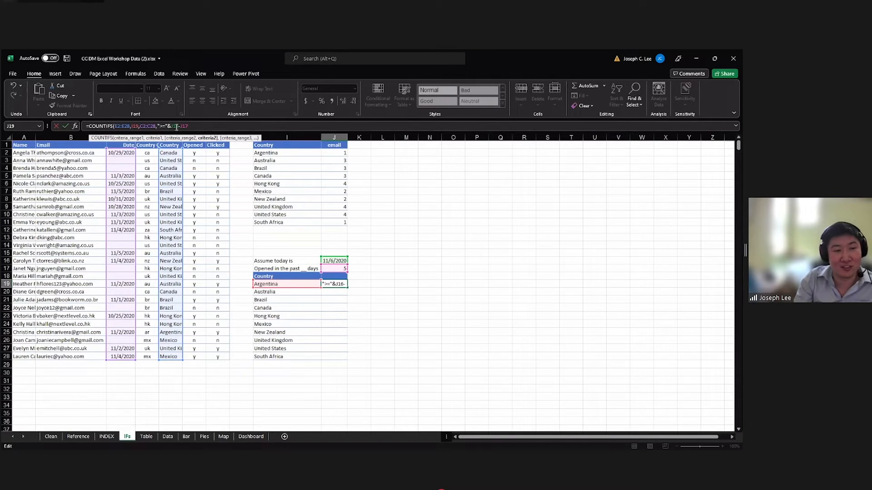
pyautogui.click(176, 126)
pyautogui.press('F4')
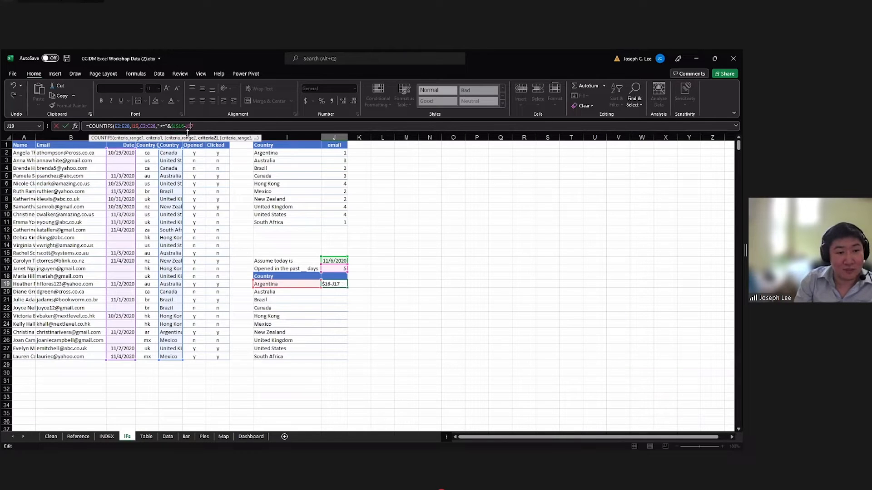
pyautogui.press('F4')
# Lock both criteria ranges as $E$2:$E$28 and $C$2:$C$28, then enter the J19 COUNTIFS formula.
pyautogui.click(118, 126)
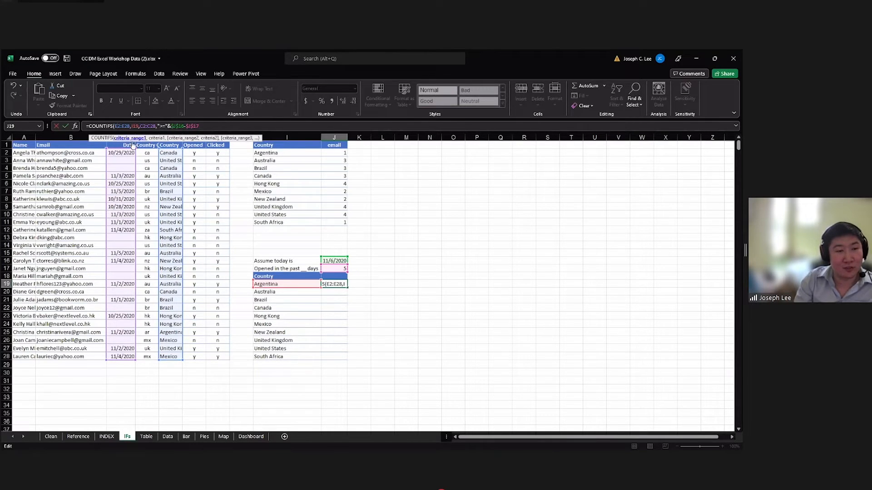
pyautogui.press('F4')
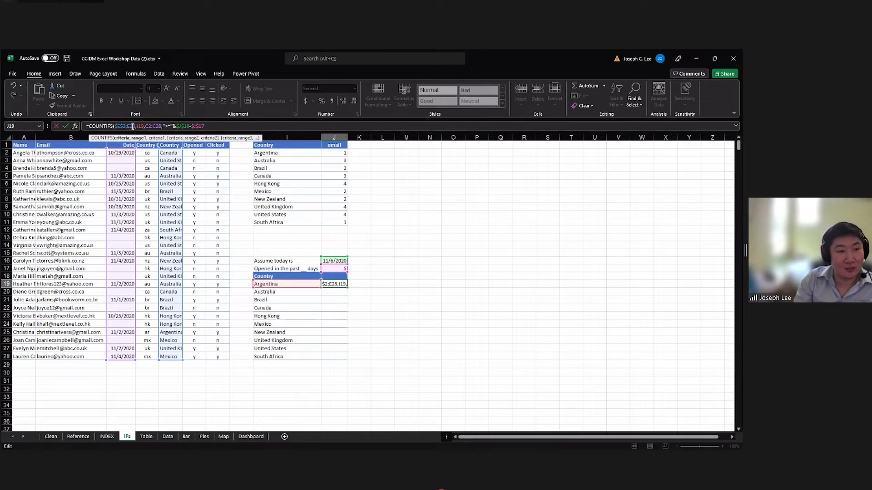
pyautogui.press('F4')
pyautogui.click(158, 126)
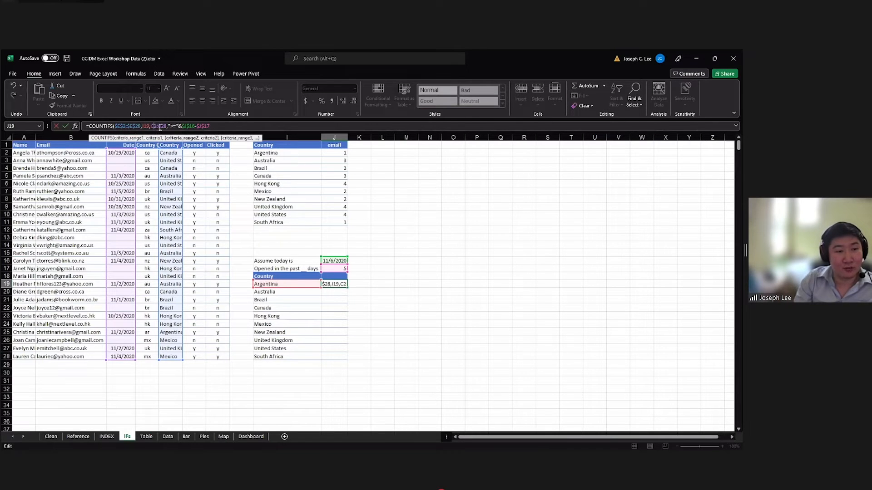
pyautogui.press('F4')
pyautogui.click(169, 127)
pyautogui.press('F4')
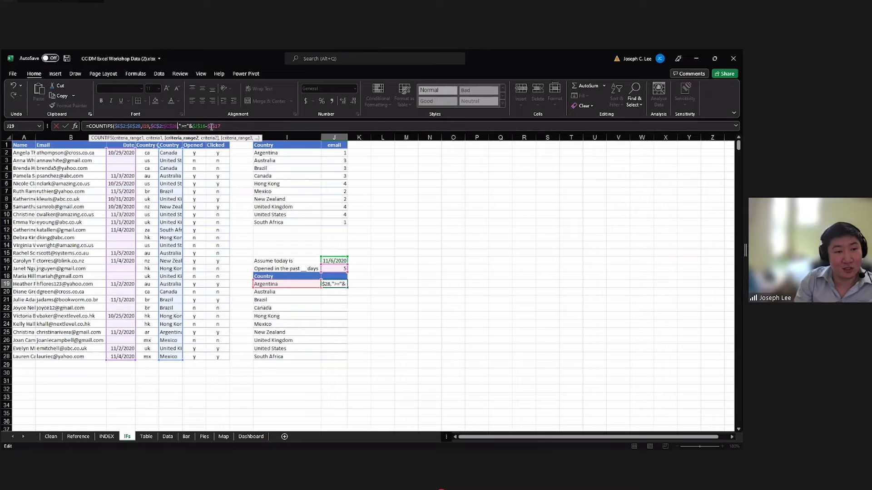
pyautogui.click(242, 129)
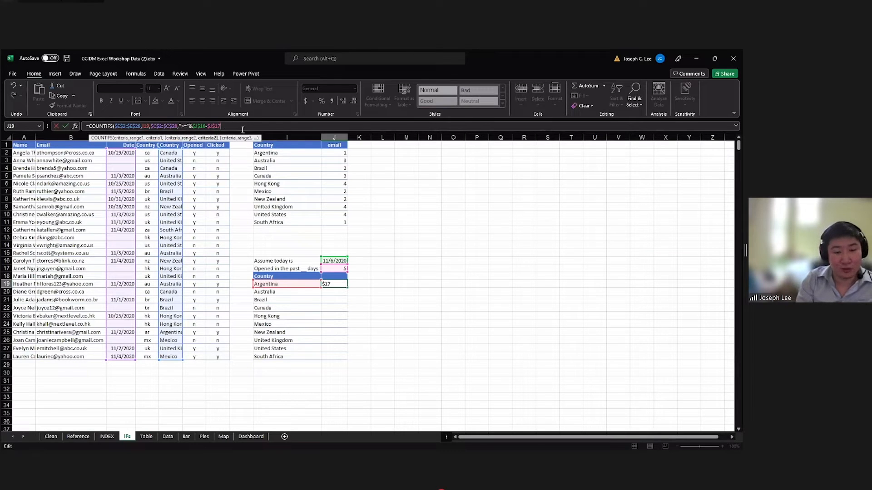
pyautogui.press('Return')
# Fill the J19 COUNTIFS formula down to J28 and check the copied formulas for several countries.
pyautogui.click(340, 284)
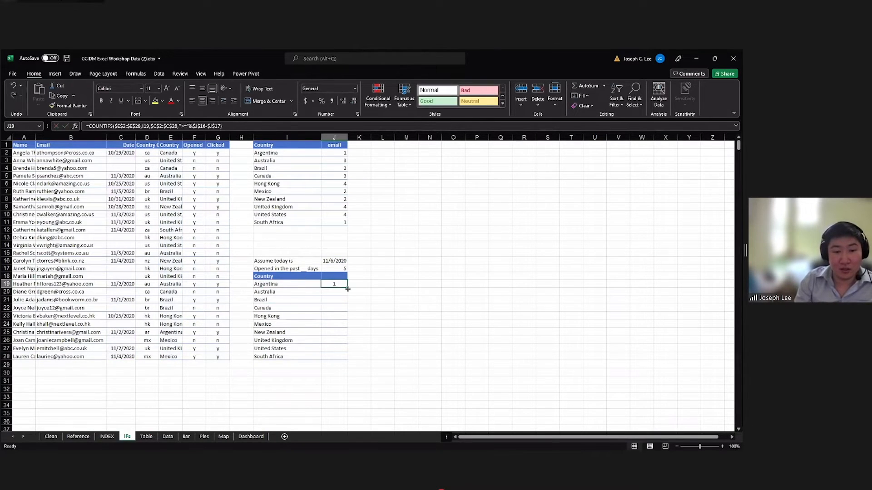
pyautogui.doubleClick(348, 288)
pyautogui.click(342, 284)
pyautogui.click(341, 292)
pyautogui.click(340, 309)
pyautogui.click(341, 317)
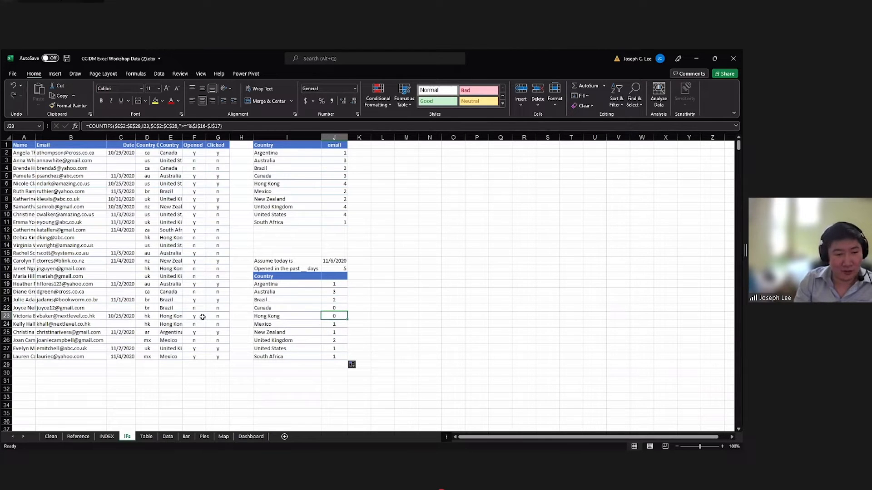
# Check the Hong Kong count against its source row's date and opened status and the day limit in J17, then review J19:J28.
pyautogui.click(180, 317)
pyautogui.click(199, 318)
pyautogui.click(217, 318)
pyautogui.click(198, 317)
pyautogui.click(179, 316)
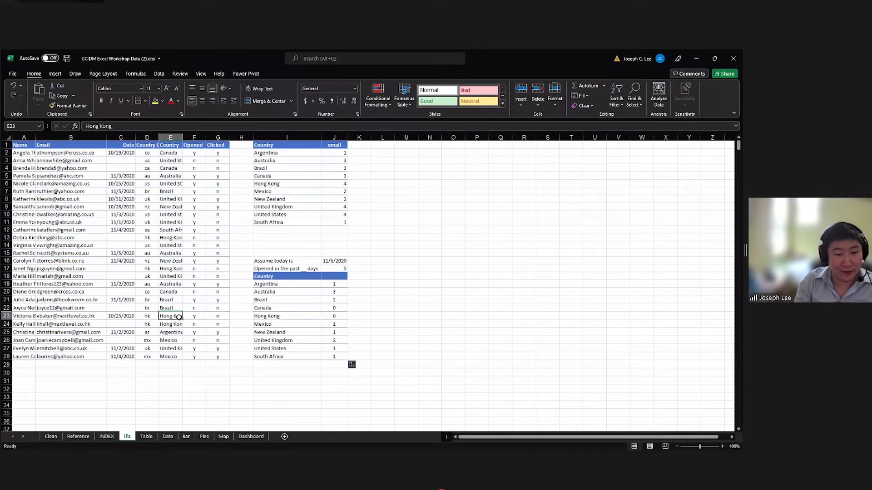
pyautogui.click(333, 317)
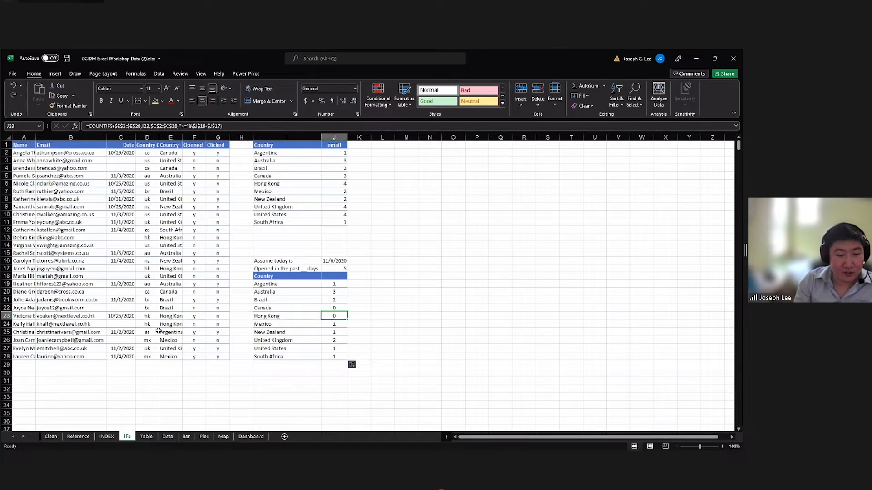
pyautogui.click(189, 317)
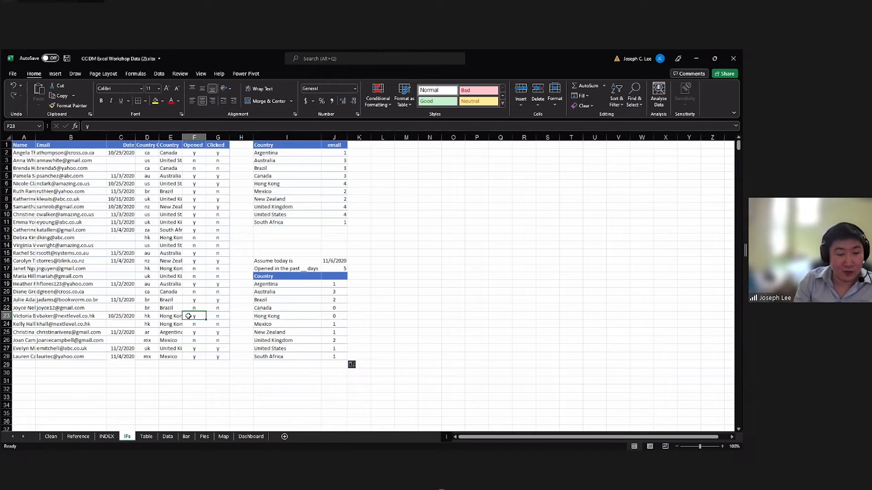
pyautogui.click(333, 317)
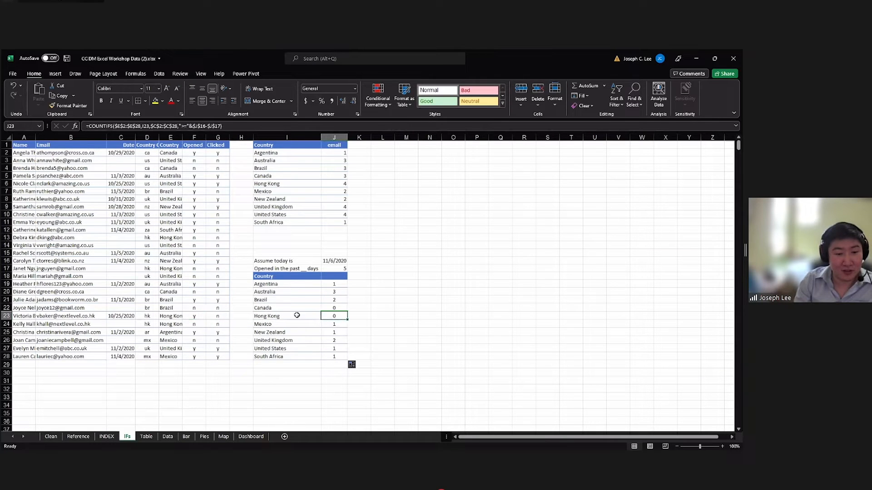
pyautogui.click(332, 269)
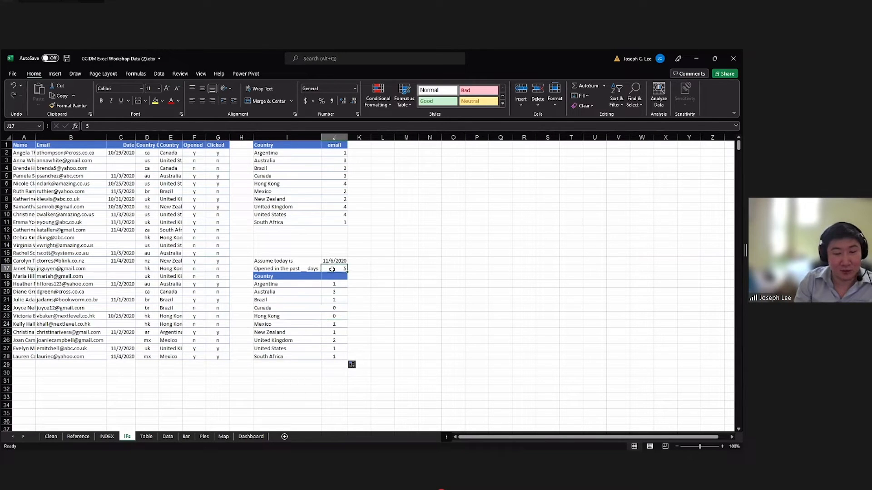
pyautogui.click(175, 316)
pyautogui.click(126, 317)
pyautogui.click(336, 316)
pyautogui.moveTo(334, 284); pyautogui.dragTo(337, 357)
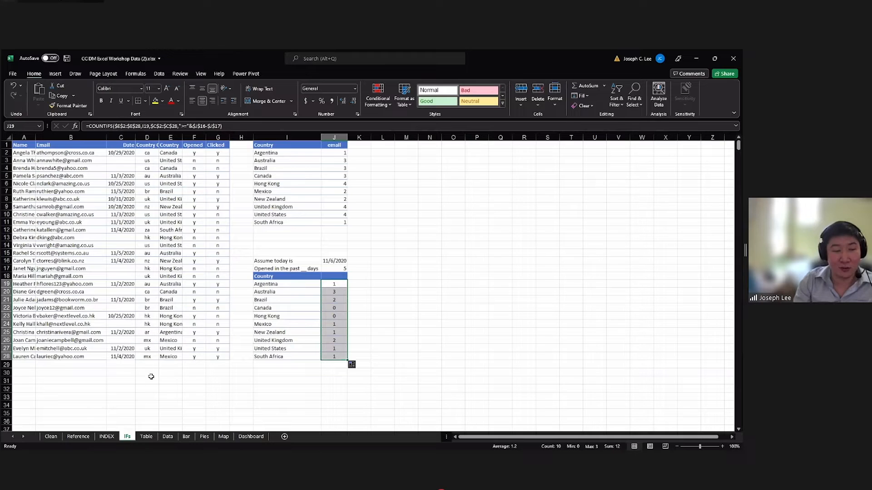
# Open the Table sheet and examine the banded rows and column headers of the channel data table.
pyautogui.click(143, 437)
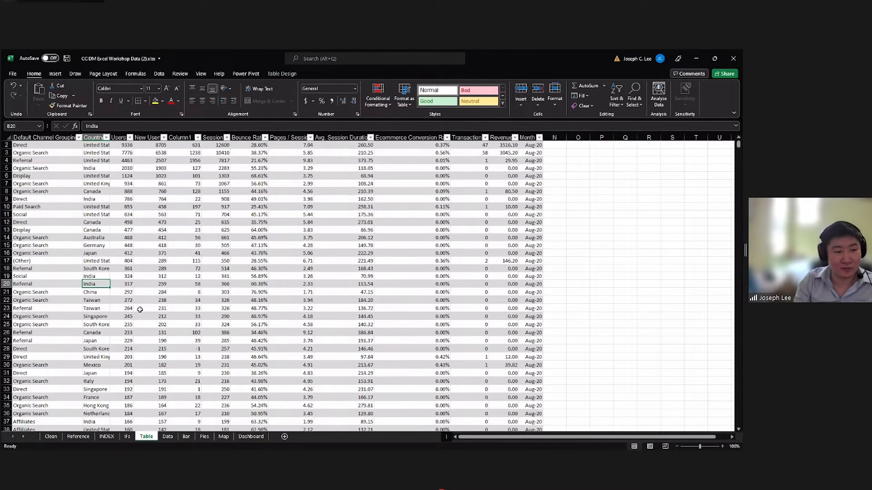
pyautogui.click(49, 154)
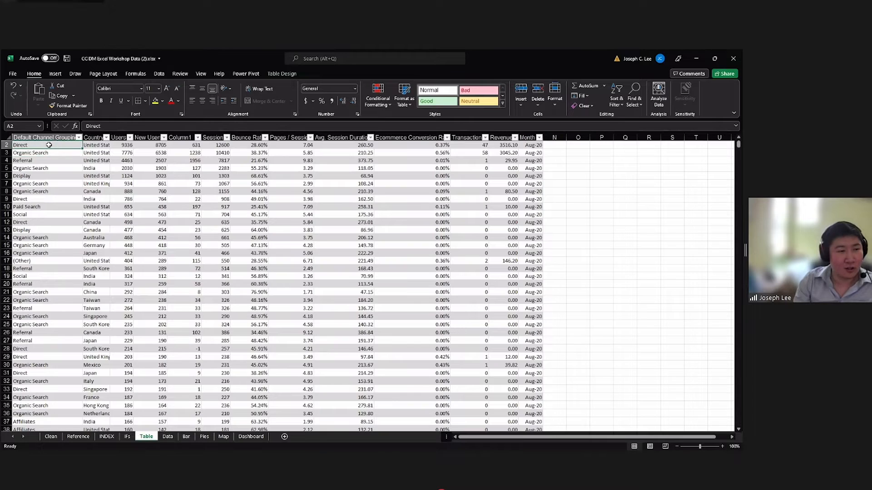
pyautogui.click(283, 193)
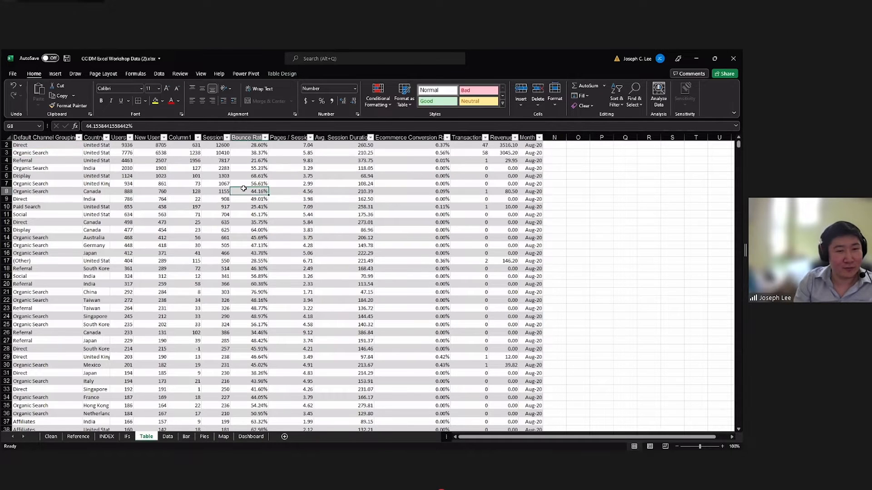
pyautogui.click(159, 168)
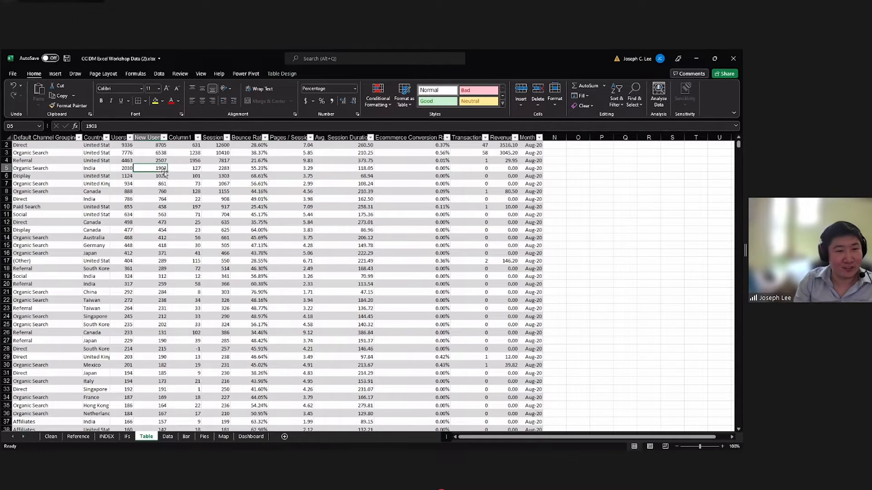
pyautogui.click(64, 145)
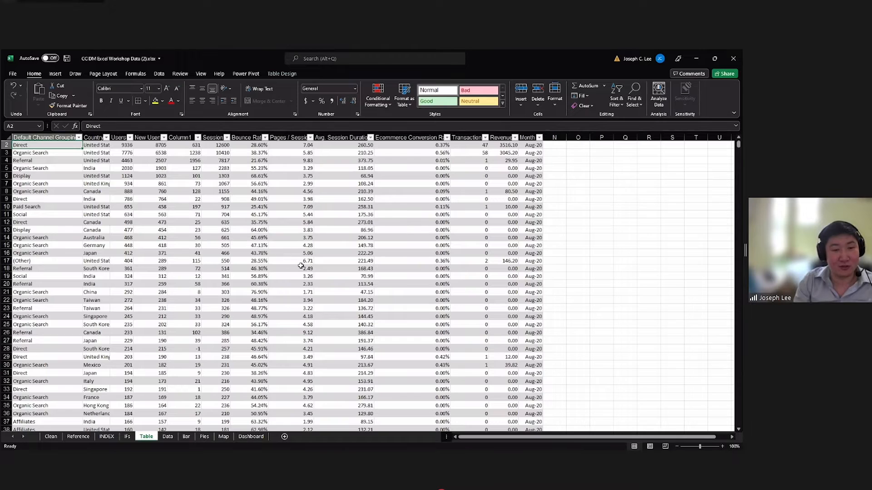
pyautogui.click(63, 152)
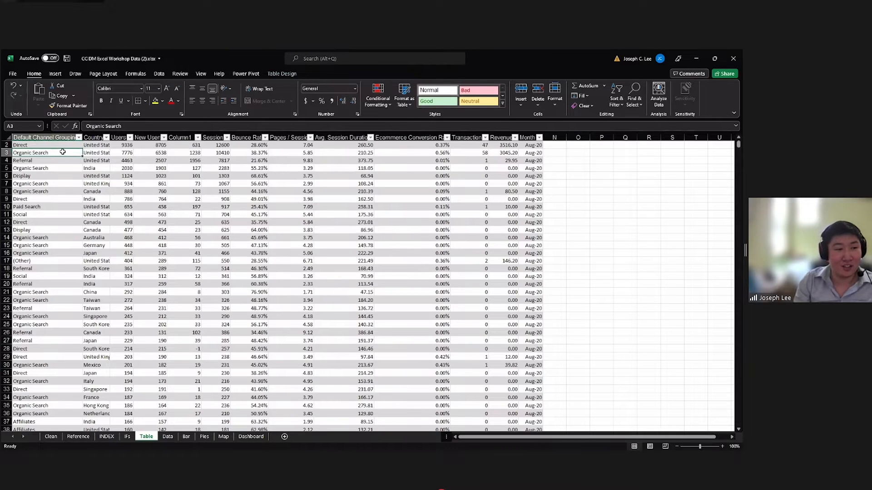
pyautogui.moveTo(59, 145); pyautogui.dragTo(481, 276)
pyautogui.scroll(-5, 55, 200)
pyautogui.moveTo(55, 200); pyautogui.dragTo(378, 277)
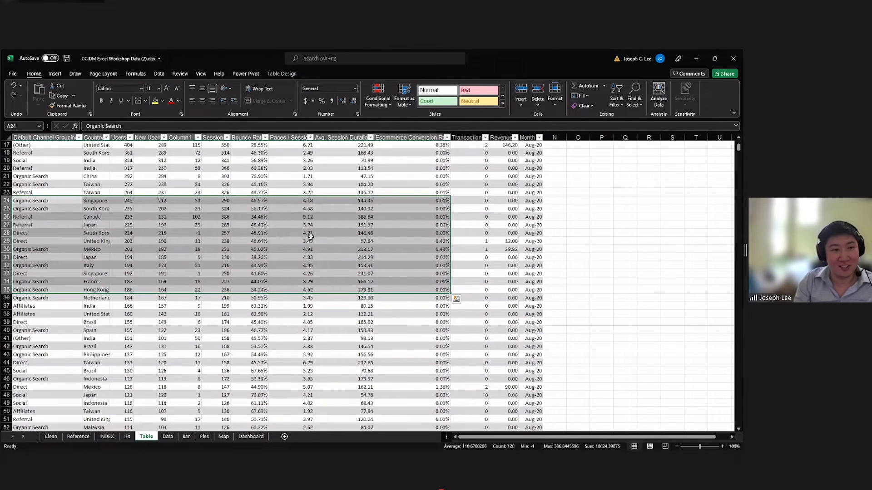
pyautogui.scroll(5, 167, 206)
pyautogui.click(146, 187)
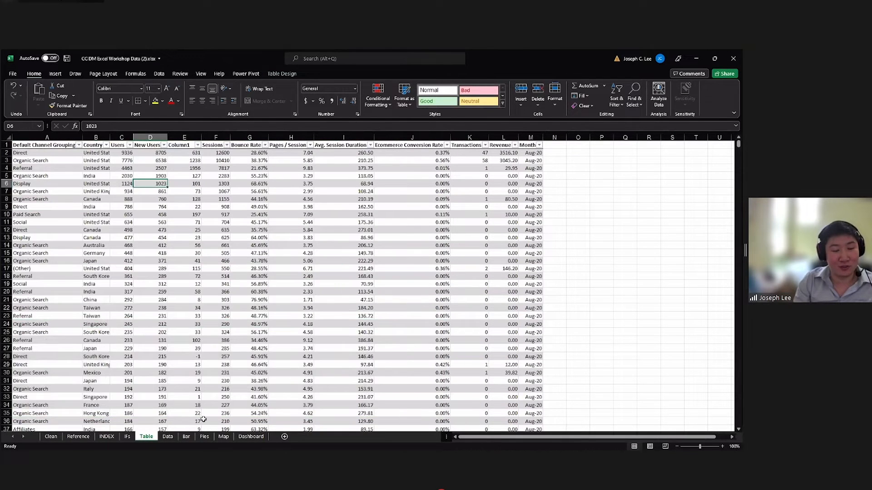
# Compare the plain data range on the Clean sheet with the Table sheet, viewing the filter options for Default Channel Grouping.
pyautogui.click(51, 436)
pyautogui.moveTo(51, 148); pyautogui.dragTo(225, 374)
pyautogui.click(146, 437)
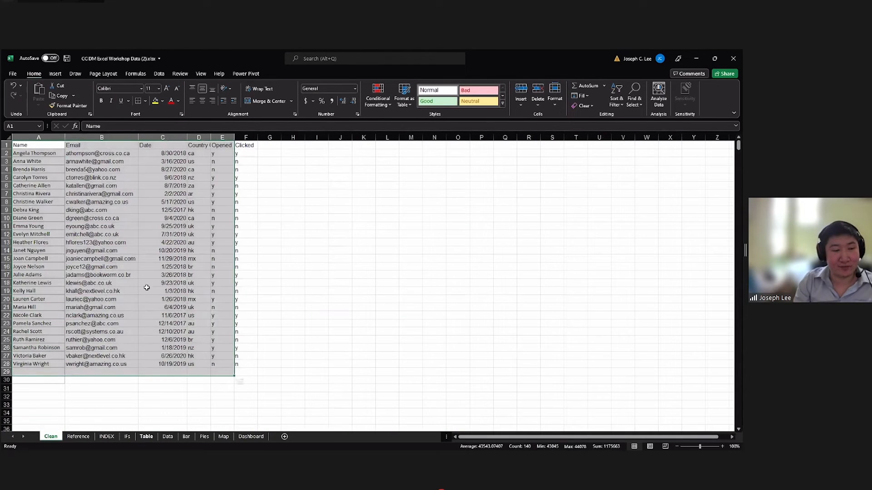
pyautogui.click(62, 152)
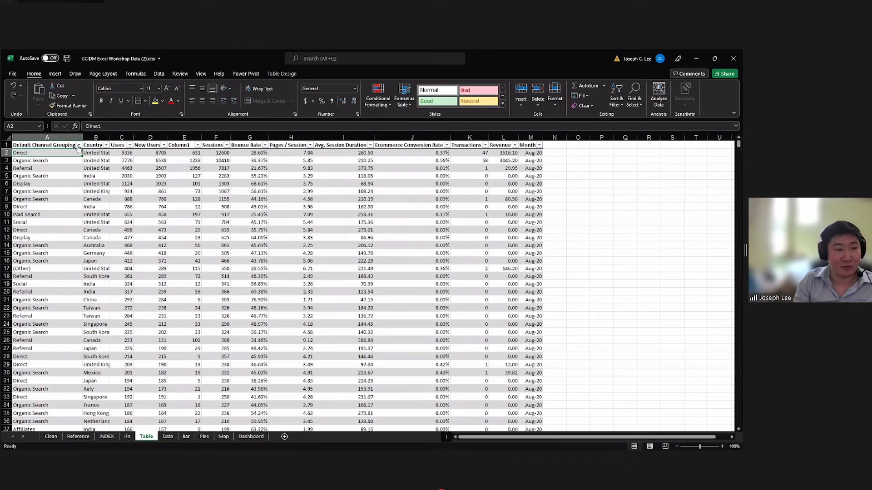
pyautogui.click(79, 145)
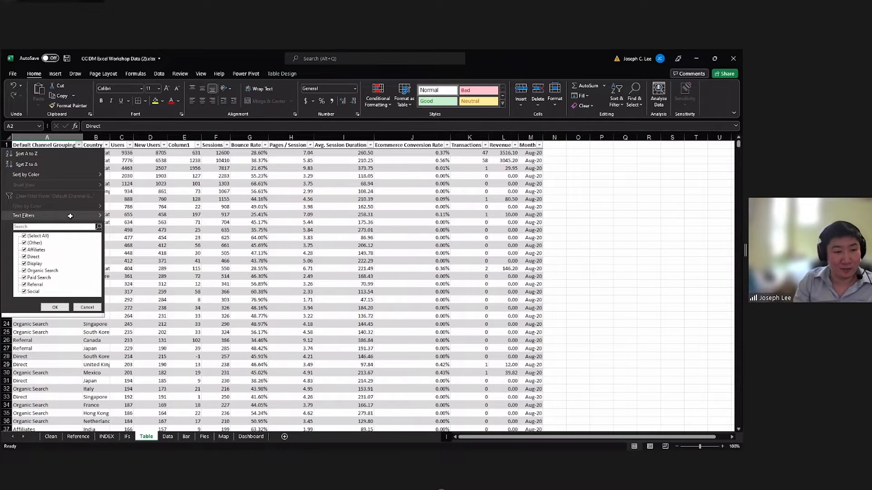
pyautogui.press('Escape')
# Examine the Column1 formula cells alongside the neighbouring New Users and Sessions columns.
pyautogui.click(186, 160)
pyautogui.scroll(-1, 185, 161)
pyautogui.scroll(1, 185, 162)
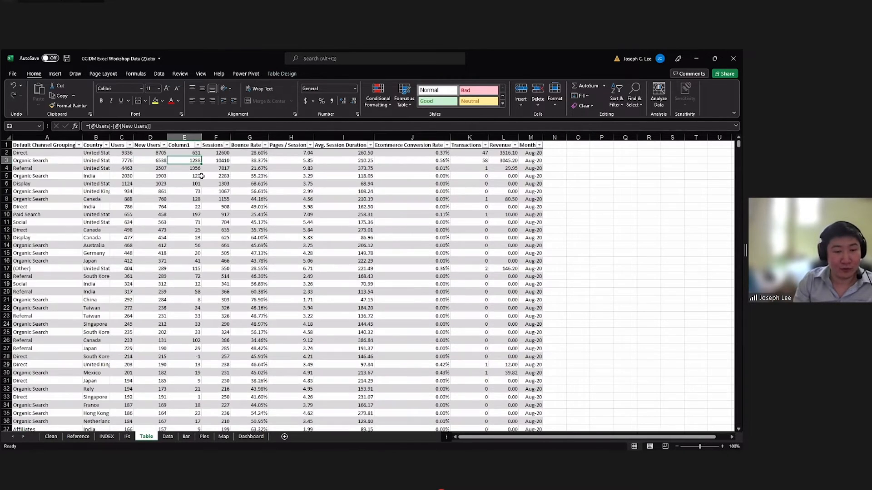
pyautogui.click(183, 153)
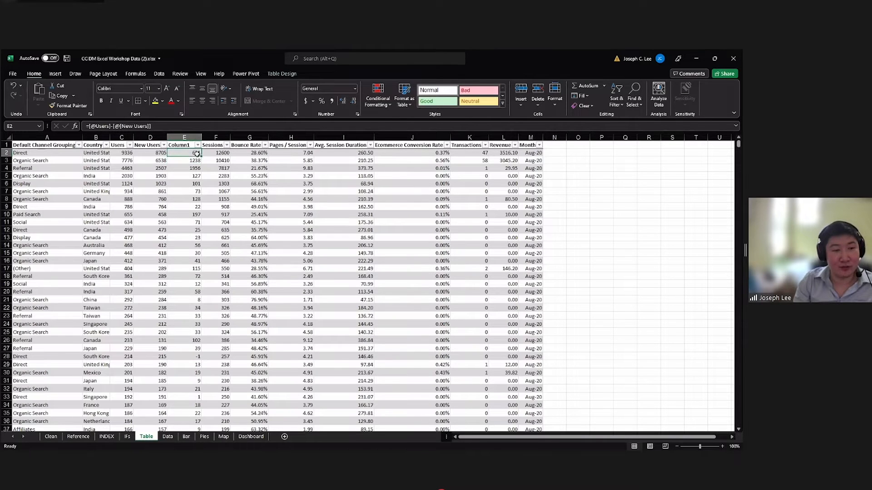
pyautogui.click(204, 155)
pyautogui.click(196, 153)
pyautogui.click(184, 137)
pyautogui.click(189, 159)
pyautogui.click(190, 154)
pyautogui.click(215, 155)
pyautogui.click(193, 154)
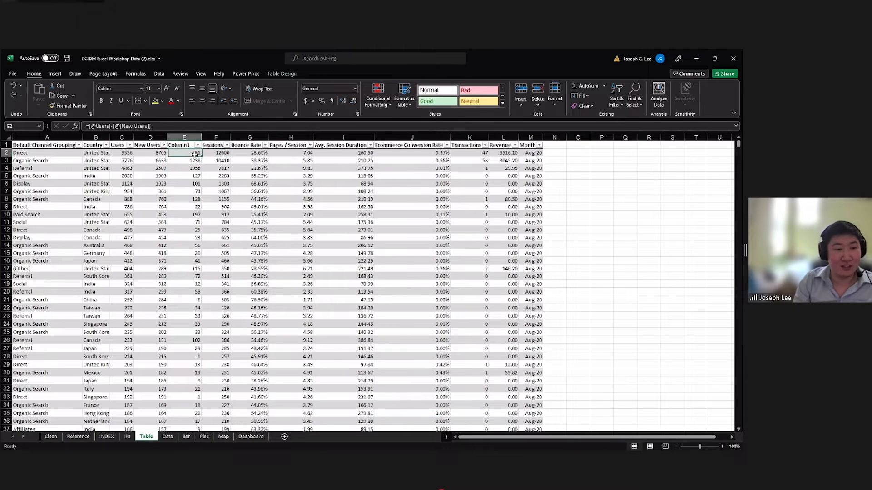
pyautogui.click(166, 153)
pyautogui.click(200, 154)
pyautogui.click(212, 154)
pyautogui.click(198, 153)
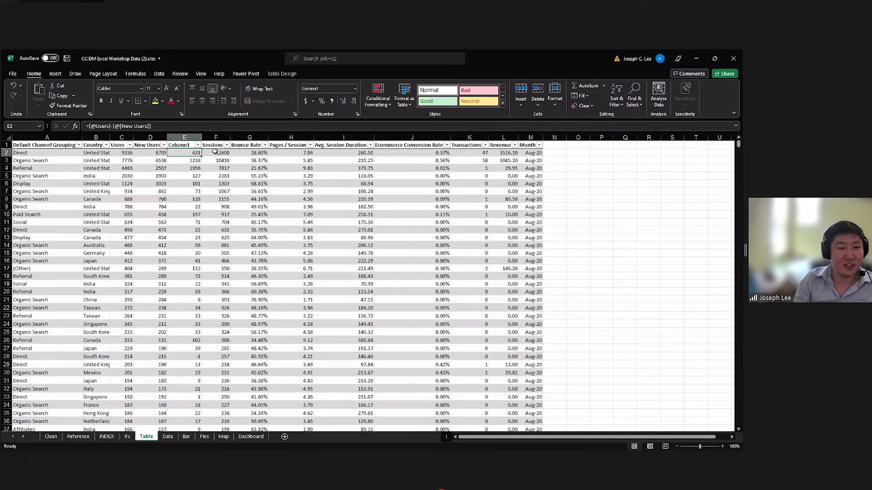
# Delete the Column1 column between New Users and Sessions from the table.
pyautogui.click(214, 153)
pyautogui.click(184, 137)
pyautogui.rightClick(186, 138)
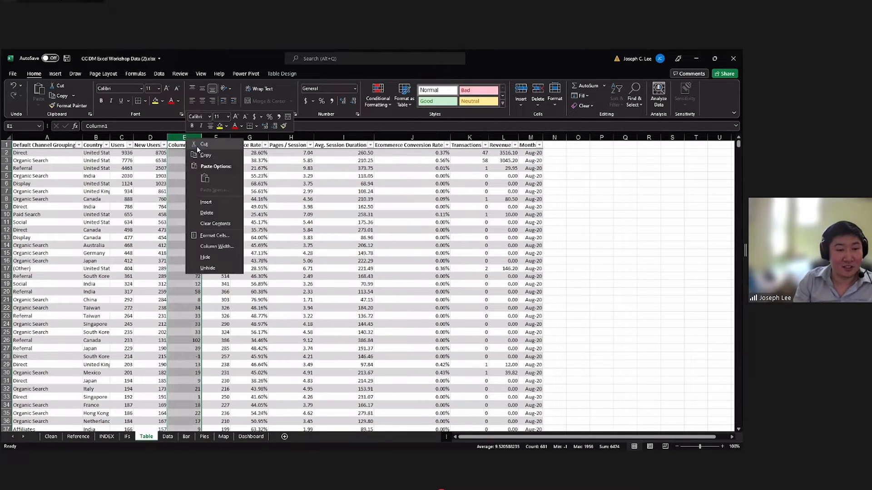
pyautogui.click(207, 213)
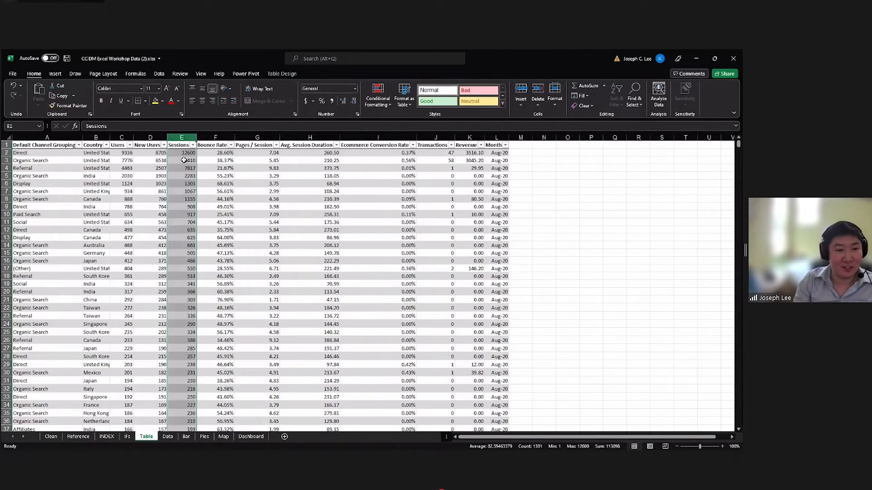
# Insert a blank table column between New Users and Sessions and select its first data cell, E2.
pyautogui.click(182, 160)
pyautogui.click(185, 136)
pyautogui.click(181, 159)
pyautogui.click(161, 153)
pyautogui.click(176, 152)
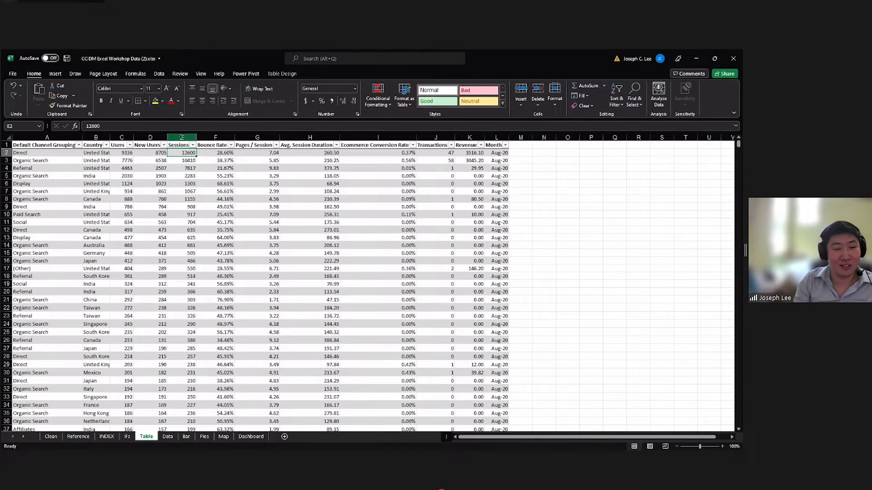
pyautogui.rightClick(180, 138)
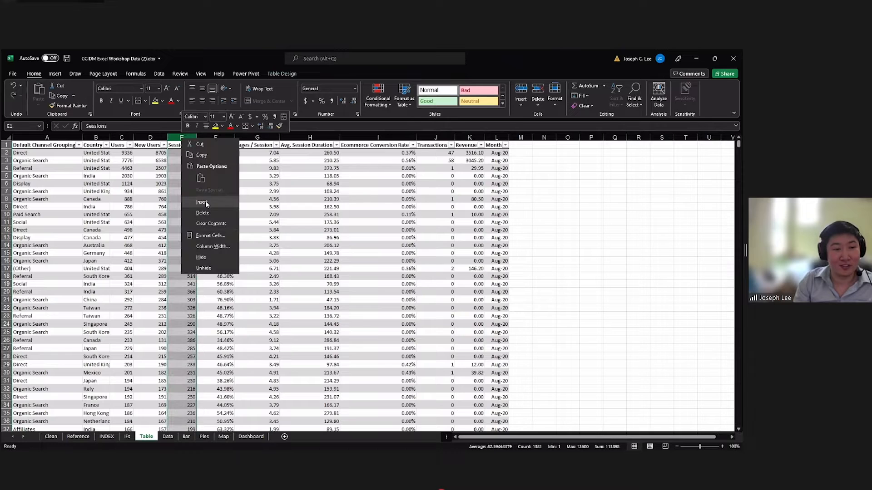
pyautogui.click(205, 202)
pyautogui.click(184, 152)
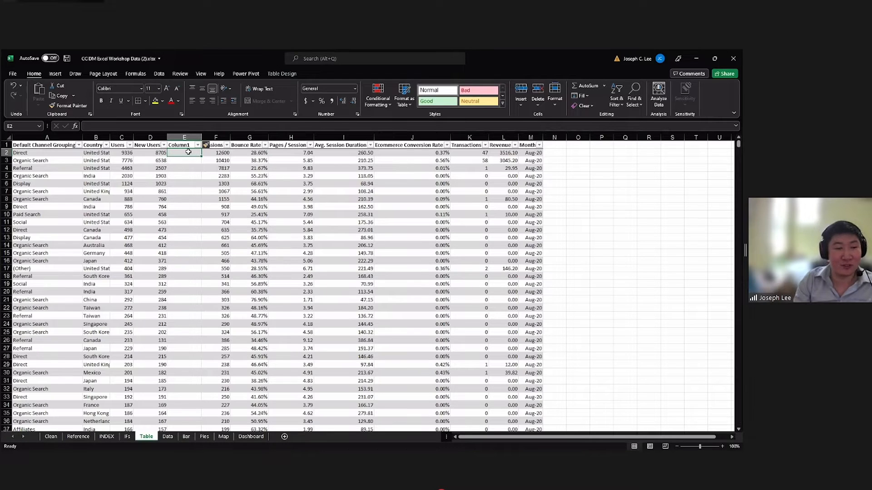
pyautogui.write('=')
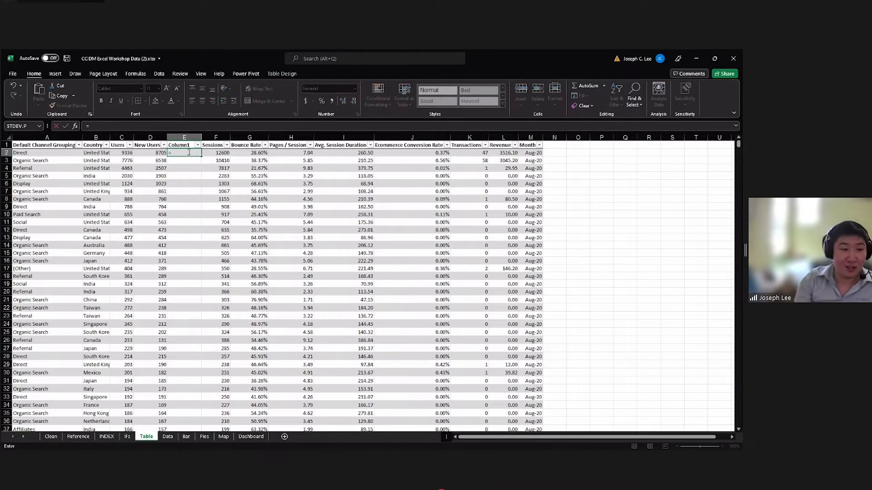
pyautogui.click(126, 153)
pyautogui.write('-')
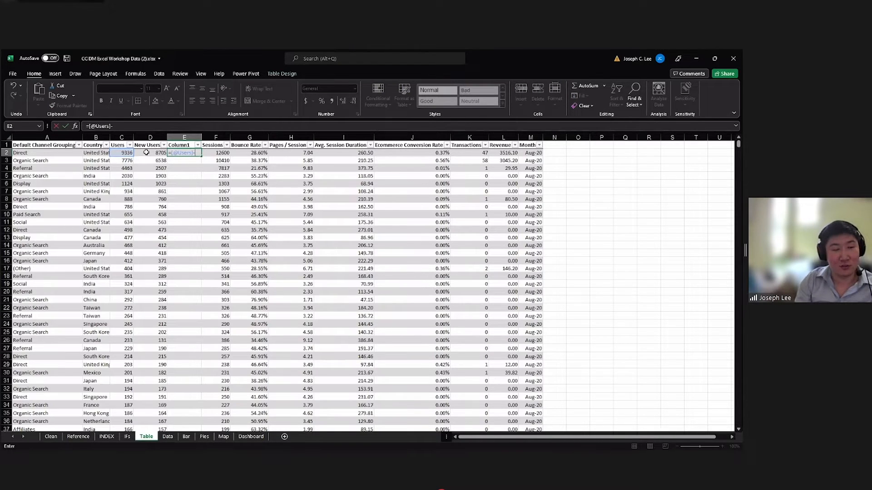
pyautogui.click(147, 153)
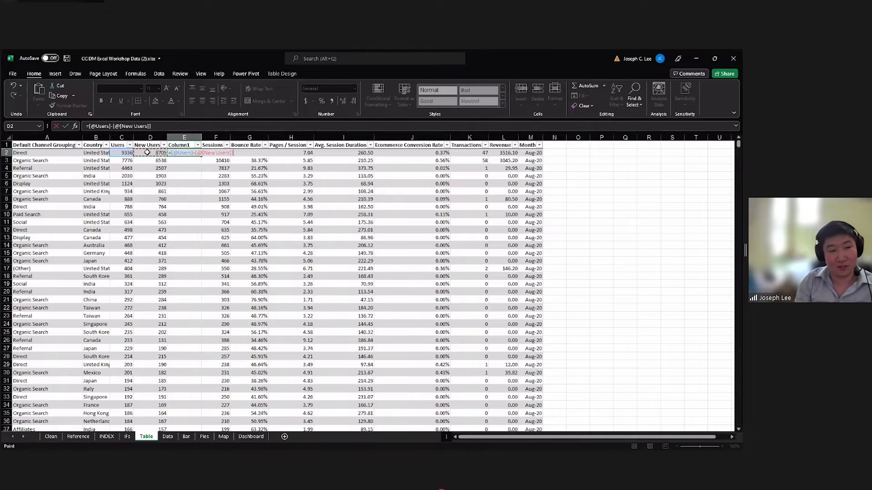
pyautogui.press('Return')
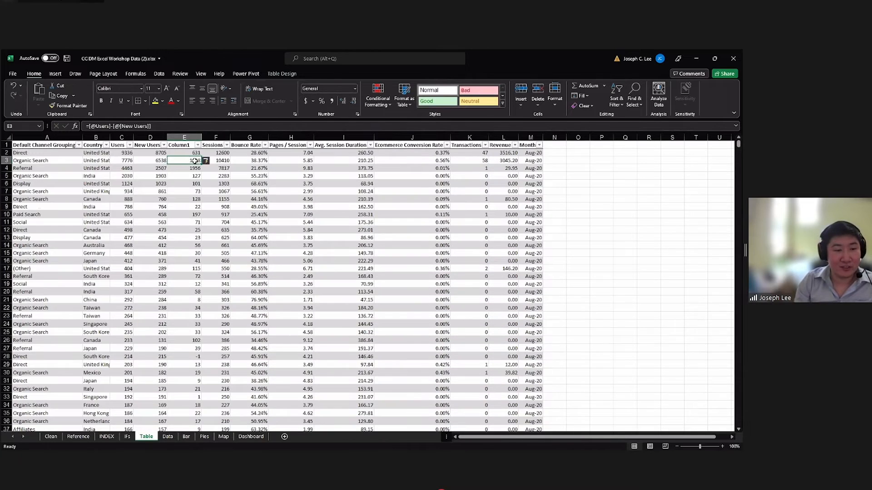
# Examine the formula cells down Column1 to compare the structured references used in different rows.
pyautogui.click(191, 153)
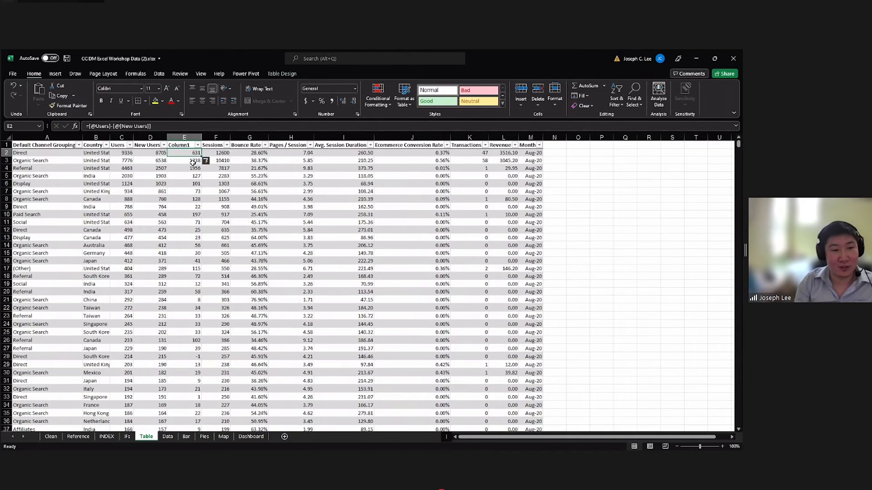
pyautogui.click(192, 183)
pyautogui.scroll(-1, 192, 164)
pyautogui.scroll(-17, 192, 165)
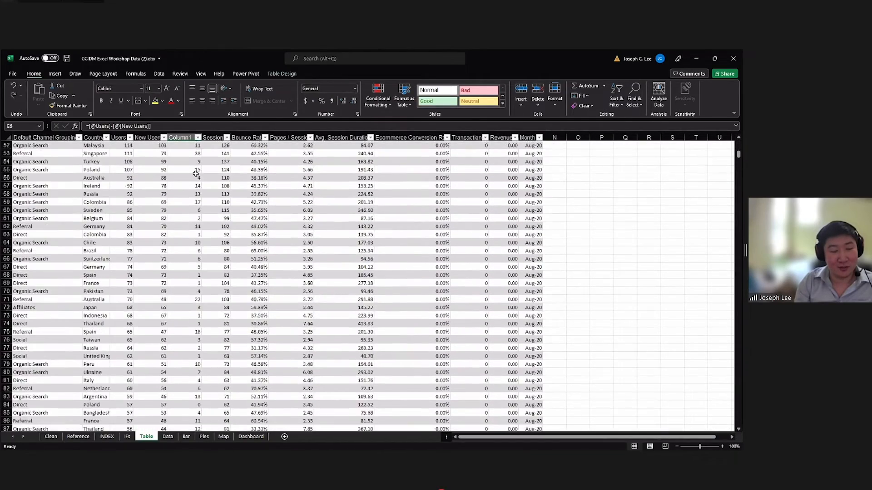
pyautogui.scroll(17, 195, 173)
pyautogui.click(189, 165)
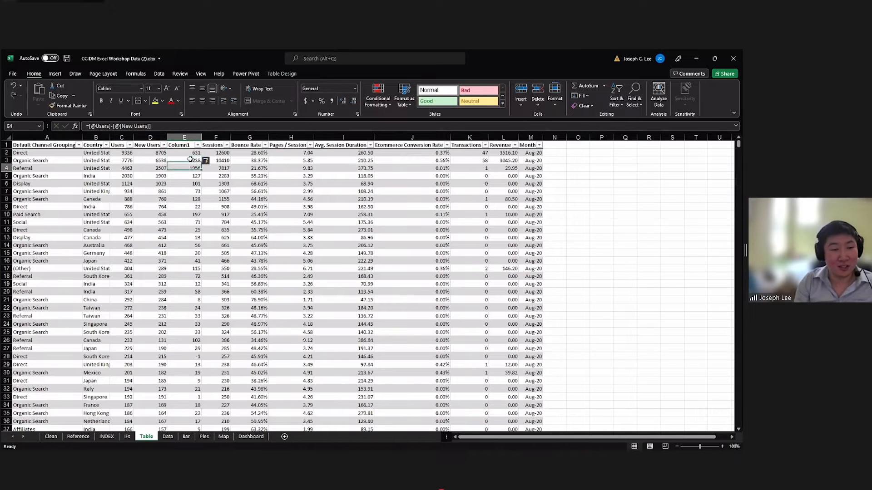
pyautogui.click(187, 153)
pyautogui.click(189, 168)
pyautogui.click(188, 154)
pyautogui.click(190, 168)
pyautogui.click(187, 154)
pyautogui.click(187, 169)
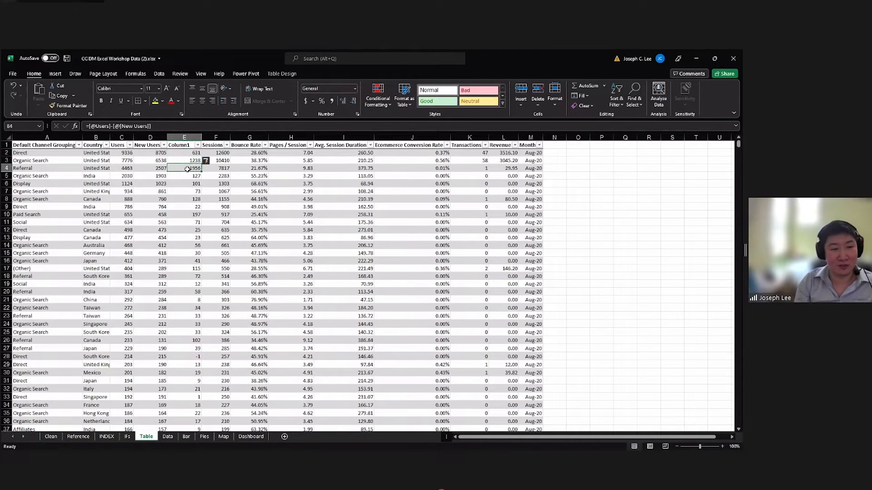
# Rename the Column1 header in E1 as Existing Users.
pyautogui.click(185, 145)
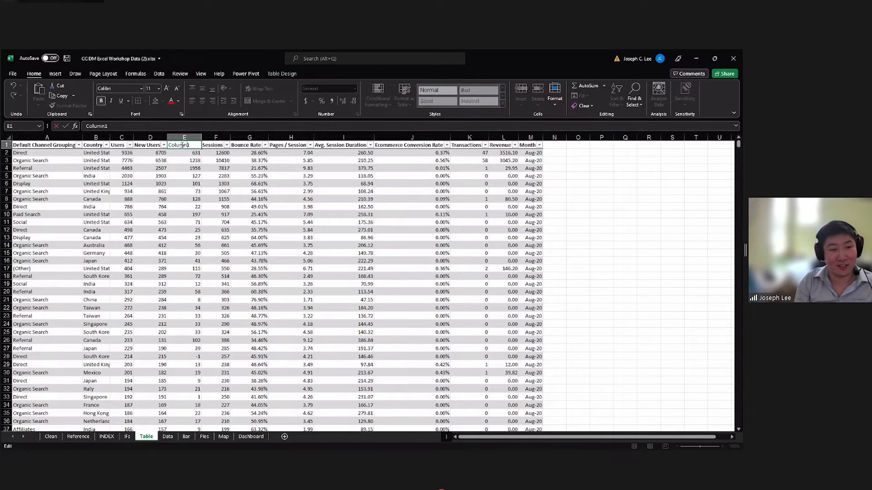
pyautogui.doubleClick(182, 145)
pyautogui.press('Return')
pyautogui.click(184, 145)
pyautogui.doubleClick(184, 144)
pyautogui.doubleClick(184, 144)
pyautogui.click(185, 150)
pyautogui.doubleClick(185, 146)
pyautogui.doubleClick(185, 145)
pyautogui.write('E')
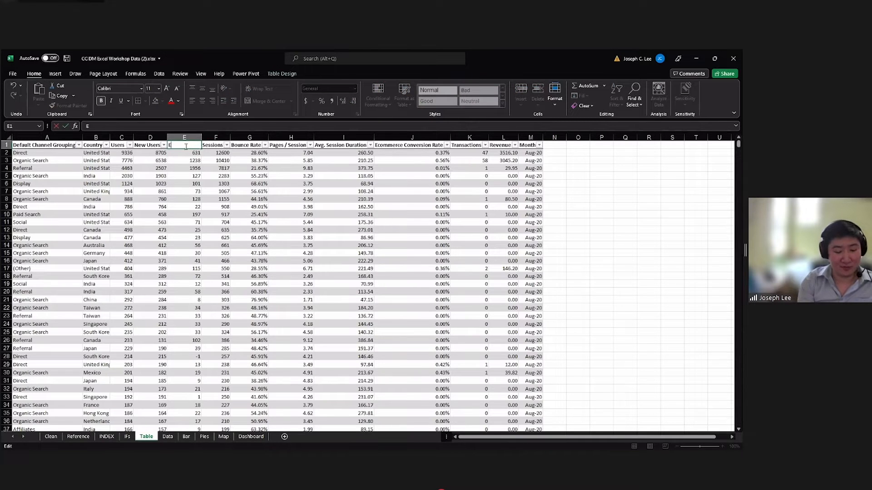
pyautogui.write('xisting U')
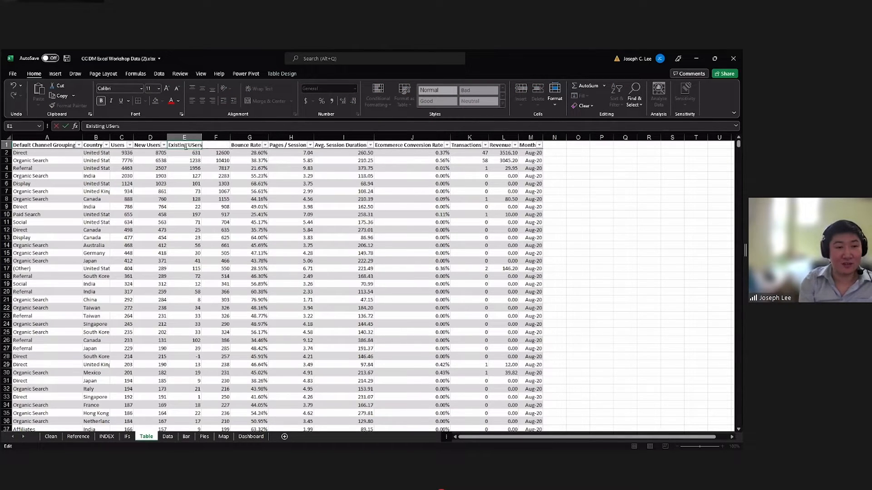
pyautogui.write('sers')
pyautogui.click(205, 224)
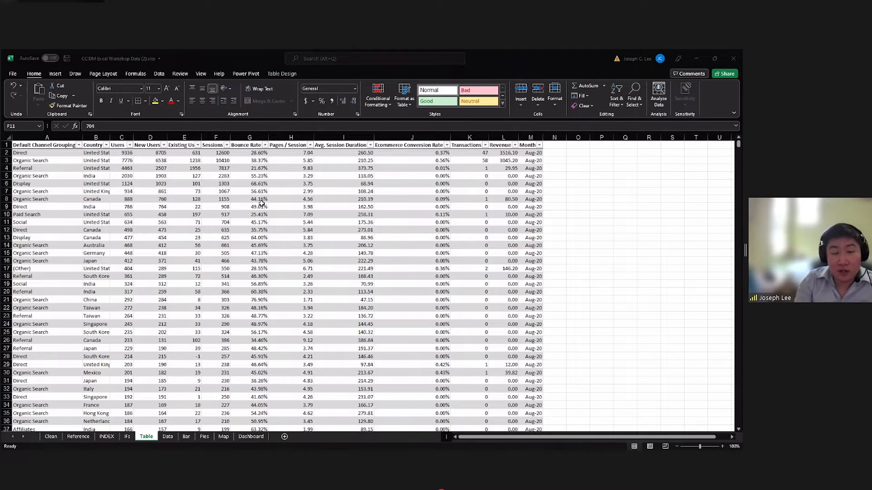
# Turn on the Total Row for the table.
pyautogui.click(334, 206)
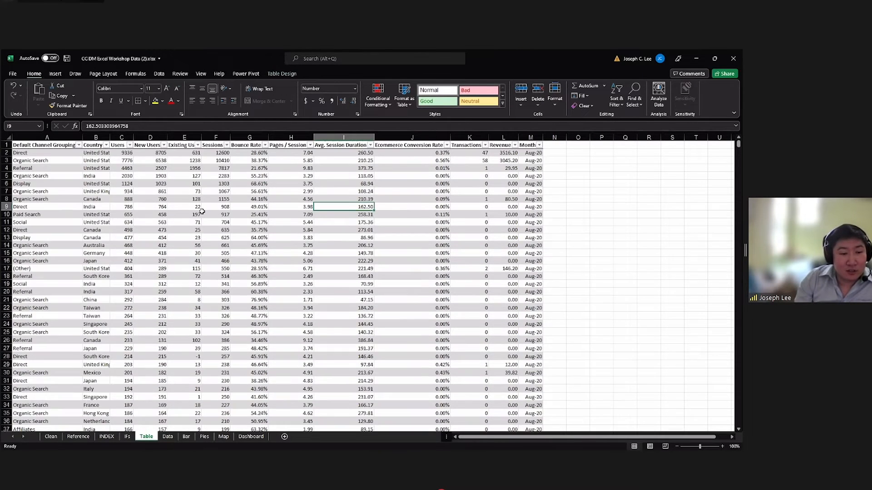
pyautogui.click(256, 200)
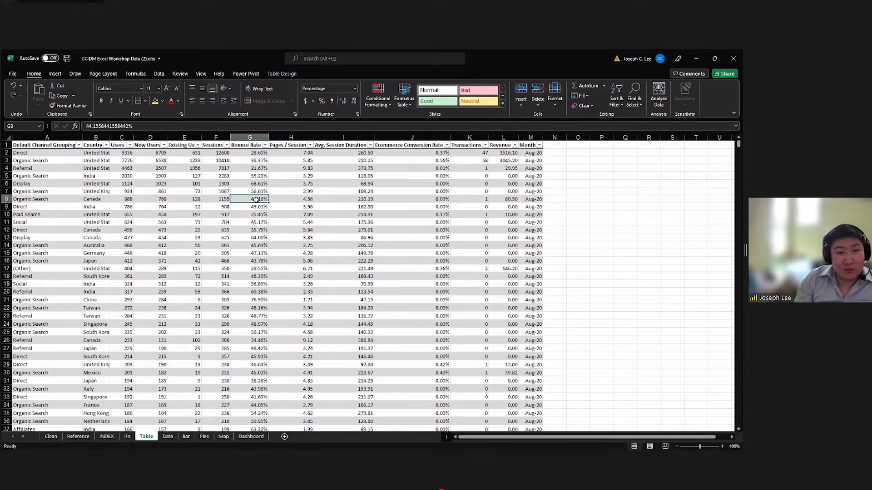
pyautogui.click(287, 72)
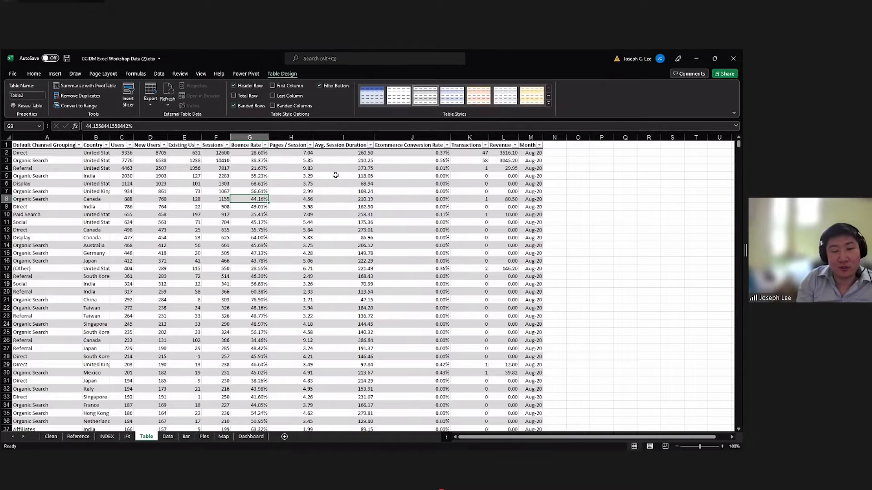
pyautogui.click(233, 96)
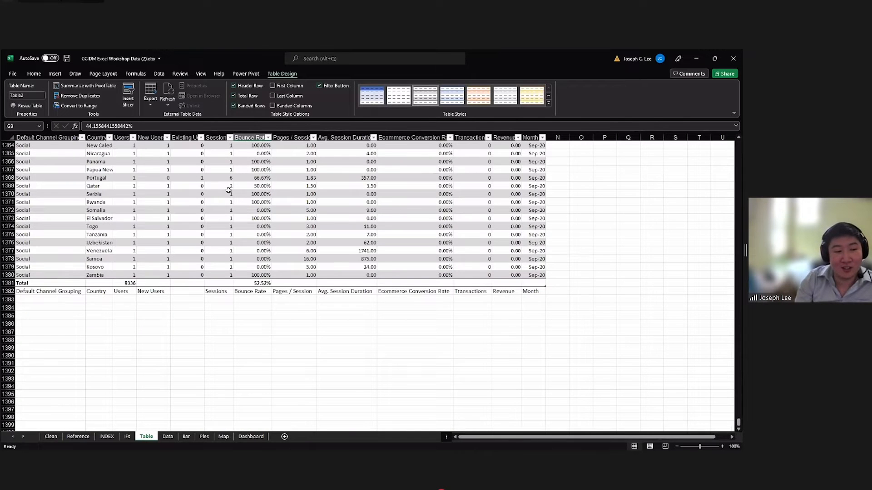
# Examine the total row at the end of the table and the data rows above it.
pyautogui.scroll(6, 225, 238)
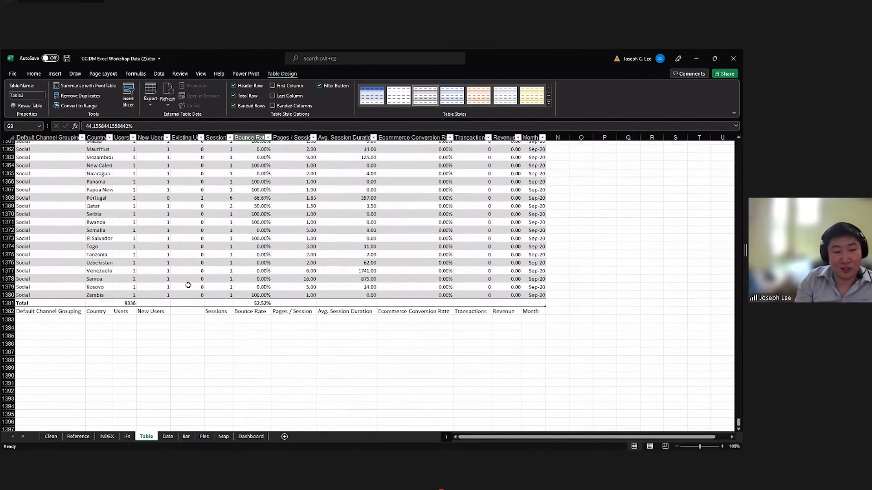
pyautogui.hotkey('ctrl', 'a')
pyautogui.hotkey('ctrl', 'a')
pyautogui.click(107, 308)
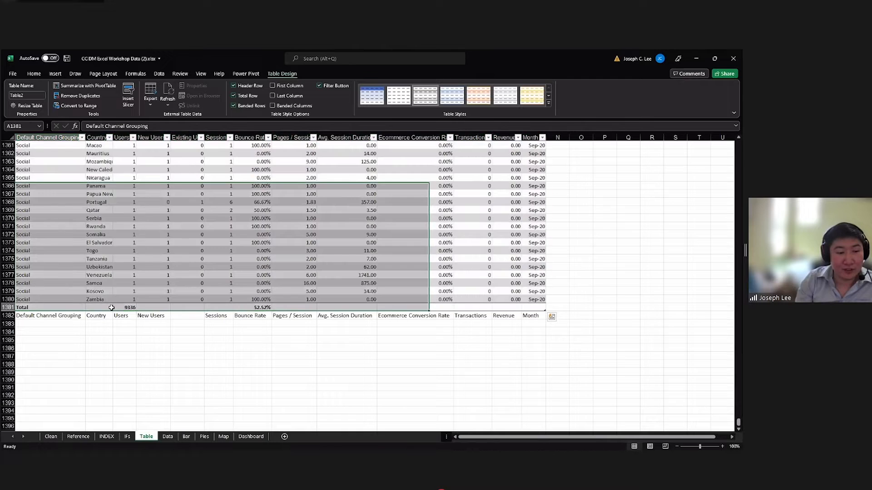
pyautogui.click(133, 309)
pyautogui.moveTo(186, 308); pyautogui.dragTo(393, 310)
pyautogui.scroll(1, 399, 317)
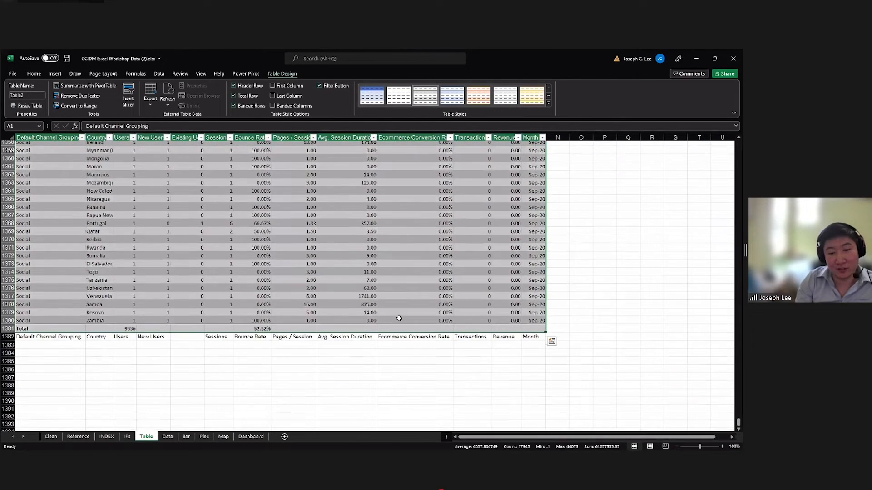
pyautogui.hotkey('ctrl', 'a')
pyautogui.scroll(4, 497, 280)
pyautogui.scroll(-3, 505, 279)
# Set the Revenue column's total in the total row to Sum.
pyautogui.click(504, 332)
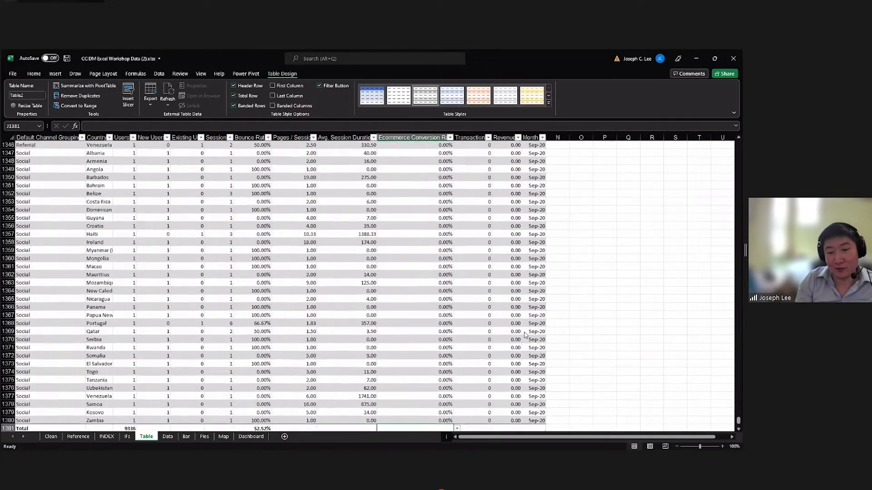
pyautogui.scroll(1, 523, 330)
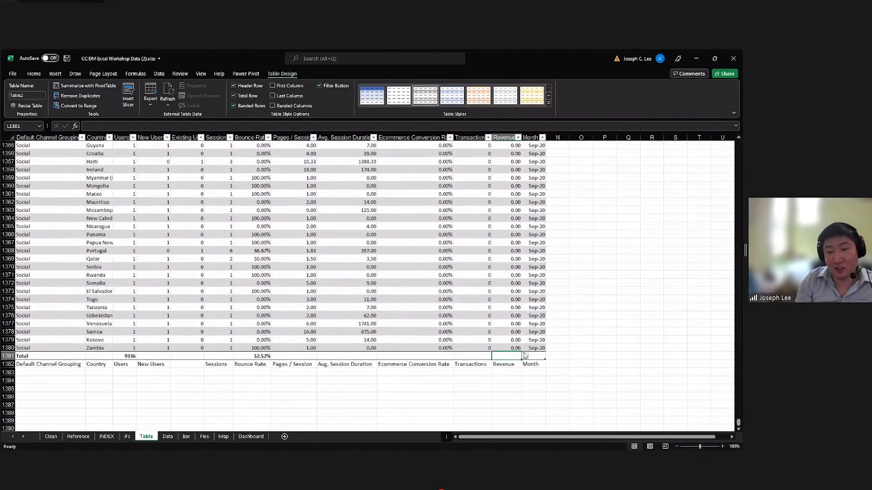
pyautogui.scroll(-2, 525, 327)
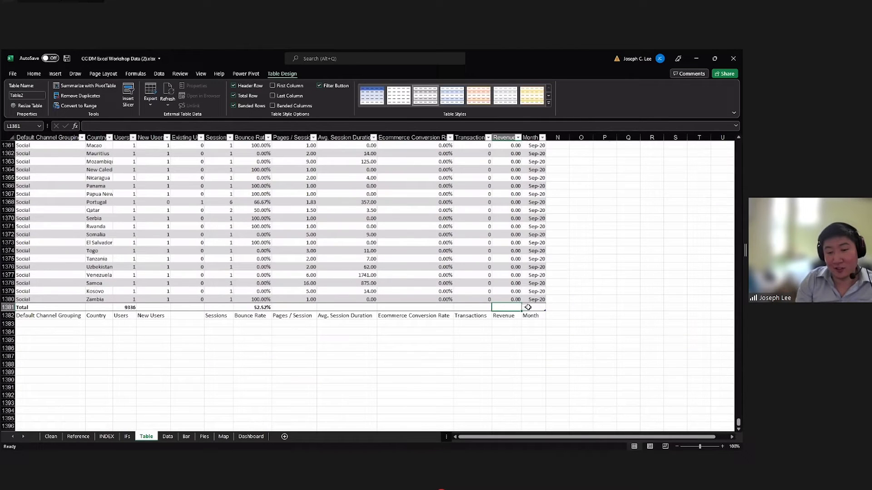
pyautogui.click(525, 308)
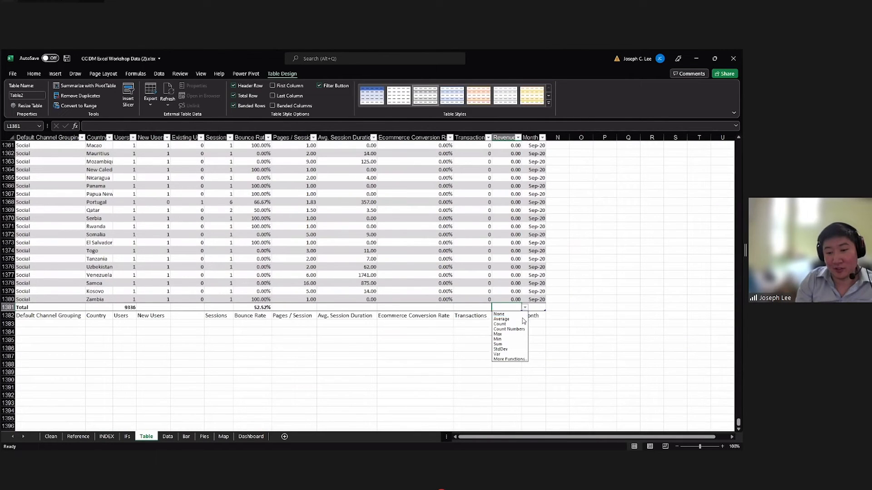
pyautogui.click(499, 344)
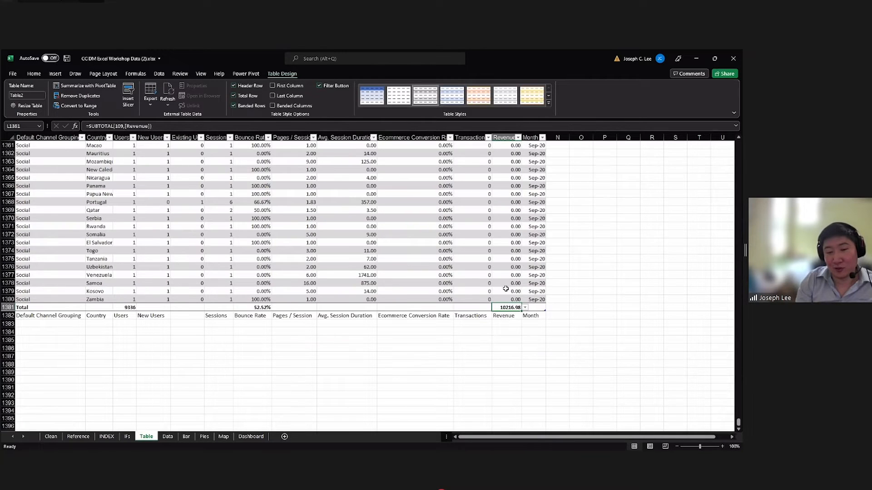
pyautogui.scroll(1, 510, 257)
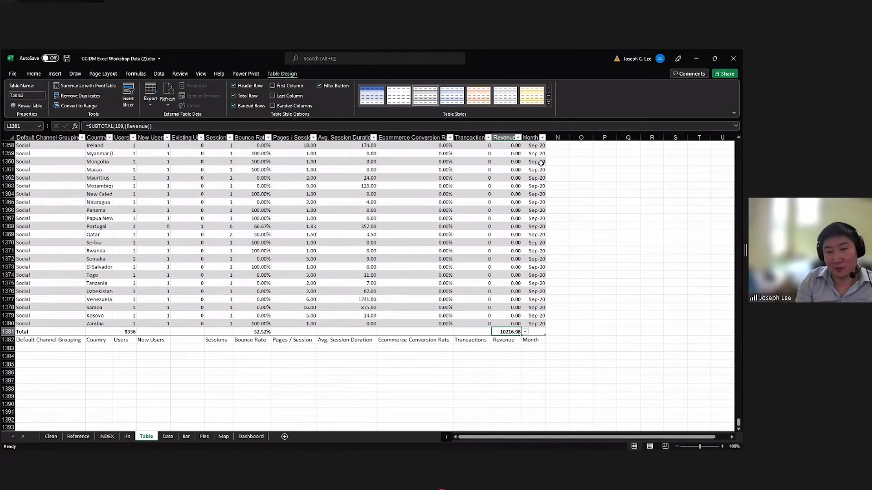
# Set the Users column's total to Average and review the other summary functions offered for that cell.
pyautogui.click(484, 333)
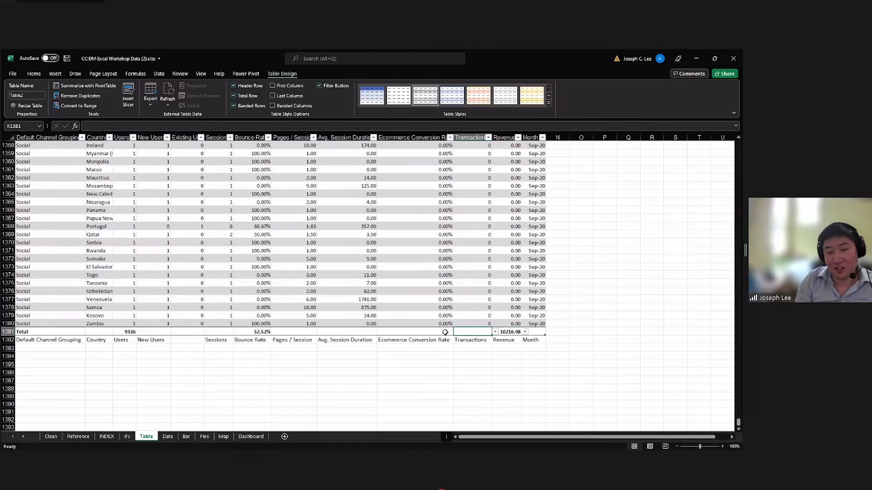
pyautogui.click(445, 332)
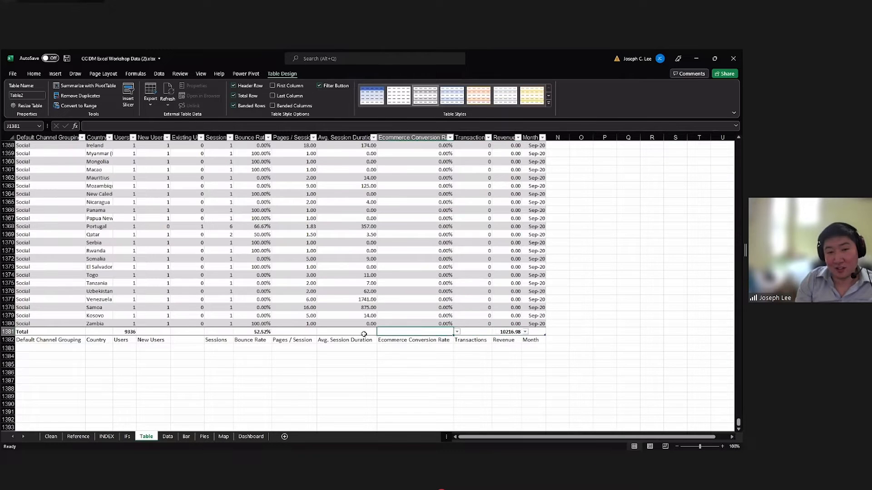
pyautogui.click(181, 332)
pyautogui.click(160, 332)
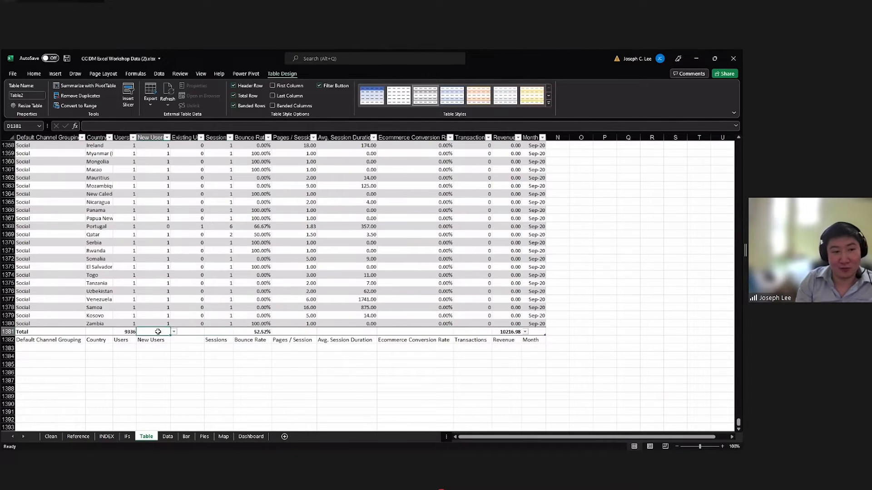
pyautogui.click(131, 332)
pyautogui.click(140, 331)
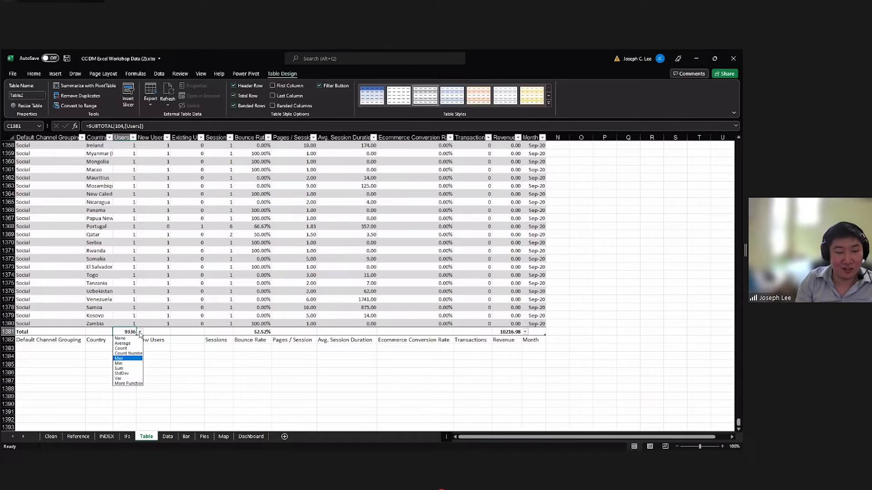
pyautogui.click(123, 343)
pyautogui.click(140, 333)
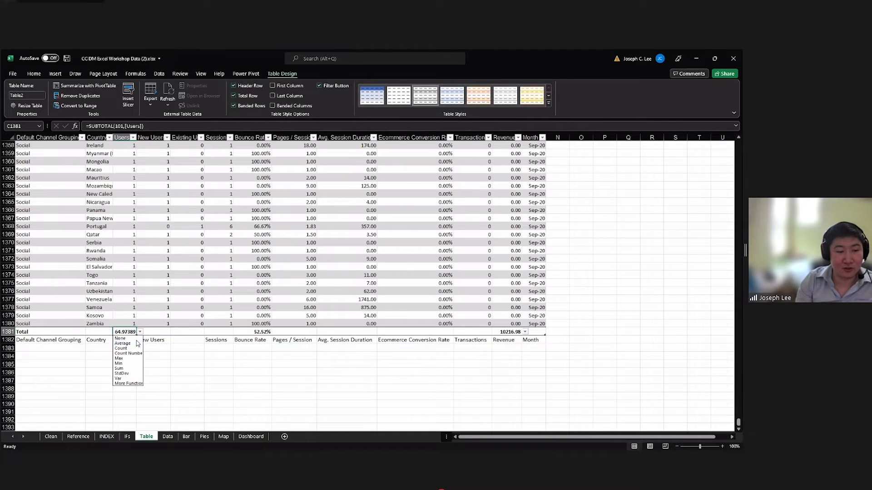
pyautogui.click(140, 333)
pyautogui.click(140, 332)
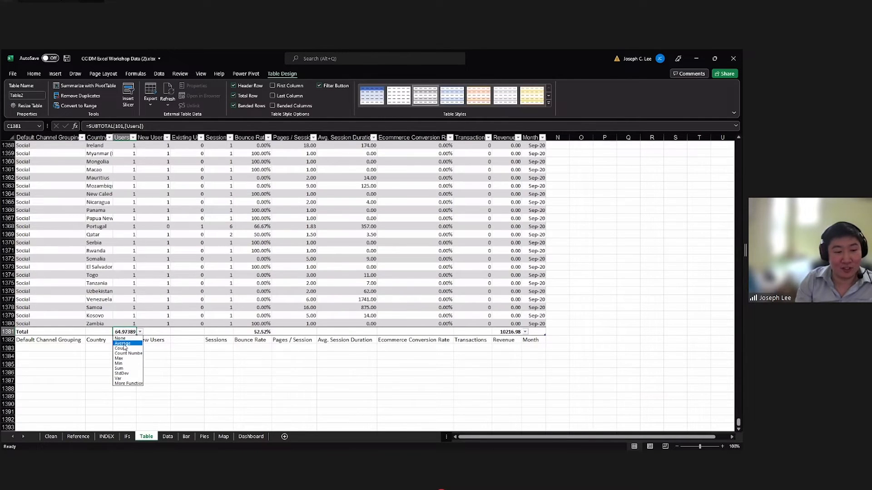
pyautogui.click(100, 352)
pyautogui.click(150, 332)
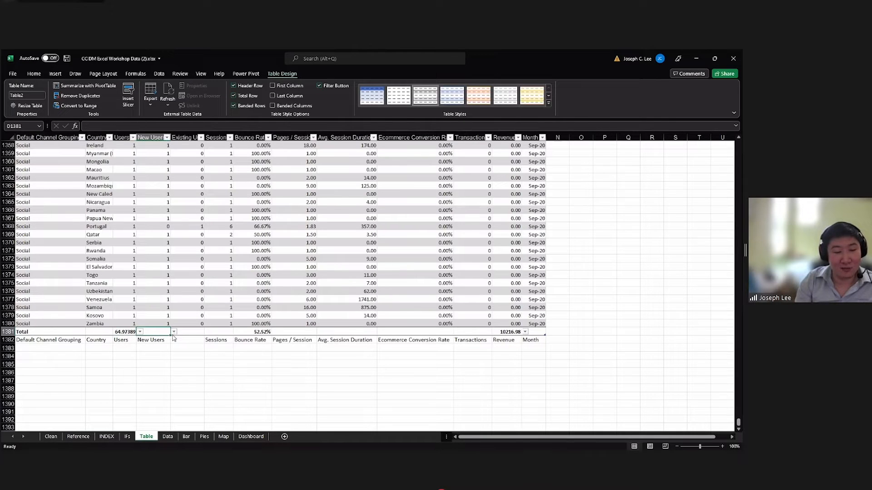
pyautogui.scroll(4, 178, 333)
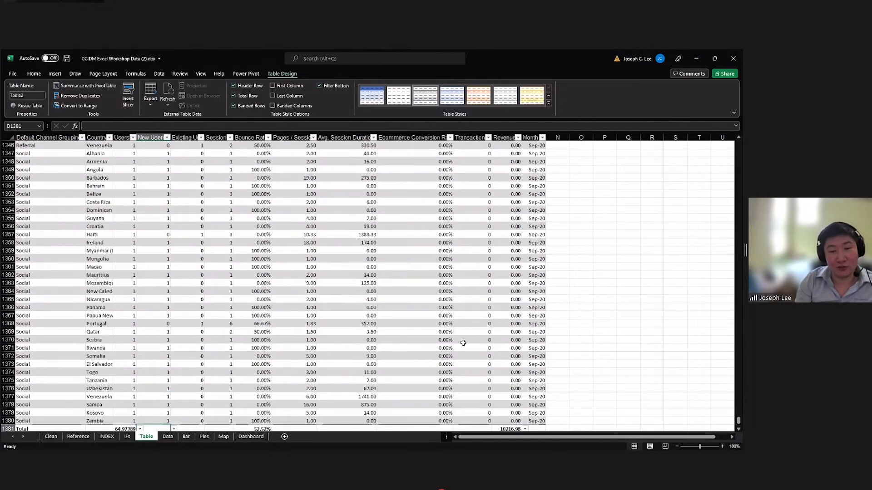
pyautogui.scroll(4, 602, 363)
pyautogui.moveTo(737, 420); pyautogui.dragTo(736, 417)
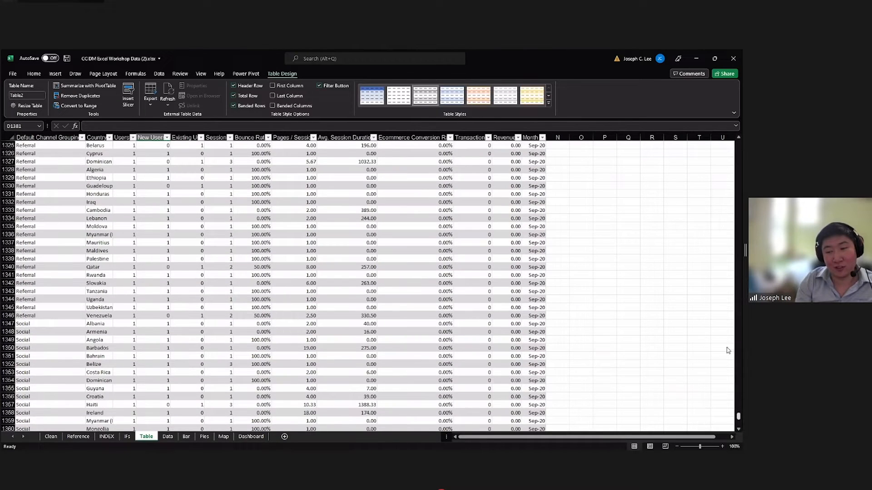
pyautogui.moveTo(723, 288); pyautogui.dragTo(212, 323)
pyautogui.scroll(5, 76, 185)
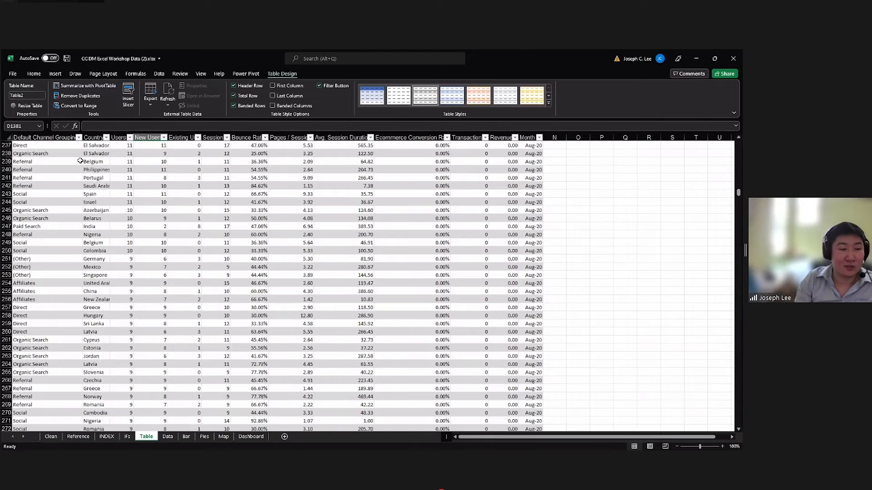
pyautogui.click(46, 219)
pyautogui.write('unite')
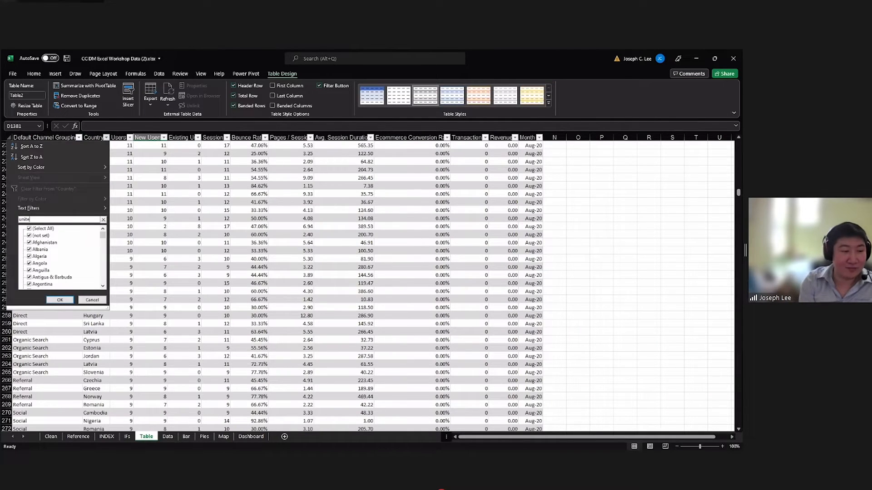
pyautogui.write('d')
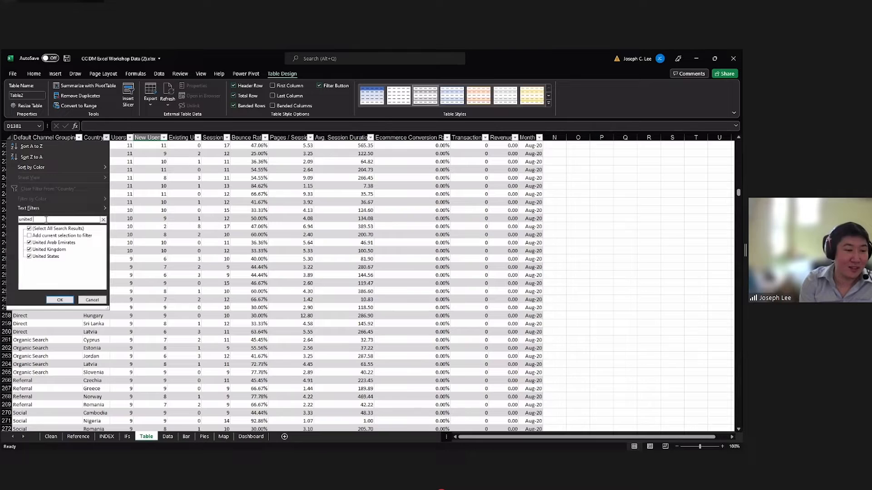
pyautogui.click(91, 300)
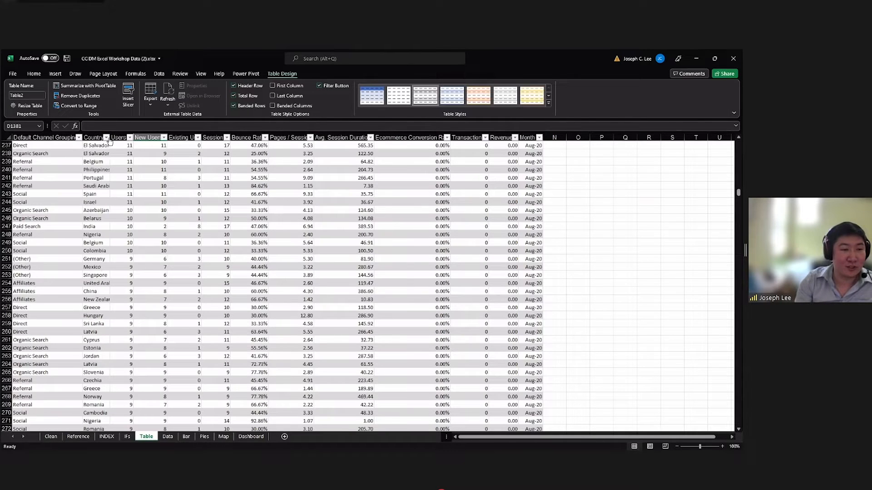
# Filter the Country column to show only United Kingdom, searching the country list for "united".
pyautogui.click(107, 138)
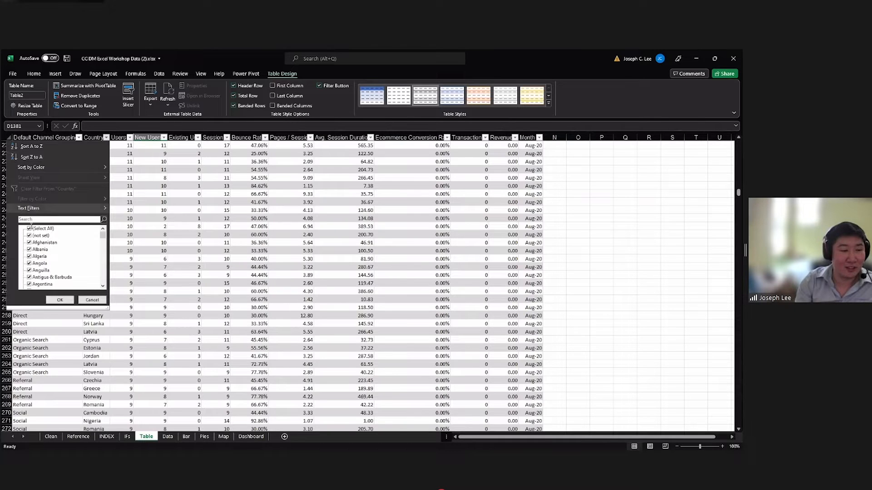
pyautogui.click(27, 220)
pyautogui.write('united')
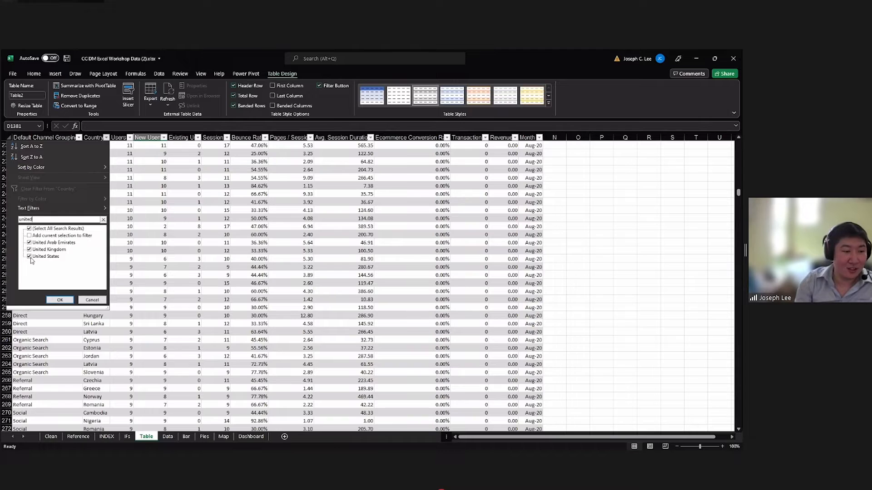
pyautogui.click(29, 250)
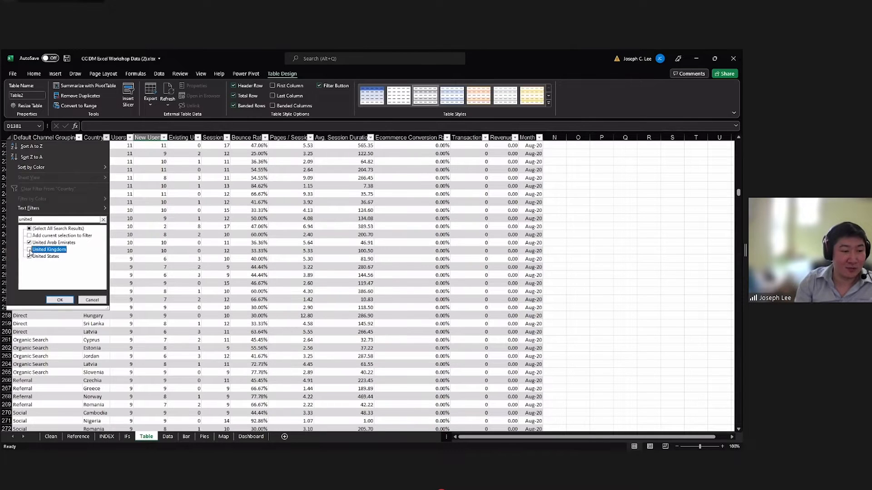
pyautogui.click(29, 229)
pyautogui.click(29, 229)
pyautogui.click(29, 250)
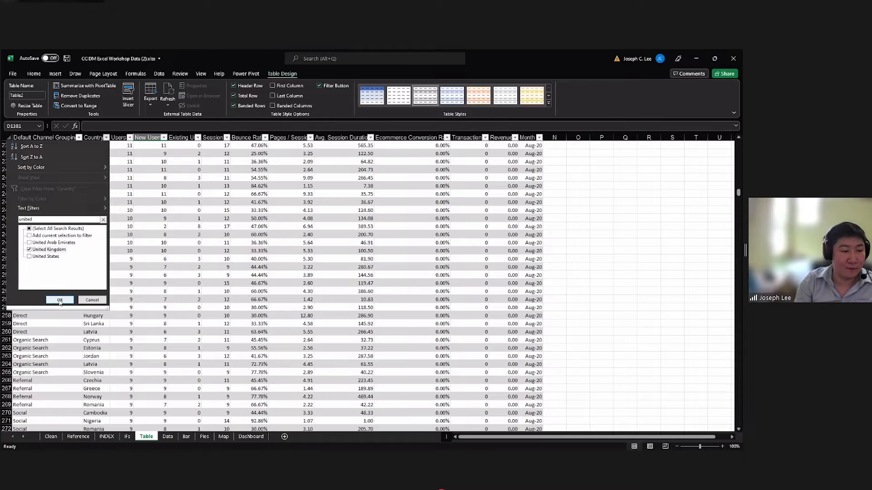
pyautogui.click(59, 300)
# Examine the total row's Users, Bounce Rate and Revenue results for the filtered United Kingdom rows.
pyautogui.scroll(3, 136, 292)
pyautogui.moveTo(104, 153); pyautogui.dragTo(104, 233)
pyautogui.moveTo(50, 267); pyautogui.dragTo(529, 267)
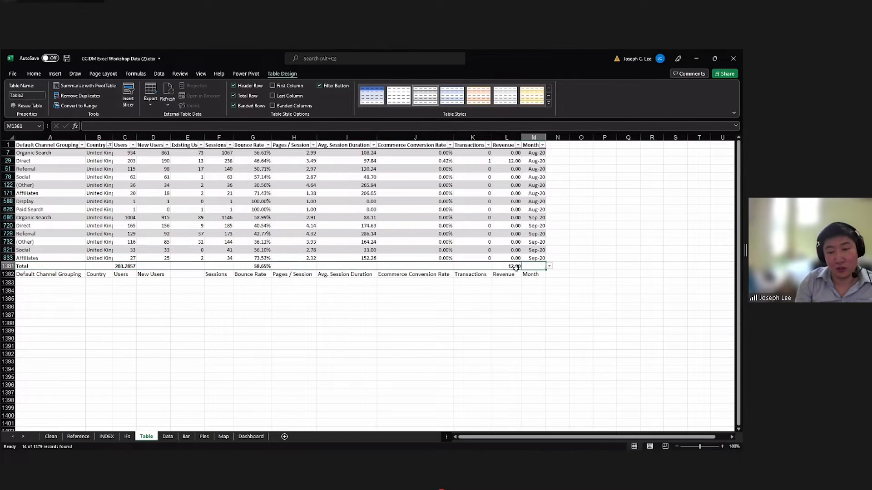
pyautogui.click(125, 267)
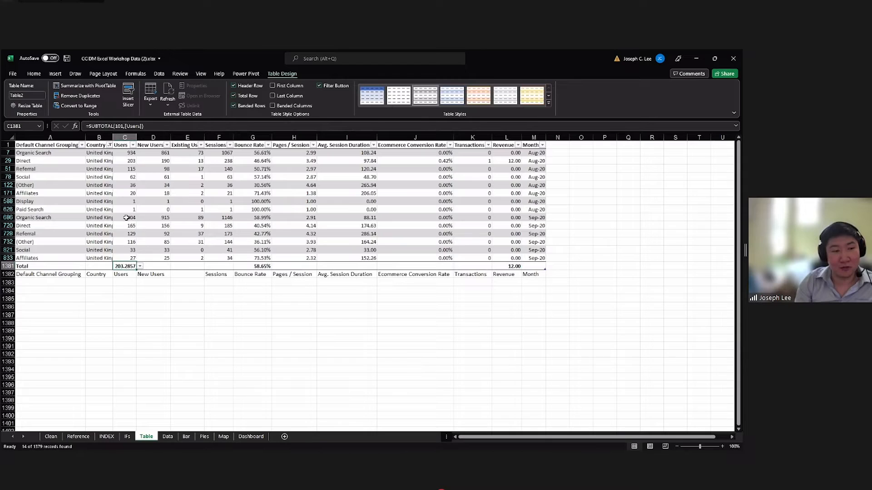
pyautogui.click(131, 153)
pyautogui.moveTo(131, 152); pyautogui.dragTo(131, 210)
pyautogui.click(126, 266)
pyautogui.click(251, 274)
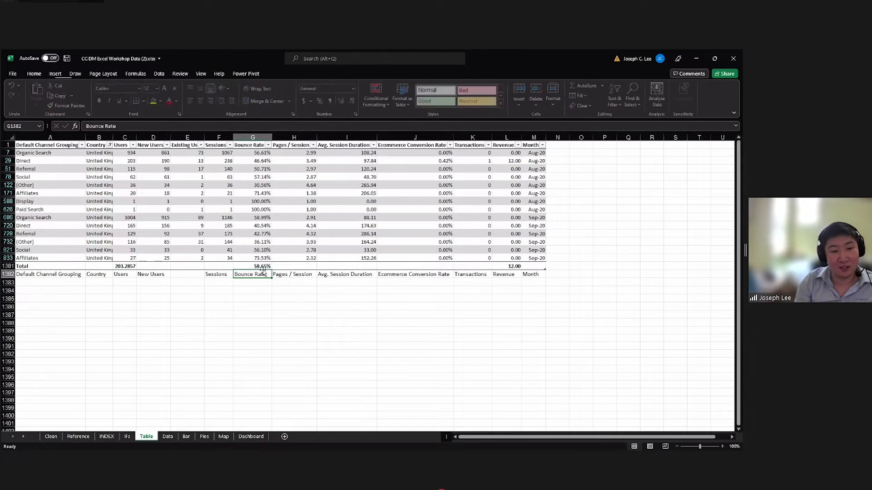
pyautogui.click(274, 264)
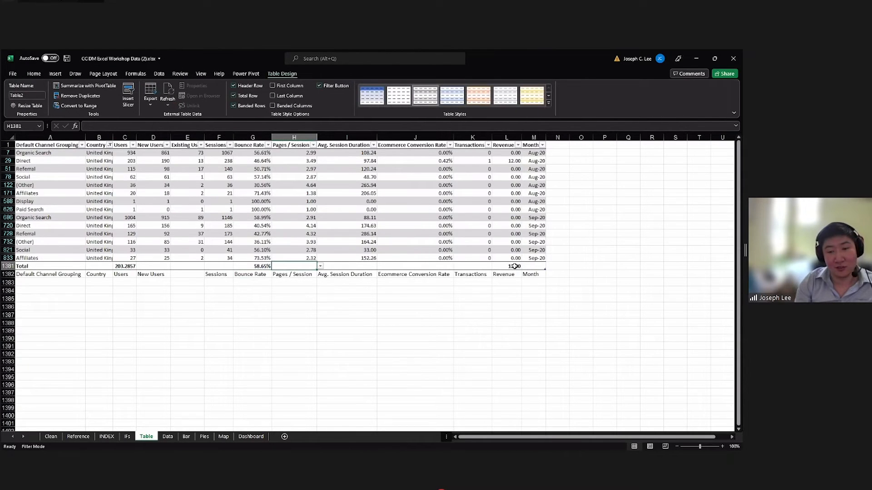
pyautogui.hotkey('ctrl', 'a')
pyautogui.click(517, 266)
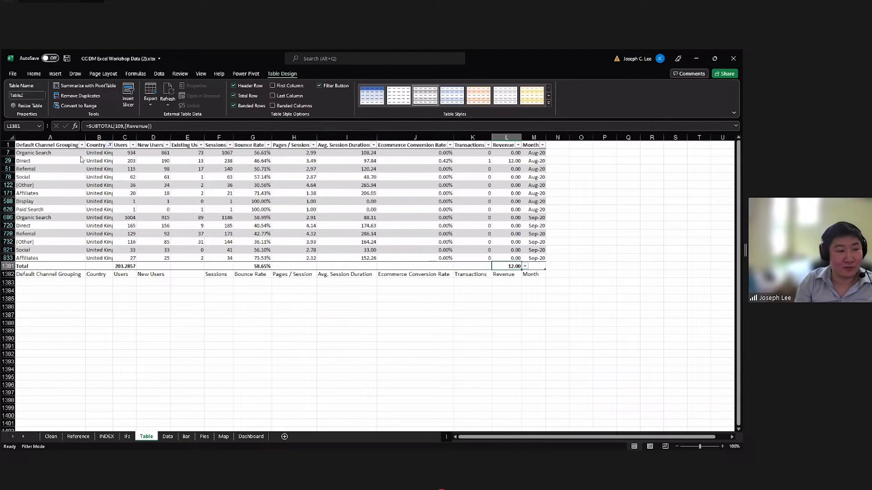
# Clear the filter from the Country column.
pyautogui.click(109, 145)
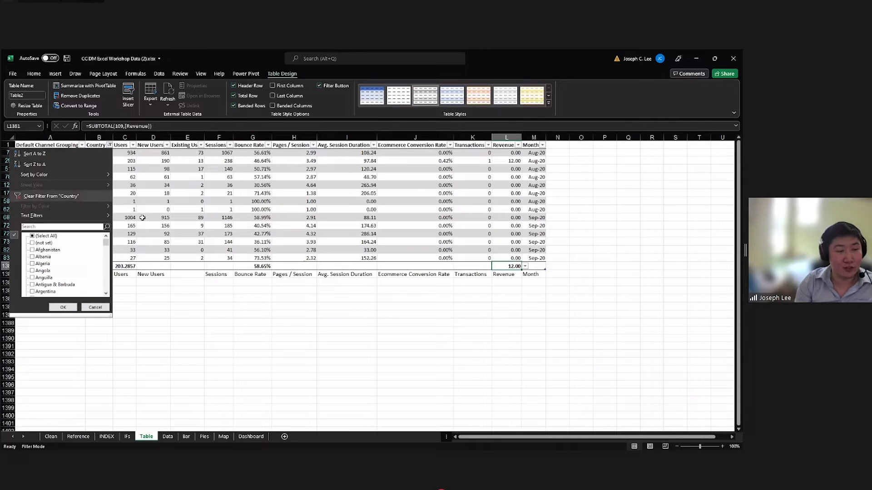
pyautogui.click(179, 224)
pyautogui.scroll(-3, 288, 226)
pyautogui.scroll(3, 288, 226)
pyautogui.click(290, 222)
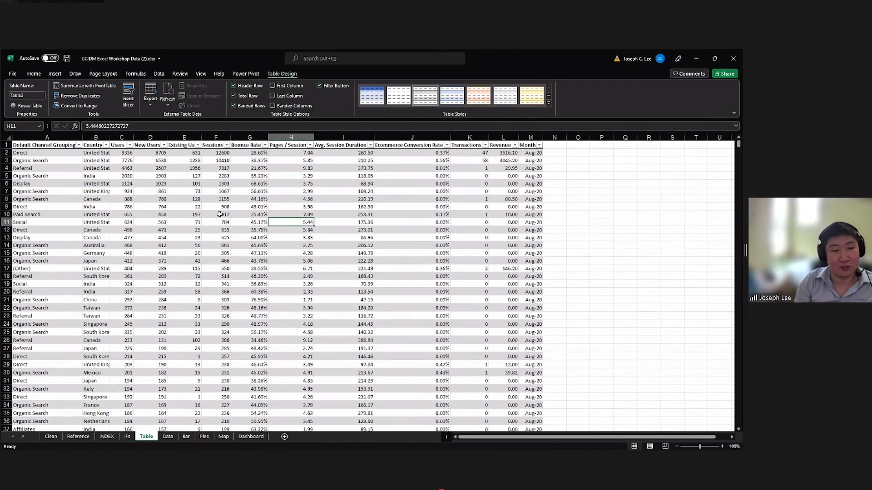
pyautogui.click(220, 214)
pyautogui.click(276, 253)
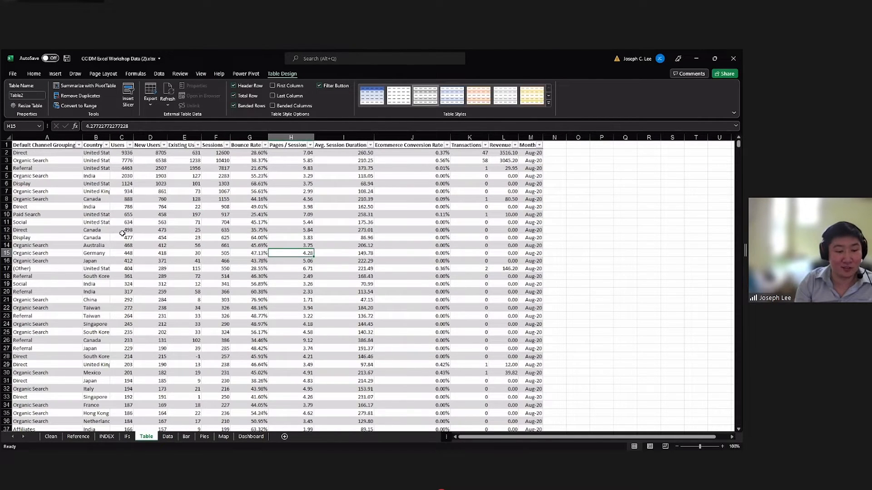
pyautogui.click(52, 147)
pyautogui.click(62, 162)
pyautogui.click(54, 153)
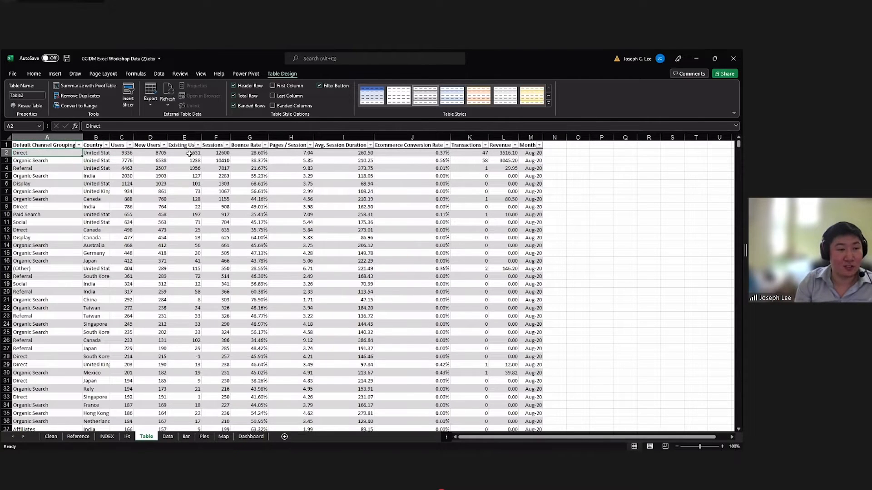
pyautogui.click(127, 168)
# Create a PivotTable from Table2 on a new worksheet.
pyautogui.click(40, 153)
pyautogui.click(54, 75)
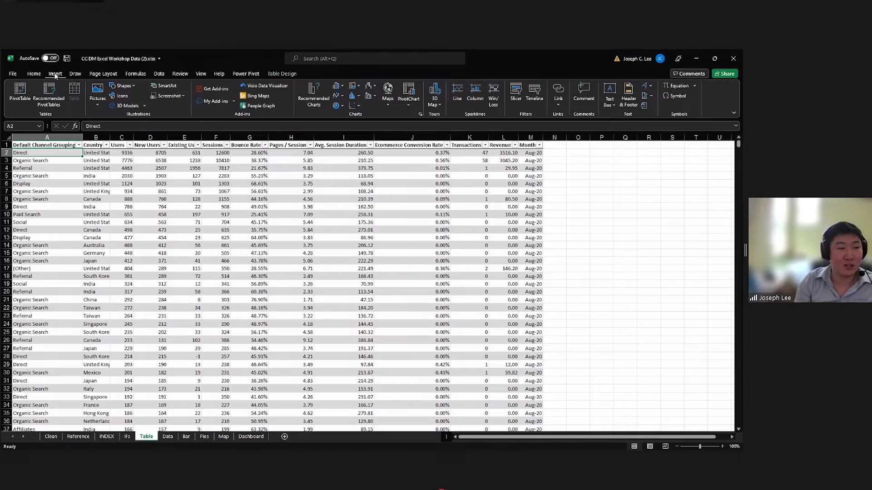
pyautogui.click(20, 92)
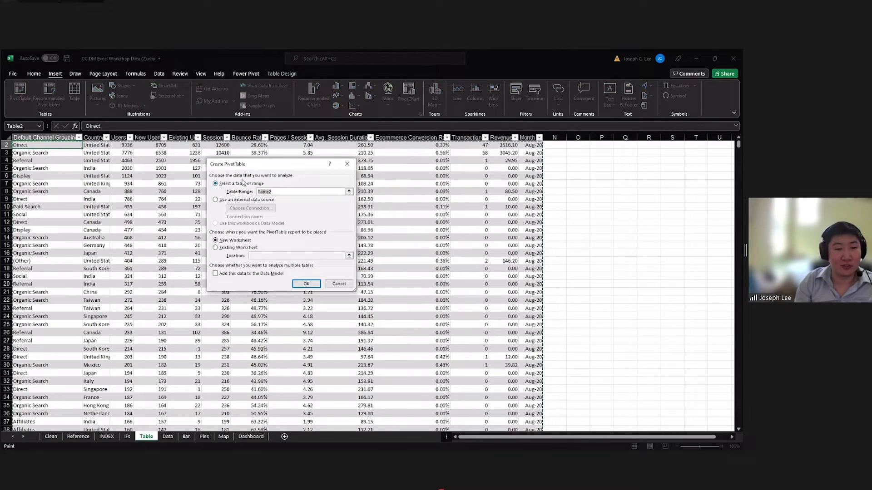
pyautogui.click(305, 285)
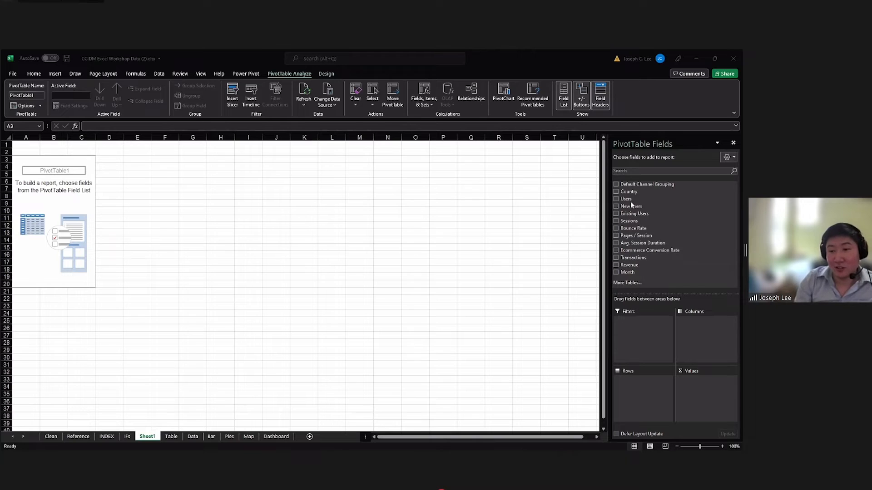
# Build the pivot report with Country as rows and the sum of Sessions as values.
pyautogui.moveTo(638, 188); pyautogui.dragTo(653, 196)
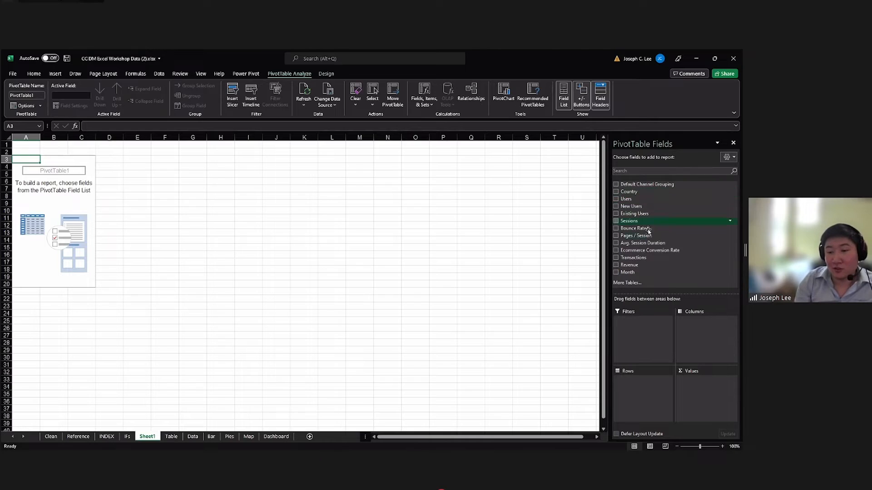
pyautogui.moveTo(642, 192); pyautogui.dragTo(702, 386)
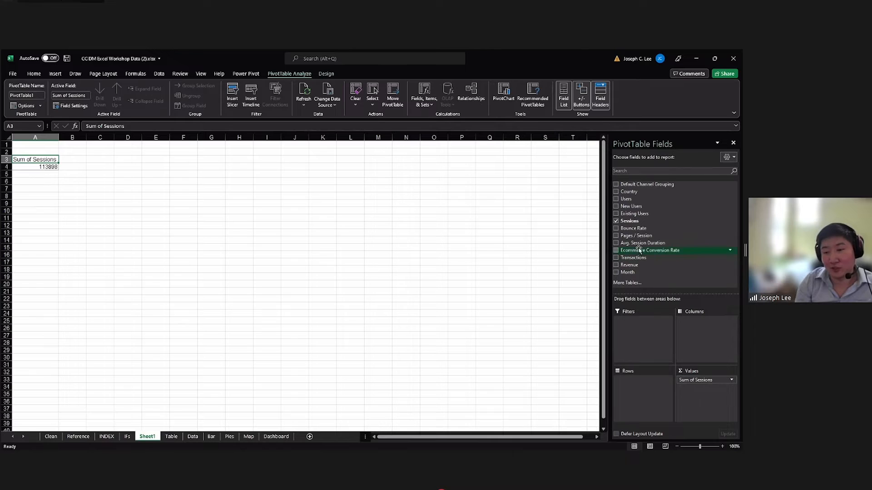
pyautogui.moveTo(633, 193); pyautogui.dragTo(636, 386)
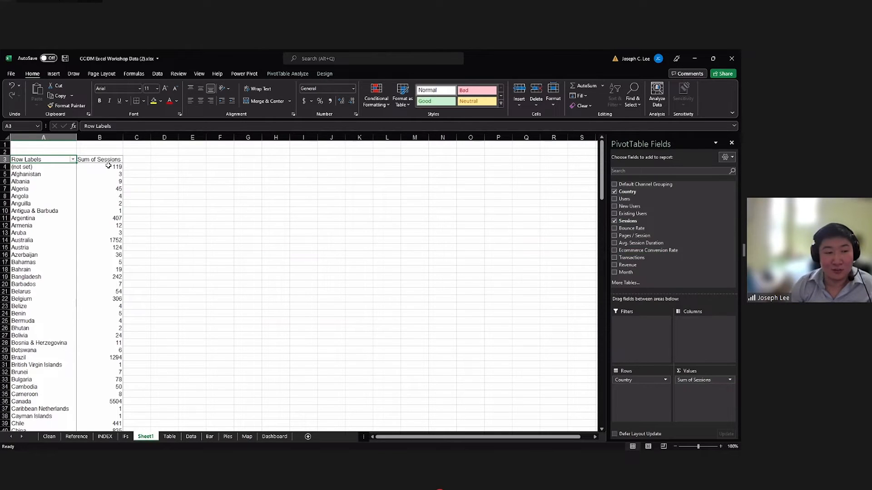
pyautogui.moveTo(108, 166); pyautogui.dragTo(105, 257)
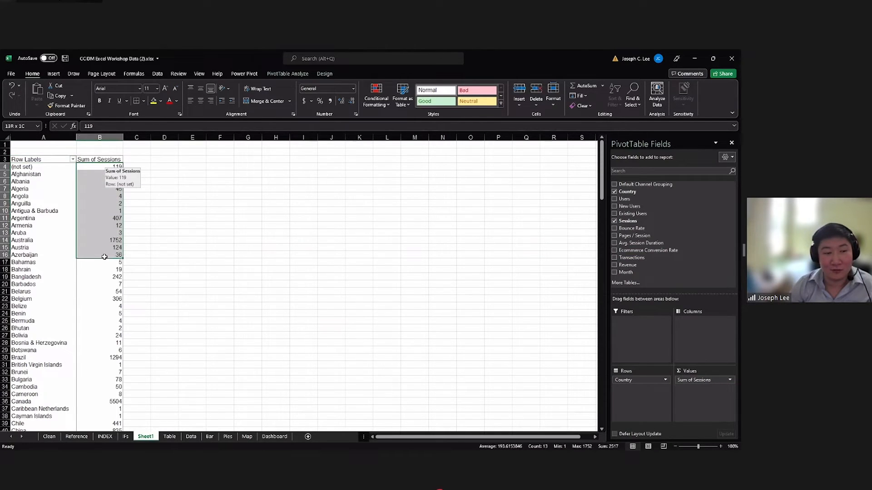
# Try Month as the pivot report's columns and remove both the Month and Months fields again.
pyautogui.moveTo(626, 273); pyautogui.dragTo(684, 324)
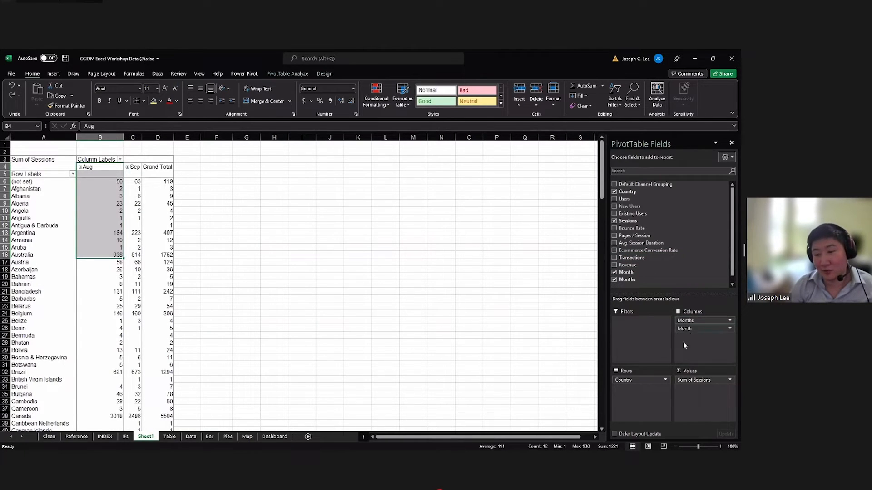
pyautogui.moveTo(635, 380); pyautogui.dragTo(631, 401)
pyautogui.moveTo(689, 329); pyautogui.dragTo(661, 260)
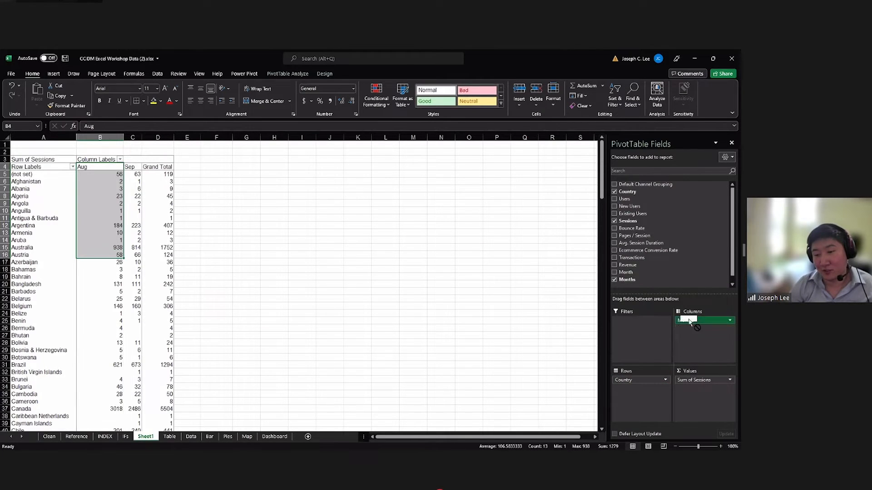
pyautogui.moveTo(689, 320); pyautogui.dragTo(646, 255)
# Try Country as the pivot report's columns, look across the wide layout and move Country back to the rows.
pyautogui.moveTo(646, 383); pyautogui.dragTo(706, 324)
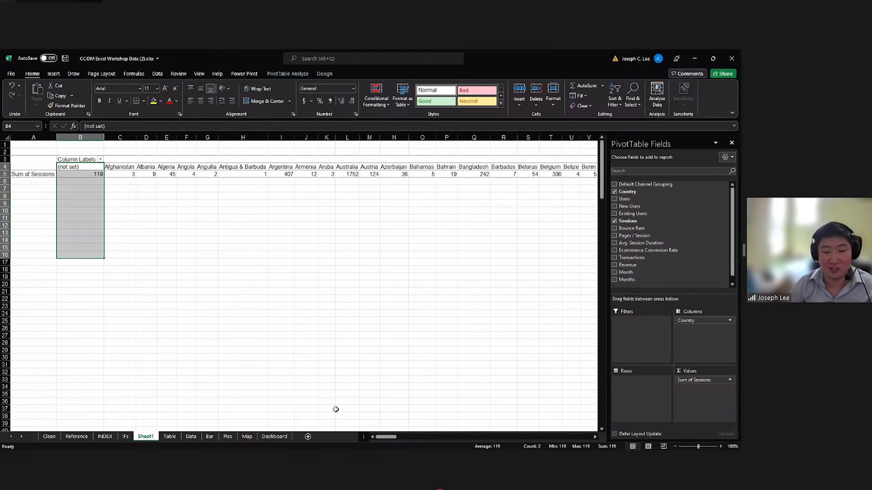
pyautogui.moveTo(384, 438); pyautogui.dragTo(475, 431)
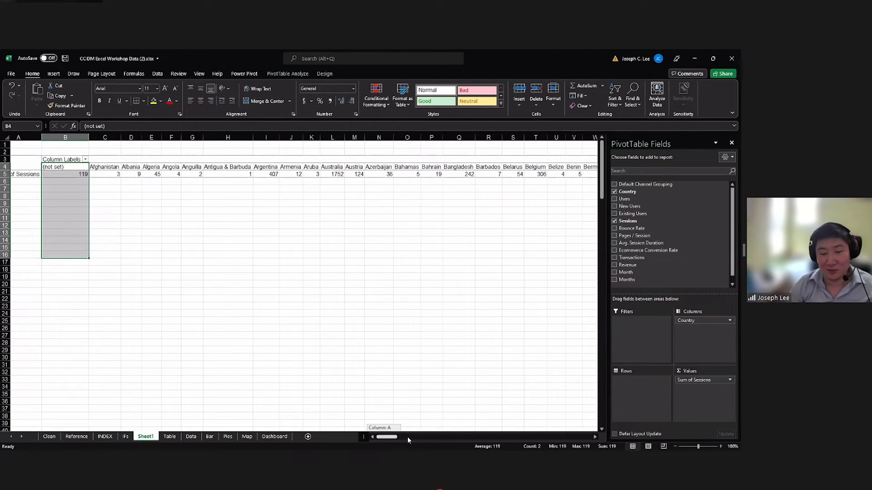
pyautogui.moveTo(404, 436); pyautogui.dragTo(401, 437)
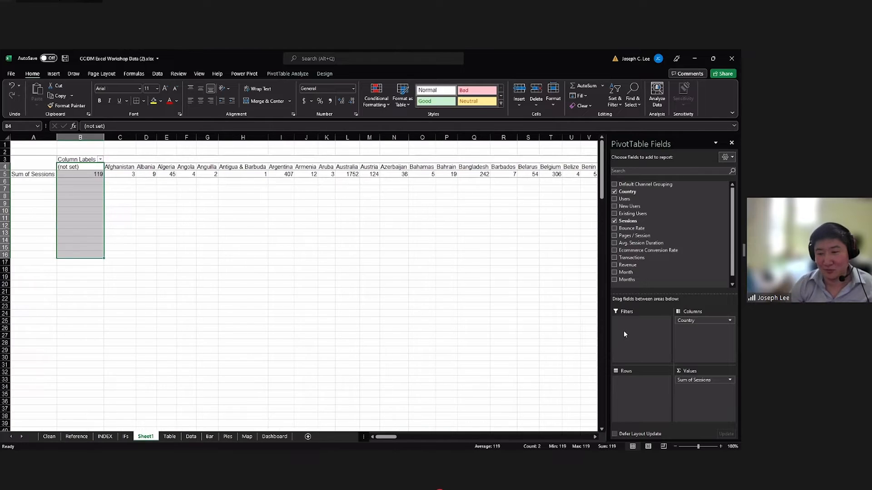
pyautogui.moveTo(688, 322); pyautogui.dragTo(641, 387)
# Add the Month field as the pivot report's columns to split the sessions of each country by month.
pyautogui.moveTo(626, 273); pyautogui.dragTo(704, 340)
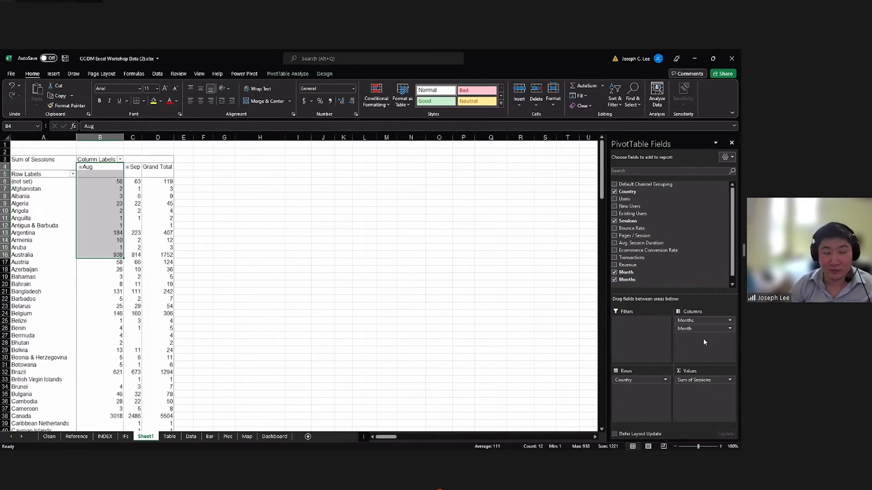
pyautogui.click(397, 287)
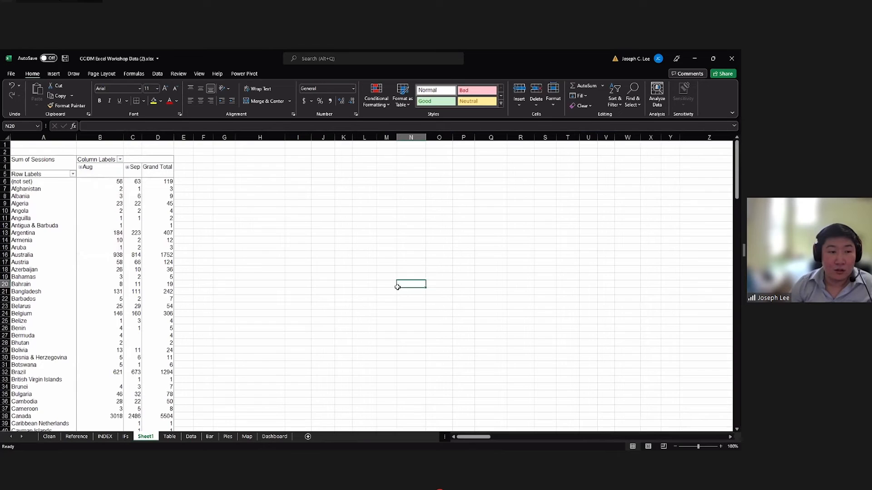
pyautogui.click(117, 188)
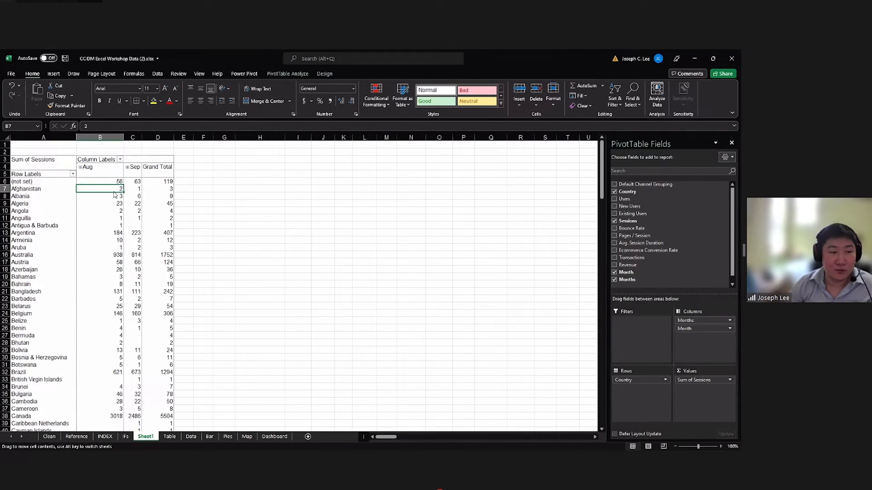
# Compare the August and September session figures of the first countries in the pivot report, such as Afghanistan, Albania, Algeria and Angola.
pyautogui.click(113, 203)
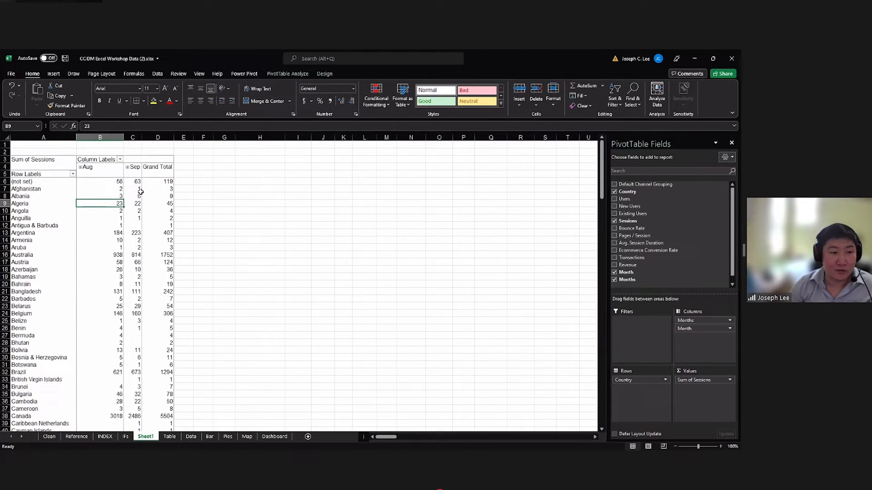
pyautogui.click(136, 189)
pyautogui.click(135, 196)
pyautogui.click(111, 191)
pyautogui.click(110, 197)
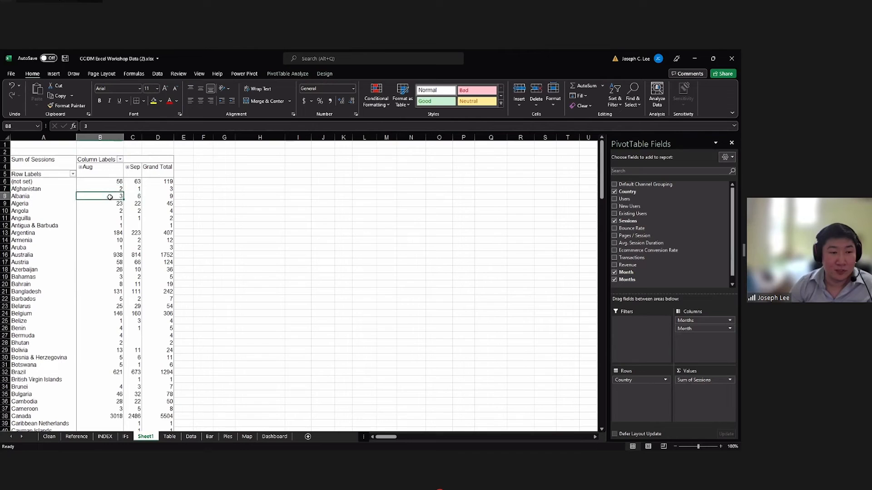
pyautogui.click(134, 191)
pyautogui.click(133, 202)
pyautogui.click(115, 190)
pyautogui.click(113, 197)
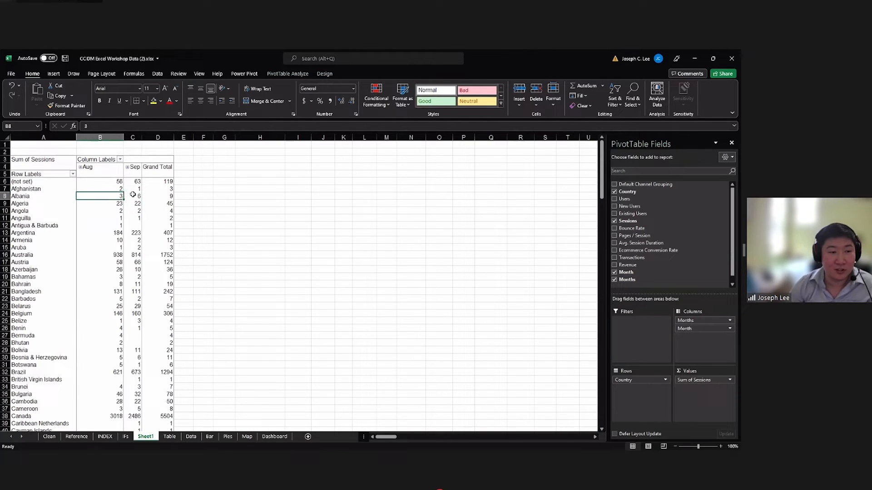
pyautogui.click(136, 189)
pyautogui.click(135, 196)
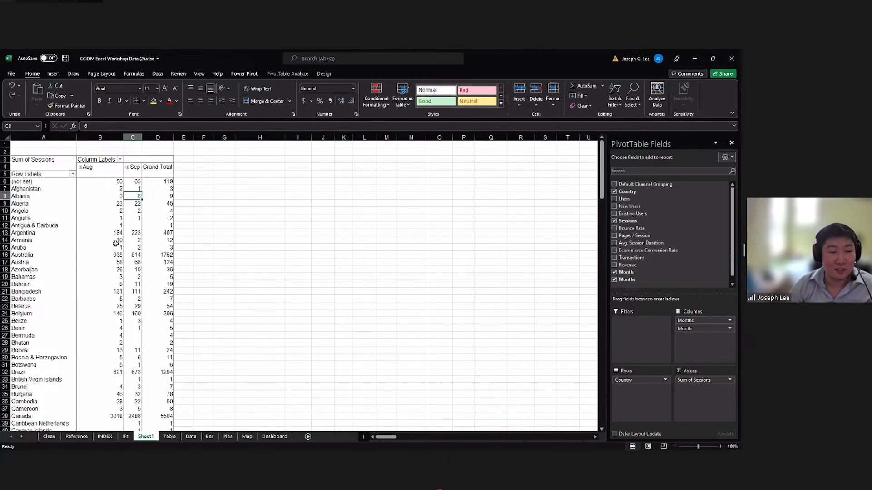
pyautogui.scroll(-1, 116, 241)
pyautogui.click(111, 198)
pyautogui.click(112, 189)
pyautogui.click(131, 182)
pyautogui.click(118, 182)
pyautogui.click(129, 188)
pyautogui.click(113, 189)
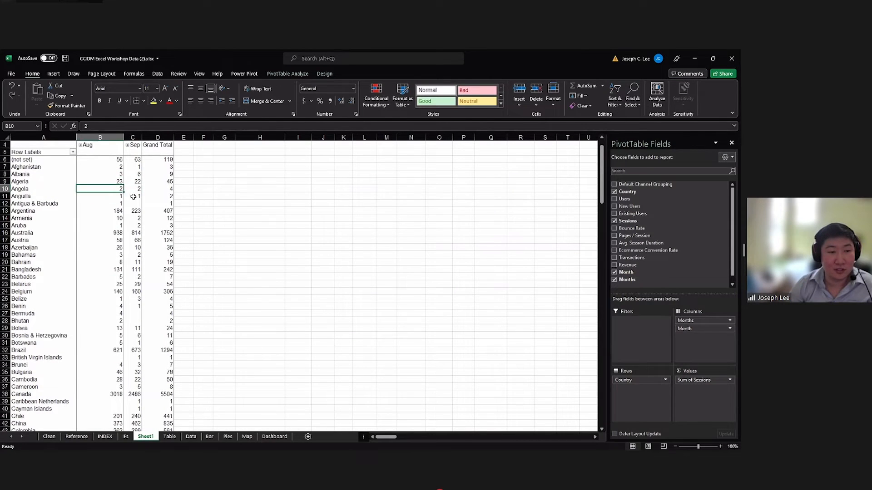
pyautogui.scroll(1, 114, 195)
# Look over the source rows on the Table sheet and compare them with the monthly figures of the pivot report on Sheet1.
pyautogui.click(169, 437)
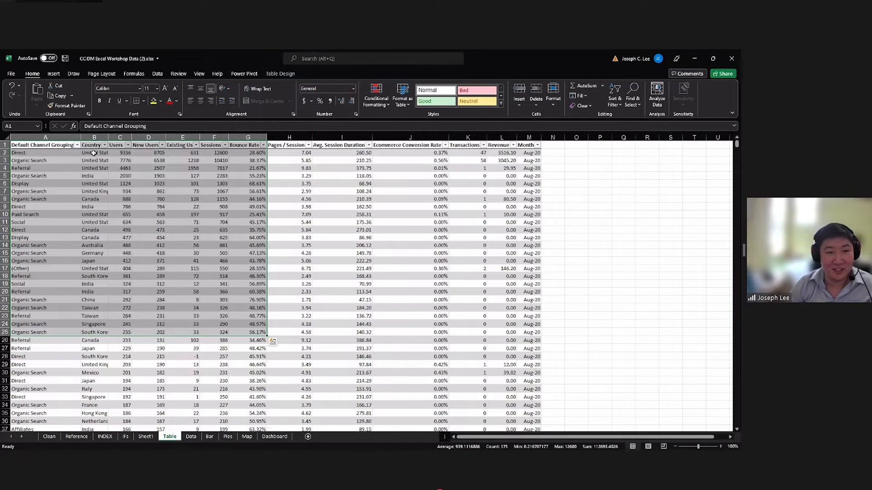
pyautogui.moveTo(94, 153); pyautogui.dragTo(470, 362)
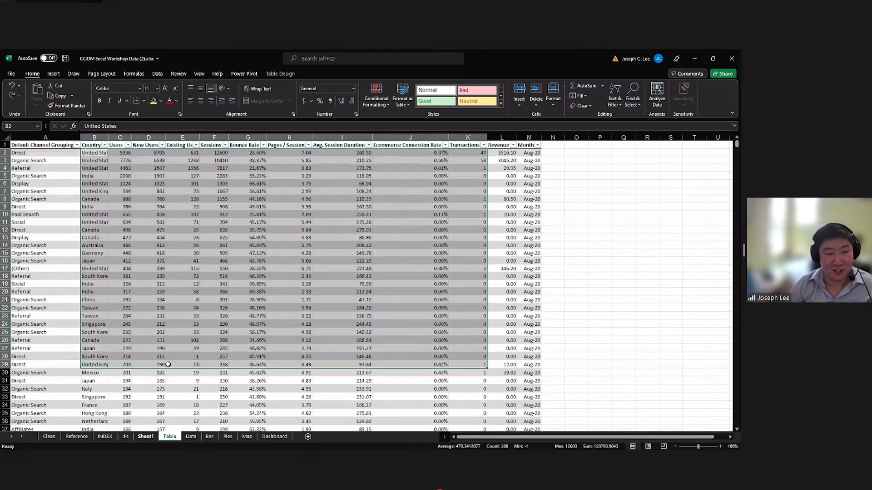
pyautogui.click(146, 436)
pyautogui.click(93, 233)
pyautogui.click(97, 188)
pyautogui.click(98, 182)
pyautogui.moveTo(101, 188); pyautogui.dragTo(129, 216)
pyautogui.click(126, 217)
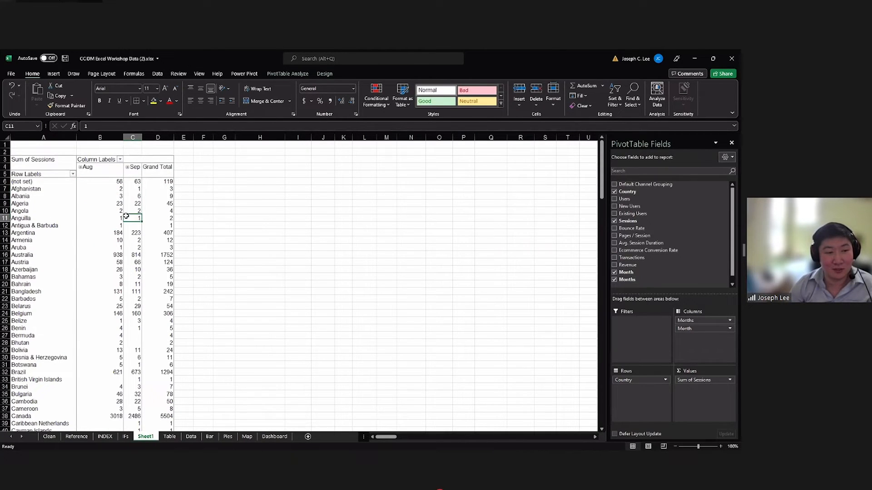
pyautogui.click(110, 190)
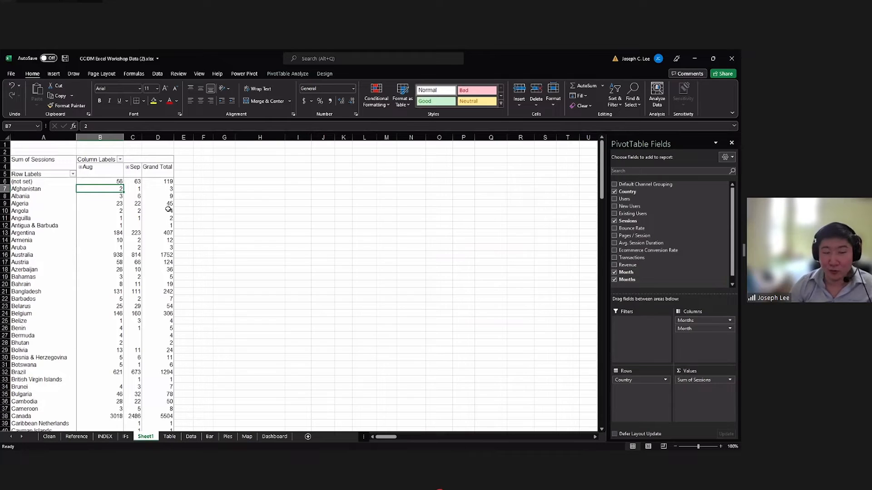
# Add Sessions to the pivot report's values a second time and hide the two total columns F and G.
pyautogui.moveTo(628, 222); pyautogui.dragTo(700, 392)
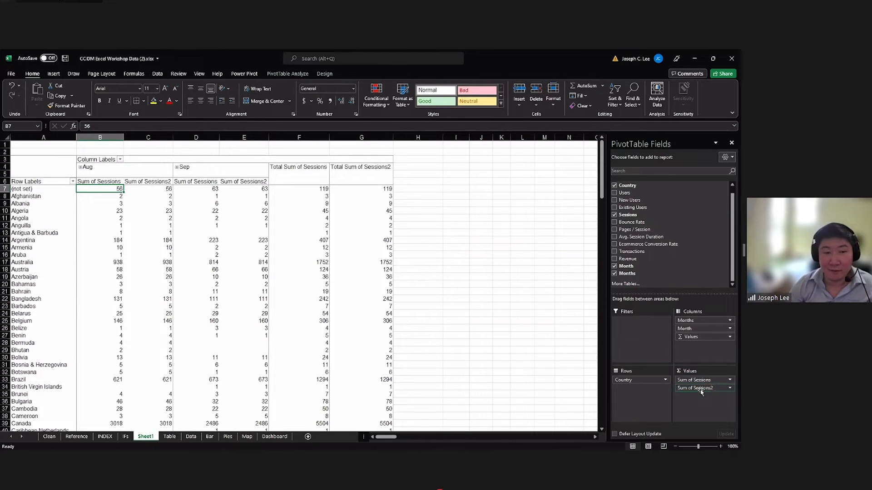
pyautogui.click(488, 264)
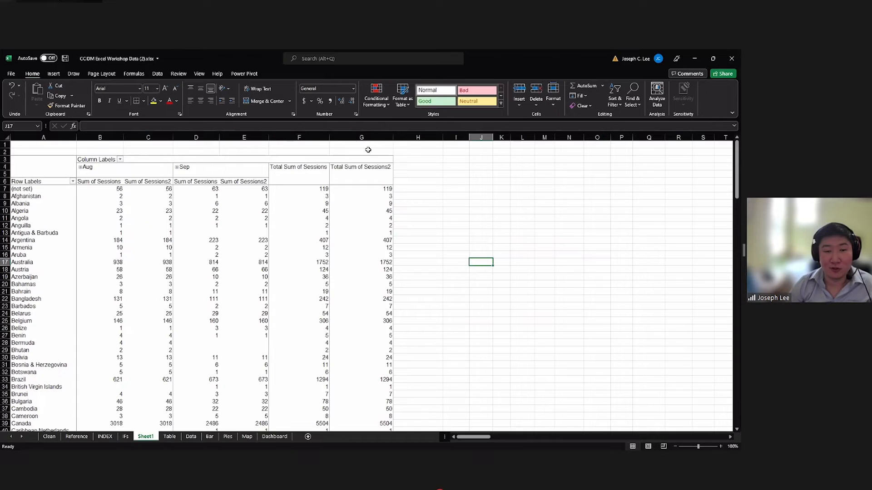
pyautogui.click(312, 135)
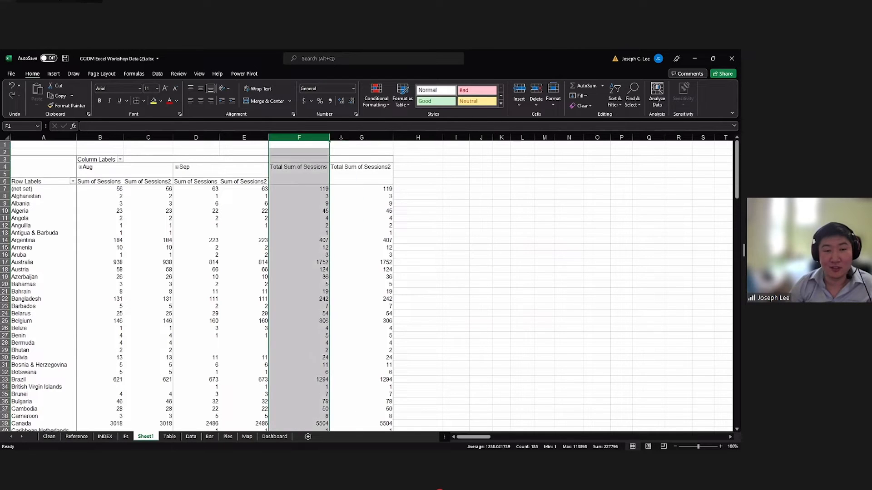
pyautogui.click(356, 144)
pyautogui.click(323, 137)
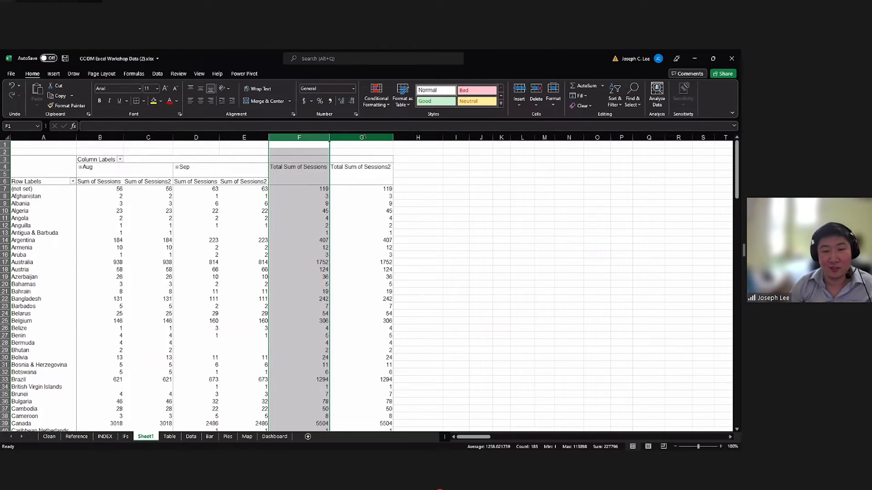
pyautogui.keyDown('ctrl'); pyautogui.click(363, 138); pyautogui.keyUp('ctrl')
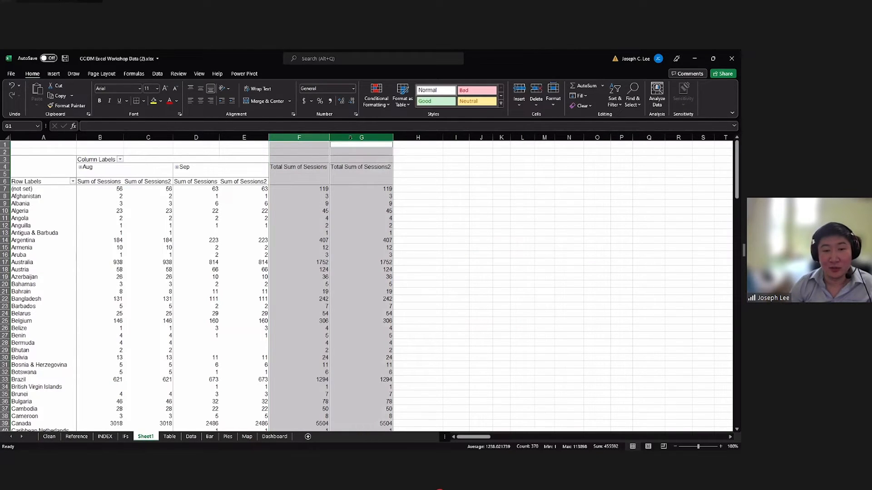
pyautogui.rightClick(351, 144)
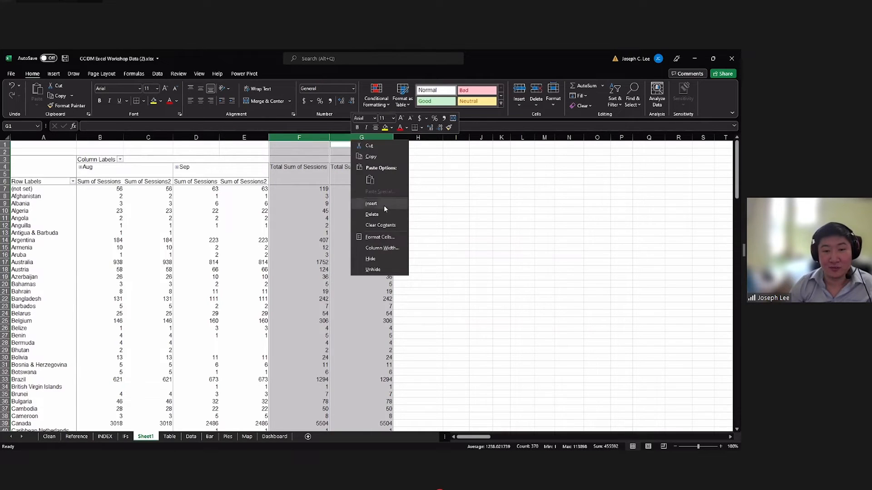
pyautogui.click(376, 258)
pyautogui.click(377, 248)
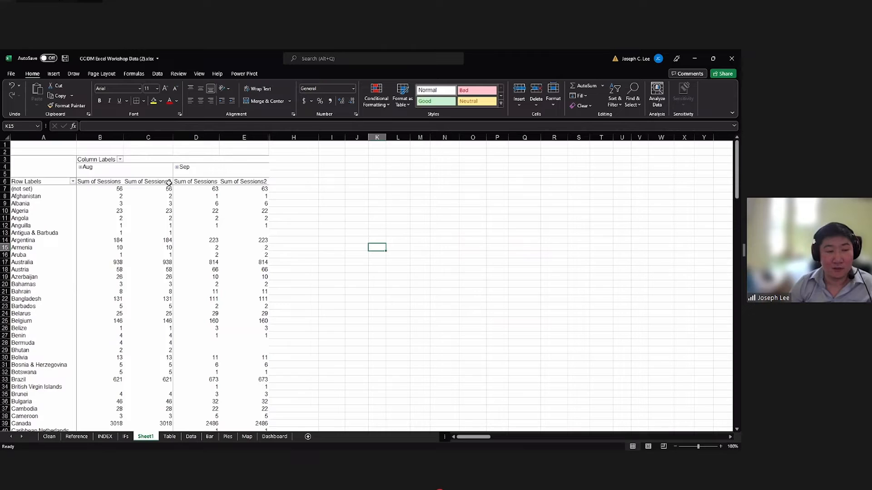
# Hide column C, which holds the duplicate Sum of Sessions2 figures for August.
pyautogui.click(150, 137)
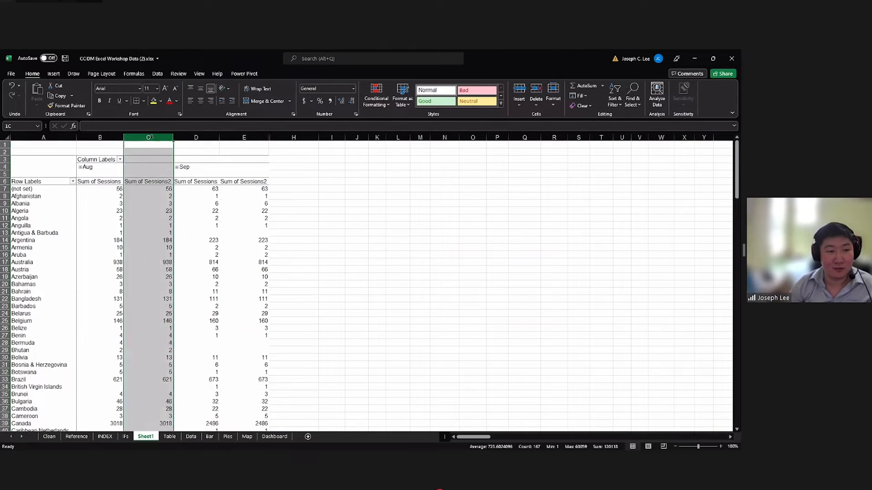
pyautogui.rightClick(146, 143)
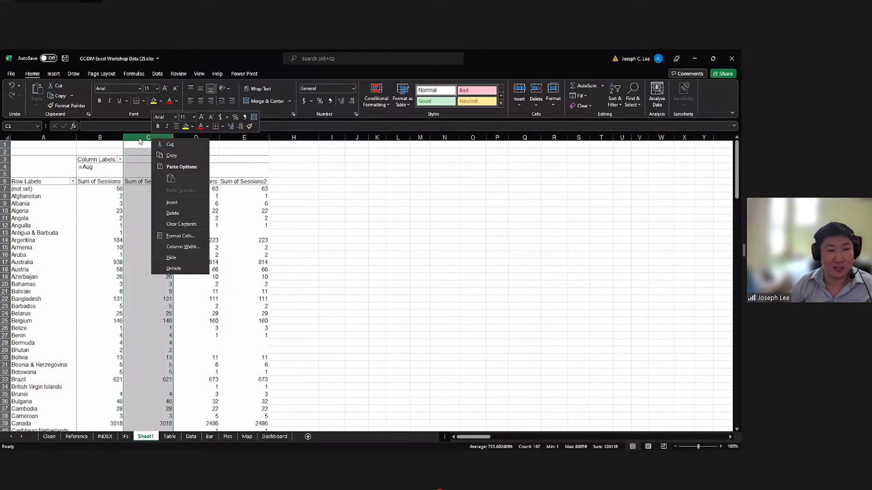
pyautogui.click(180, 257)
pyautogui.click(190, 239)
pyautogui.click(193, 211)
pyautogui.click(162, 212)
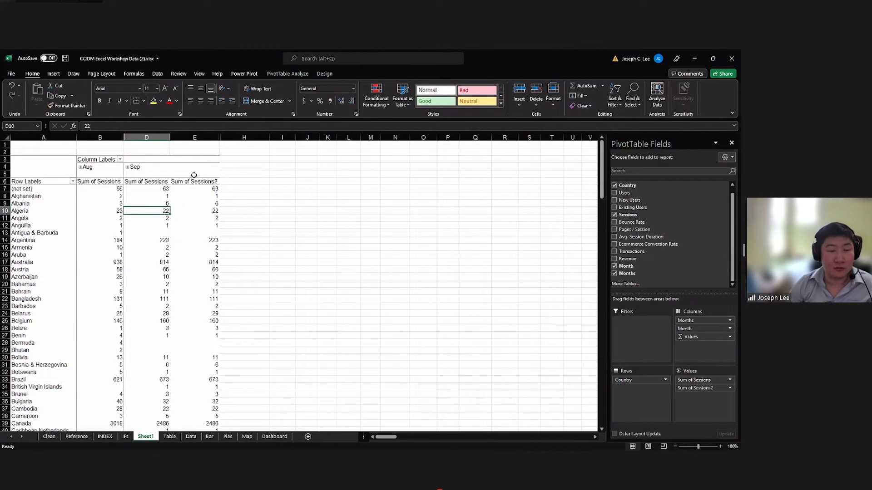
pyautogui.scroll(-1, 203, 192)
pyautogui.scroll(1, 202, 196)
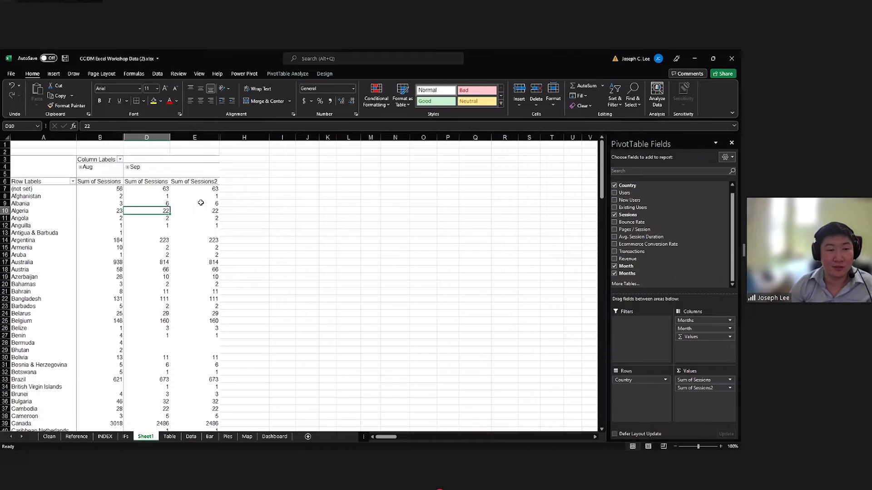
# Try showing the Sum of Sessions2 values as Difference From with base field Month and base item (previous).
pyautogui.click(248, 190)
pyautogui.click(204, 194)
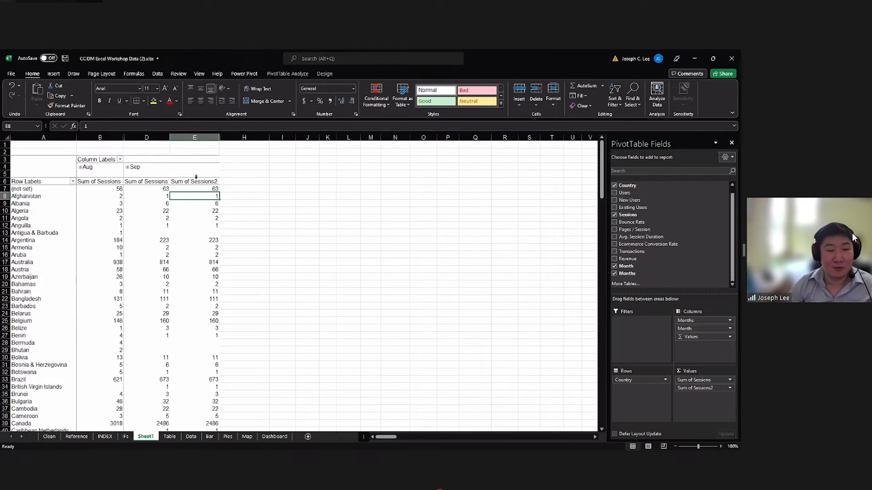
pyautogui.click(195, 176)
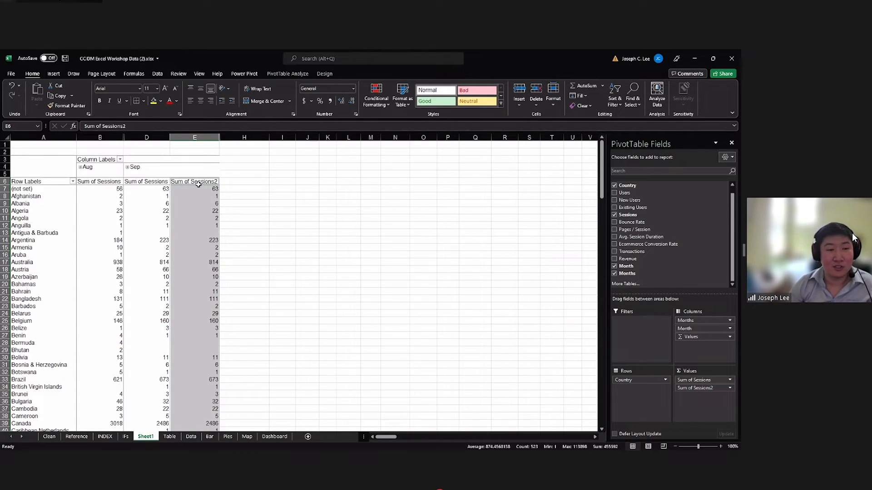
pyautogui.rightClick(199, 188)
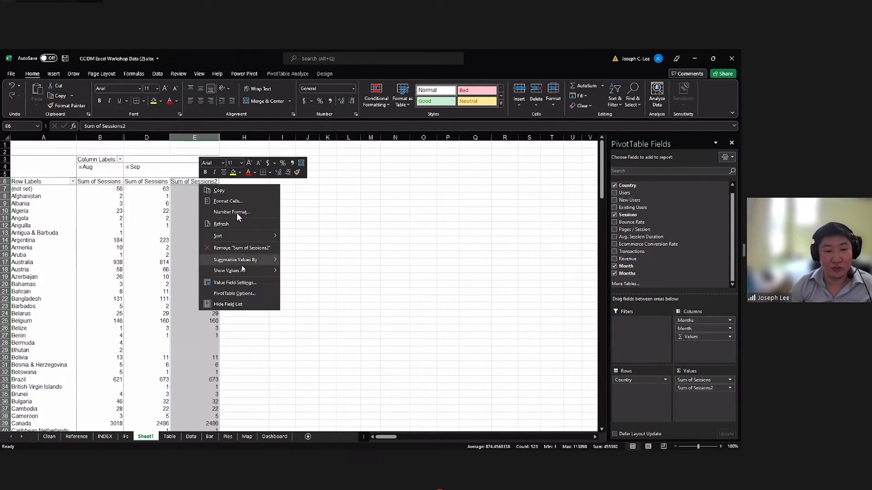
pyautogui.moveTo(243, 272)
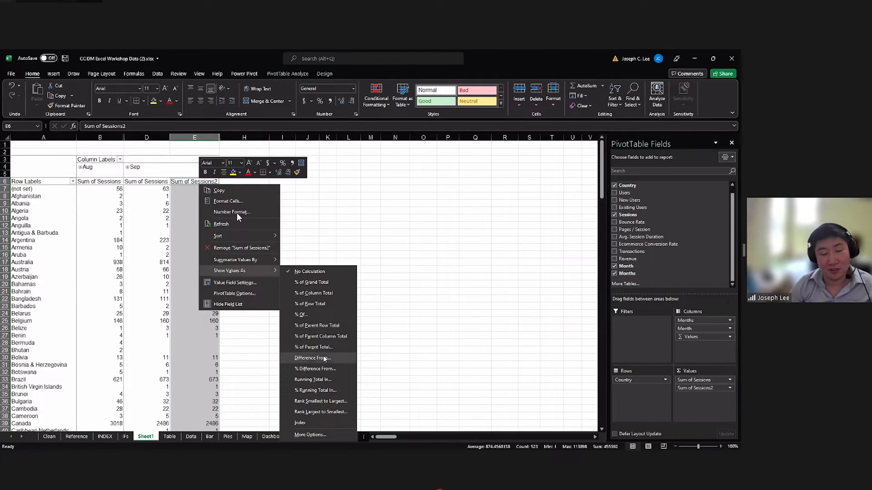
pyautogui.click(324, 358)
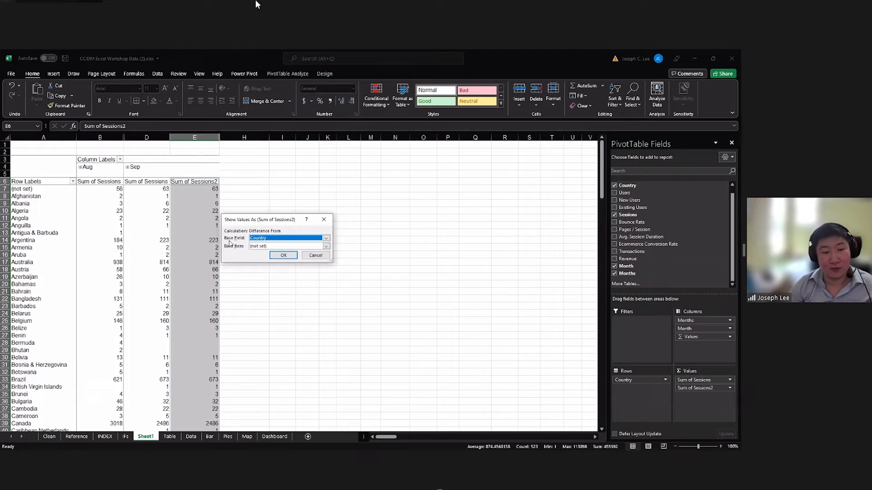
pyautogui.click(257, 239)
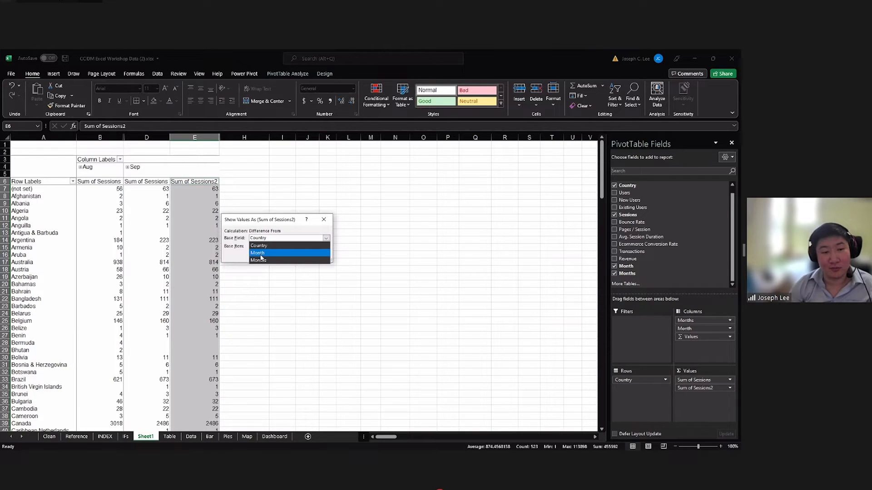
pyautogui.click(261, 253)
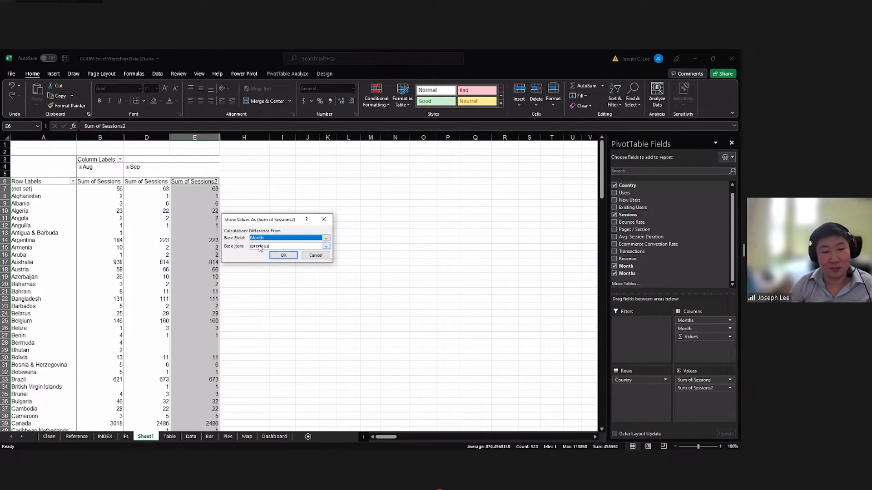
pyautogui.click(272, 256)
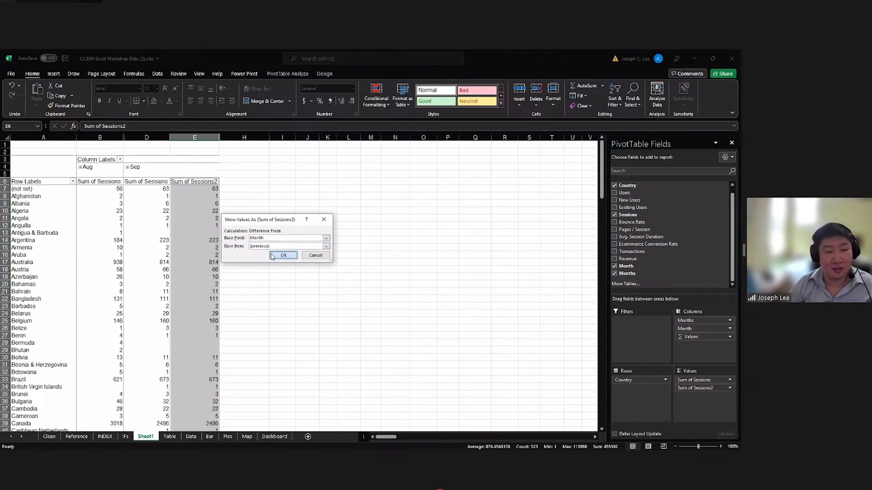
pyautogui.click(227, 219)
pyautogui.click(202, 188)
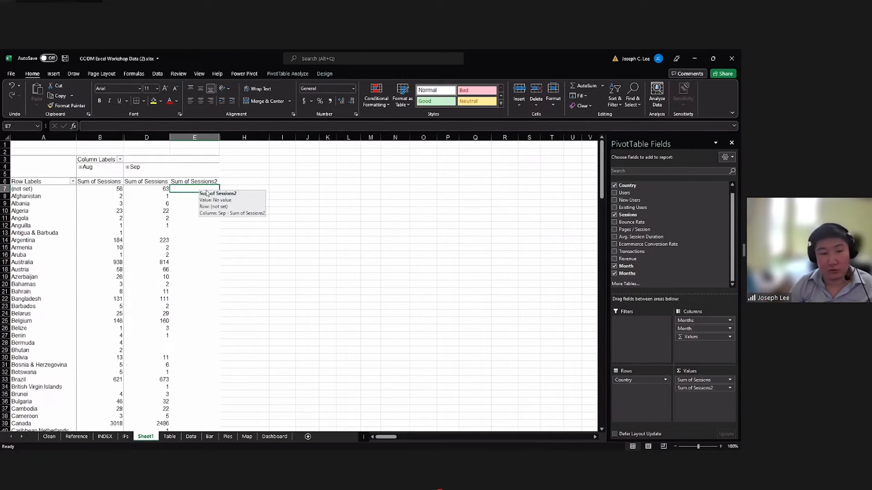
# Undo the last calculation change on the Sum of Sessions2 values.
pyautogui.click(197, 175)
pyautogui.click(196, 178)
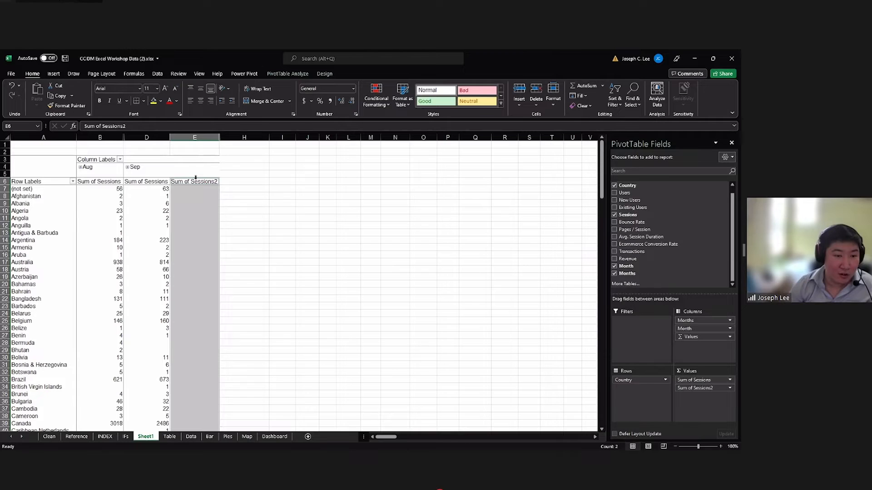
pyautogui.click(239, 202)
pyautogui.click(193, 178)
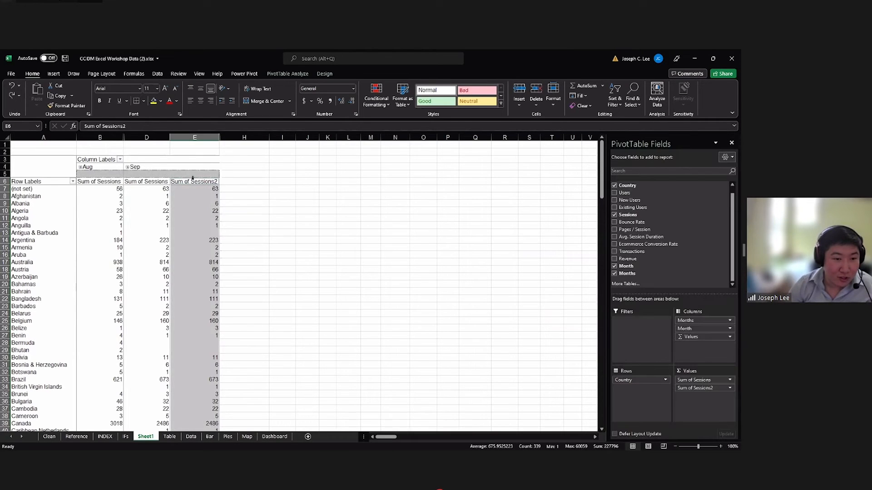
# Show the Sum of Sessions2 values under September as Difference From with Months as the base field.
pyautogui.click(197, 180)
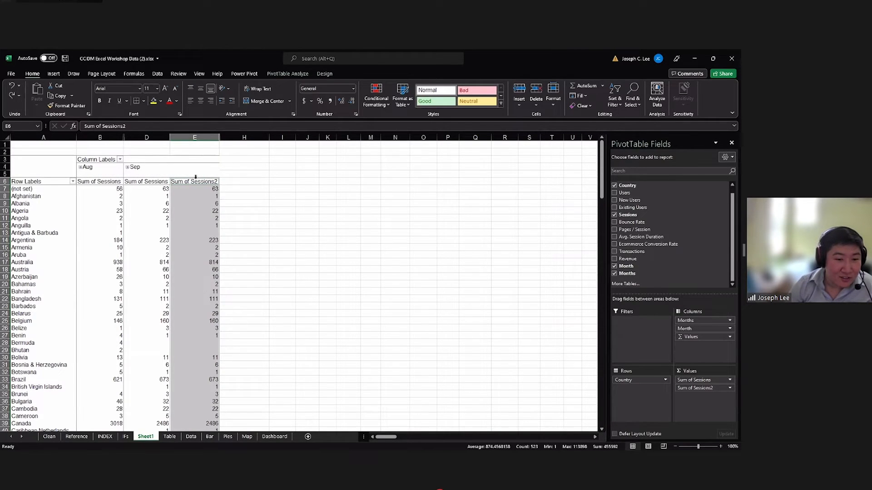
pyautogui.rightClick(197, 180)
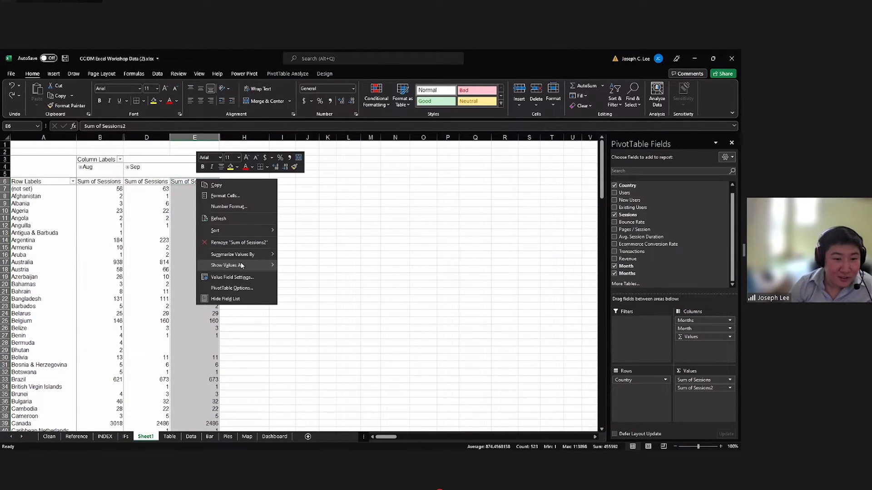
pyautogui.moveTo(227, 265)
pyautogui.click(309, 353)
pyautogui.click(276, 238)
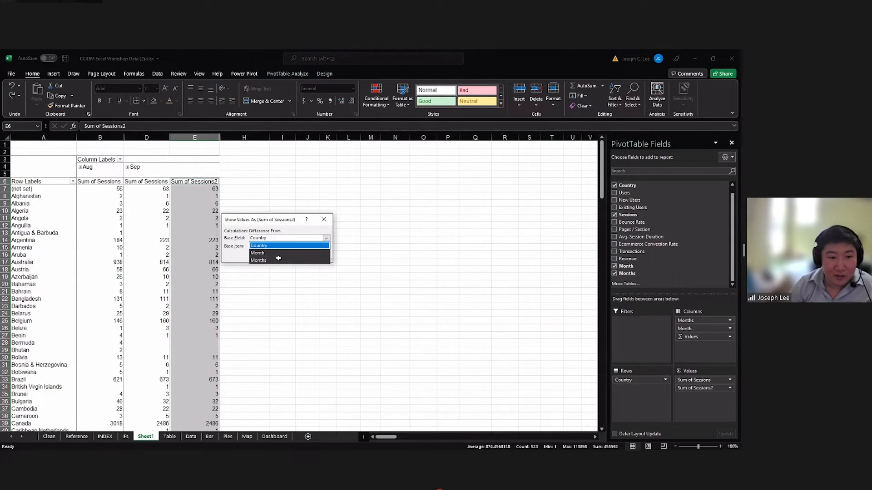
pyautogui.click(209, 212)
# Review the Difference From settings of the Sum of Sessions2 column, keeping base field Months and base item (previous).
pyautogui.click(198, 176)
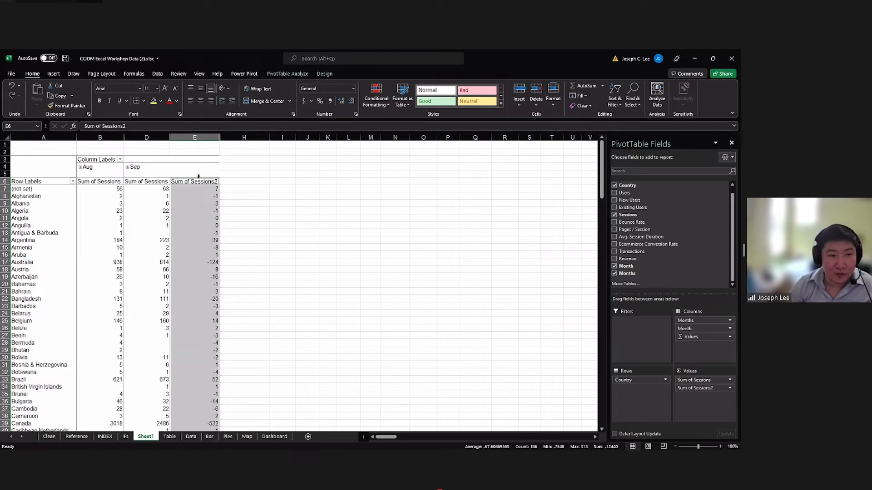
pyautogui.rightClick(198, 178)
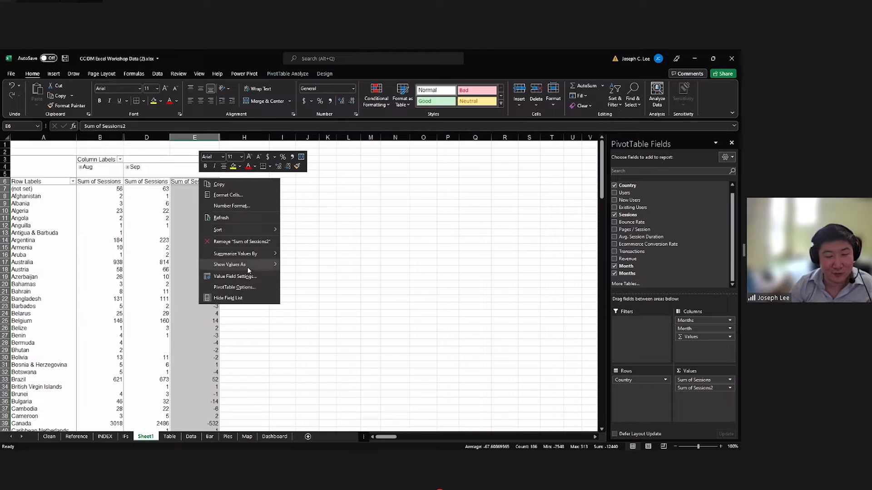
pyautogui.moveTo(248, 268)
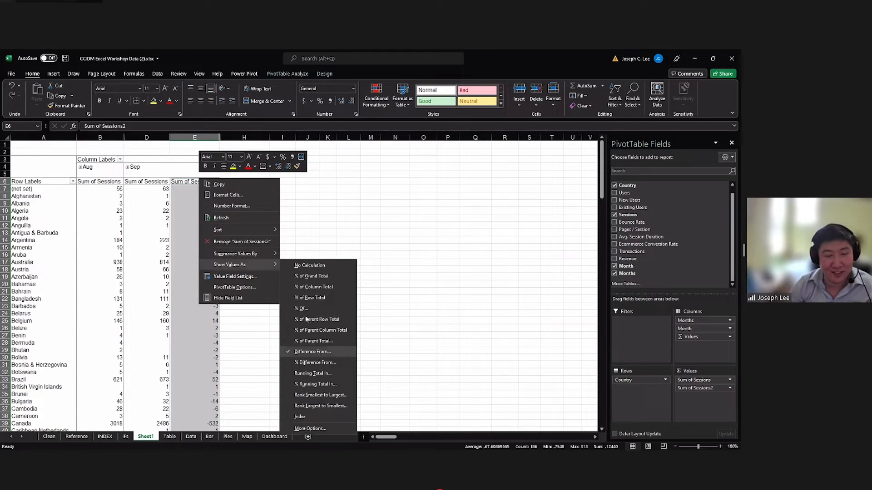
pyautogui.click(319, 353)
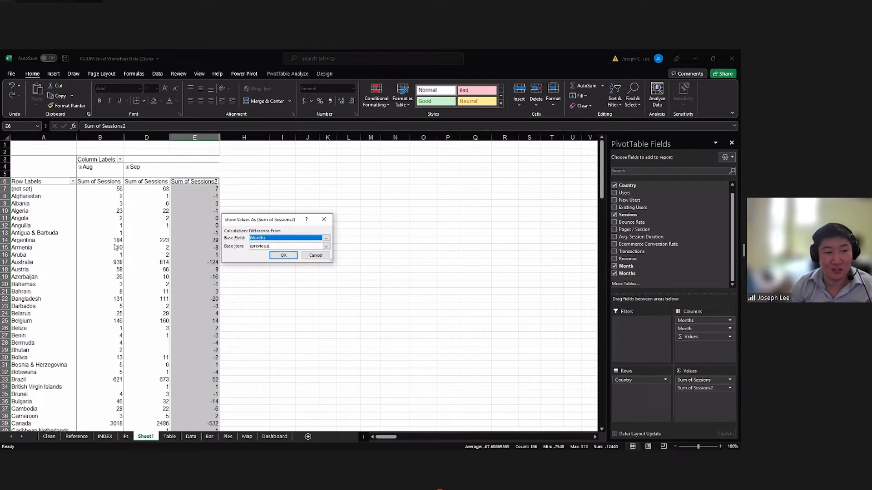
pyautogui.click(280, 257)
pyautogui.click(238, 208)
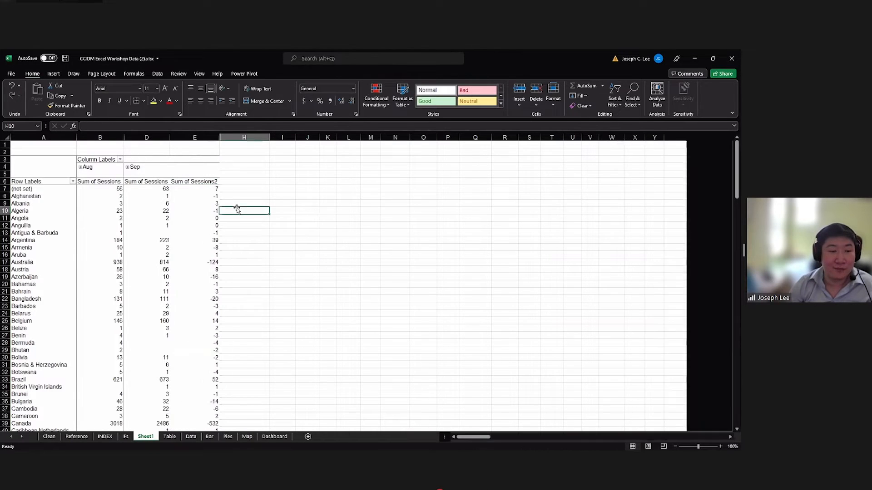
# Compare the August and September sessions with the Sum of Sessions2 difference for the first countries in the list.
pyautogui.click(211, 203)
pyautogui.click(200, 194)
pyautogui.click(144, 199)
pyautogui.click(116, 198)
pyautogui.click(199, 197)
pyautogui.moveTo(199, 196); pyautogui.dragTo(200, 300)
pyautogui.click(105, 225)
pyautogui.click(149, 210)
pyautogui.click(97, 212)
pyautogui.click(150, 211)
pyautogui.scroll(-1, 193, 232)
pyautogui.scroll(-1, 193, 233)
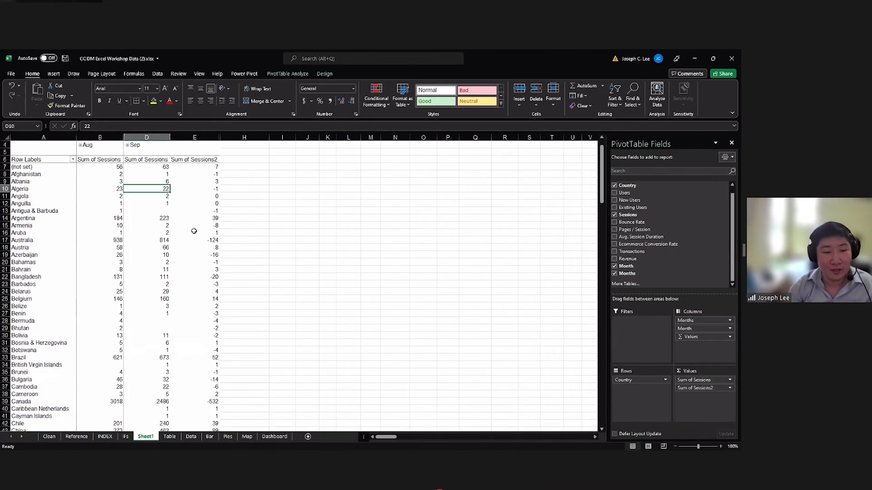
# Check Argentina's Sum of Sessions2 difference against its August and September sessions.
pyautogui.scroll(2, 198, 231)
pyautogui.click(198, 233)
pyautogui.click(202, 241)
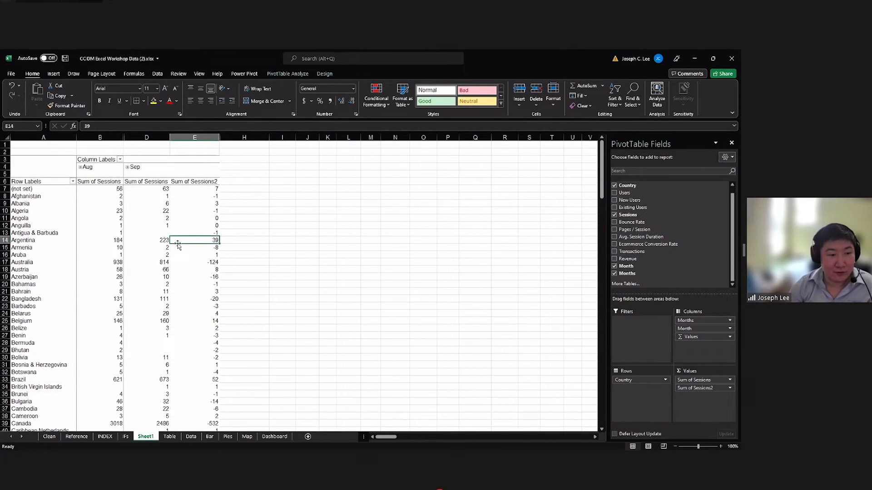
pyautogui.click(122, 242)
pyautogui.click(162, 242)
pyautogui.click(186, 242)
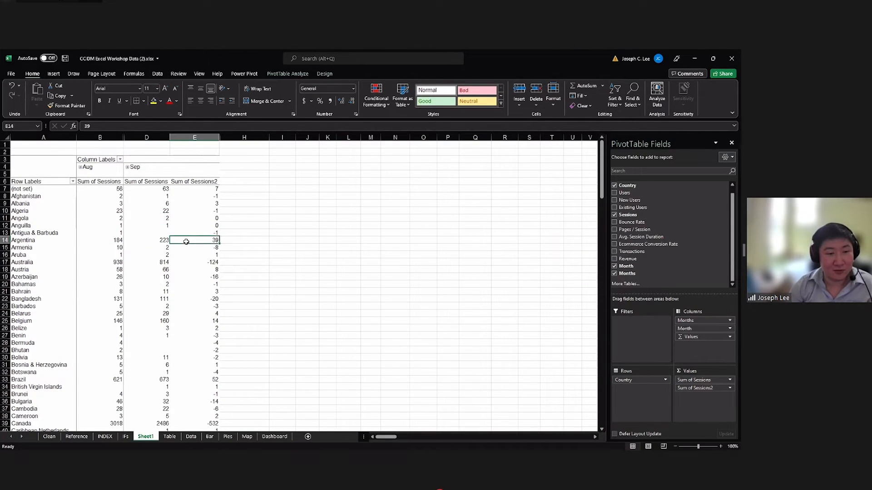
pyautogui.click(114, 243)
pyautogui.click(156, 242)
pyautogui.click(194, 241)
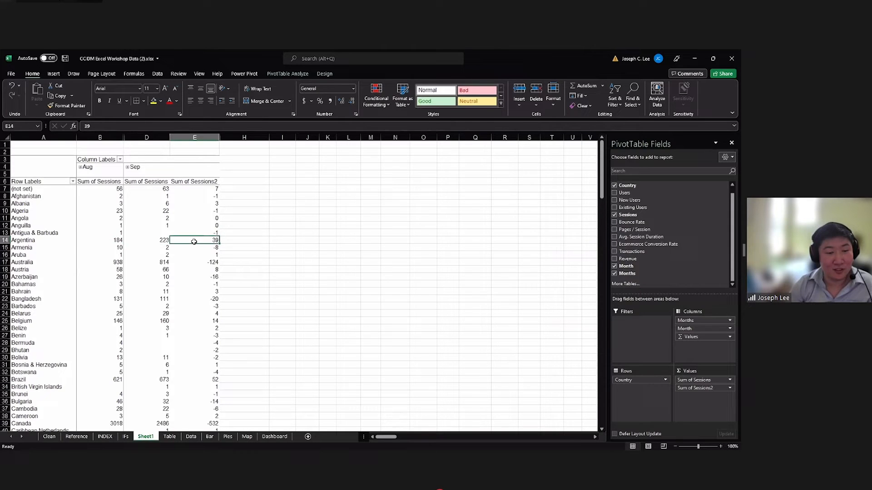
# Check Australia's Sum of Sessions2 difference against its August and September sessions.
pyautogui.scroll(-1, 194, 242)
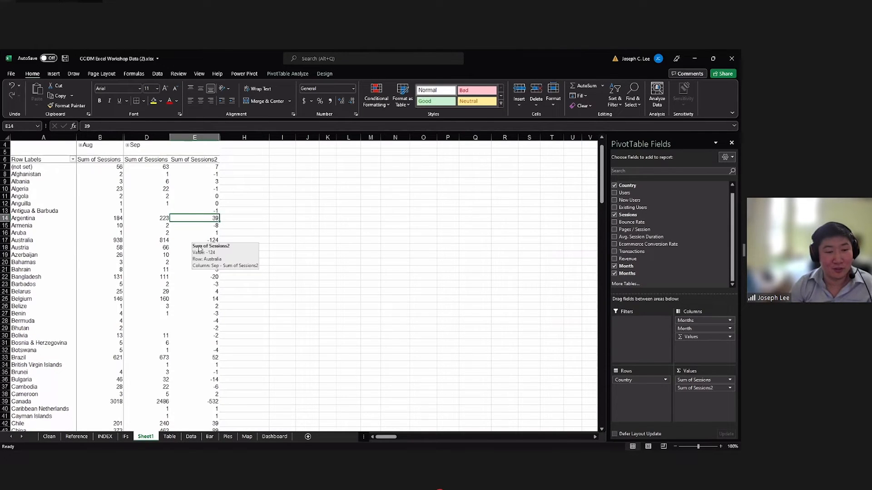
pyautogui.scroll(1, 204, 245)
pyautogui.scroll(-2, 206, 250)
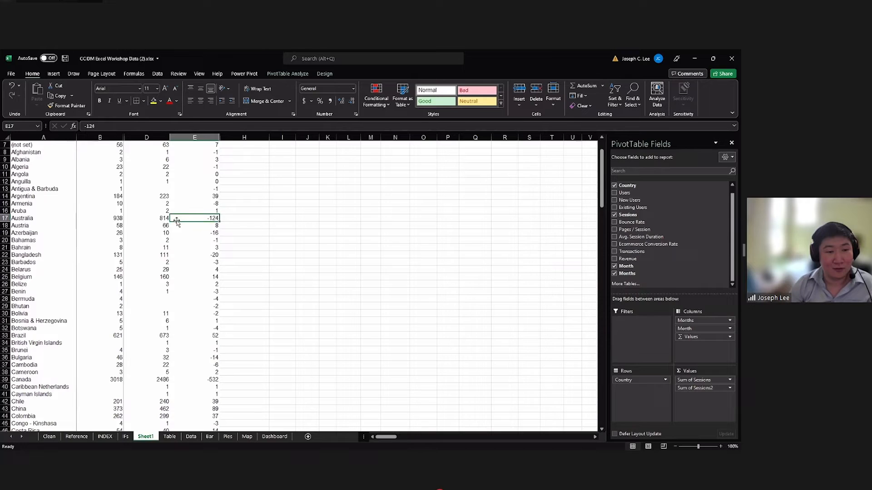
pyautogui.click(199, 218)
pyautogui.click(161, 218)
pyautogui.click(117, 219)
pyautogui.click(142, 220)
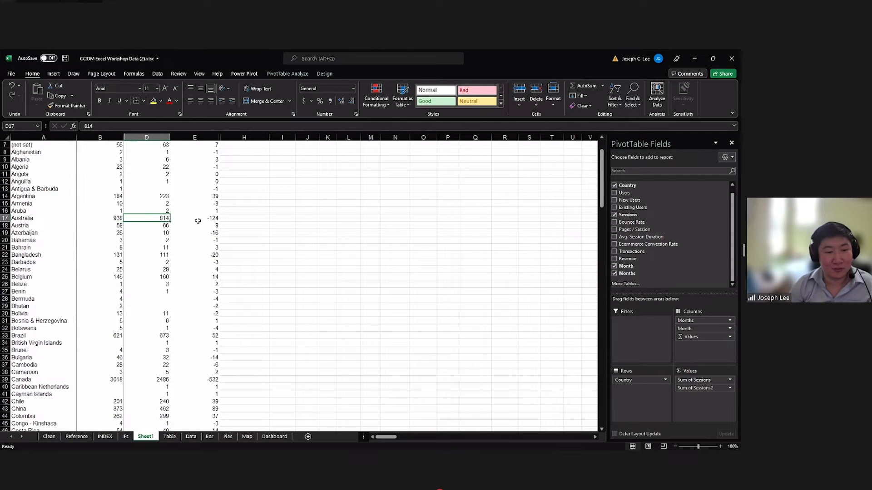
pyautogui.click(198, 220)
# Look through the monthly difference values for the remaining countries and return to the start of the Sum of Sessions2 column.
pyautogui.scroll(-1, 210, 245)
pyautogui.scroll(-3, 210, 246)
pyautogui.scroll(6, 210, 248)
pyautogui.scroll(-20, 211, 251)
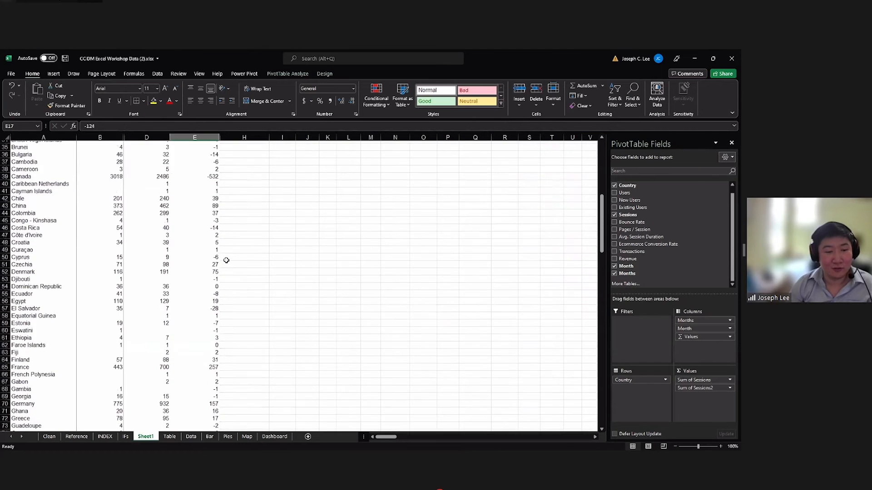
pyautogui.scroll(6, 213, 260)
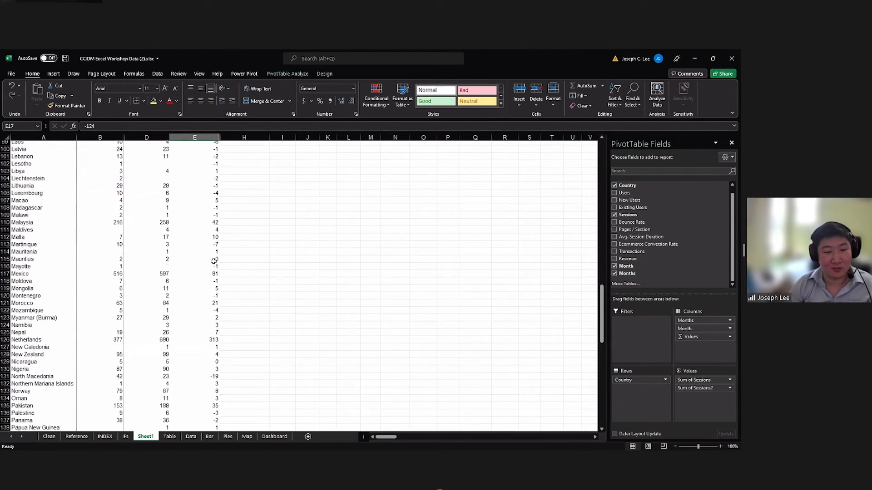
pyautogui.scroll(20, 213, 260)
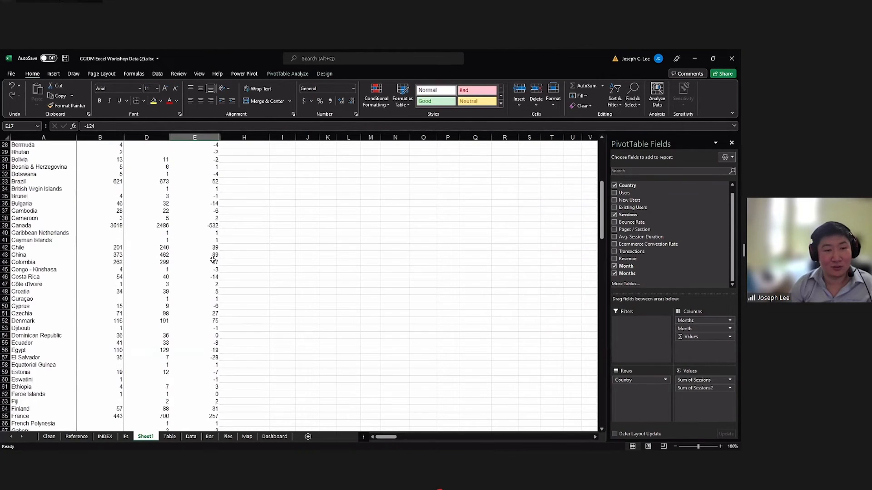
pyautogui.click(189, 190)
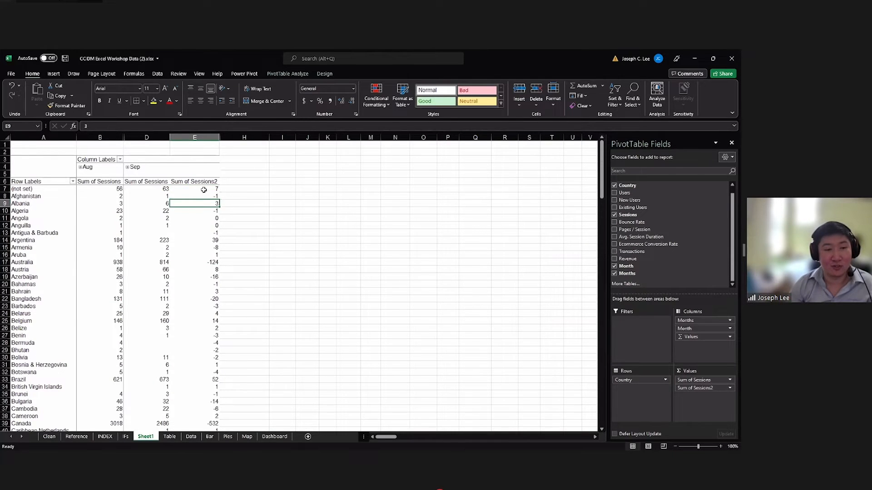
pyautogui.scroll(-2, 205, 200)
pyautogui.scroll(2, 204, 197)
pyautogui.press('Down')
pyautogui.press('Down')
pyautogui.press('Down')
pyautogui.press('Down')
pyautogui.click(203, 203)
pyautogui.click(199, 188)
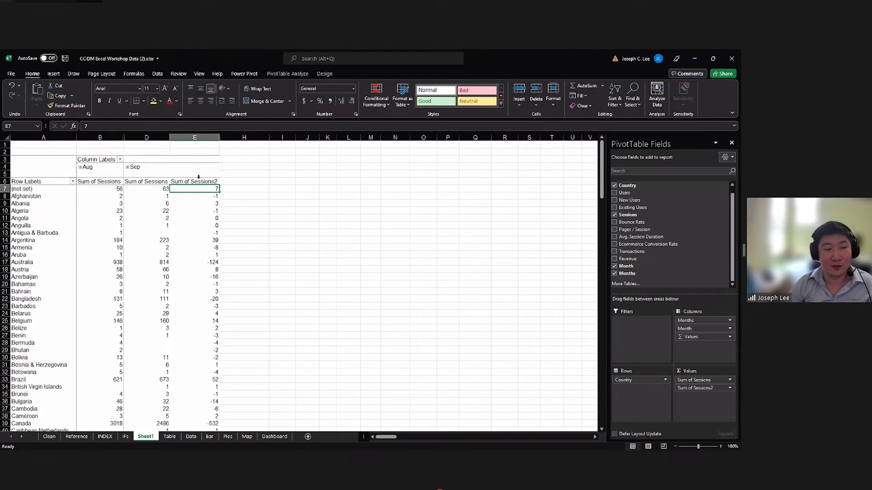
# Apply the 3 Arrows (Colored) icon set as conditional formatting to the whole Sum of Sessions2 column.
pyautogui.click(196, 177)
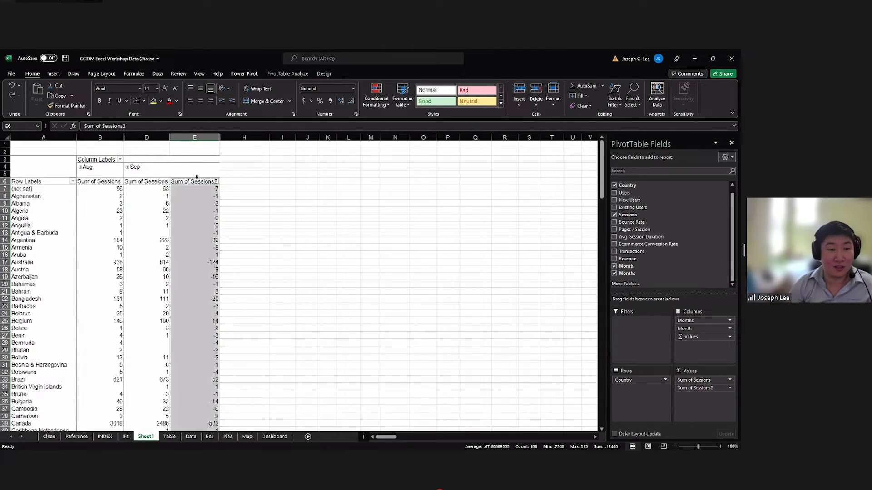
pyautogui.scroll(-1, 192, 212)
pyautogui.scroll(1, 194, 213)
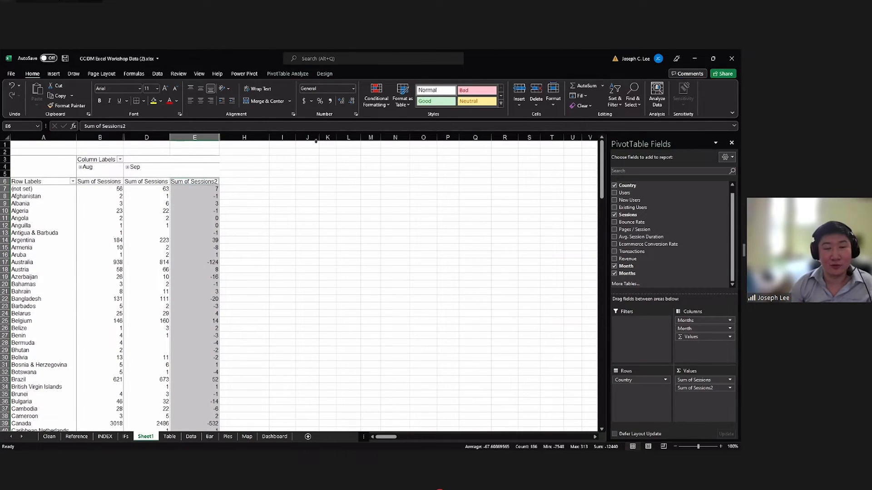
pyautogui.click(371, 107)
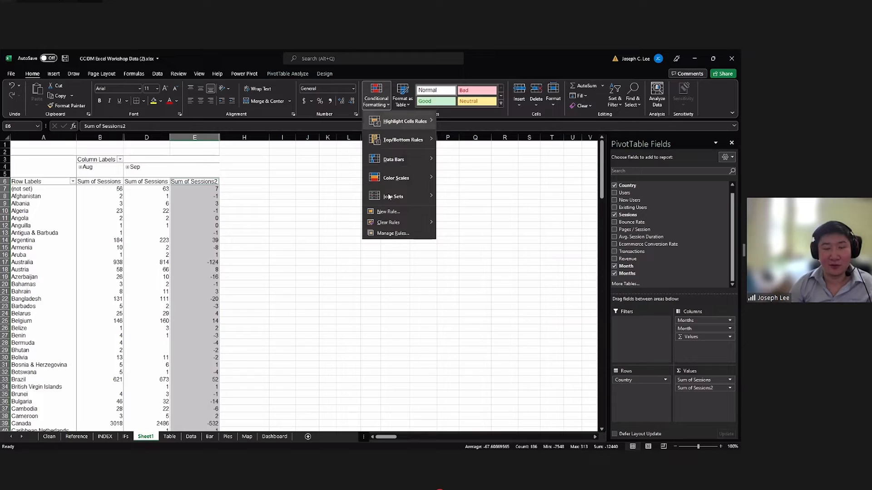
pyautogui.moveTo(430, 199)
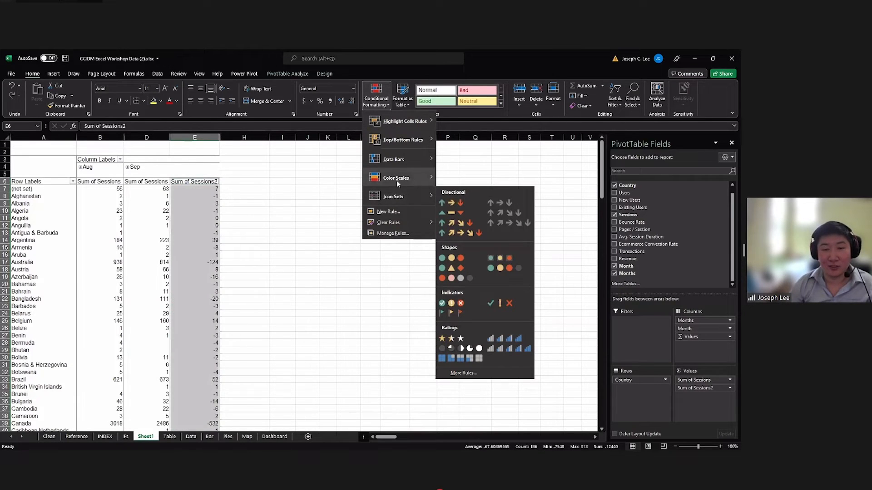
pyautogui.click(465, 205)
# Examine which arrows the positive and negative differences in the Sum of Sessions2 column received.
pyautogui.scroll(-1, 281, 241)
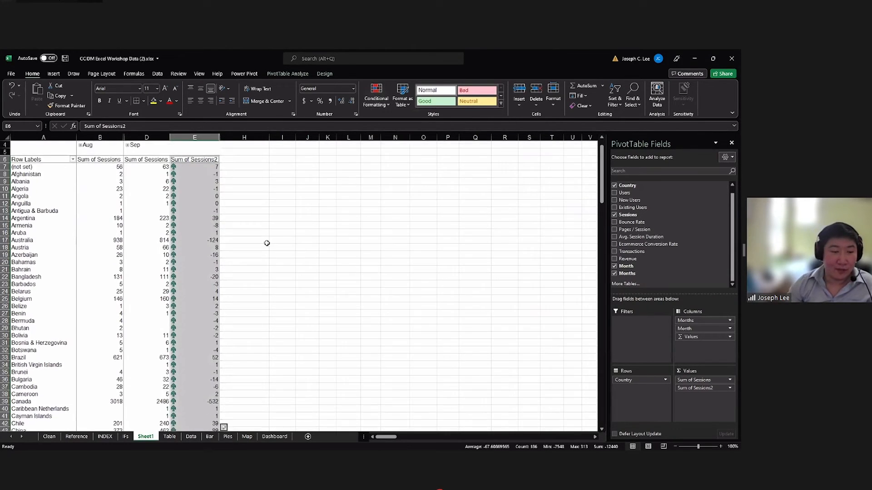
pyautogui.scroll(1, 267, 243)
pyautogui.scroll(-1, 202, 220)
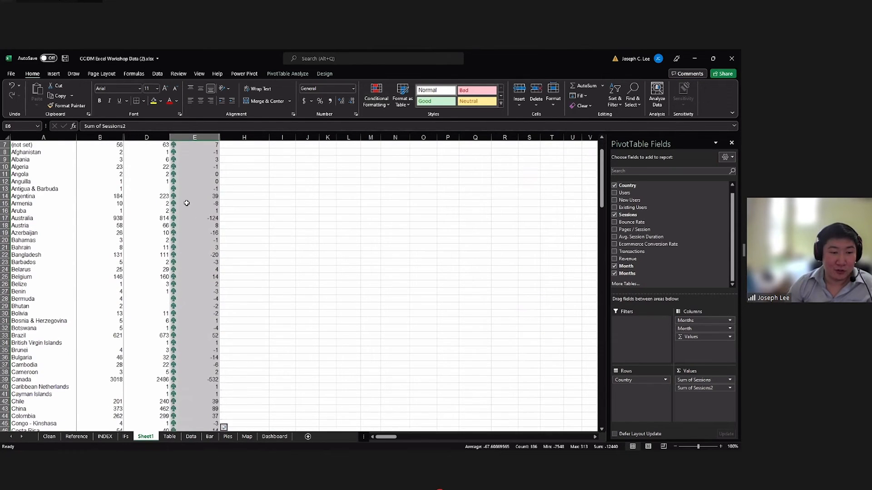
pyautogui.scroll(1, 187, 203)
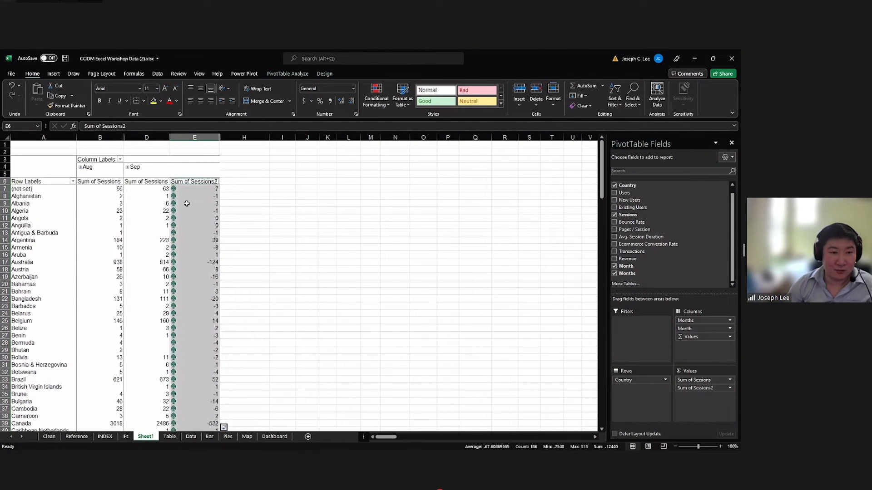
pyautogui.scroll(-1, 187, 203)
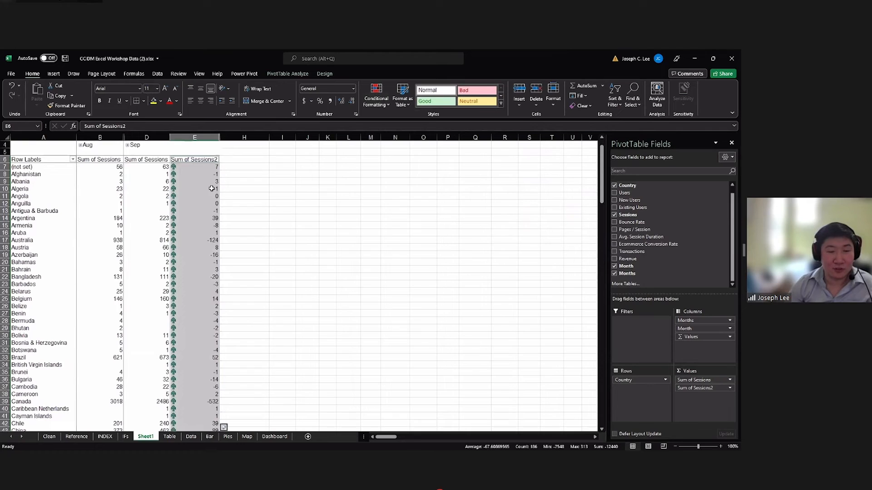
pyautogui.moveTo(214, 188)
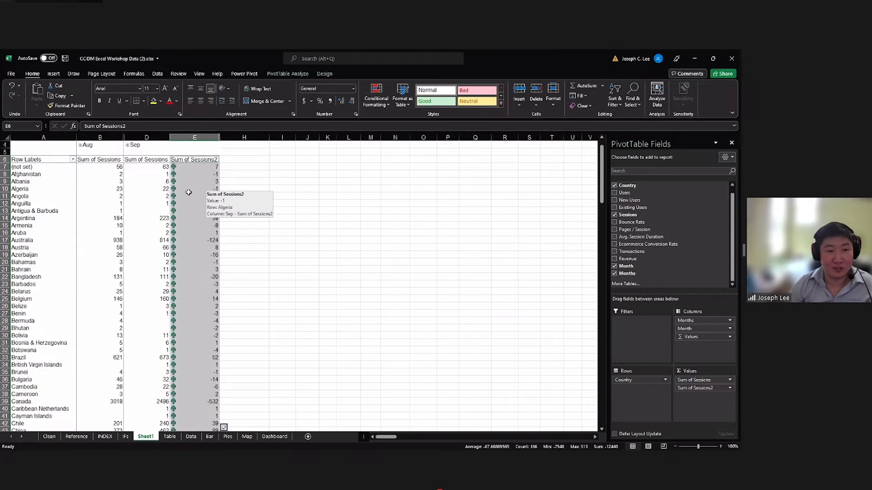
pyautogui.scroll(1, 202, 187)
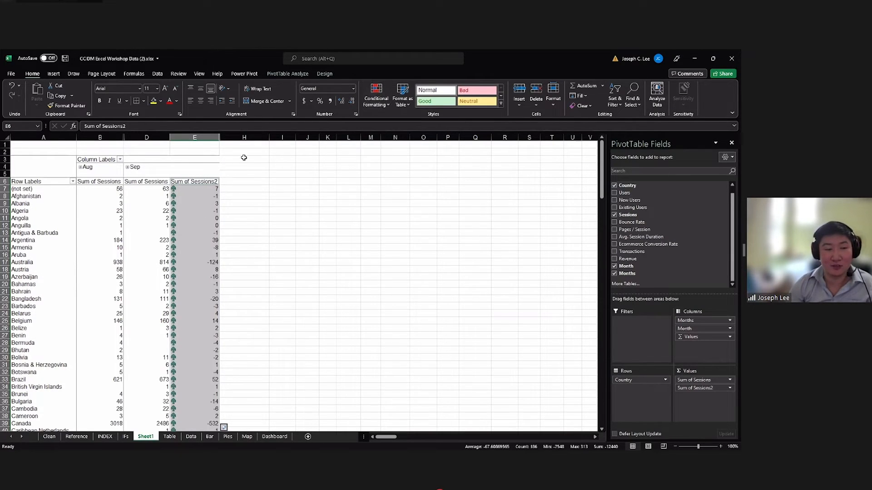
# Edit the Sum of Sessions2 icon set rule so that both threshold types are Number.
pyautogui.click(379, 104)
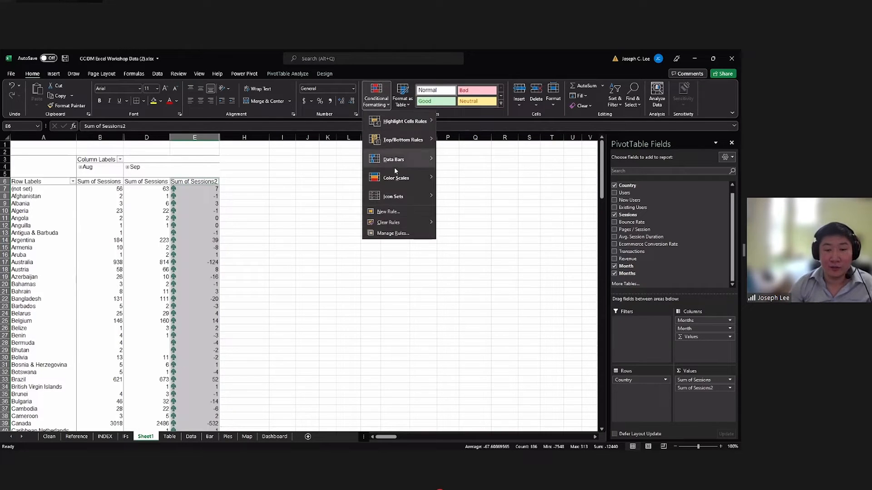
pyautogui.click(394, 233)
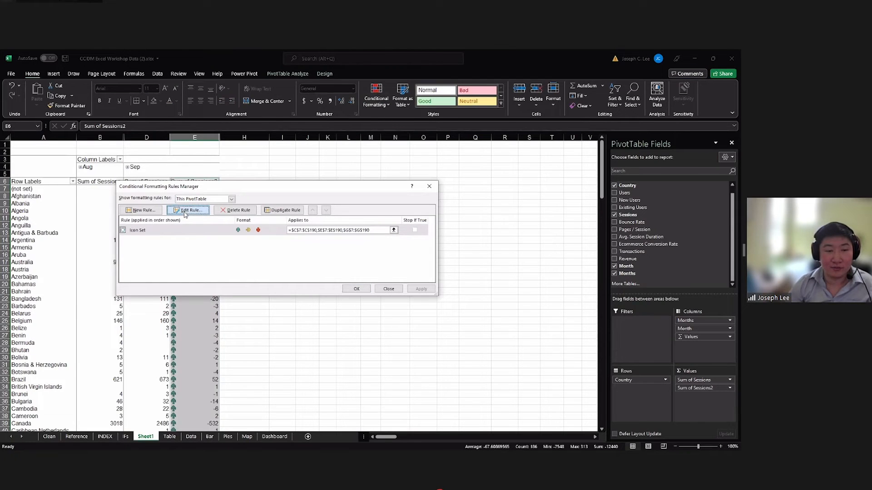
pyautogui.click(186, 210)
pyautogui.click(309, 295)
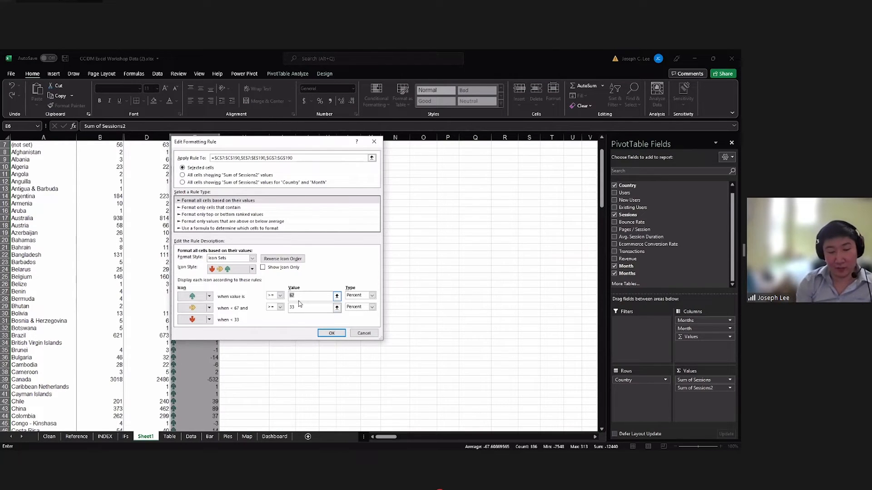
pyautogui.click(371, 295)
pyautogui.click(363, 301)
pyautogui.click(370, 307)
pyautogui.click(358, 313)
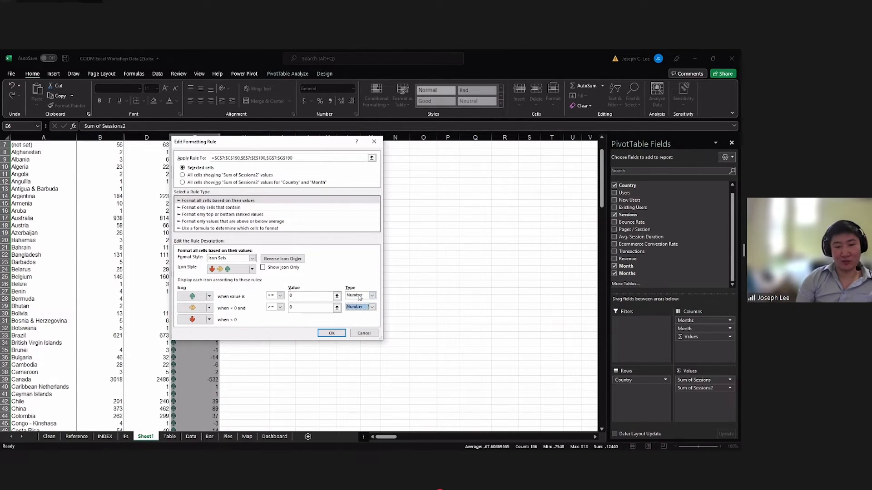
# Set the green arrow's threshold to 0.1 and apply the edited icon set rule to the PivotTable.
pyautogui.click(312, 296)
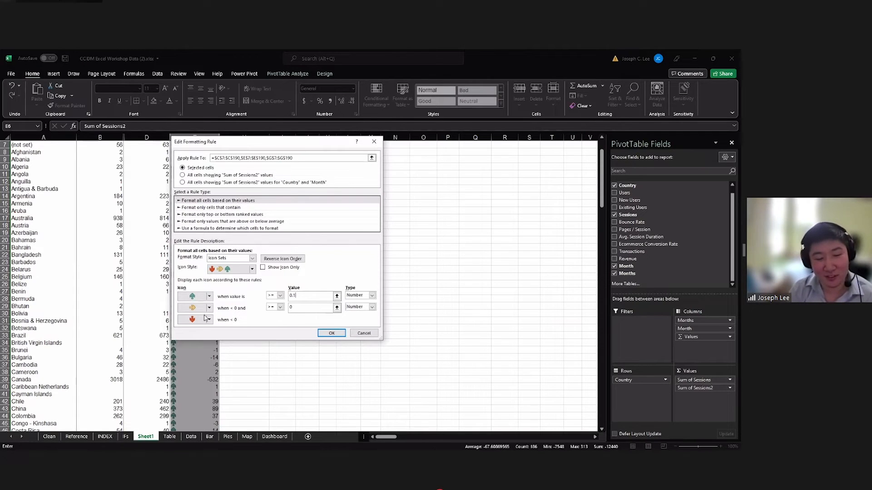
pyautogui.click(329, 335)
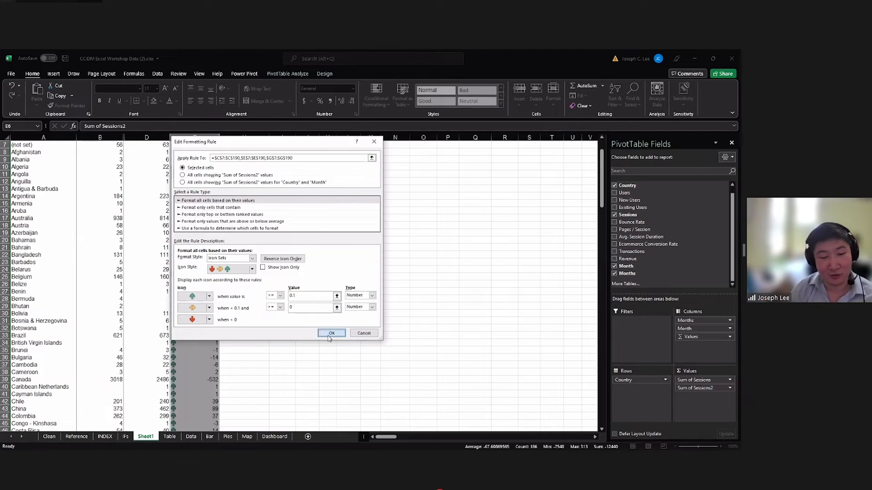
pyautogui.click(331, 334)
pyautogui.click(352, 289)
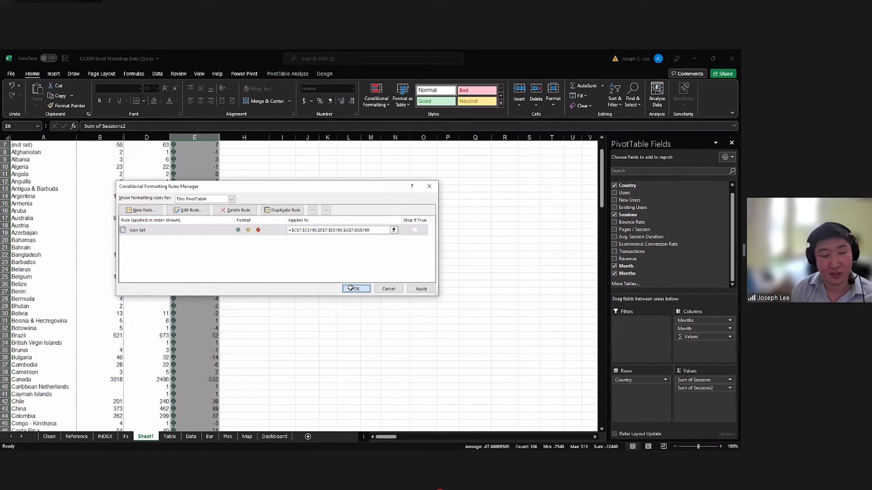
# Check the arrows against the positive, zero and negative differences at the start of the Sum of Sessions2 column.
pyautogui.scroll(2, 196, 200)
pyautogui.click(195, 200)
pyautogui.click(194, 191)
pyautogui.click(196, 200)
pyautogui.scroll(-1, 199, 209)
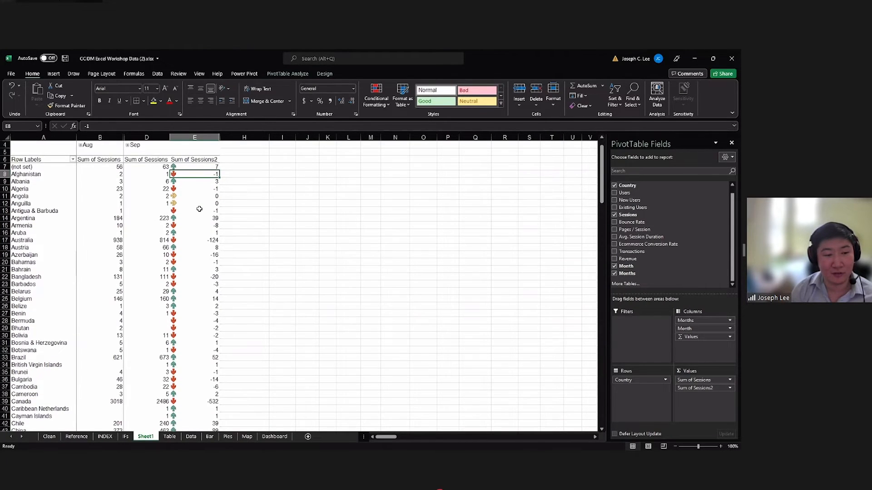
# Examine the arrow icons against the zero, positive and negative differences down the country rows of the Sum of Sessions2 column.
pyautogui.click(195, 204)
pyautogui.scroll(-2, 200, 214)
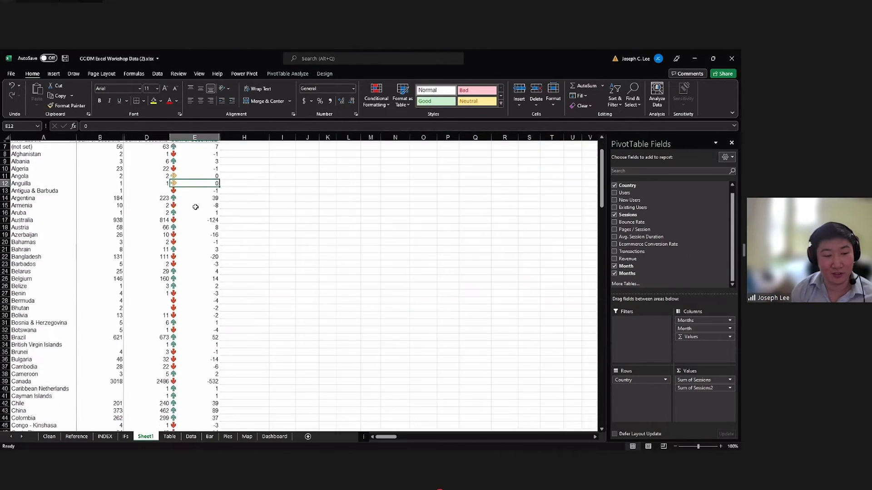
pyautogui.click(209, 268)
pyautogui.scroll(-6, 204, 265)
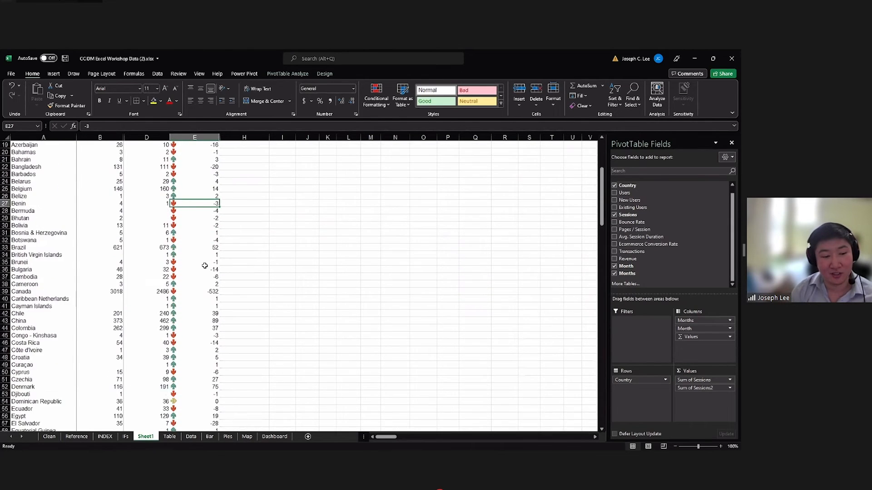
pyautogui.scroll(3, 203, 264)
pyautogui.scroll(6, 203, 264)
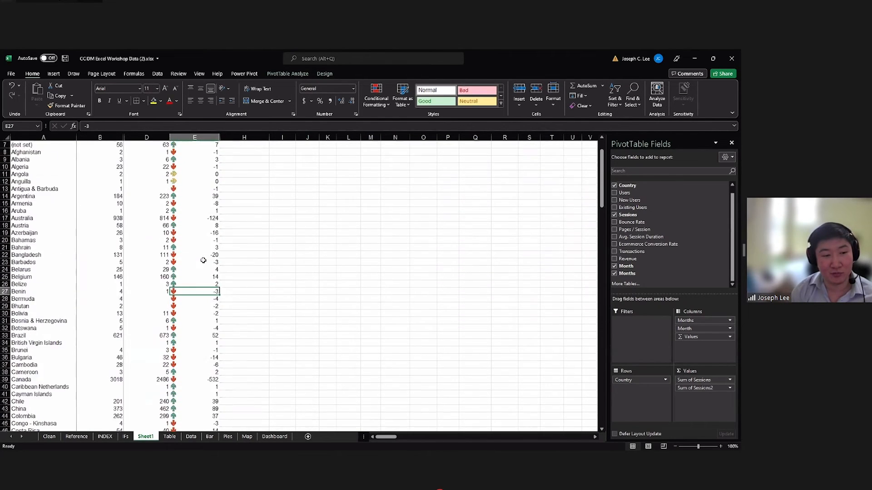
pyautogui.click(196, 190)
pyautogui.click(193, 240)
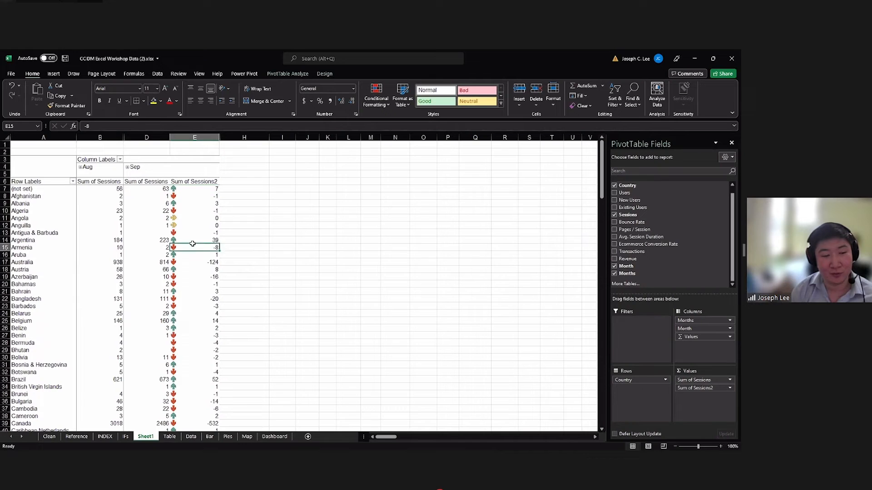
pyautogui.scroll(-3, 192, 264)
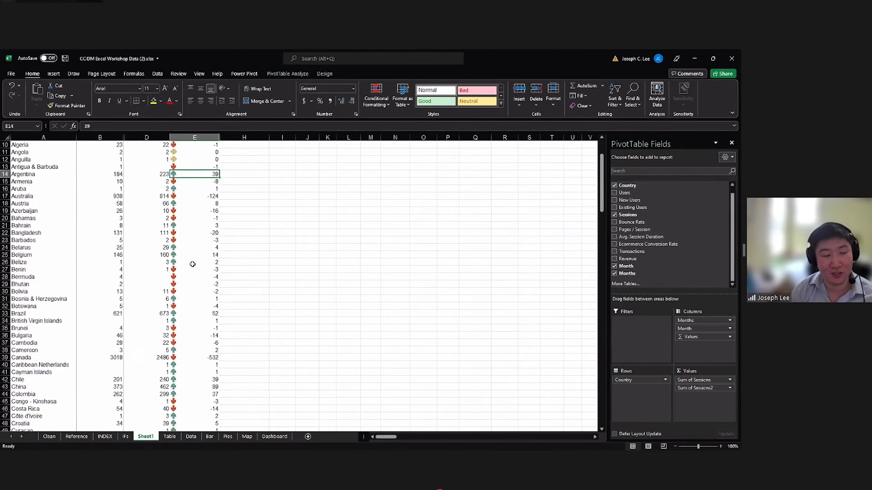
pyautogui.scroll(3, 192, 263)
pyautogui.click(194, 262)
pyautogui.click(194, 277)
pyautogui.click(189, 255)
pyautogui.click(188, 268)
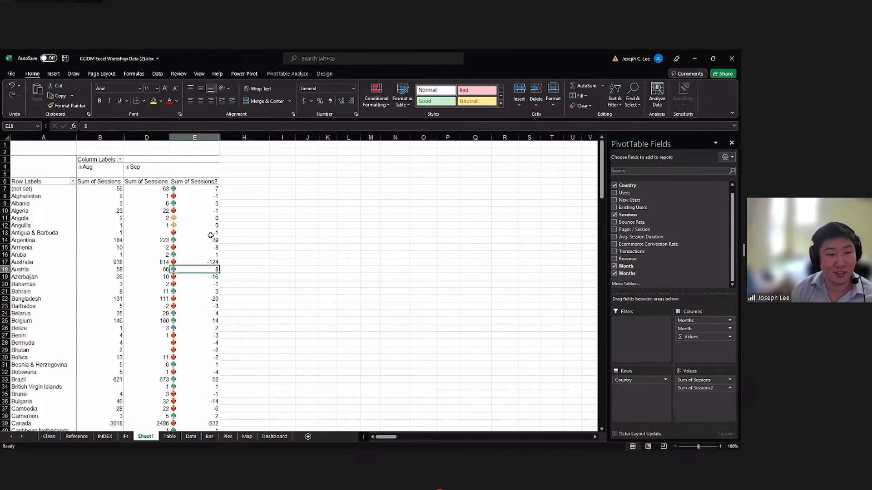
# Sort the countries A to Z and filter them to the top 10 items by Sum of Sessions.
pyautogui.click(72, 181)
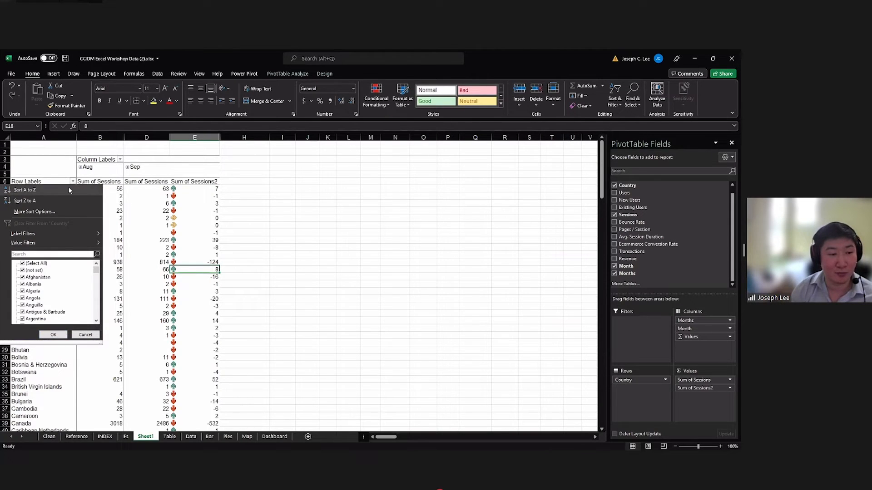
pyautogui.click(68, 189)
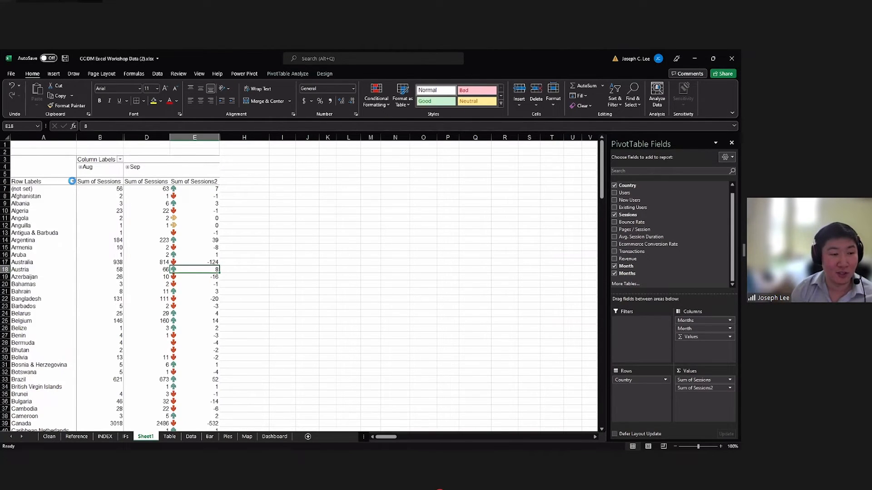
pyautogui.click(73, 181)
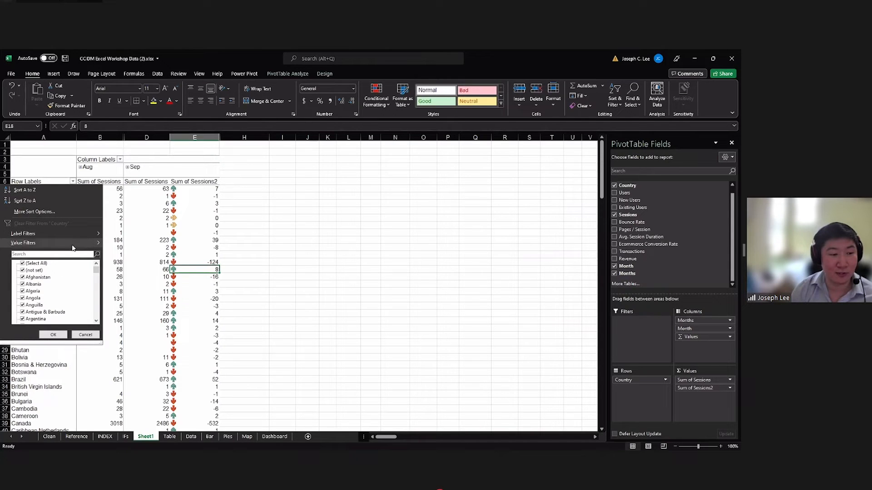
pyautogui.moveTo(72, 242)
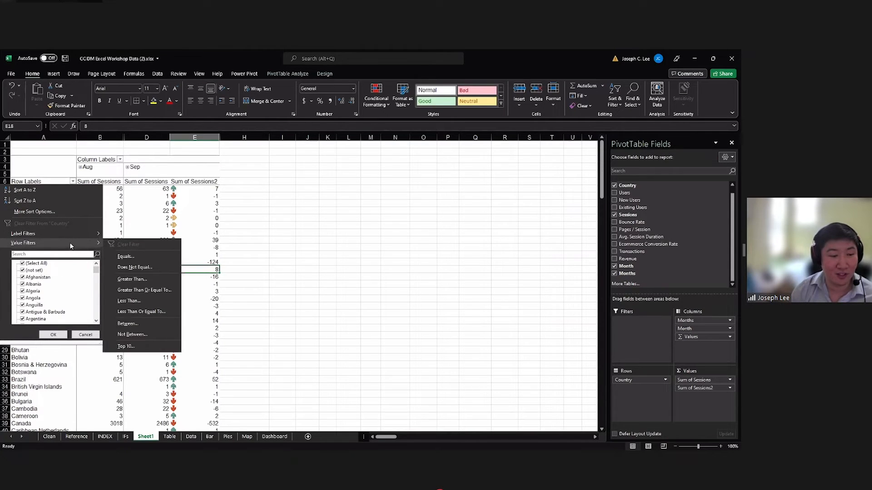
pyautogui.click(136, 346)
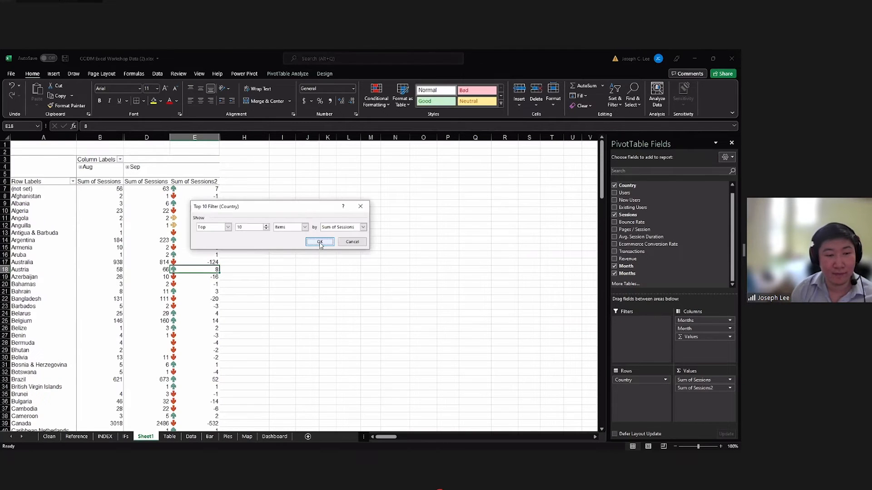
pyautogui.click(320, 243)
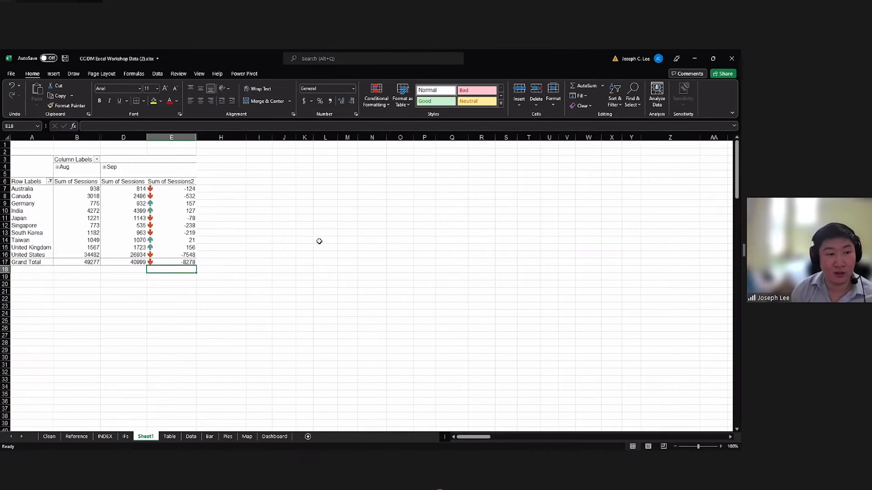
# Review the September sessions, the differences and the grand total for the filtered top ten countries.
pyautogui.click(167, 189)
pyautogui.moveTo(168, 190)
pyautogui.mouseDown()
pyautogui.moveTo(176, 262)
pyautogui.moveTo(167, 189)
pyautogui.moveTo(165, 201)
pyautogui.mouseUp()
pyautogui.moveTo(163, 193); pyautogui.dragTo(165, 262)
pyautogui.moveTo(44, 263); pyautogui.dragTo(122, 182)
pyautogui.click(160, 262)
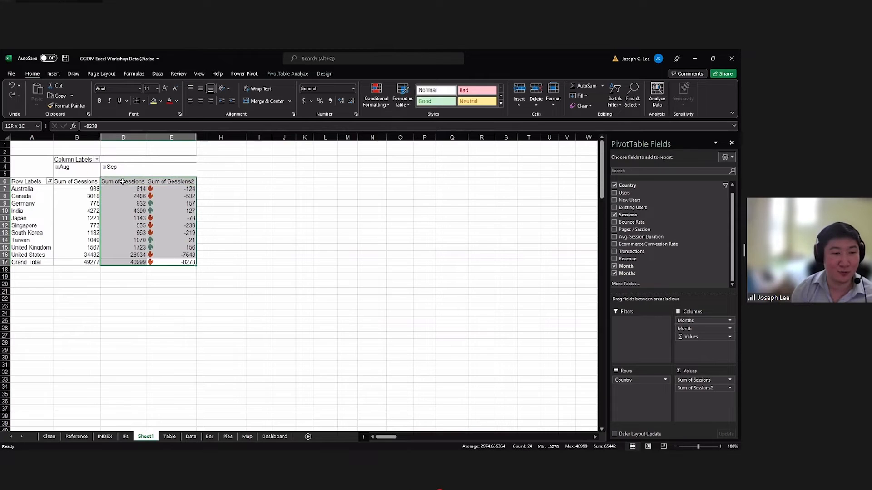
pyautogui.click(122, 182)
pyautogui.doubleClick(124, 183)
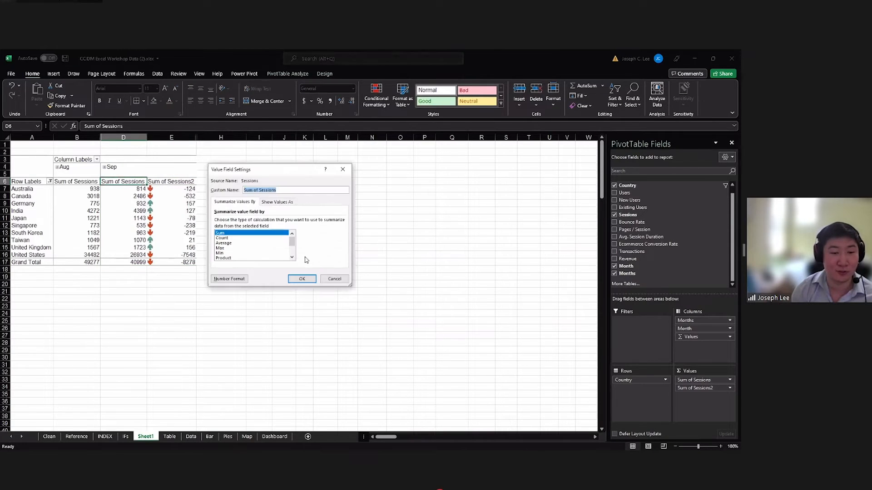
pyautogui.click(334, 278)
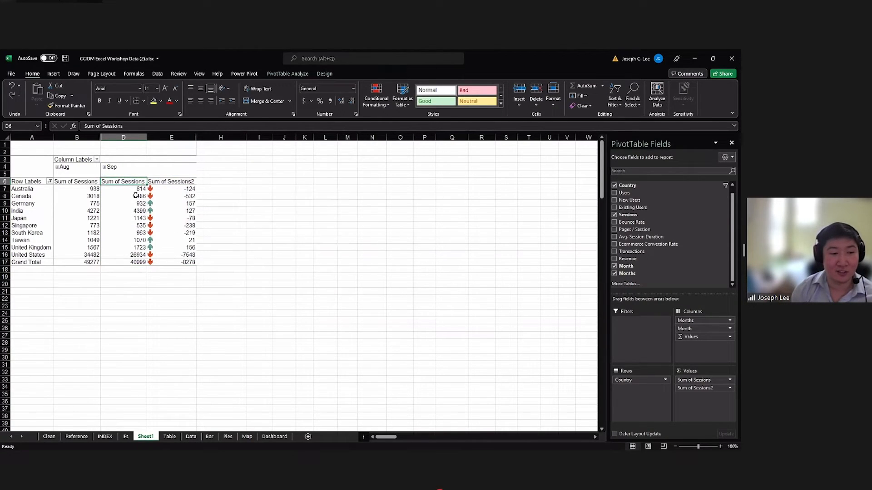
pyautogui.moveTo(126, 183); pyautogui.dragTo(157, 214)
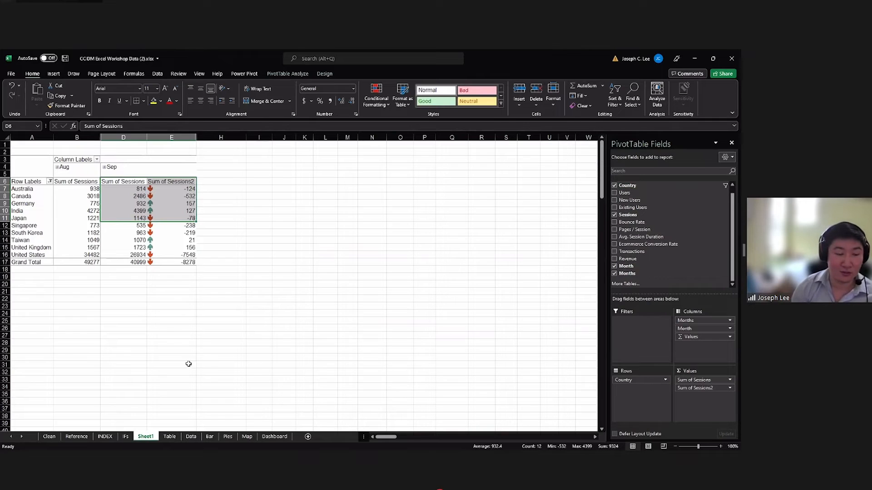
pyautogui.click(161, 313)
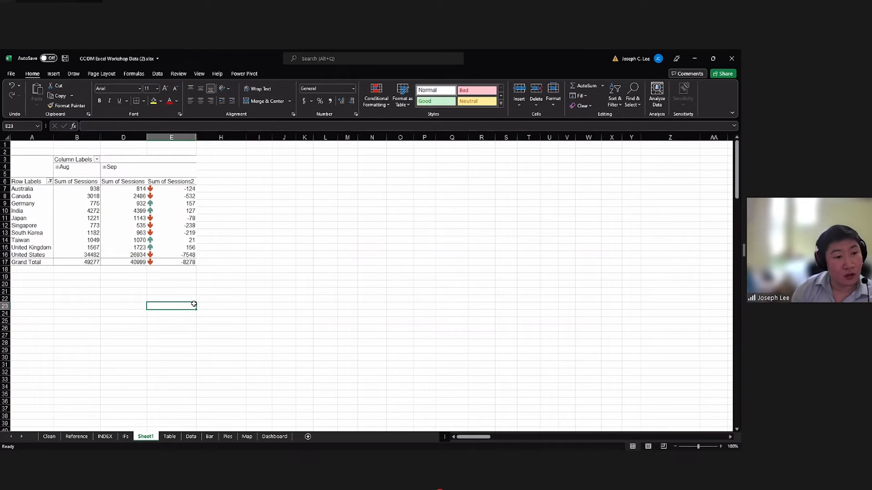
pyautogui.click(220, 291)
pyautogui.click(223, 209)
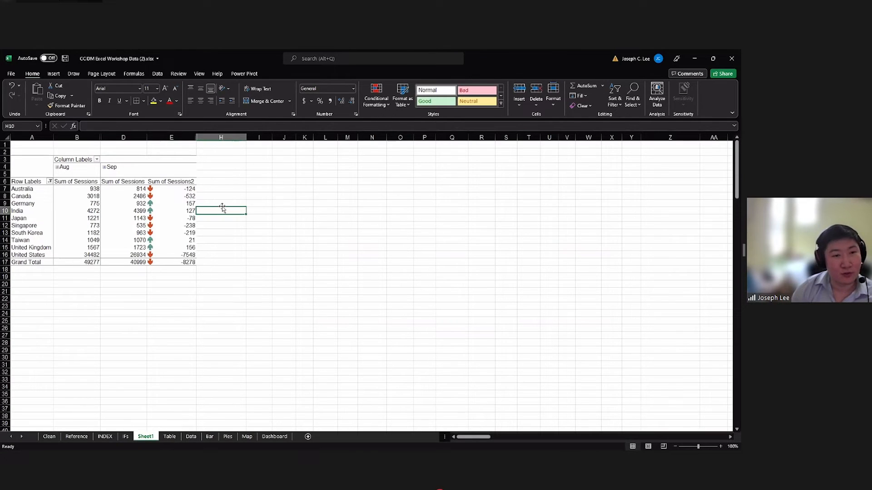
# Insert a Default Channel Grouping slicer for the PivotTable and place it just beside the Sum of Sessions2 column.
pyautogui.click(165, 204)
pyautogui.click(167, 171)
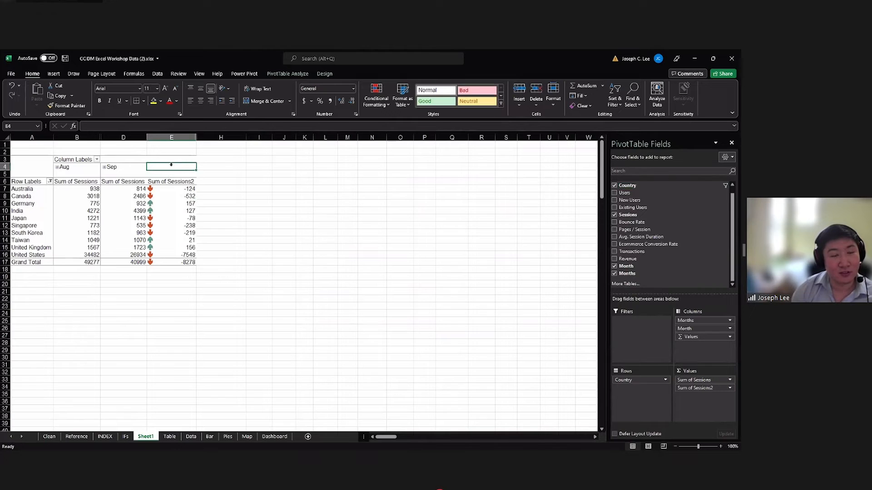
pyautogui.click(165, 173)
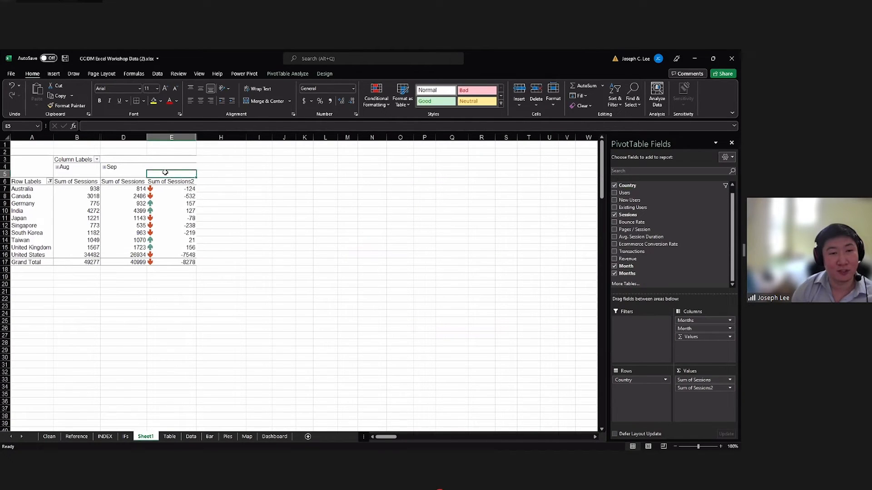
pyautogui.click(286, 76)
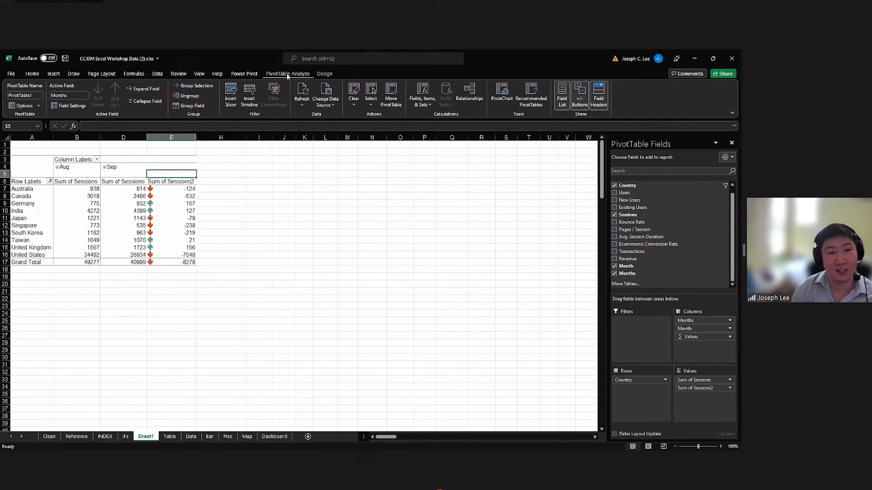
pyautogui.click(233, 93)
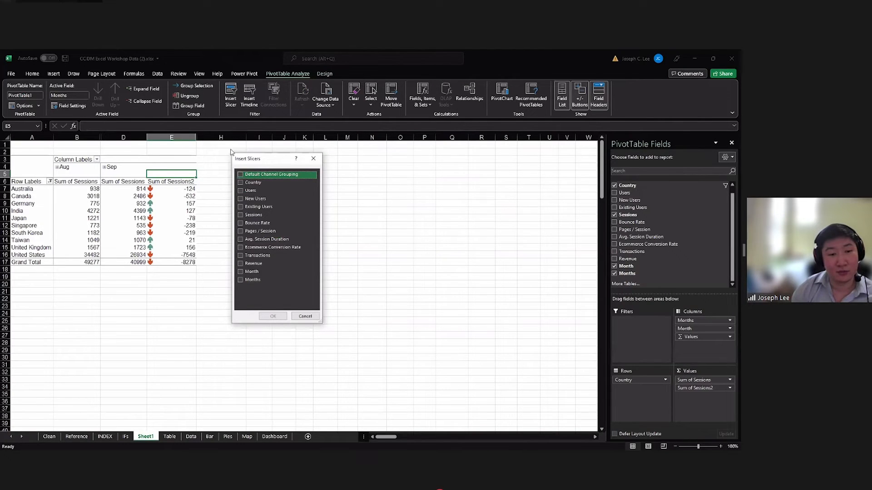
pyautogui.click(240, 174)
pyautogui.click(274, 316)
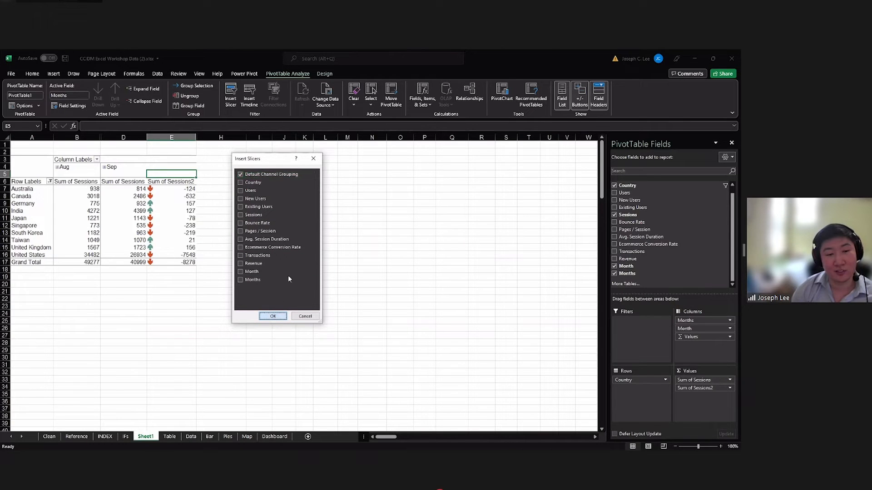
pyautogui.moveTo(290, 243); pyautogui.dragTo(239, 184)
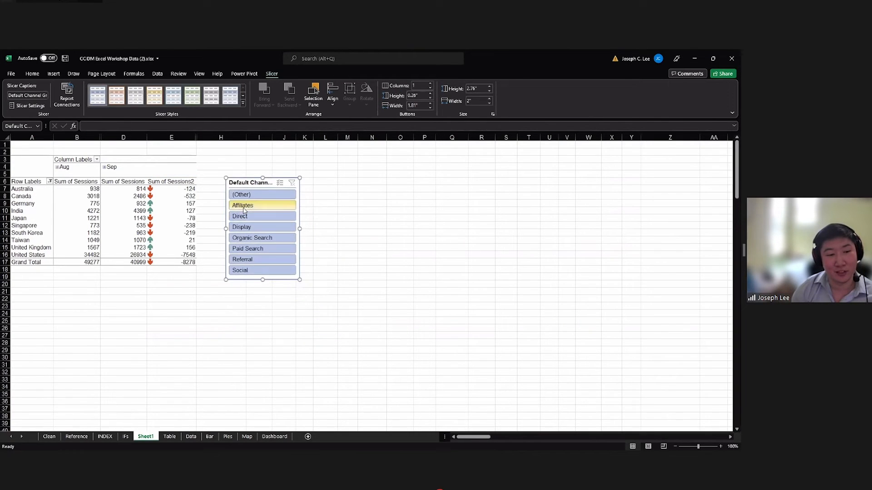
# Try the channel slicer on Affiliates, Direct, (Other), Organic Search, Paid Search, Referral and Display in turn.
pyautogui.click(243, 207)
pyautogui.click(244, 216)
pyautogui.click(250, 194)
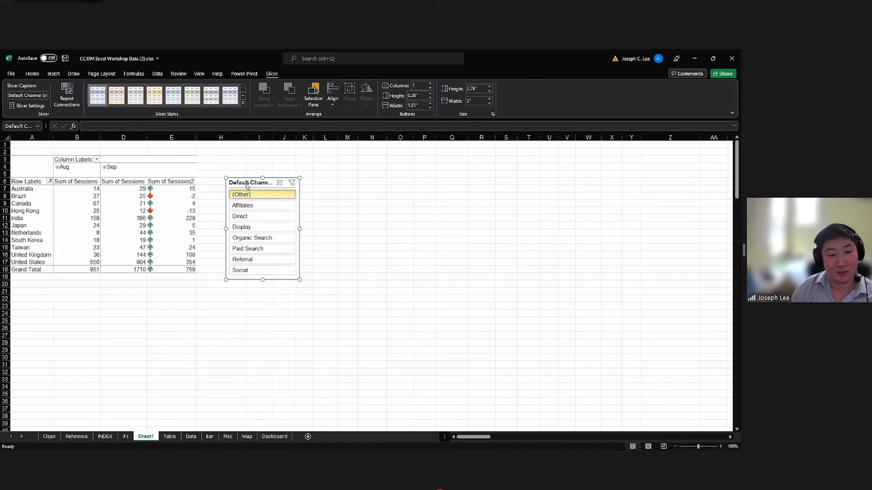
pyautogui.click(252, 241)
pyautogui.click(255, 249)
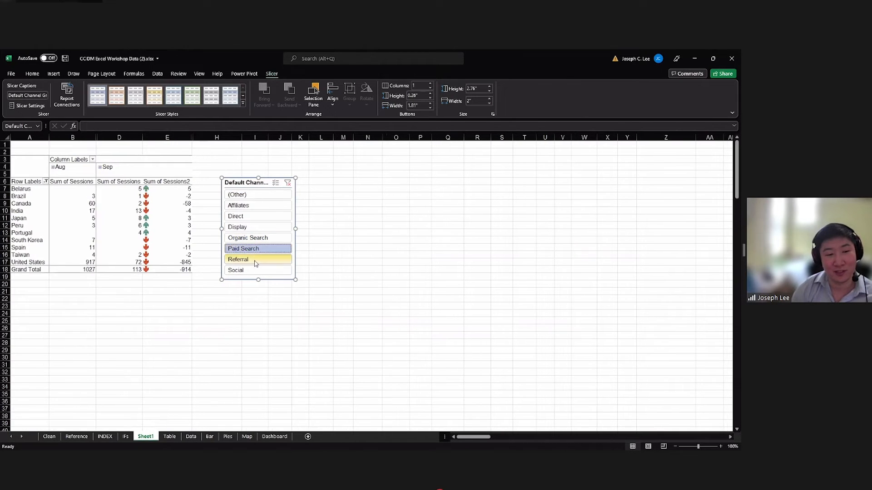
pyautogui.click(255, 261)
pyautogui.click(250, 228)
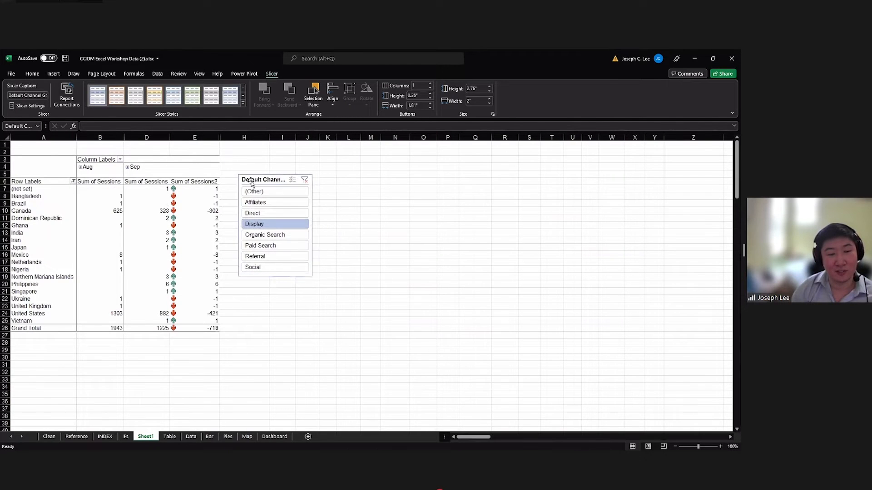
# Compare the Direct, Display, Organic Search and Paid Search channels with the slicer, then select the session differences for Direct.
pyautogui.click(261, 216)
pyautogui.click(245, 224)
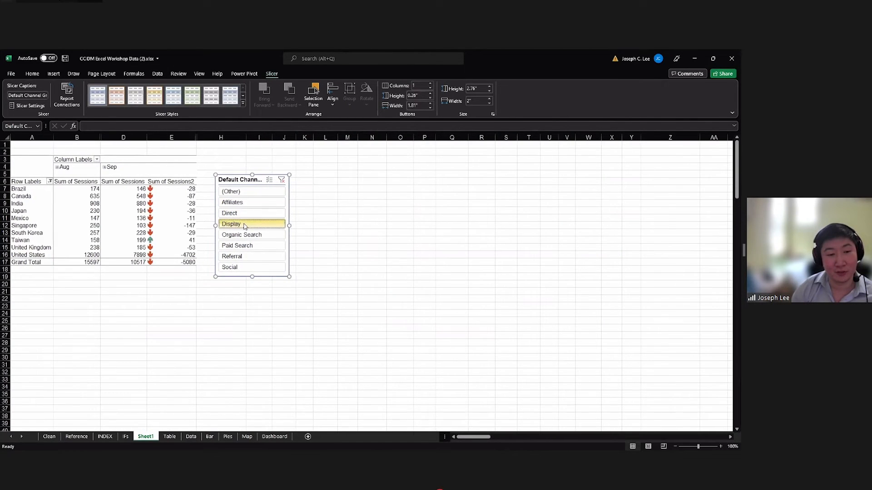
pyautogui.click(246, 235)
pyautogui.click(246, 246)
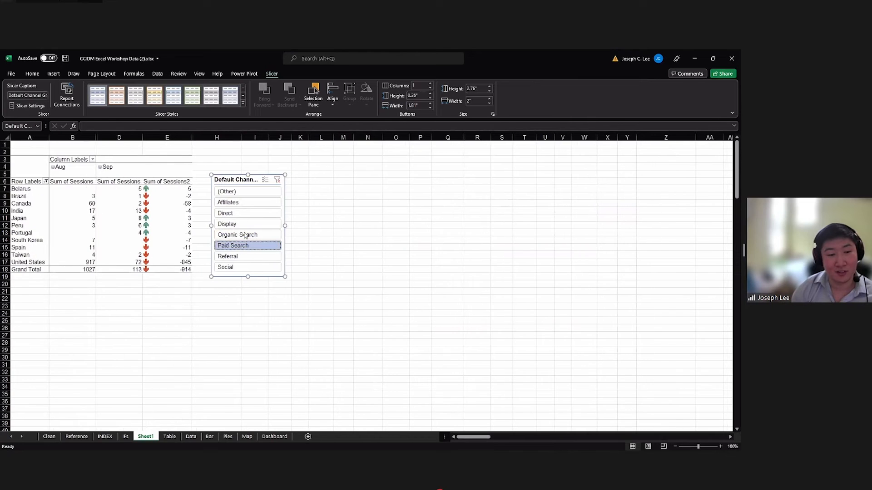
pyautogui.click(245, 235)
pyautogui.click(244, 226)
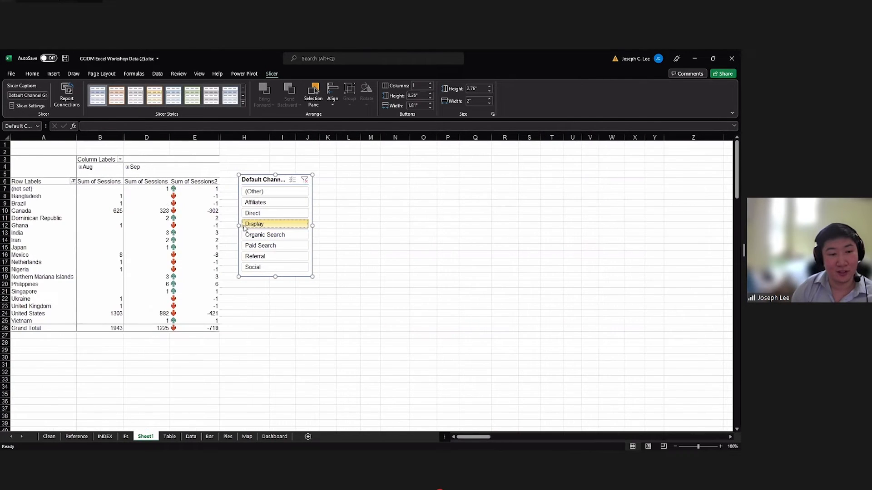
pyautogui.click(245, 213)
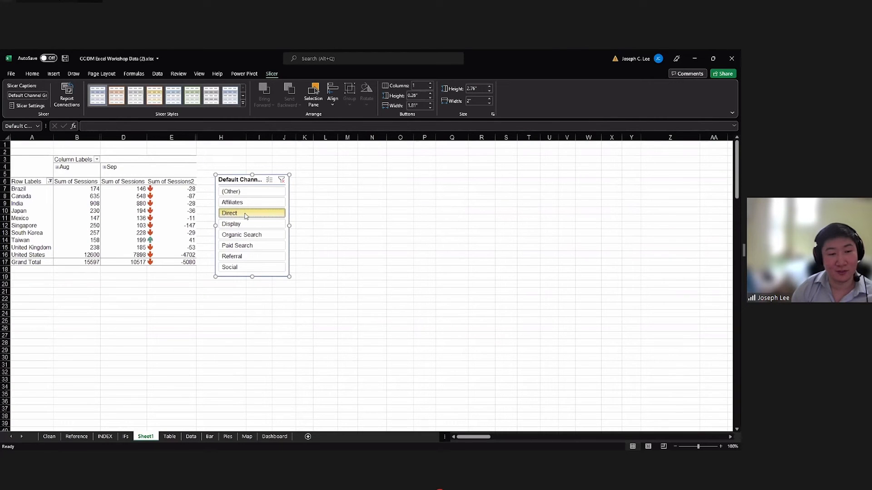
pyautogui.moveTo(179, 190); pyautogui.dragTo(183, 263)
# Filter the PivotTable to the Organic Search channel with the slicer.
pyautogui.click(241, 246)
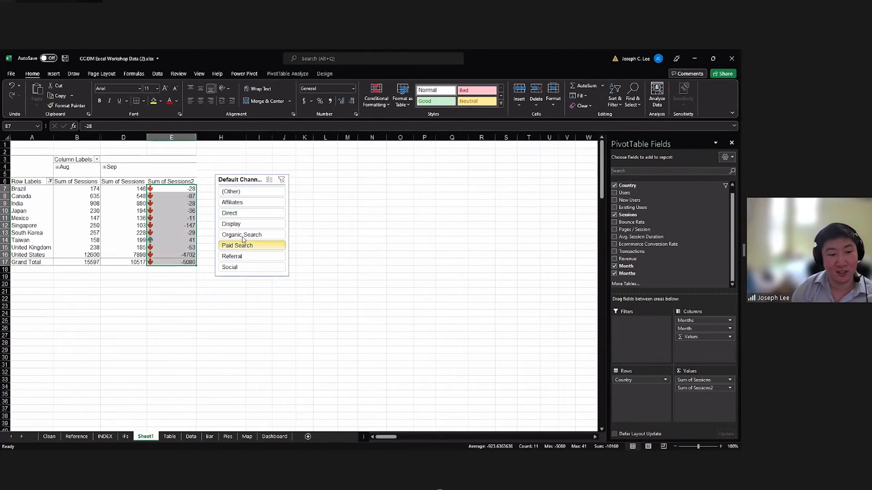
pyautogui.click(241, 235)
pyautogui.click(242, 226)
pyautogui.click(242, 235)
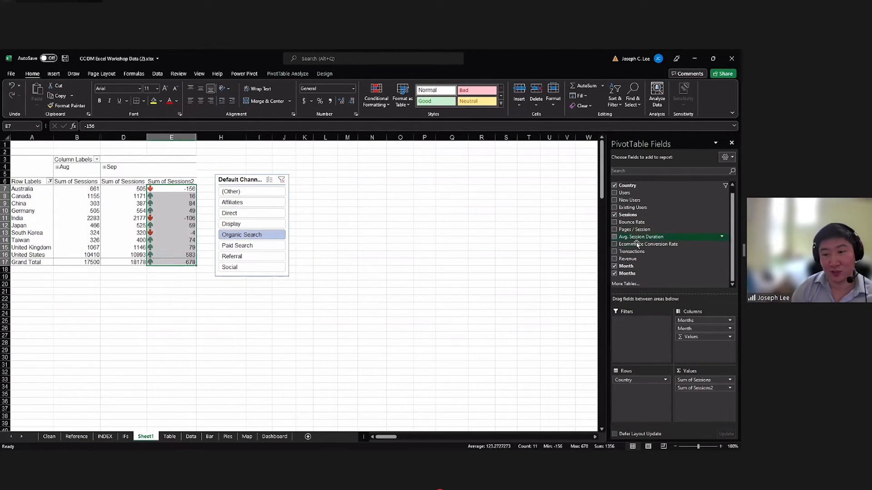
pyautogui.click(240, 178)
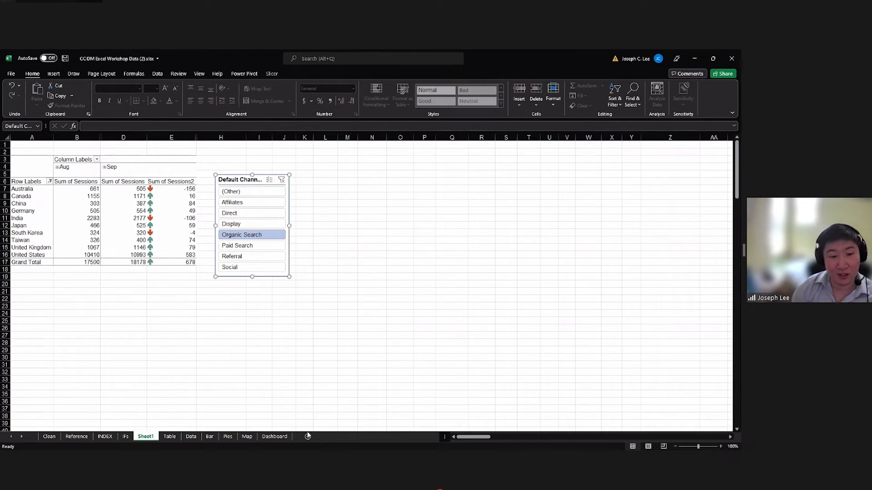
pyautogui.hotkey('alt', 'Tab')
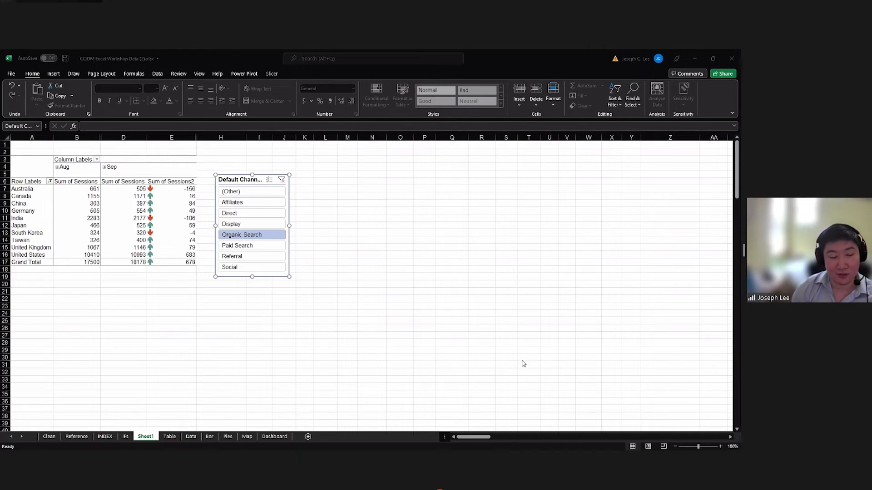
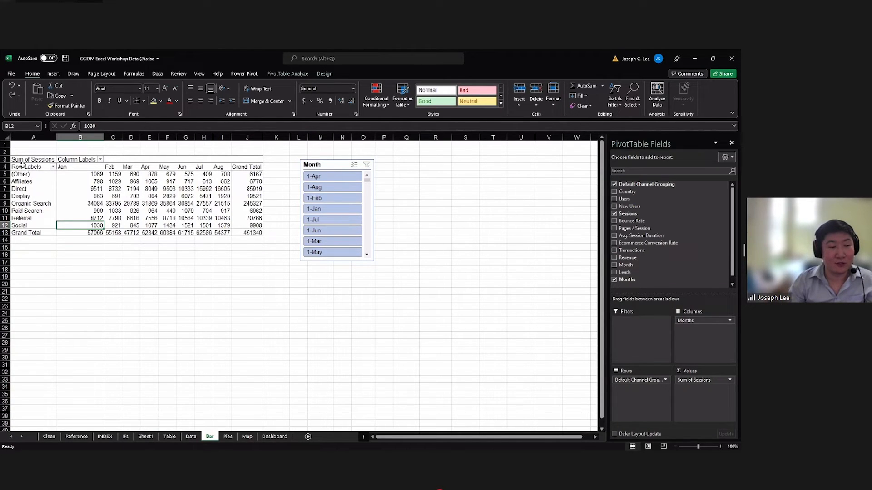
# Insert a clustered column PivotChart from the channel-by-month sessions in A4:I12 and place it below the PivotTable.
pyautogui.moveTo(51, 167); pyautogui.dragTo(226, 226)
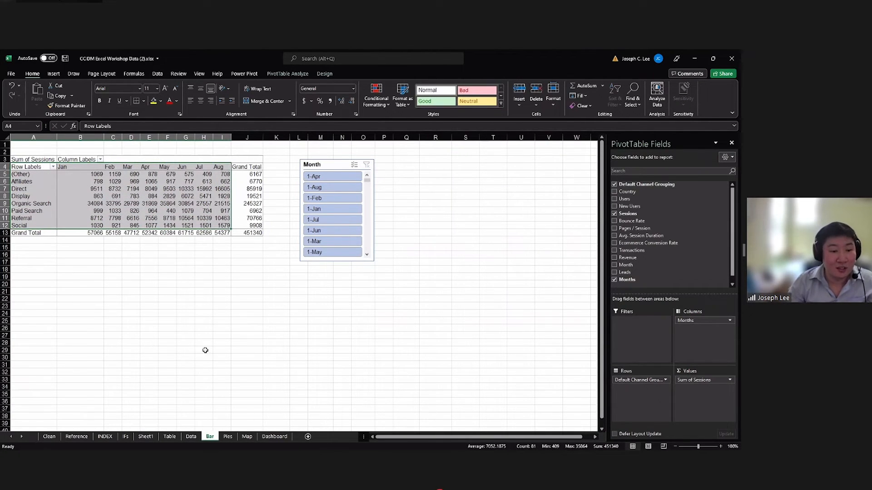
pyautogui.click(32, 170)
pyautogui.moveTo(74, 177); pyautogui.dragTo(215, 227)
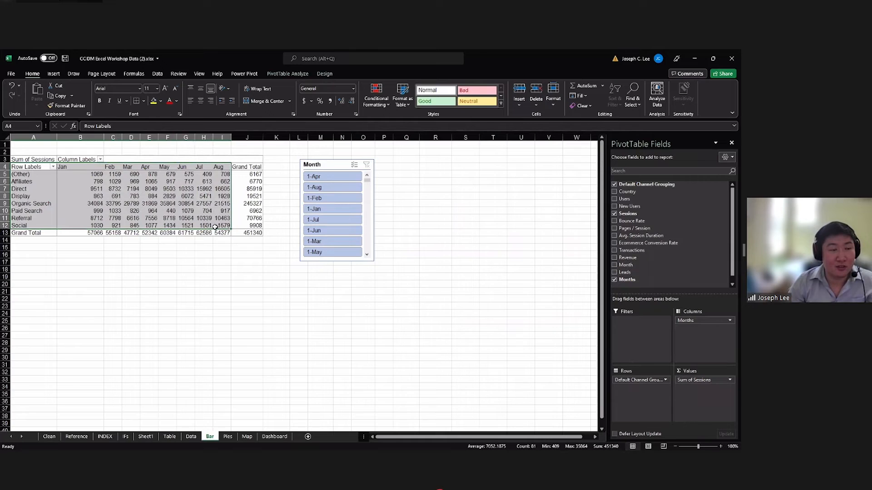
pyautogui.click(53, 77)
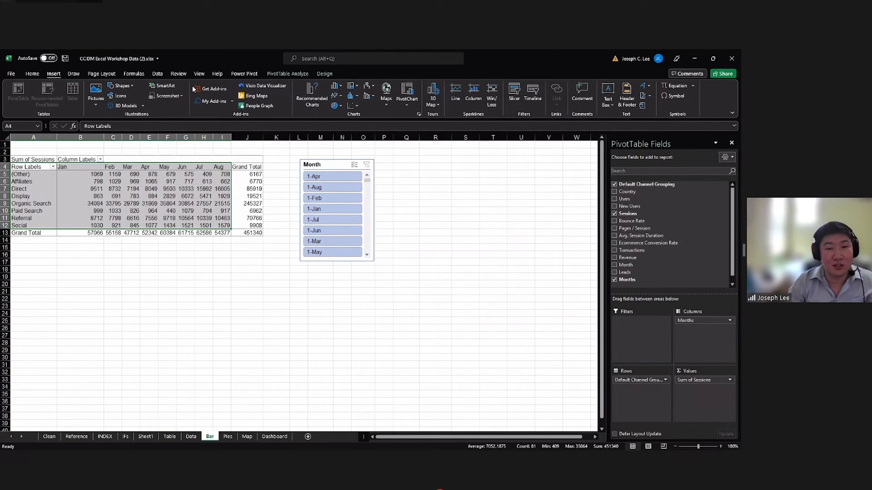
pyautogui.click(303, 94)
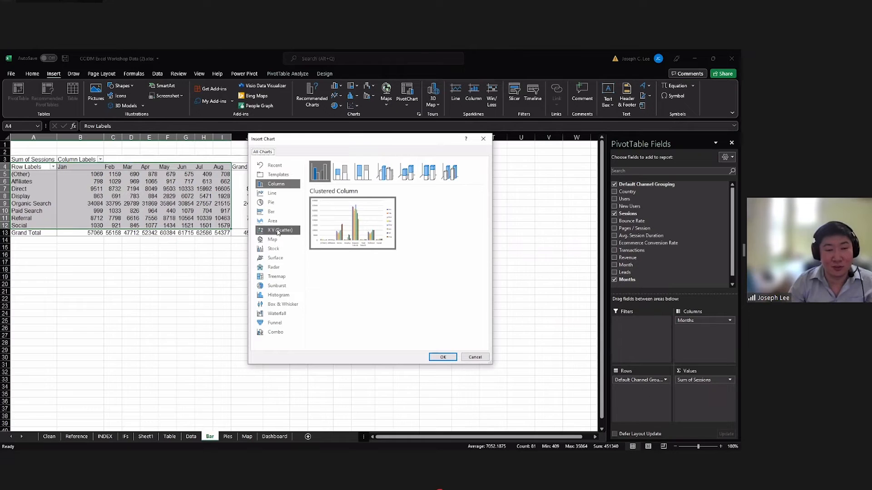
pyautogui.click(436, 359)
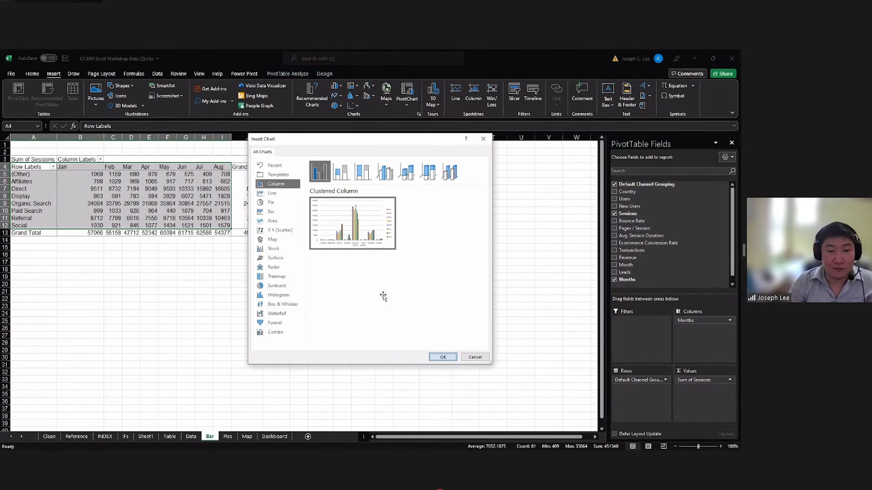
pyautogui.moveTo(339, 238); pyautogui.dragTo(297, 270)
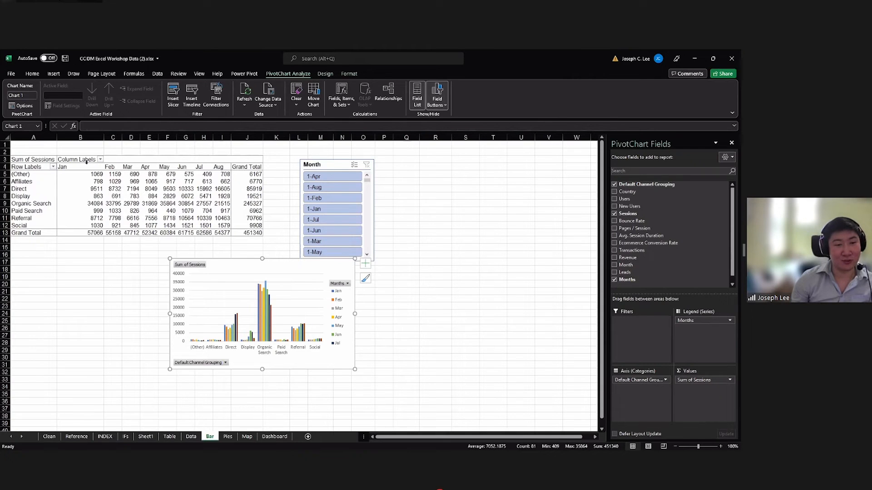
# Hide all field buttons on the PivotChart and shift the chart so it sits just below the Month slicer.
pyautogui.rightClick(340, 285)
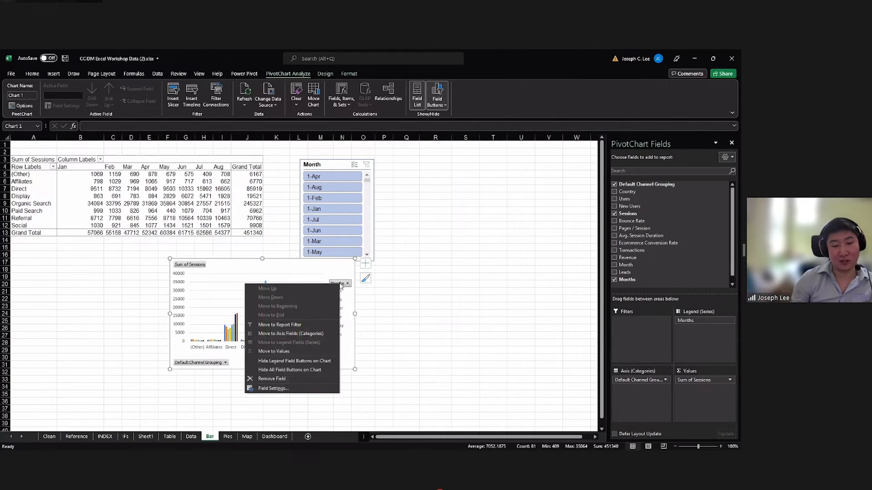
pyautogui.click(316, 372)
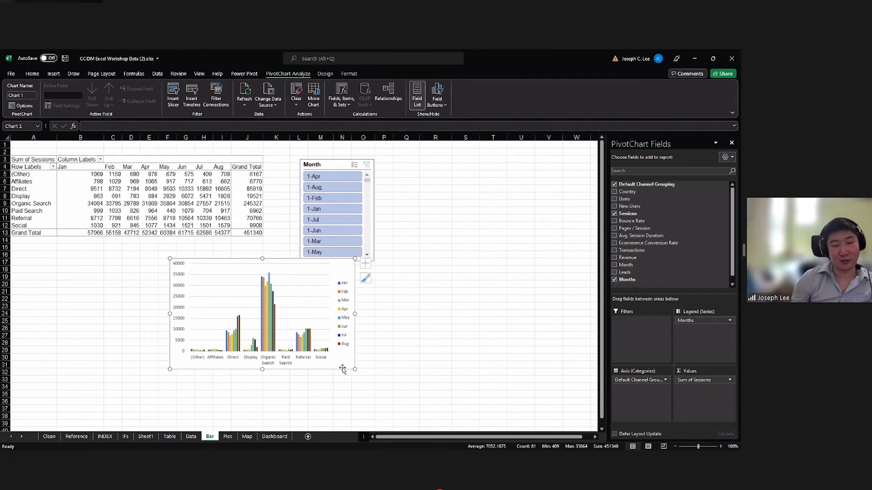
pyautogui.moveTo(354, 321); pyautogui.dragTo(392, 325)
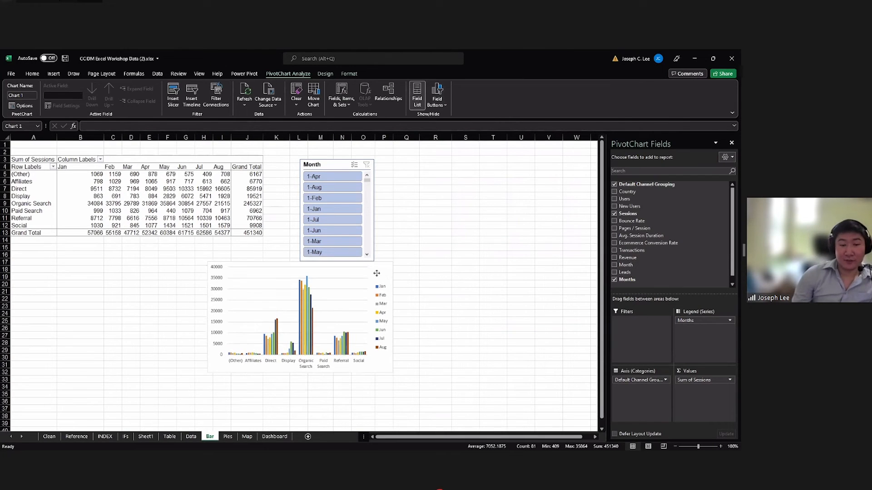
pyautogui.moveTo(377, 274); pyautogui.dragTo(385, 276)
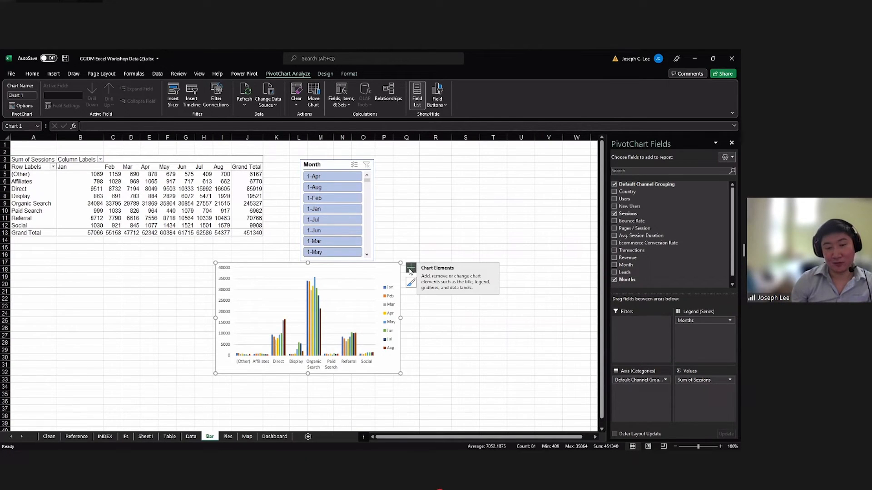
# Add a chart title to the PivotChart and try axis titles on and off, leaving them off.
pyautogui.click(411, 268)
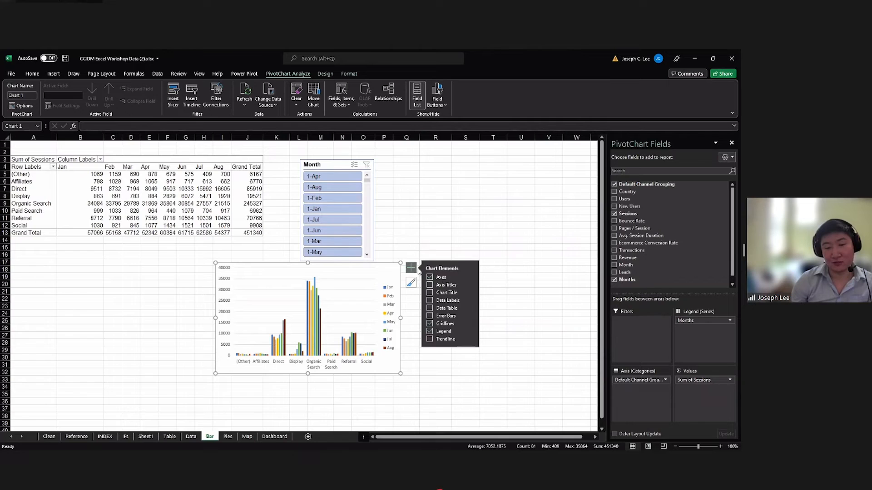
pyautogui.click(430, 285)
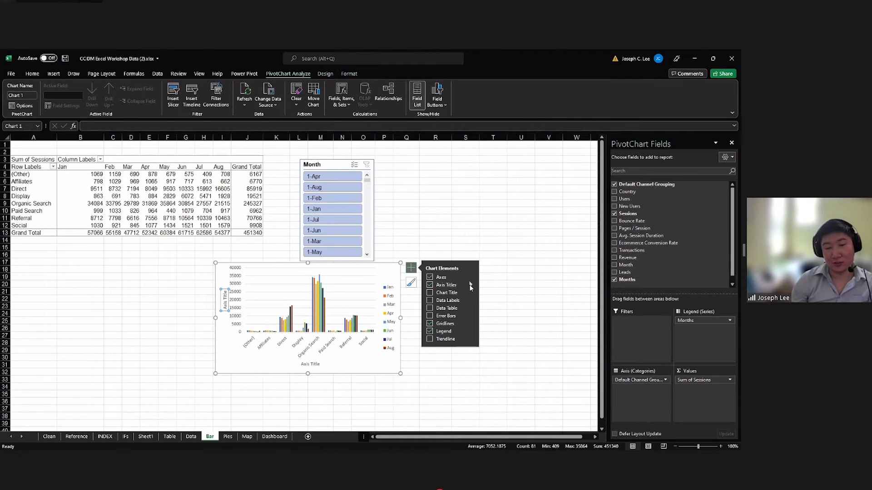
pyautogui.click(470, 286)
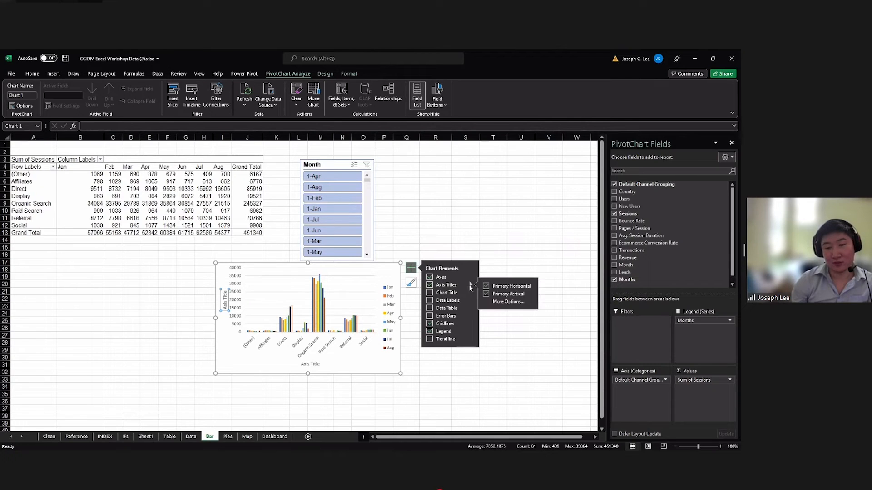
pyautogui.click(430, 285)
pyautogui.click(430, 293)
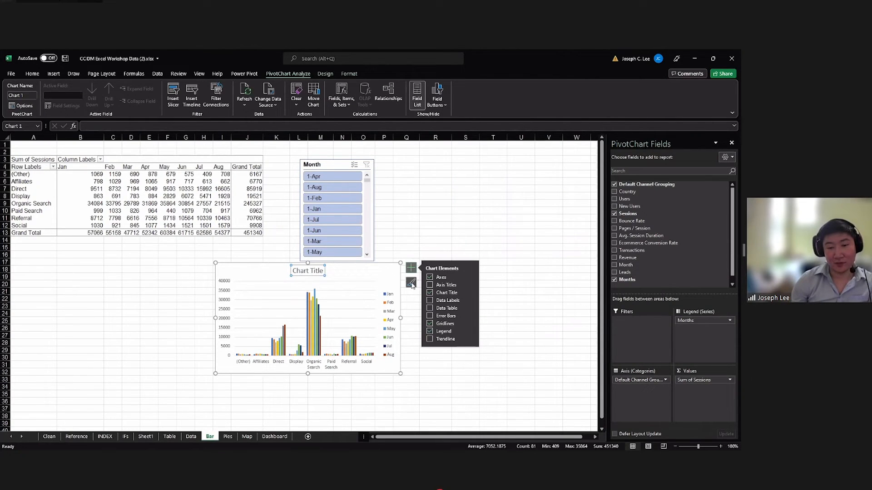
pyautogui.click(430, 285)
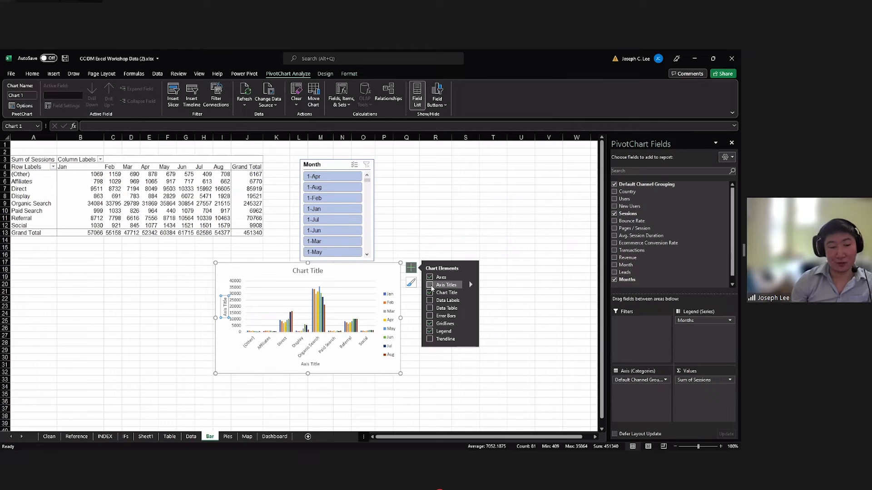
pyautogui.click(429, 286)
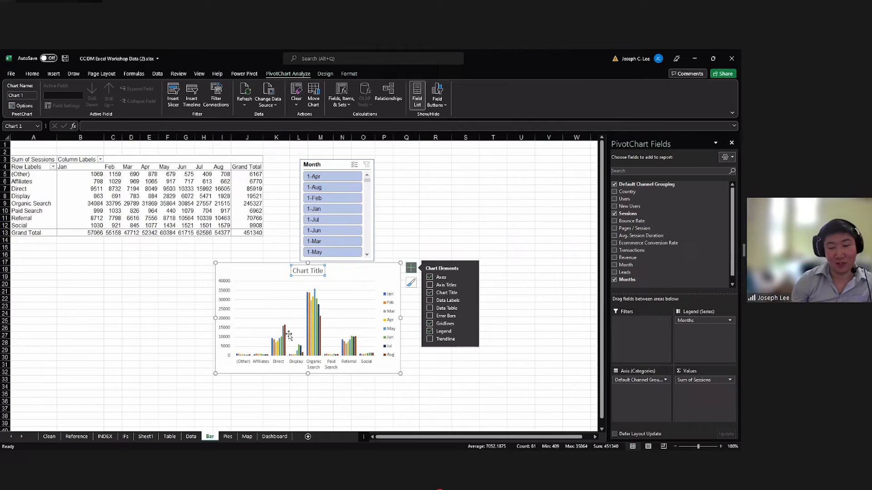
pyautogui.click(435, 285)
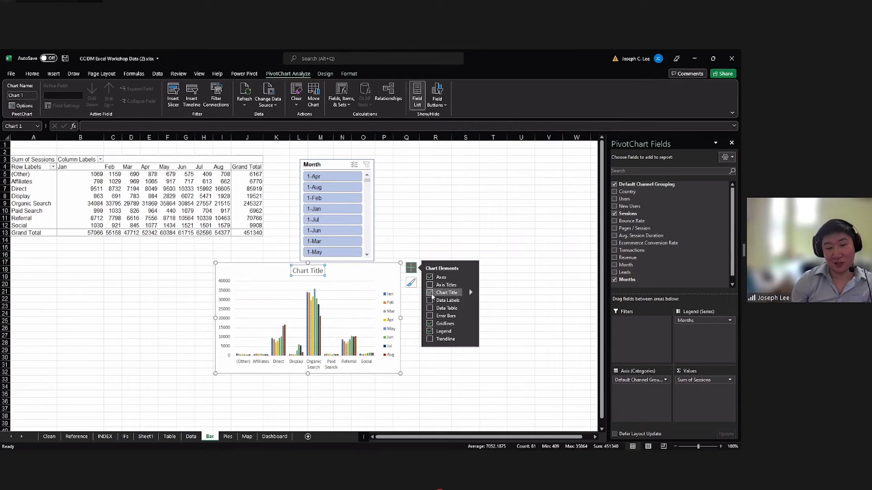
pyautogui.click(352, 300)
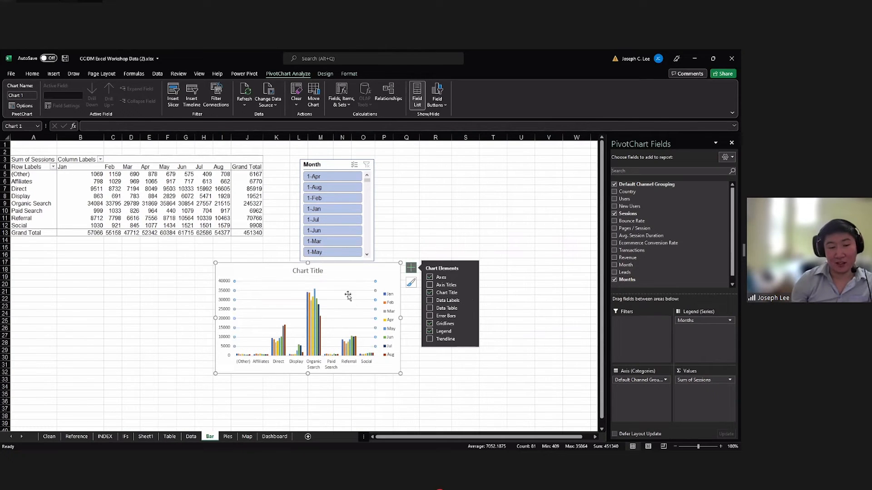
pyautogui.click(352, 272)
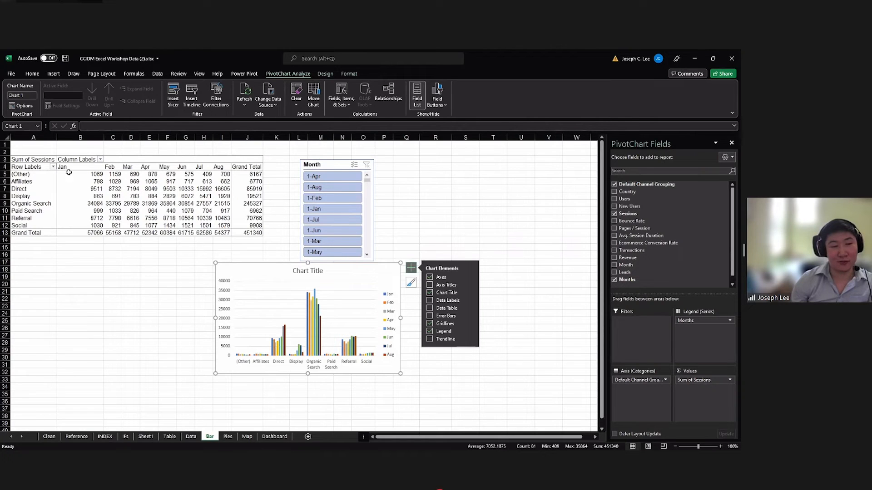
# Move the Month slicer beside the chart and filter by April, August, February, January and July in turn.
pyautogui.moveTo(334, 162); pyautogui.dragTo(436, 214)
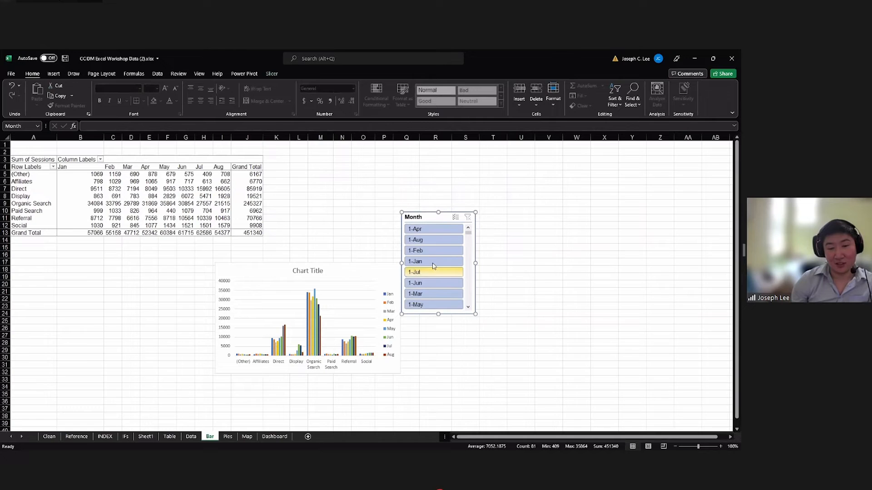
pyautogui.scroll(3, 428, 234)
pyautogui.click(429, 232)
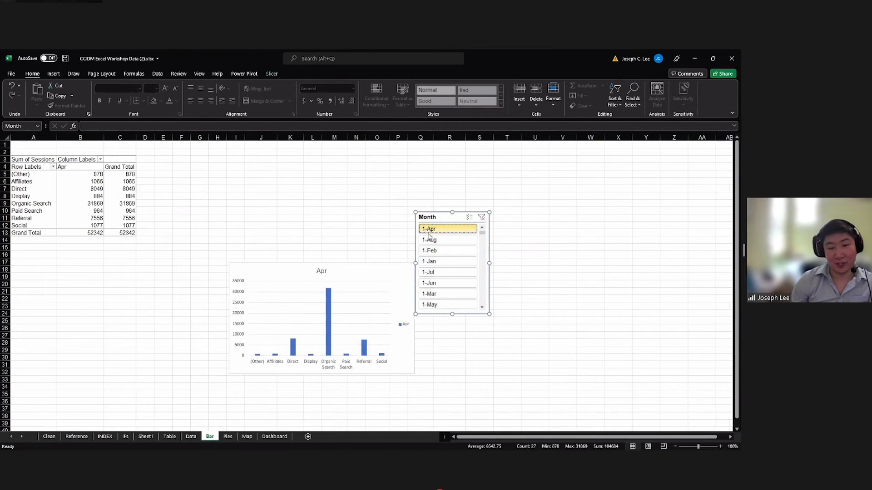
pyautogui.click(439, 240)
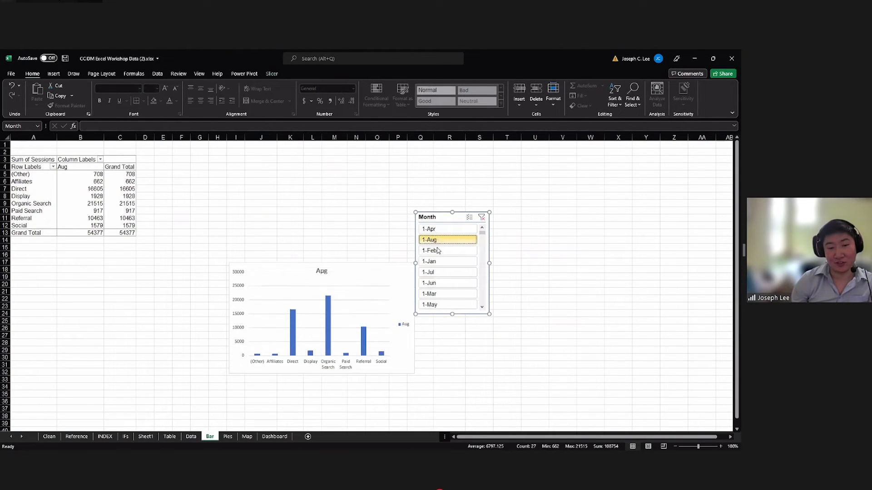
pyautogui.click(438, 251)
pyautogui.click(438, 261)
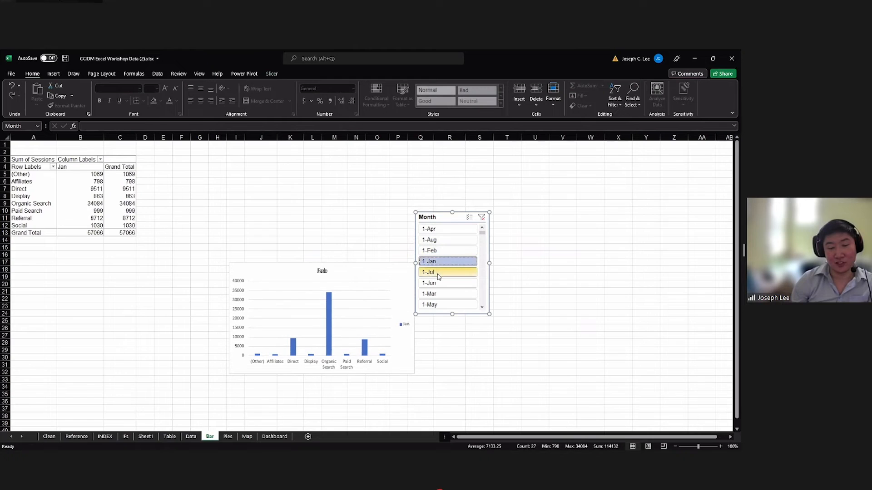
pyautogui.click(438, 273)
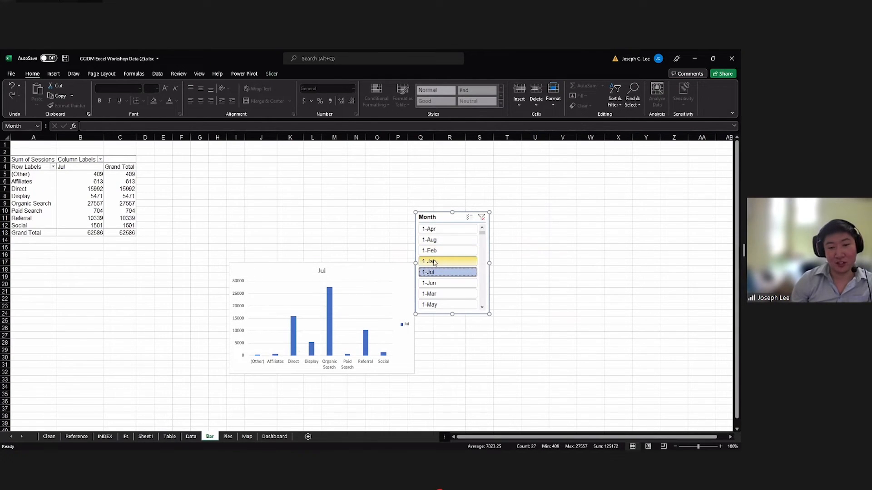
# Compare April with July and then April with August in the chart using the Month slicer.
pyautogui.keyDown('ctrl'); pyautogui.click(434, 228); pyautogui.keyUp('ctrl')
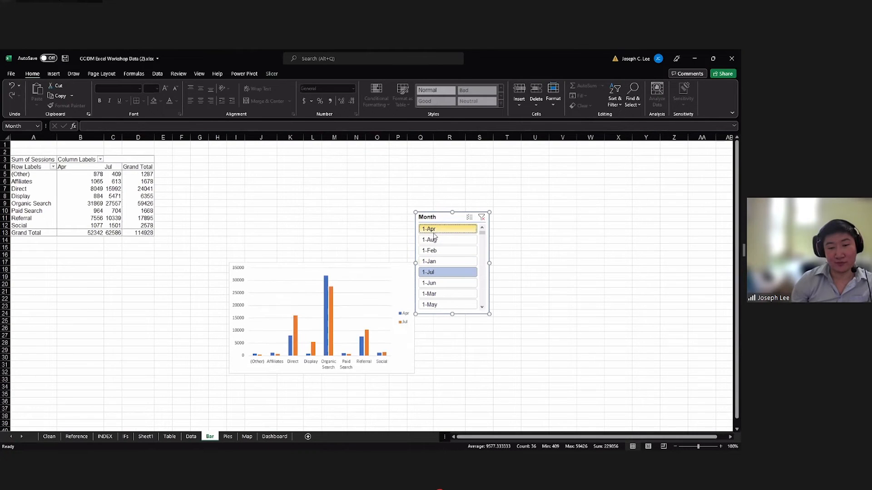
pyautogui.click(438, 273)
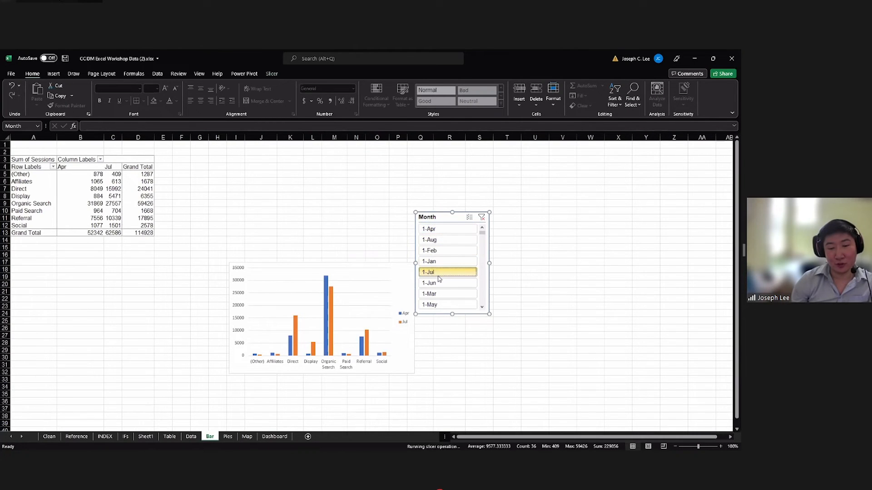
pyautogui.click(444, 232)
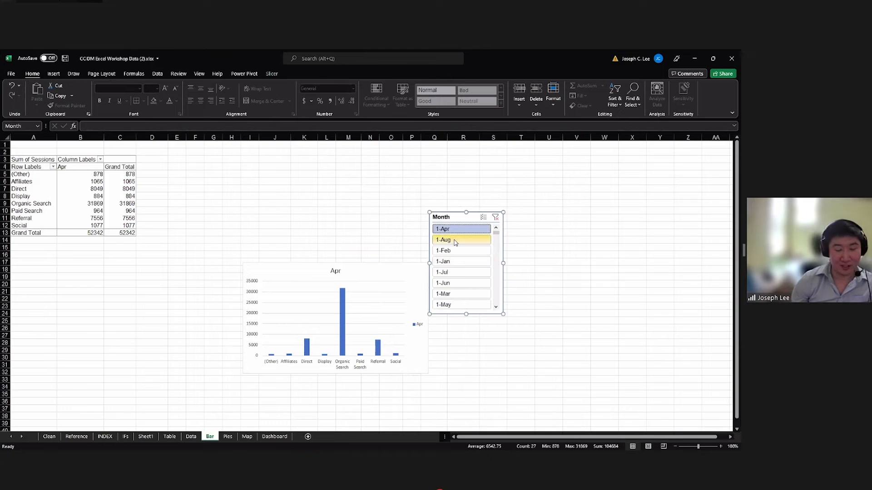
pyautogui.keyDown('ctrl'); pyautogui.click(455, 241); pyautogui.keyUp('ctrl')
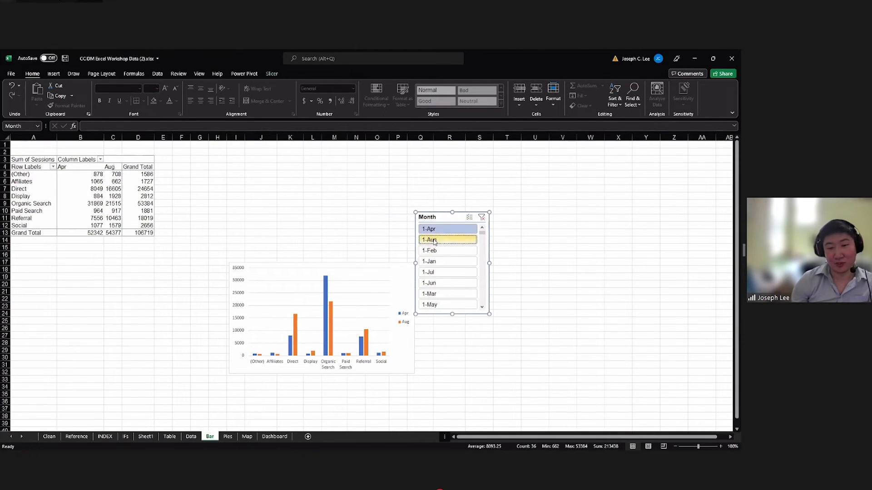
pyautogui.moveTo(334, 309)
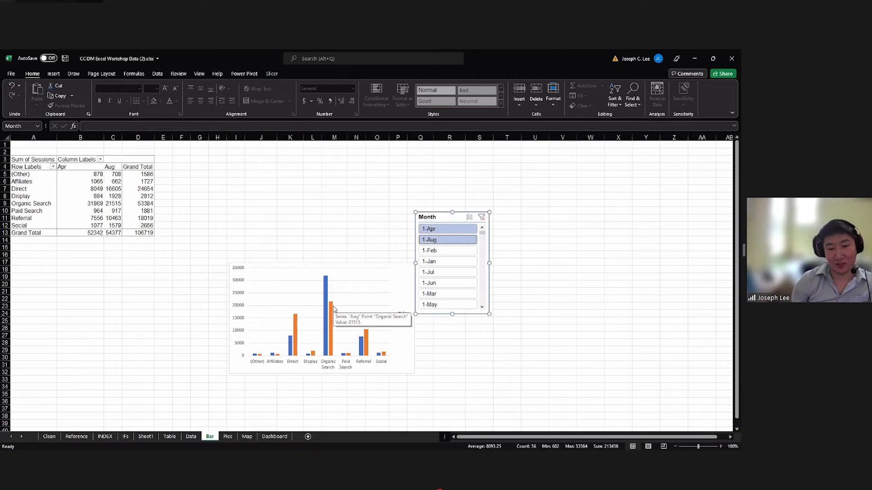
# Filter the chart by single months again, going through April and January and ending on March.
pyautogui.click(446, 240)
pyautogui.click(443, 229)
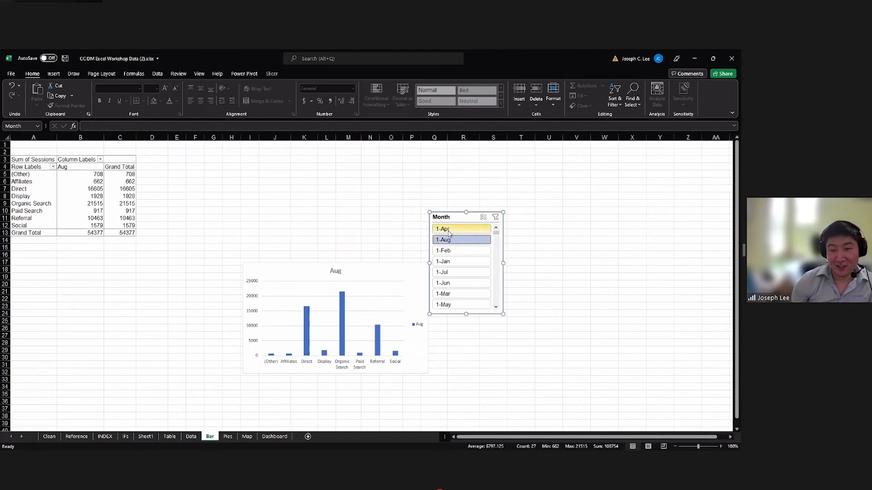
pyautogui.click(448, 262)
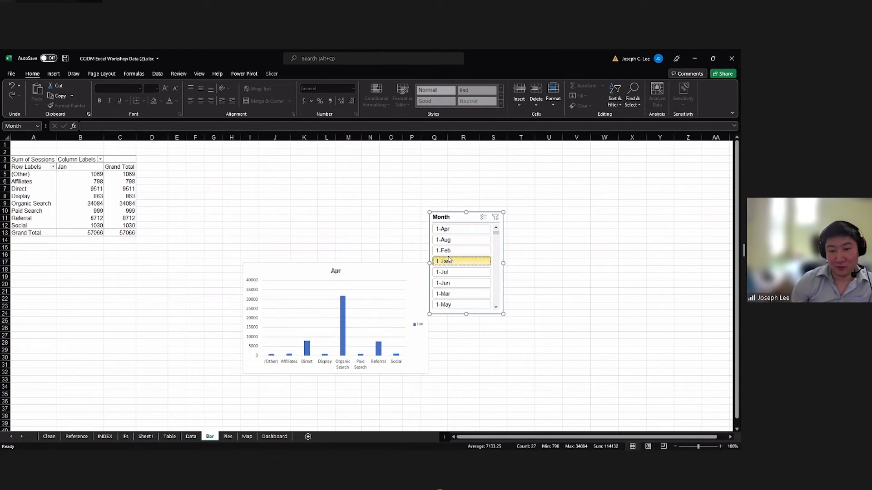
pyautogui.click(454, 296)
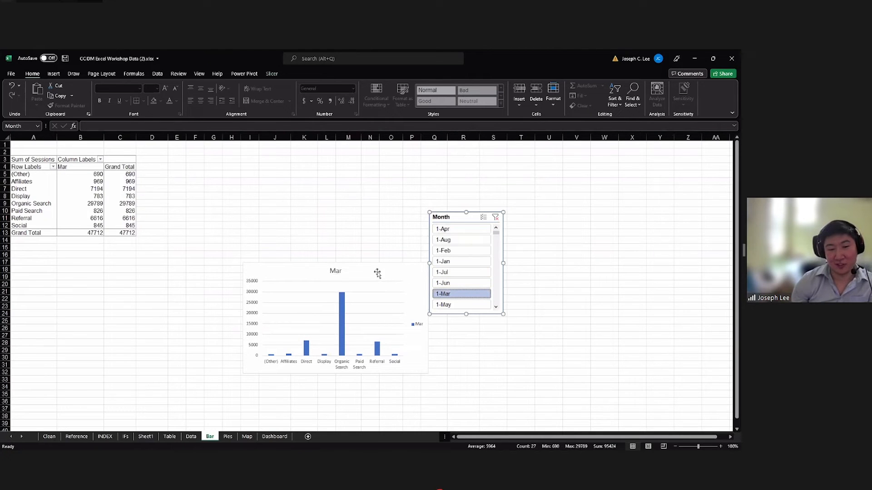
# Move the PivotChart up beside the PivotTable and review the chart elements that can be switched on or off.
pyautogui.moveTo(375, 272); pyautogui.dragTo(304, 195)
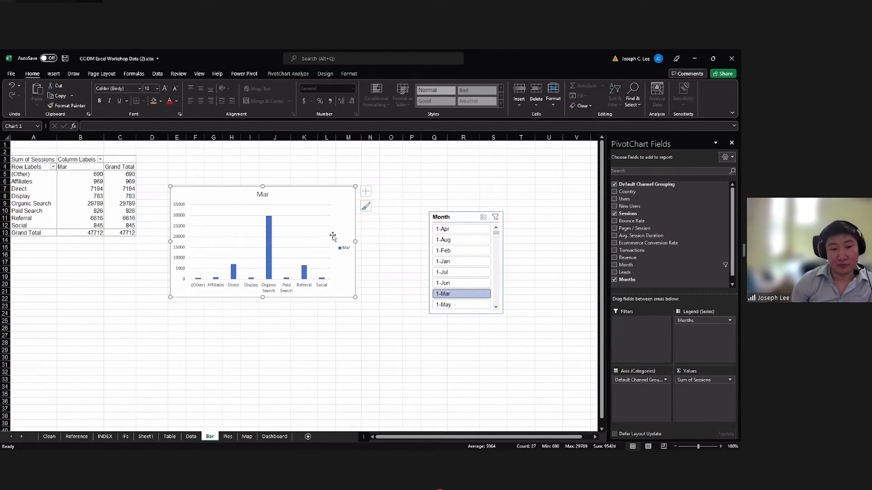
pyautogui.click(366, 193)
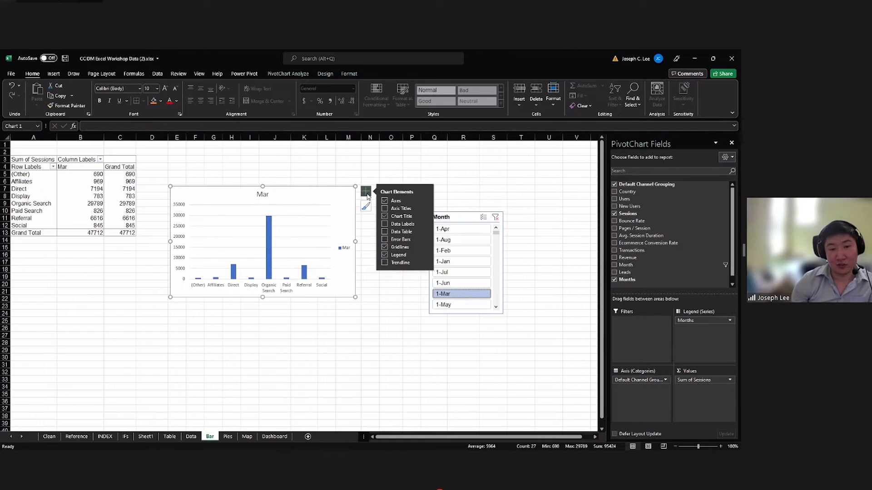
pyautogui.click(267, 194)
pyautogui.click(267, 194)
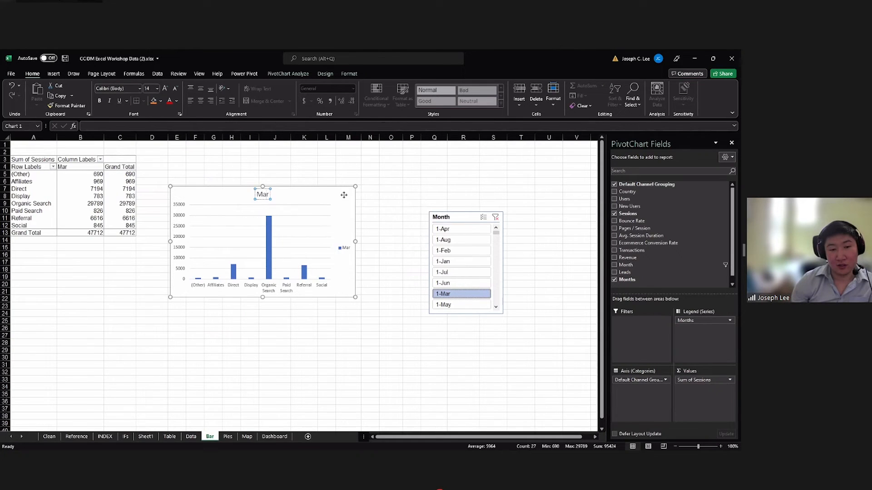
pyautogui.click(366, 192)
pyautogui.click(385, 232)
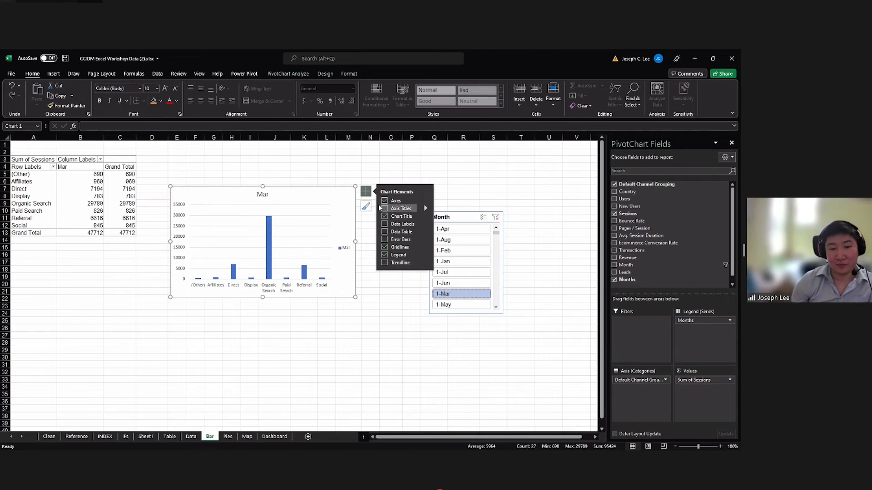
# Browse the chart style gallery and apply the style with semi-transparent pale blue columns and a plain white background.
pyautogui.click(367, 209)
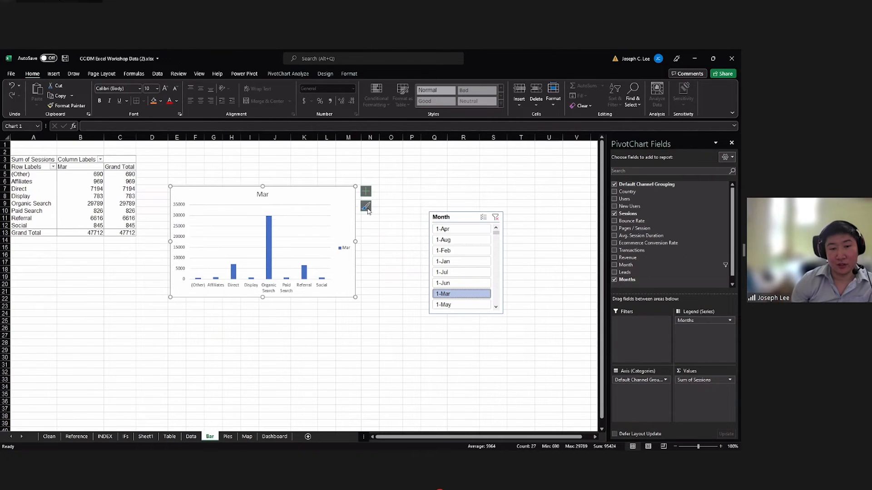
pyautogui.click(366, 206)
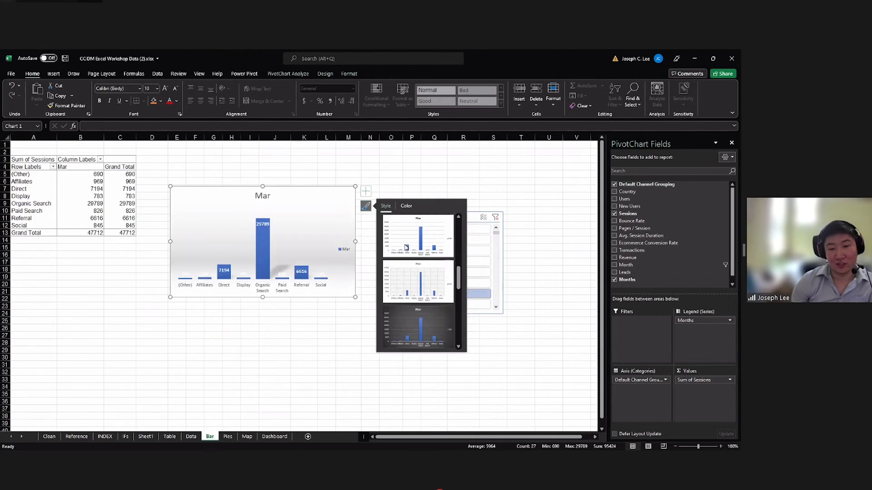
pyautogui.scroll(-3, 409, 254)
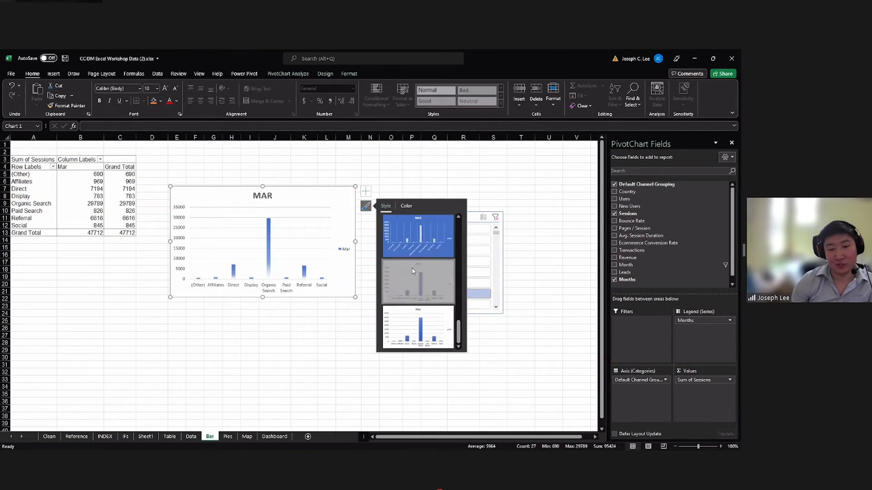
pyautogui.scroll(4, 413, 271)
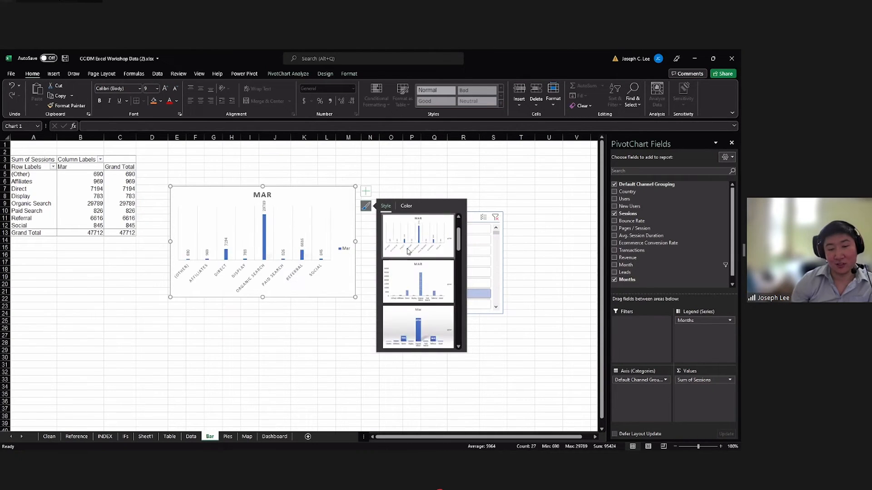
pyautogui.scroll(-4, 416, 282)
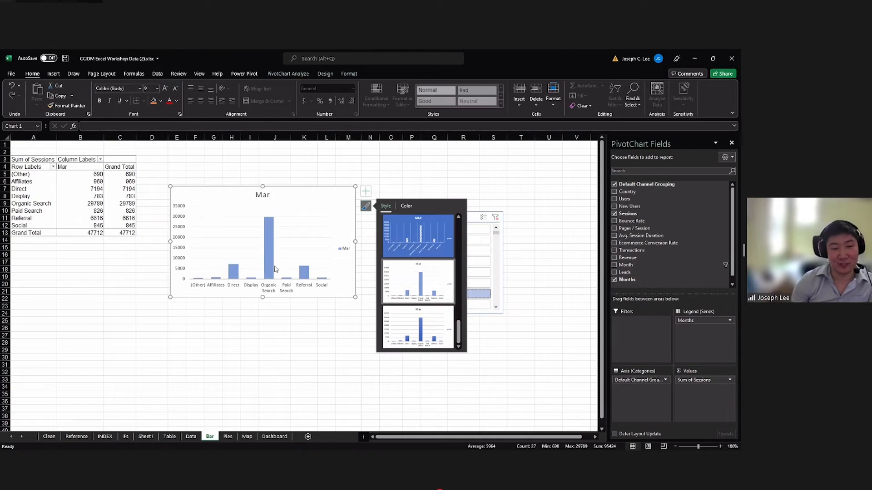
# Open the formatting options for the March data series and reduce its gap width to about 35%.
pyautogui.click(321, 278)
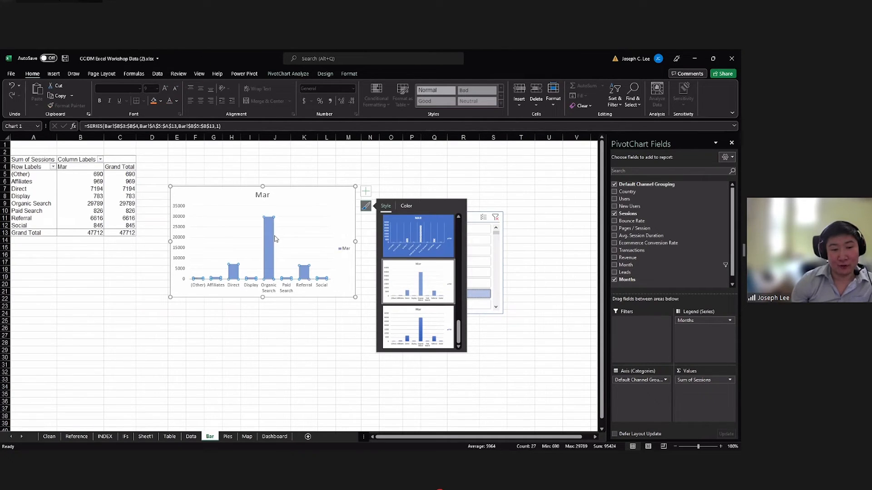
pyautogui.click(329, 225)
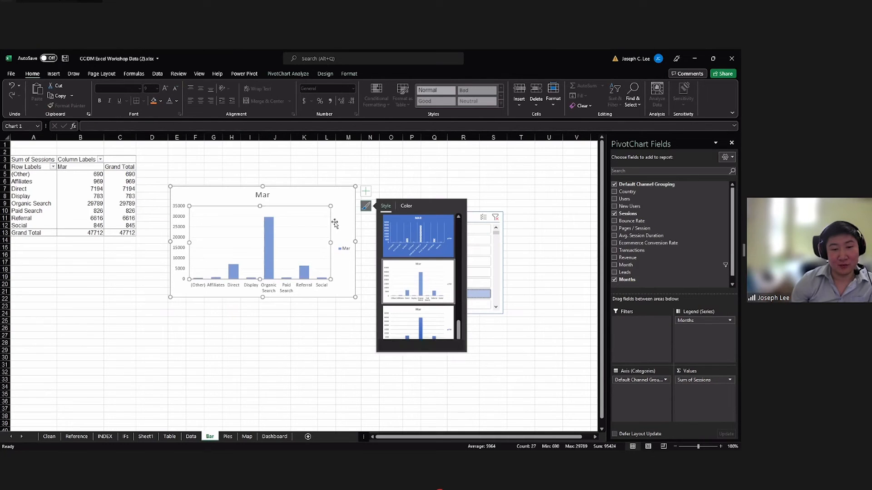
pyautogui.click(268, 230)
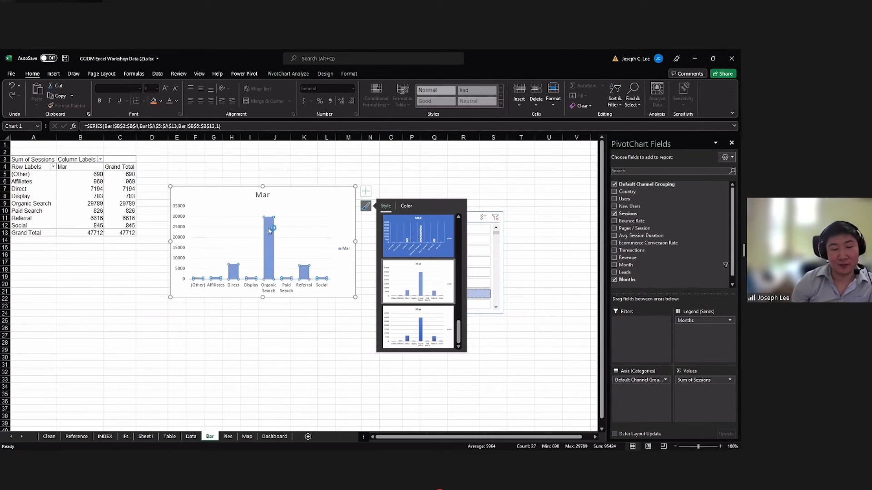
pyautogui.moveTo(273, 232)
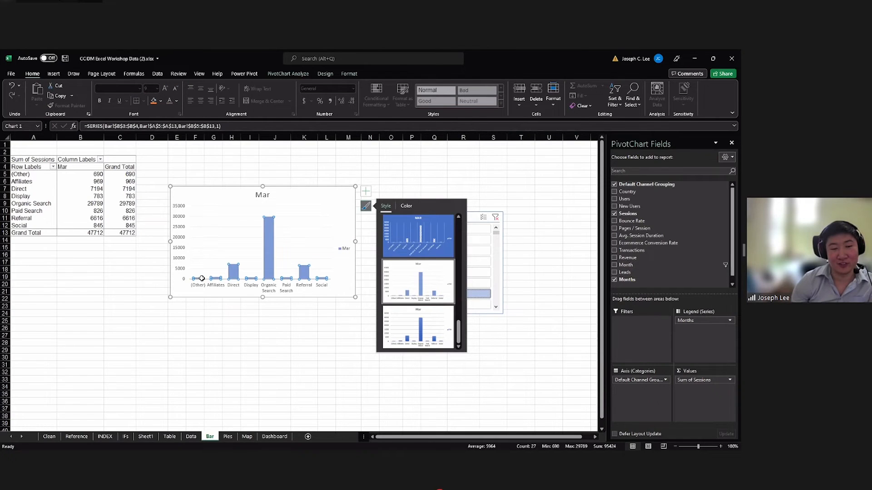
pyautogui.rightClick(272, 234)
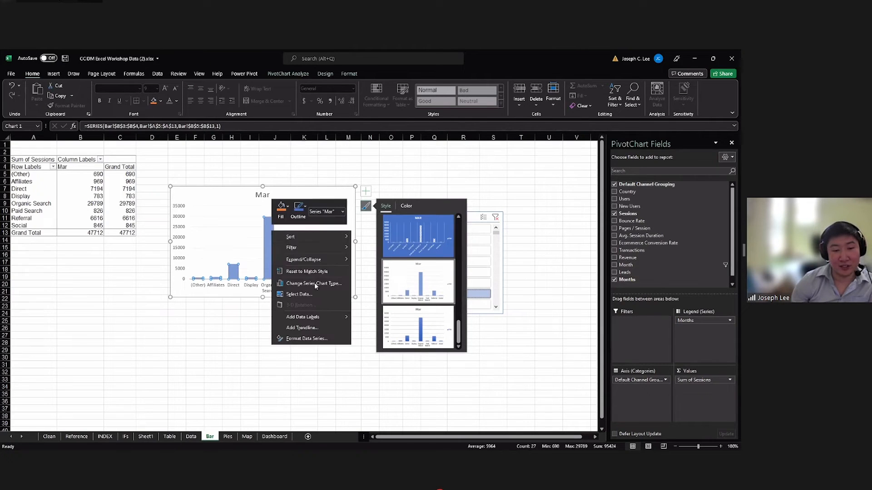
pyautogui.click(306, 339)
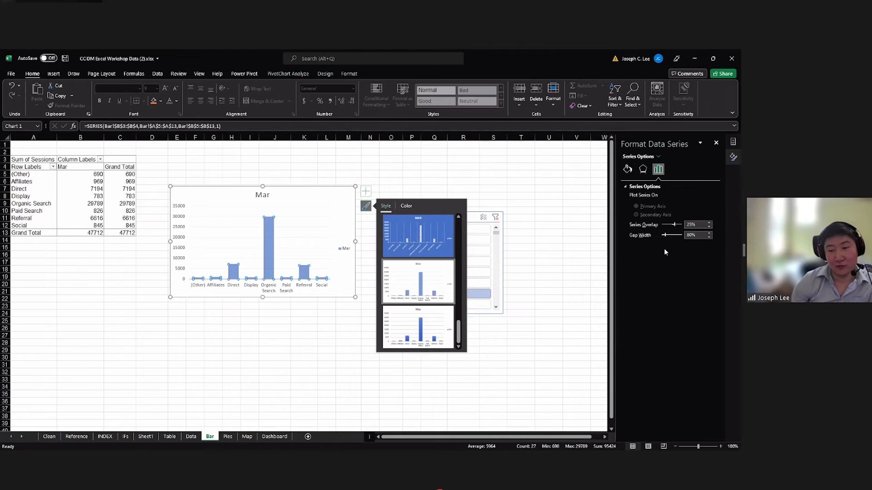
pyautogui.moveTo(664, 236); pyautogui.dragTo(661, 237)
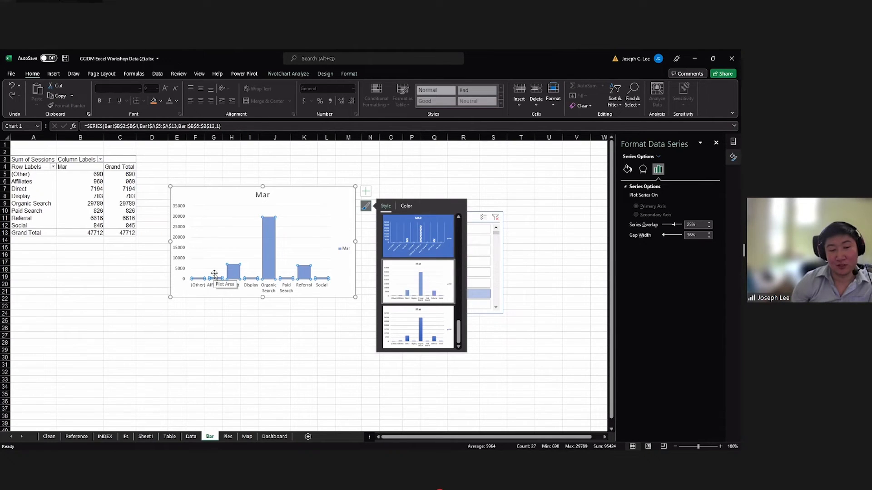
# Try gold theme shades as the columns' fill and settle on a light blue theme color.
pyautogui.click(627, 169)
pyautogui.click(631, 186)
pyautogui.click(627, 289)
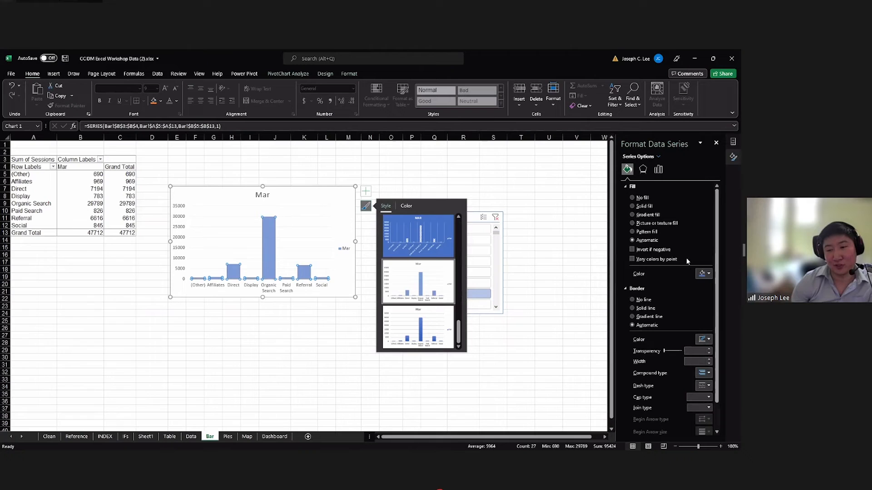
pyautogui.click(705, 273)
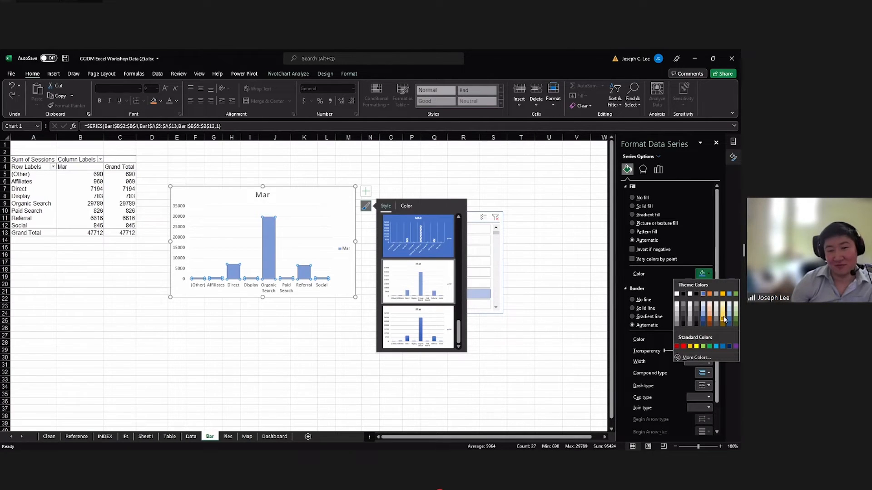
pyautogui.click(723, 318)
pyautogui.click(705, 273)
pyautogui.click(723, 307)
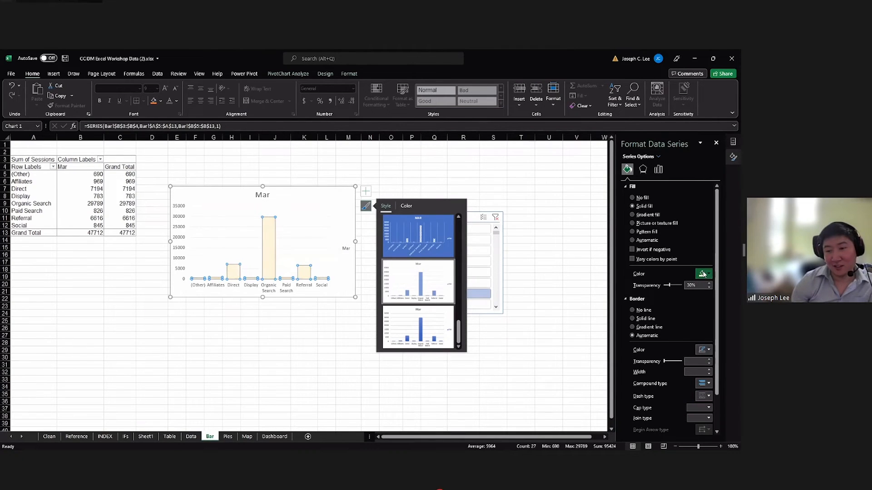
pyautogui.click(704, 273)
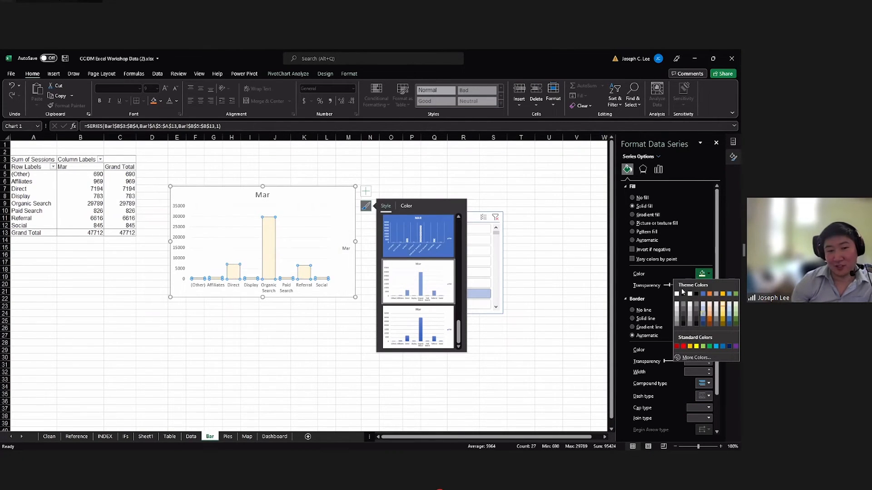
pyautogui.click(705, 313)
# Give the columns a solid black border with a width of 1.25 pt.
pyautogui.scroll(-1, 674, 290)
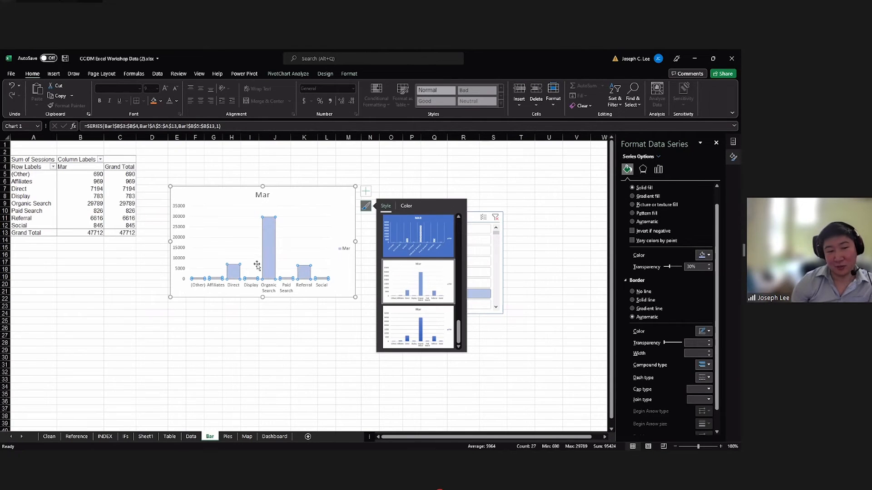
pyautogui.scroll(1, 621, 287)
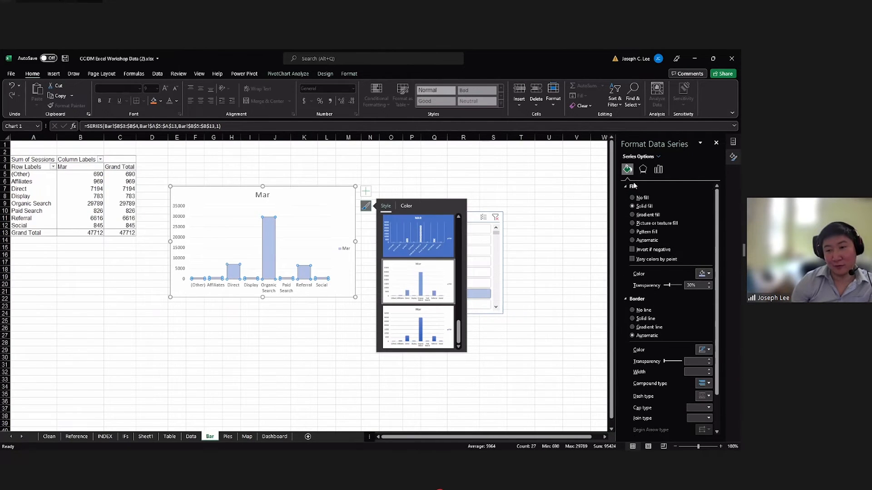
pyautogui.scroll(-2, 635, 272)
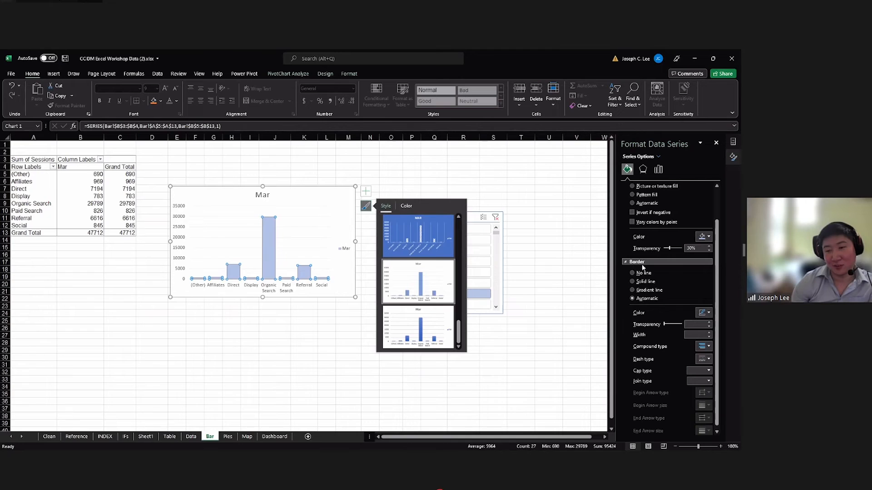
pyautogui.click(635, 281)
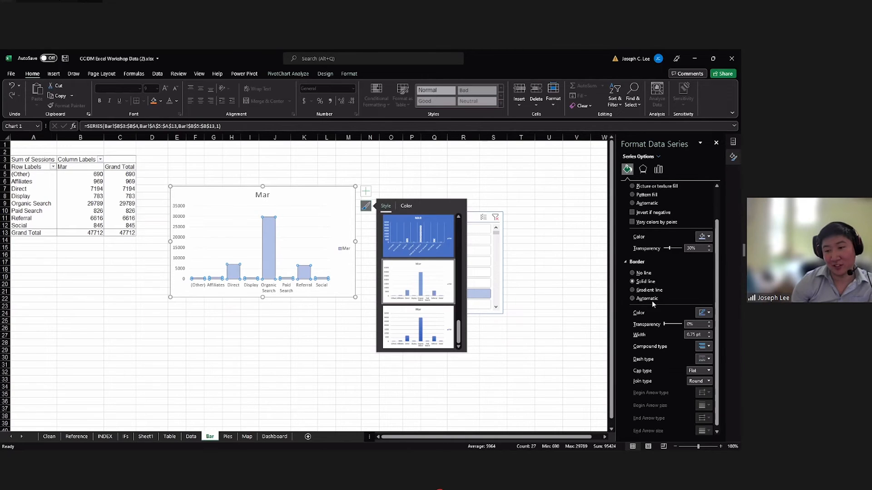
pyautogui.click(702, 313)
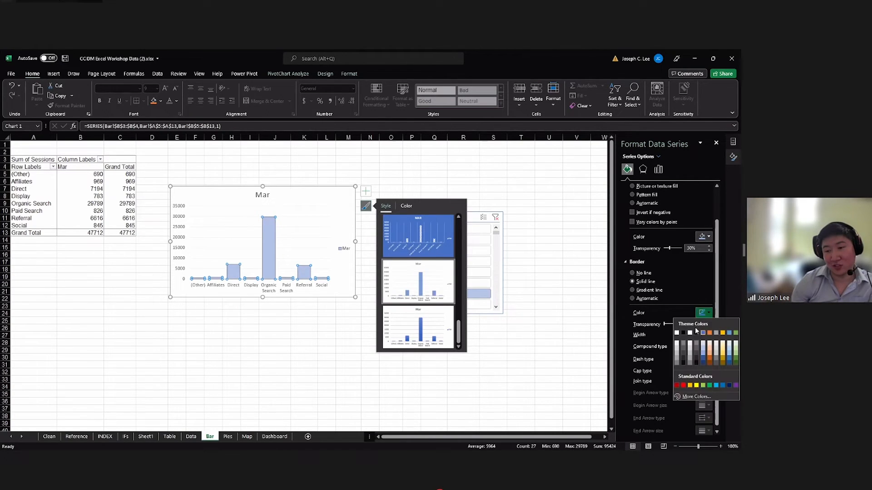
pyautogui.click(666, 330)
pyautogui.click(709, 333)
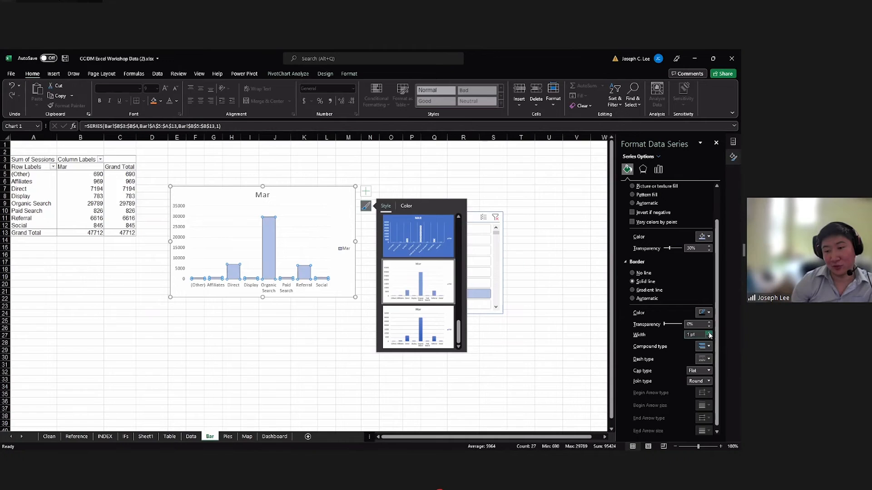
pyautogui.click(321, 219)
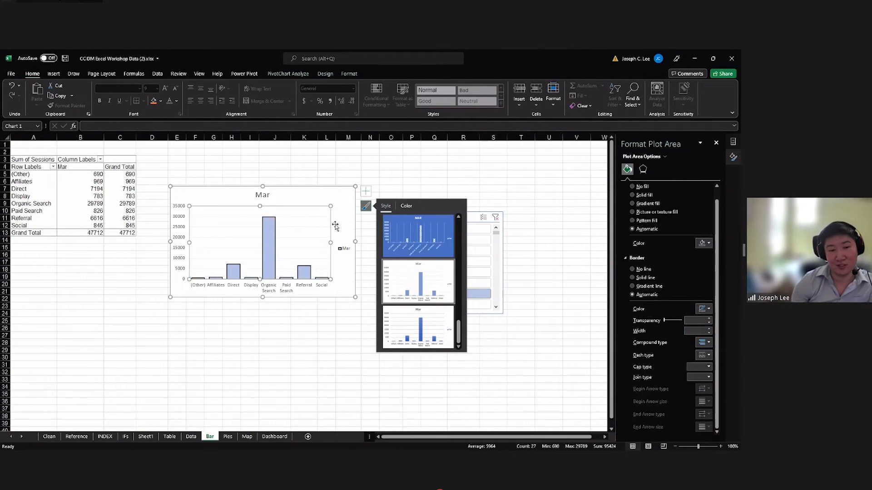
# Change the chart title to "Sum of Sessions".
pyautogui.click(266, 195)
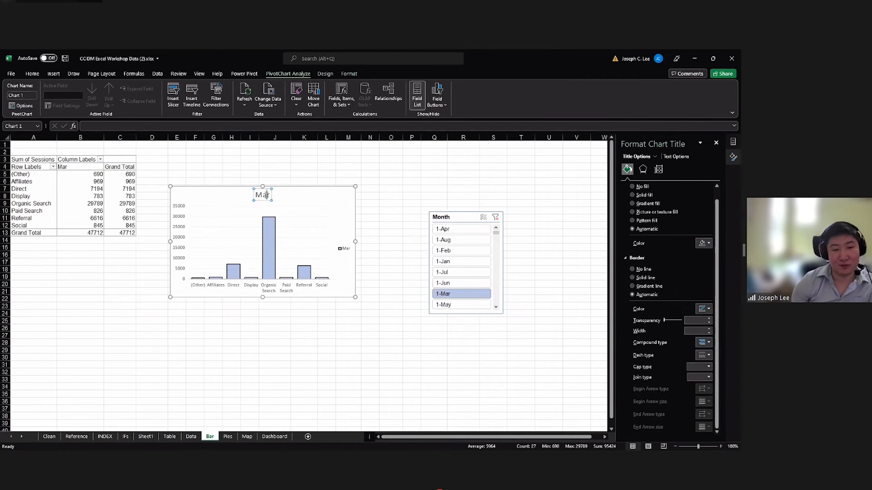
pyautogui.hotkey('ctrl', 'a')
pyautogui.press('BackSpace')
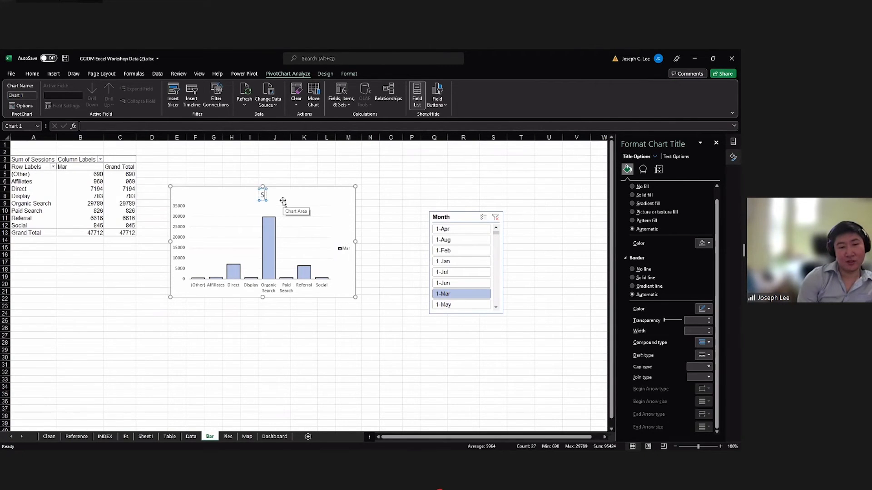
pyautogui.write('Sum of Session')
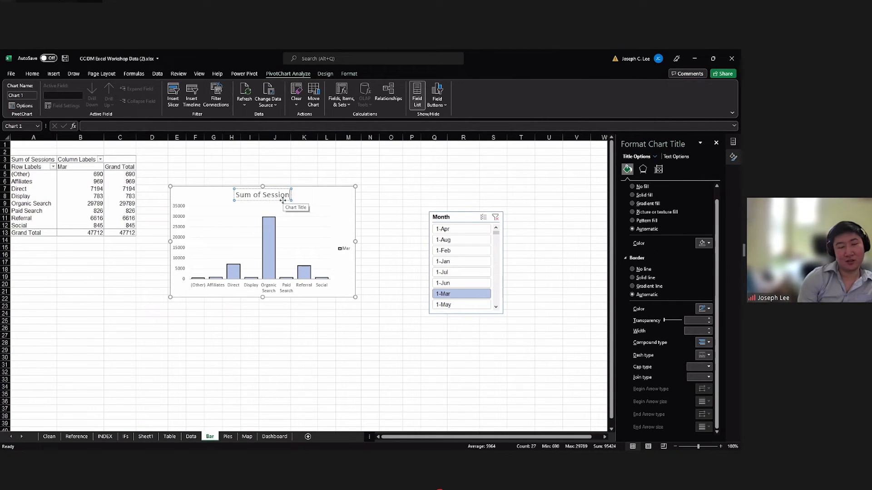
pyautogui.write('s')
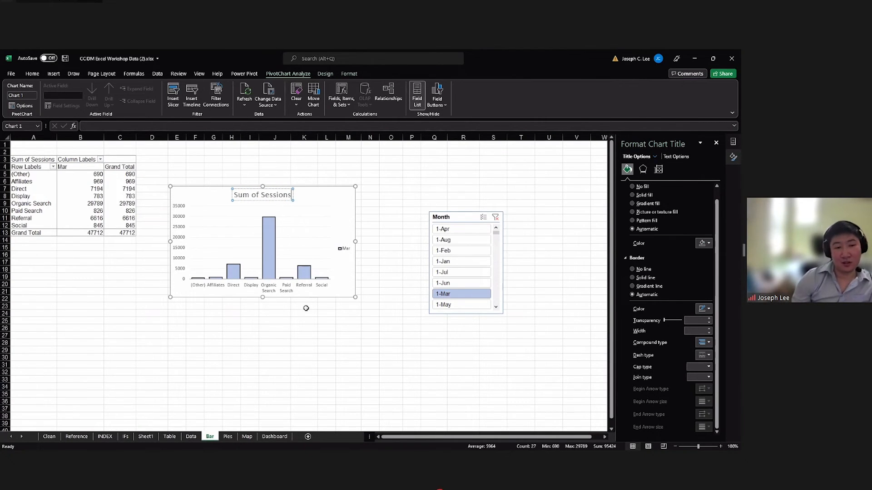
pyautogui.click(303, 308)
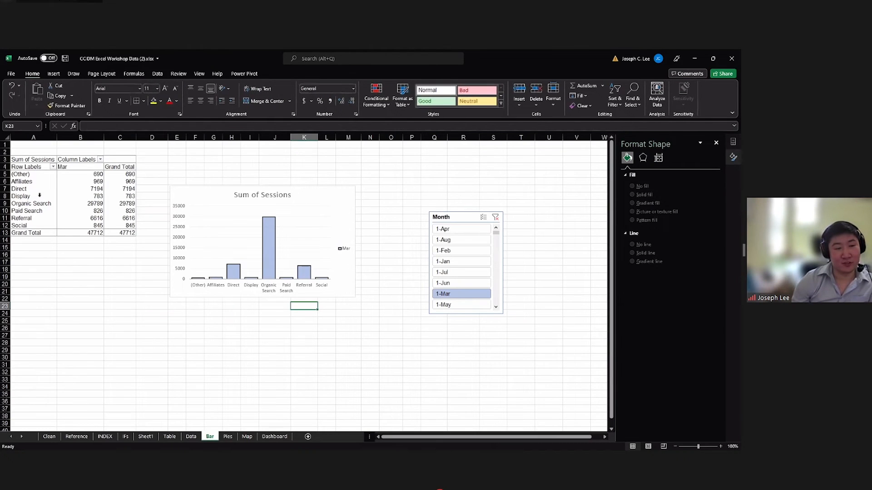
# Leave the finished bar chart and go to the Pies worksheet, selecting an empty cell below its PivotTable.
pyautogui.click(270, 246)
pyautogui.click(342, 269)
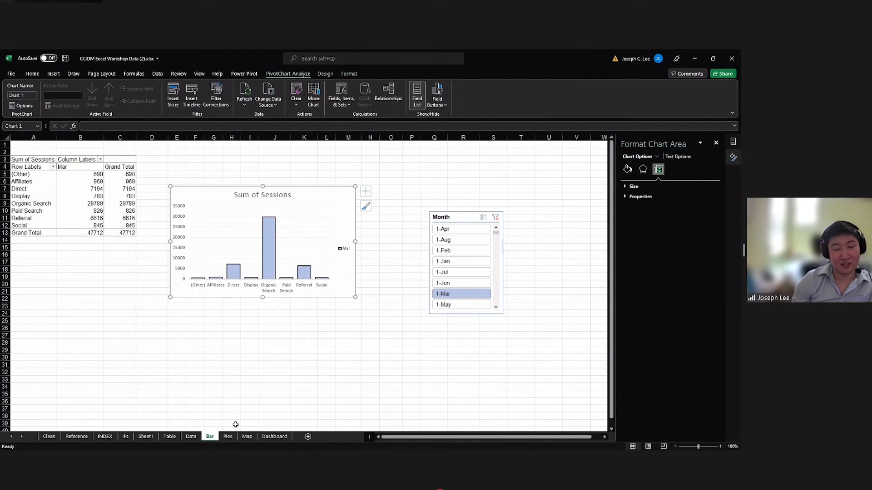
pyautogui.click(227, 437)
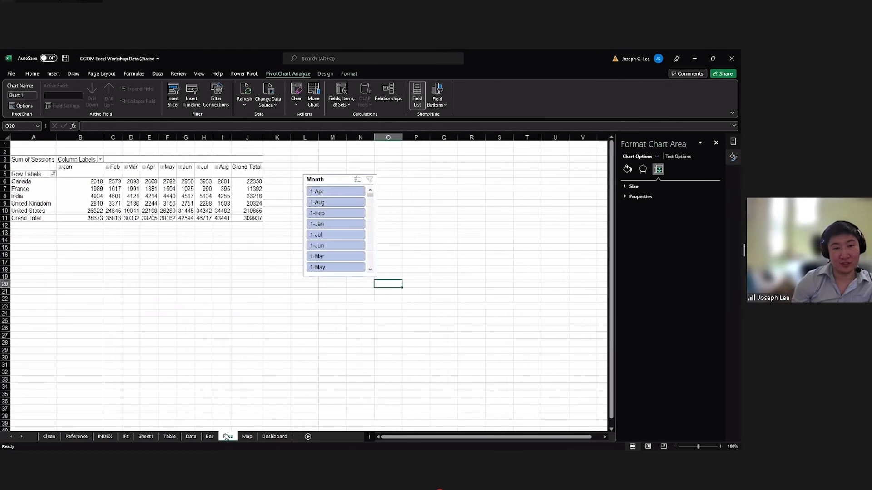
pyautogui.click(148, 328)
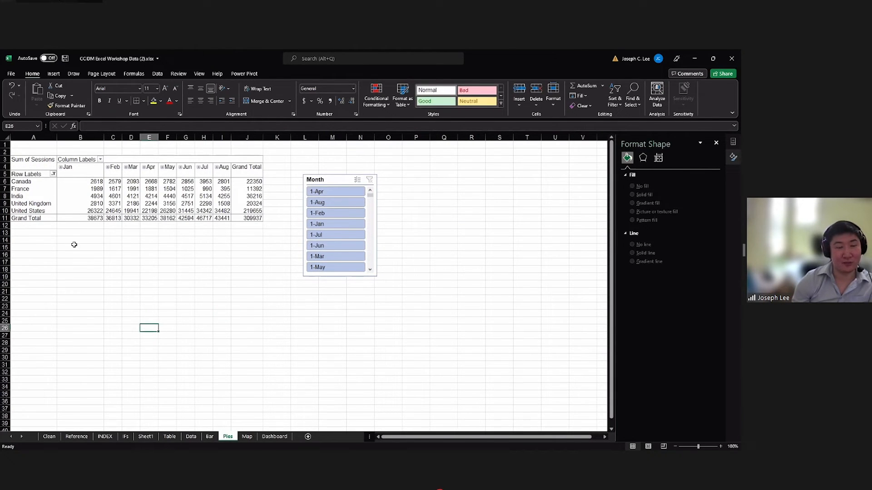
# Insert a 2-D pie chart from the PivotTable's row labels and country values for Jan to Aug, leaving out the grand totals.
pyautogui.click(27, 231)
pyautogui.click(27, 175)
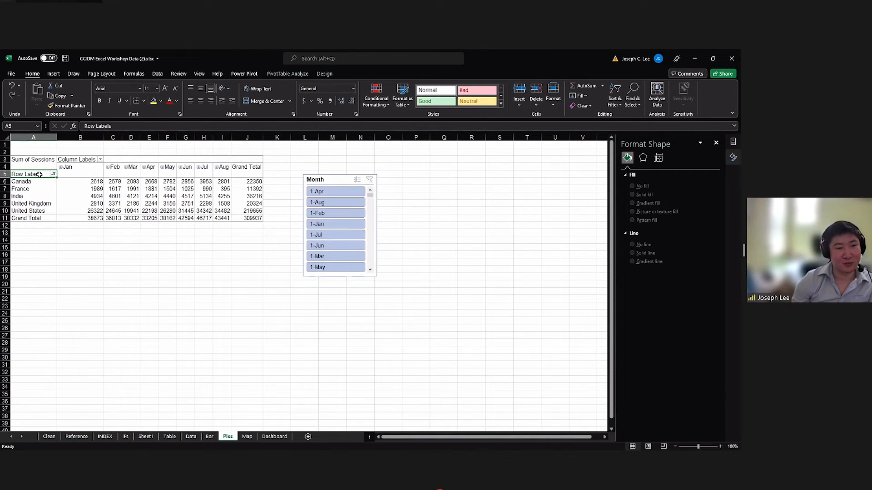
pyautogui.moveTo(51, 177); pyautogui.dragTo(219, 208)
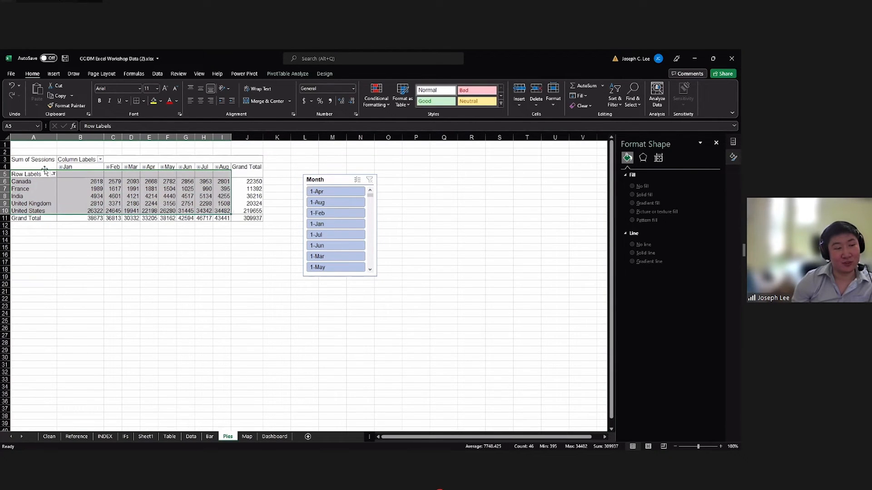
pyautogui.click(143, 241)
pyautogui.moveTo(41, 176); pyautogui.dragTo(138, 183)
pyautogui.click(100, 196)
pyautogui.moveTo(31, 174); pyautogui.dragTo(217, 209)
pyautogui.click(53, 74)
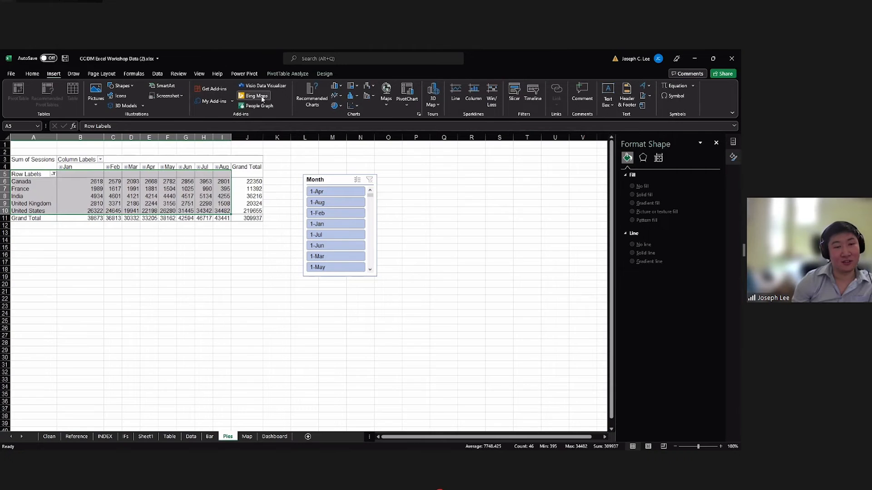
pyautogui.click(334, 106)
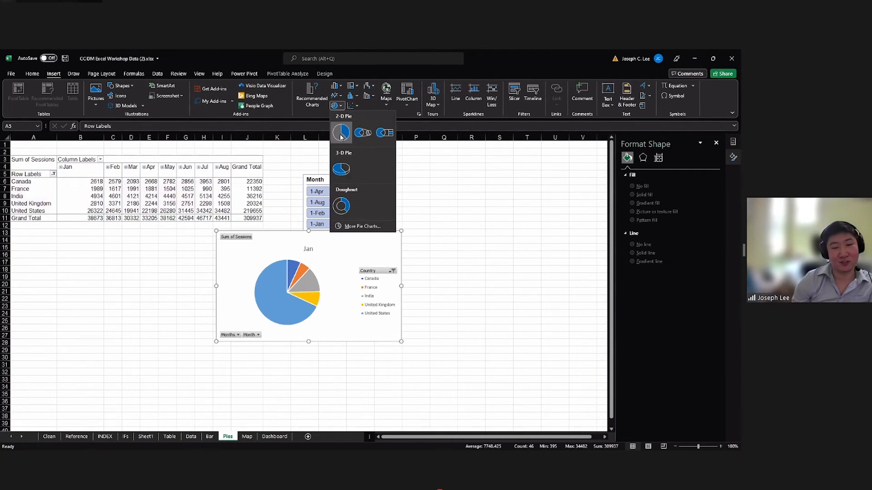
pyautogui.click(340, 143)
# Place the Month slicer under the PivotTable beside the pie chart and hide all field buttons on the chart.
pyautogui.moveTo(329, 180); pyautogui.dragTo(145, 241)
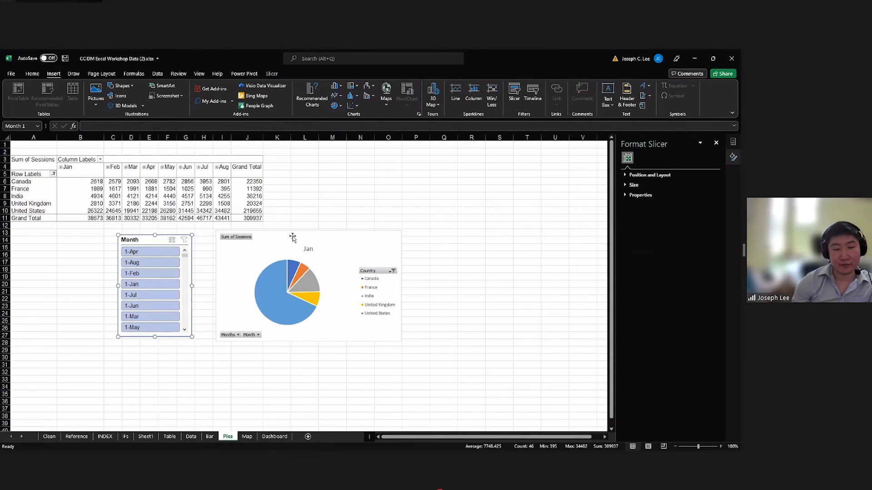
pyautogui.click(360, 265)
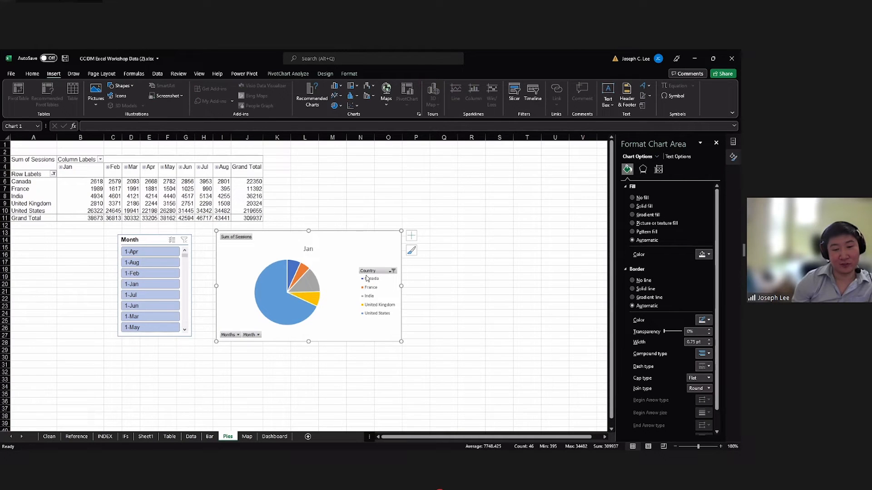
pyautogui.rightClick(381, 272)
pyautogui.click(367, 257)
pyautogui.click(371, 271)
pyautogui.rightClick(381, 273)
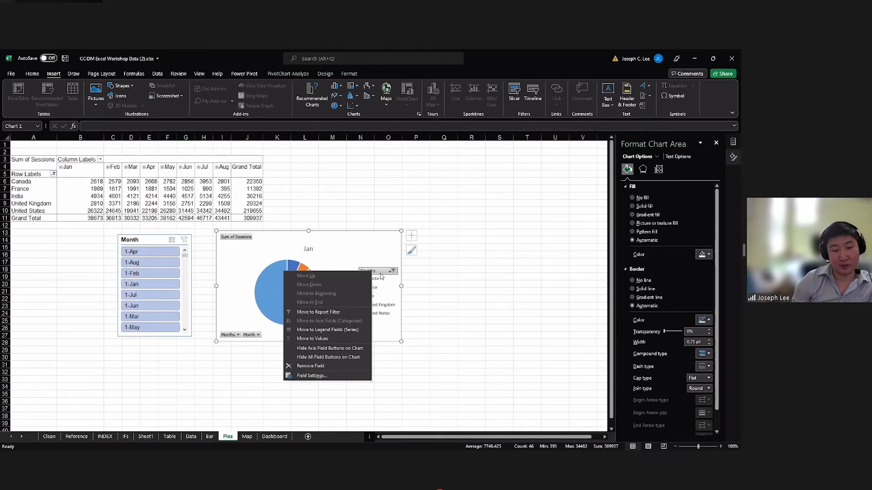
pyautogui.click(346, 358)
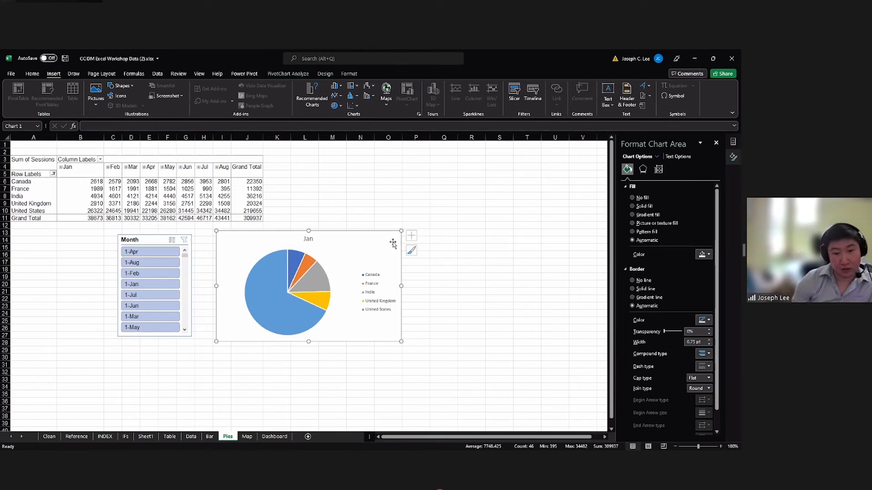
# Add data labels outside the pie's slices and set the legend position to Bottom.
pyautogui.click(411, 236)
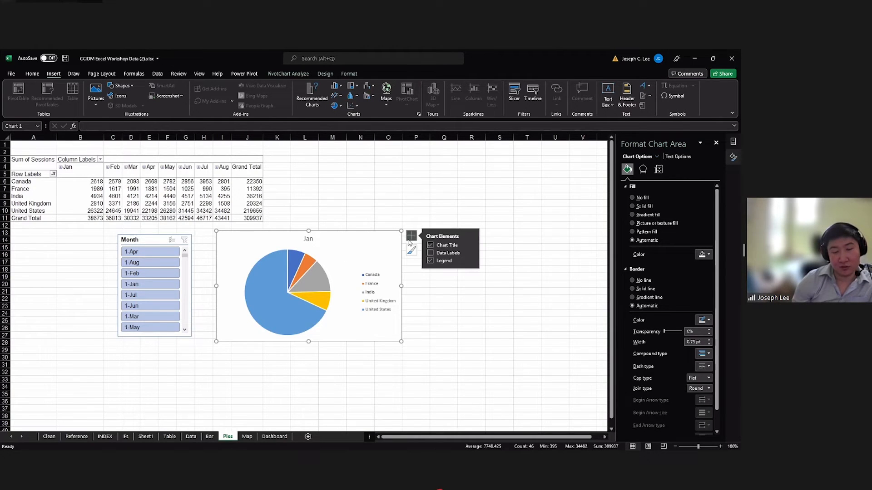
pyautogui.click(430, 254)
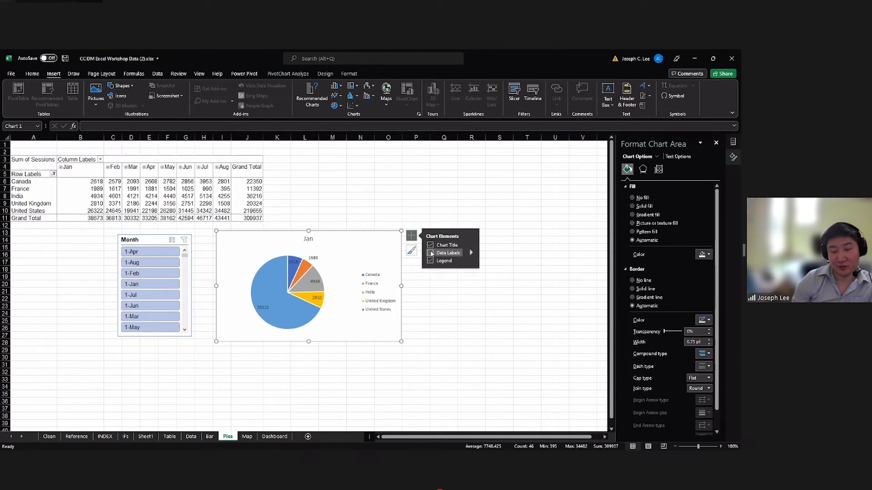
pyautogui.click(431, 253)
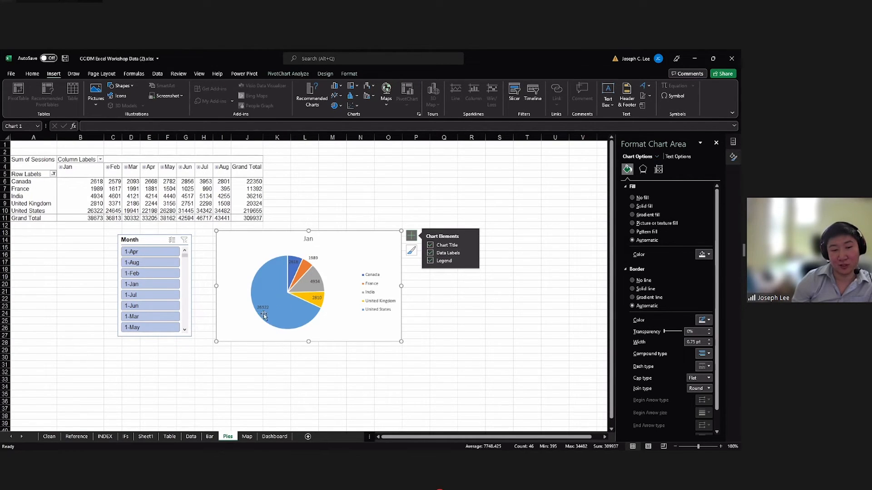
pyautogui.click(470, 253)
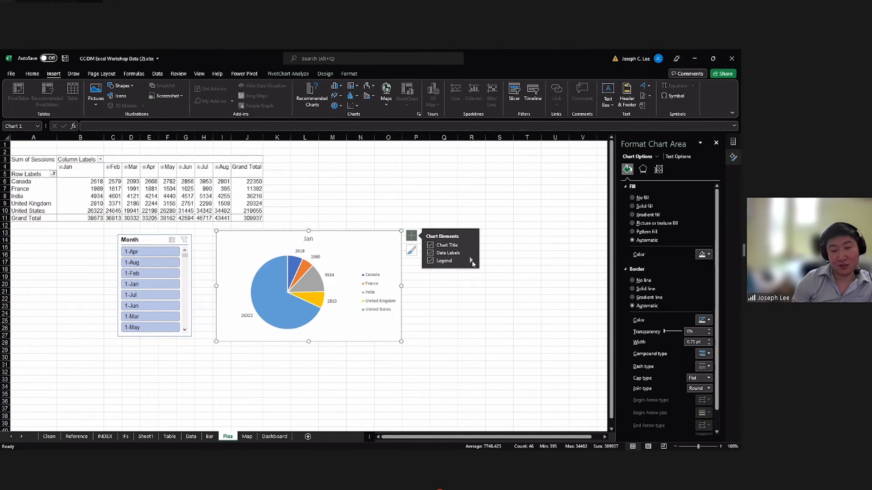
pyautogui.moveTo(472, 260)
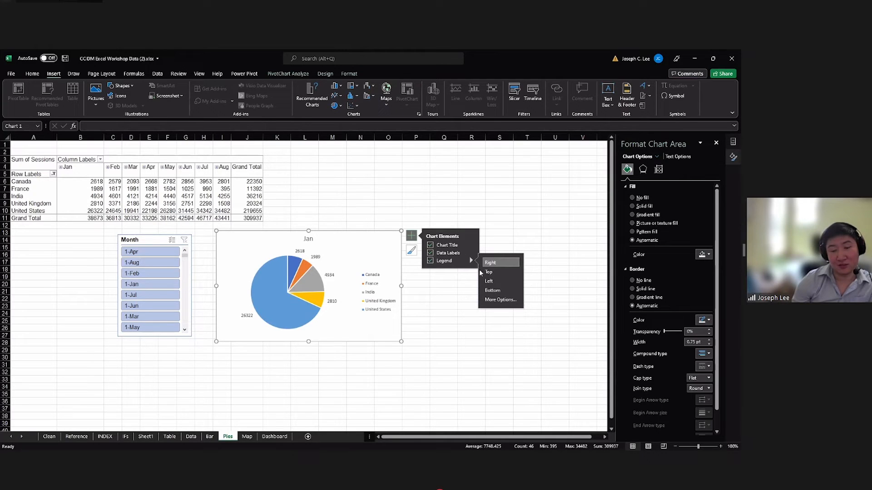
pyautogui.click(490, 290)
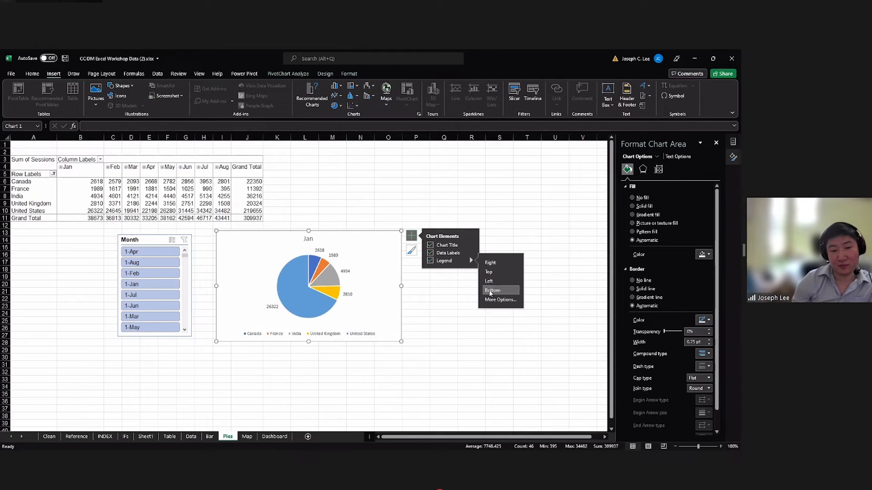
pyautogui.click(292, 352)
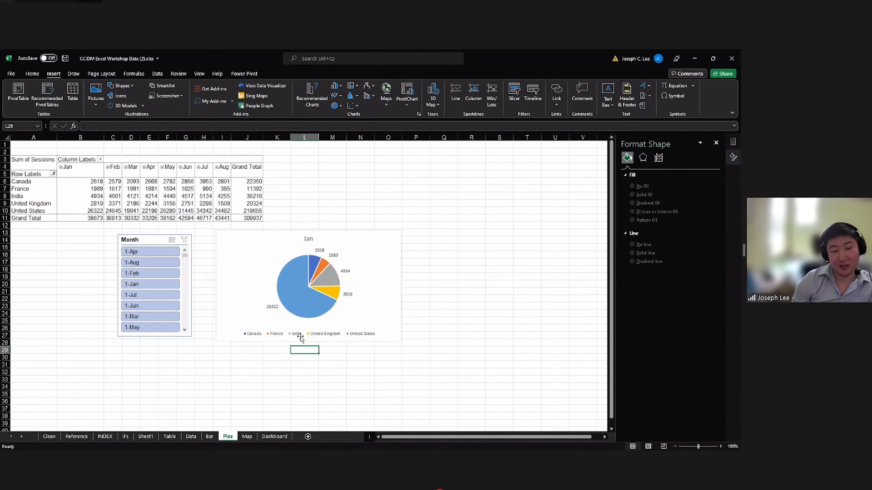
# Shift the Month slicer slightly closer to the pie chart and filter by single months in turn, ending on 1-Mar.
pyautogui.click(306, 313)
pyautogui.moveTo(194, 237); pyautogui.dragTo(200, 236)
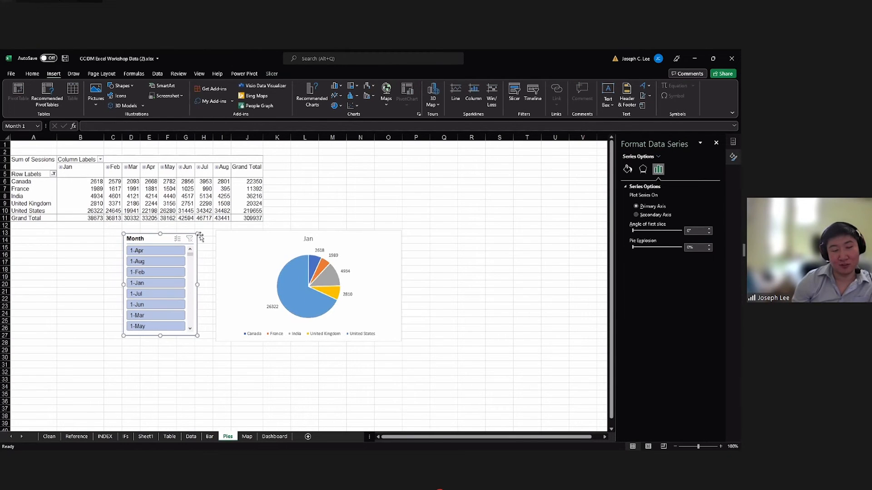
pyautogui.click(159, 251)
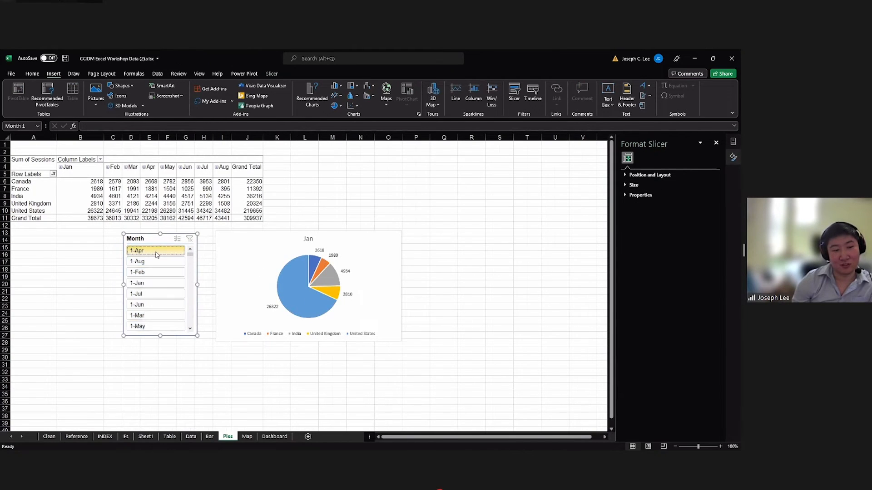
pyautogui.click(180, 271)
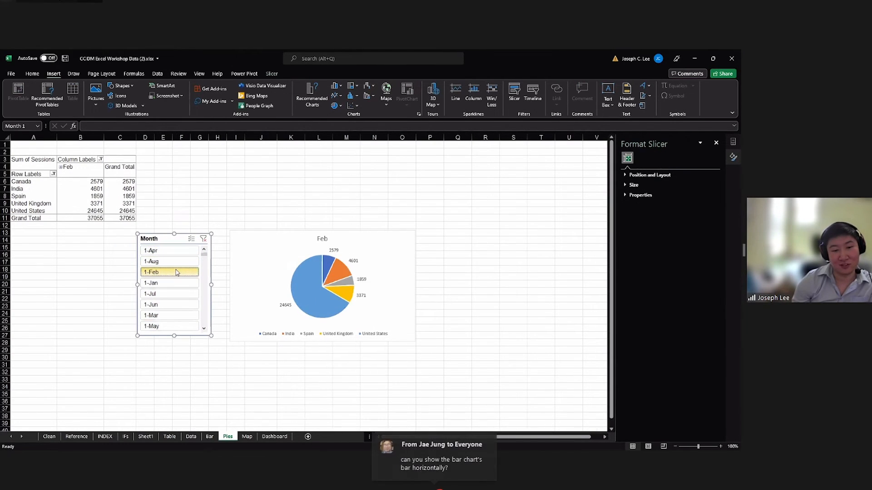
pyautogui.click(172, 304)
pyautogui.click(171, 315)
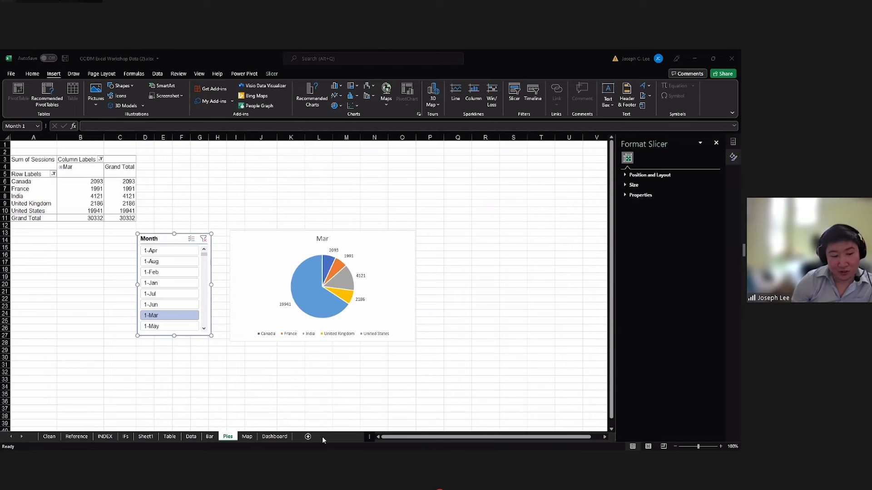
# Return to the Bar worksheet and select the chart area of the Sum of Sessions column chart.
pyautogui.click(210, 437)
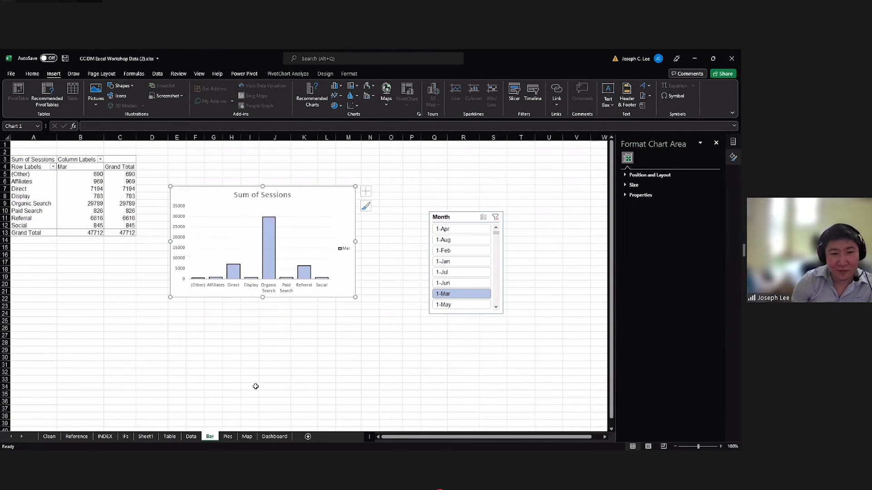
pyautogui.click(270, 231)
pyautogui.click(342, 204)
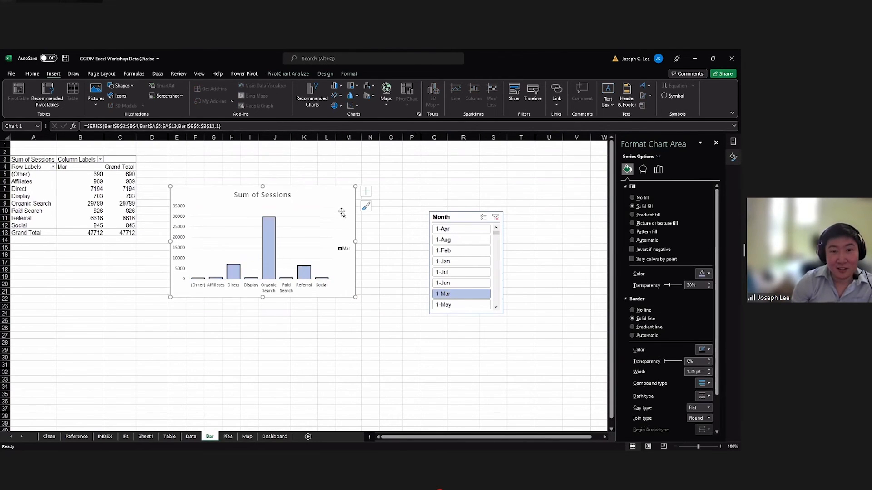
pyautogui.click(269, 234)
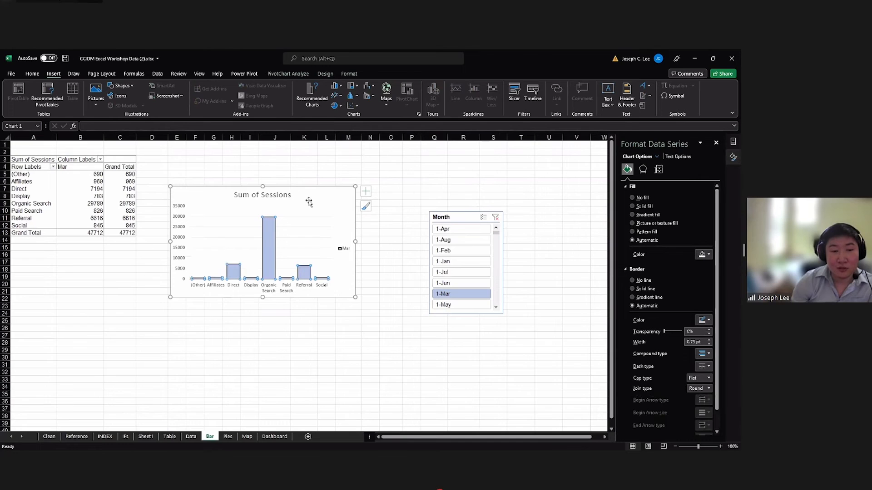
pyautogui.click(341, 199)
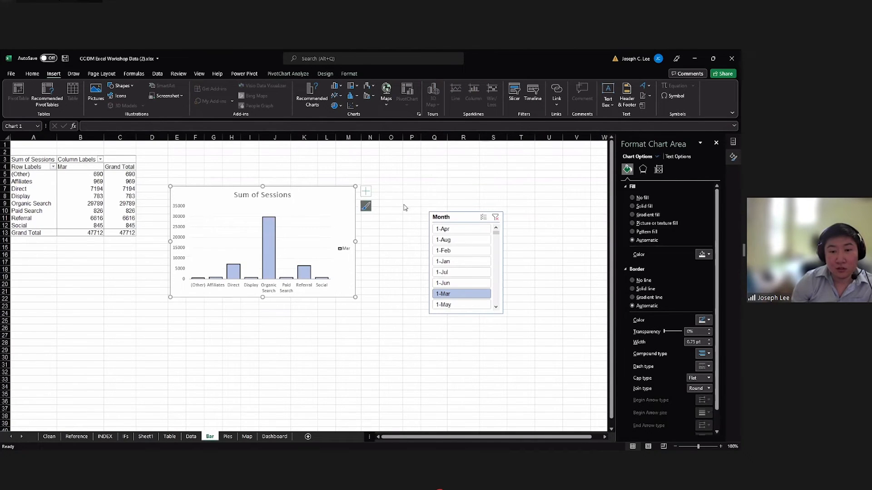
pyautogui.click(365, 205)
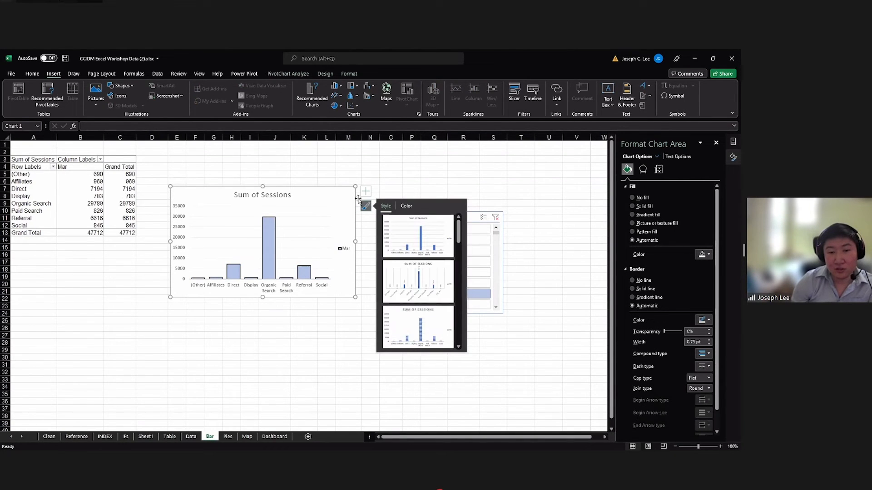
pyautogui.rightClick(343, 192)
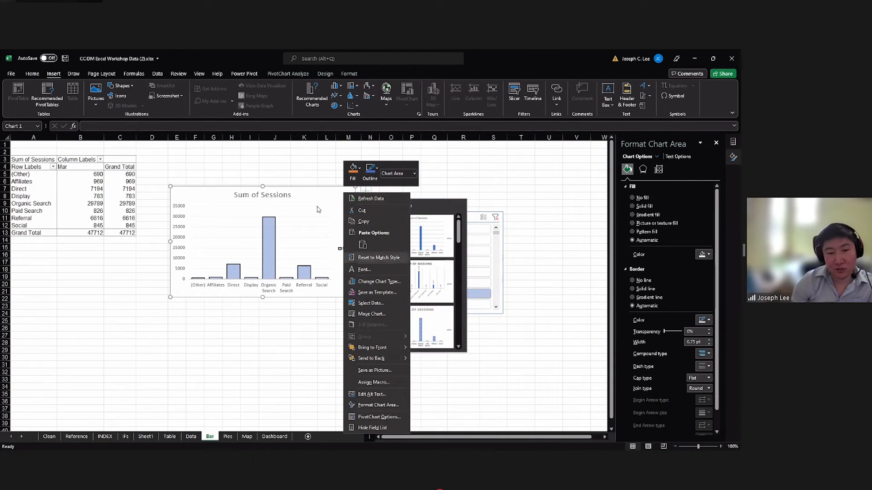
pyautogui.rightClick(341, 197)
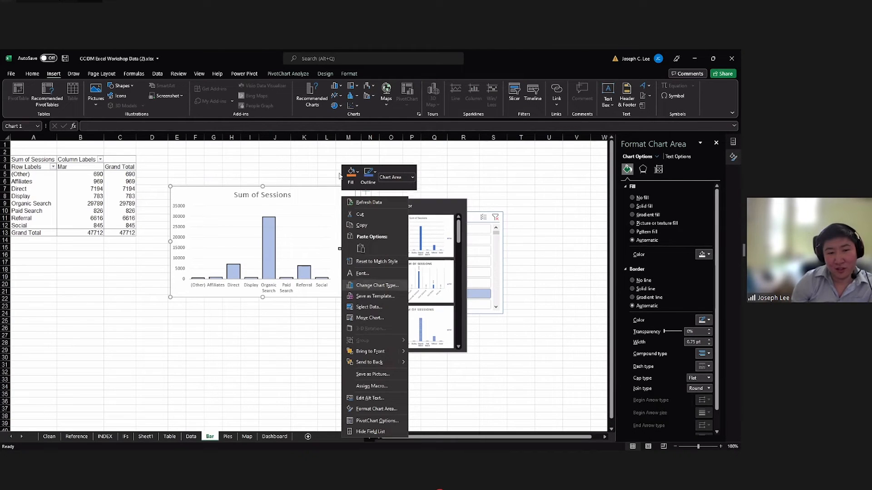
pyautogui.click(377, 285)
pyautogui.click(340, 172)
pyautogui.click(361, 172)
pyautogui.click(385, 172)
pyautogui.click(406, 172)
pyautogui.click(429, 172)
pyautogui.click(450, 172)
pyautogui.click(319, 172)
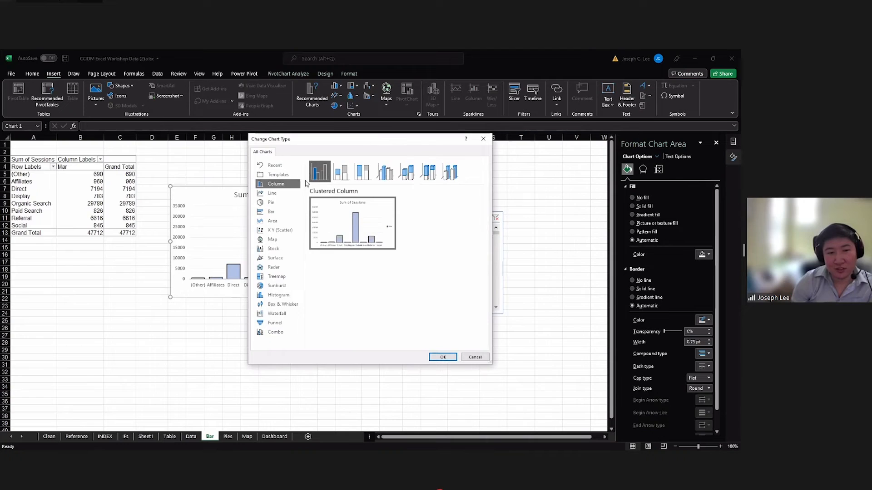
pyautogui.click(286, 212)
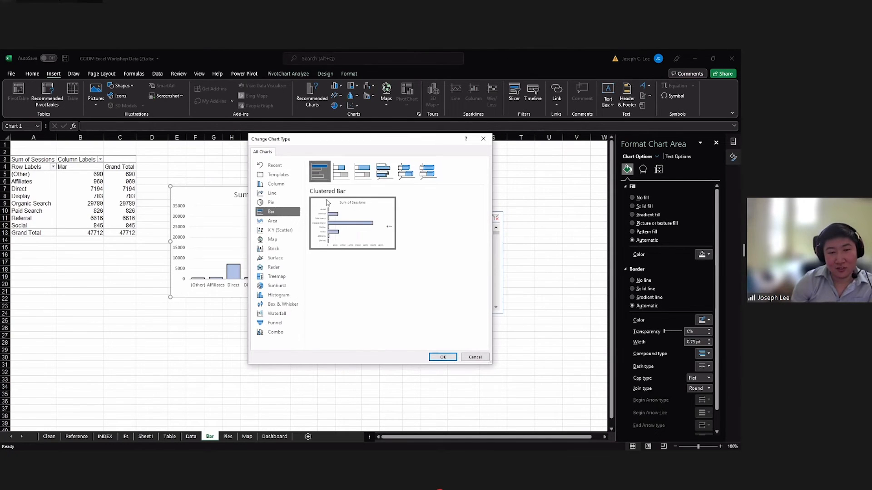
pyautogui.click(475, 357)
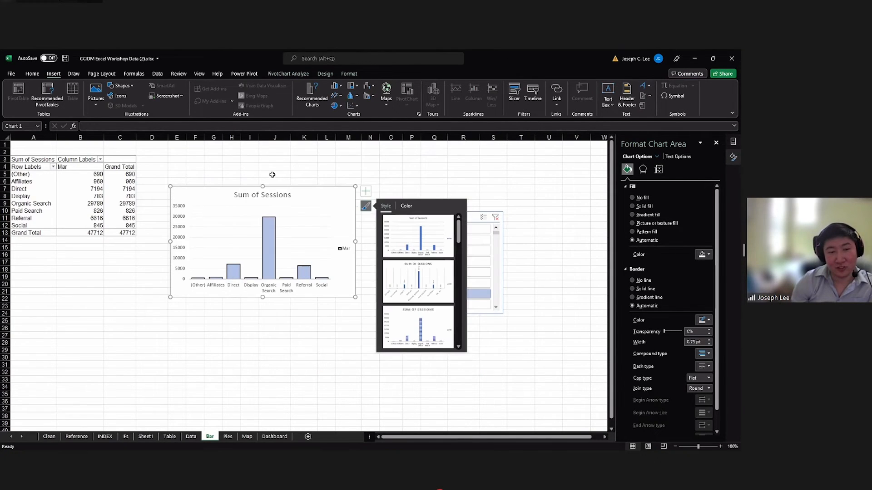
# Change the Sum of Sessions chart's type from column to Clustered Bar so its bars run horizontally.
pyautogui.rightClick(336, 198)
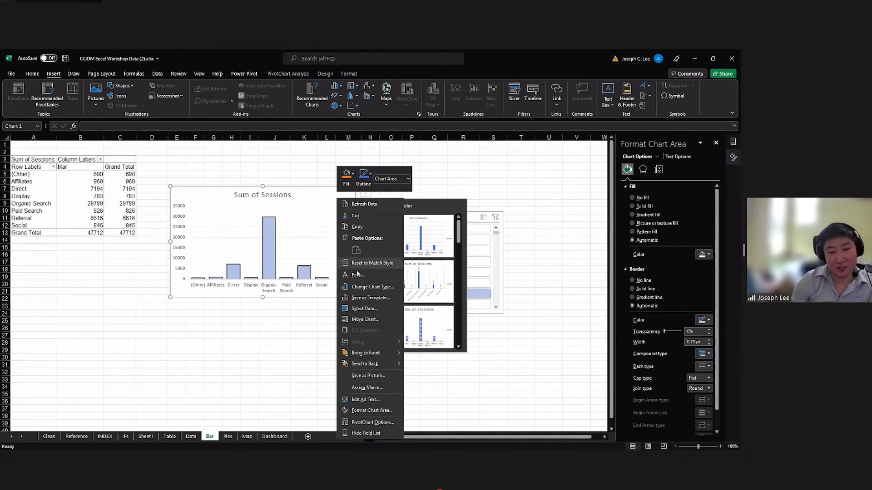
pyautogui.click(372, 287)
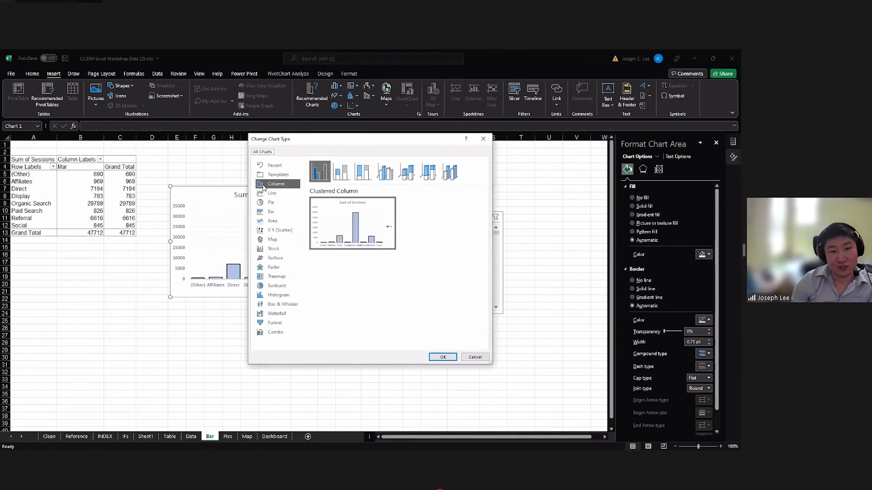
pyautogui.click(271, 213)
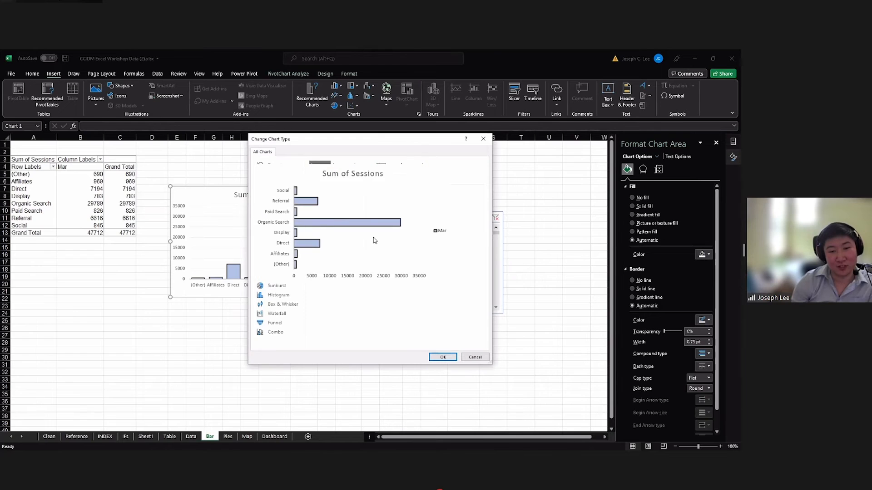
pyautogui.click(436, 357)
pyautogui.click(243, 263)
pyautogui.click(182, 265)
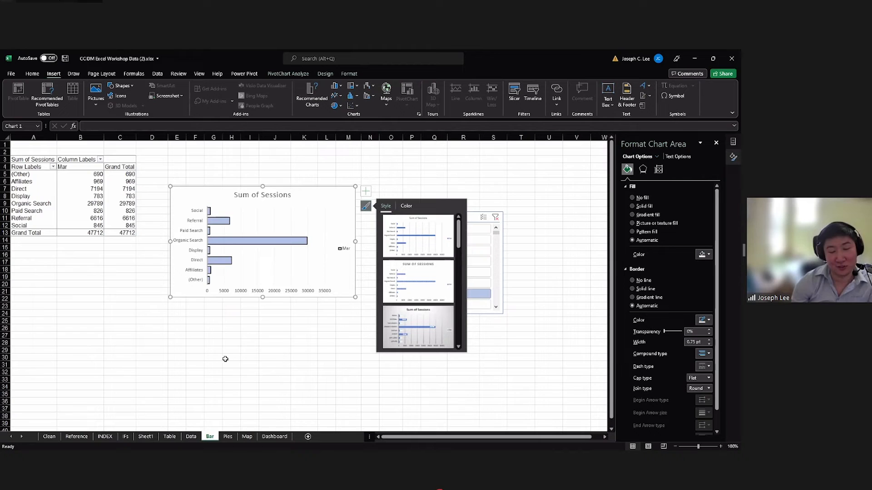
# Switch to the Pies worksheet and pick out single slices of the Mar pie chart, including the Canada slice.
pyautogui.click(228, 436)
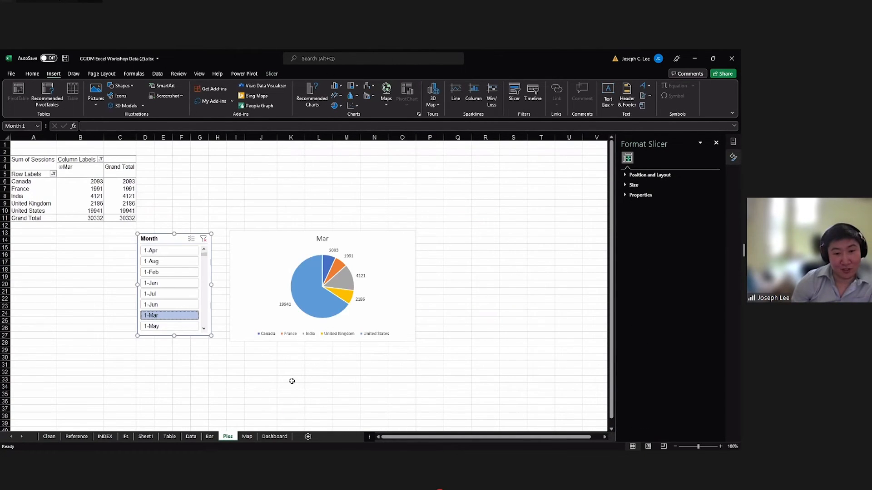
pyautogui.doubleClick(317, 282)
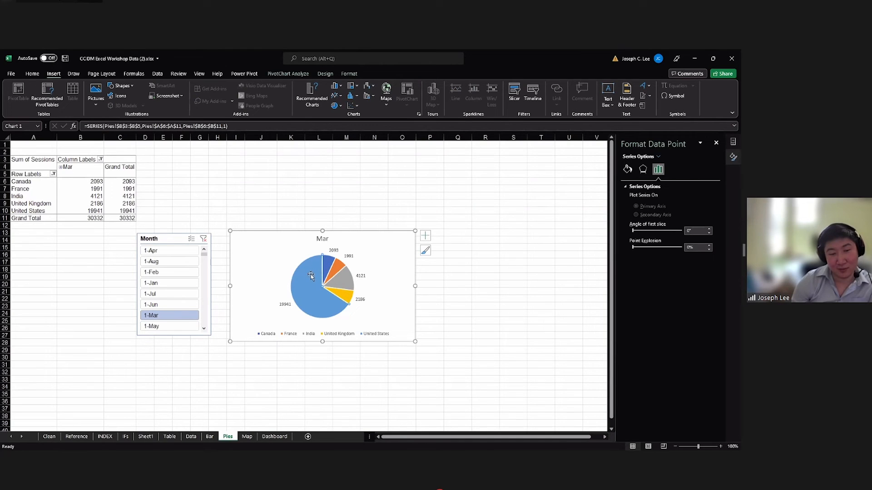
pyautogui.click(312, 295)
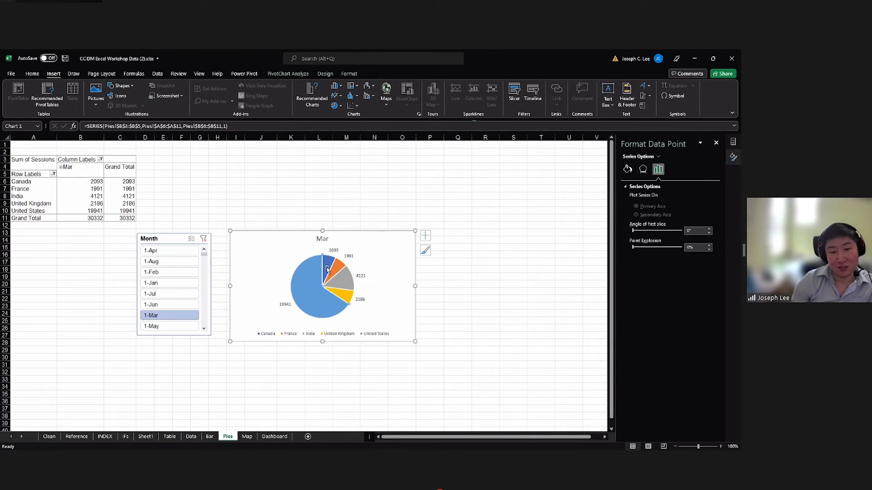
pyautogui.click(301, 283)
pyautogui.click(327, 269)
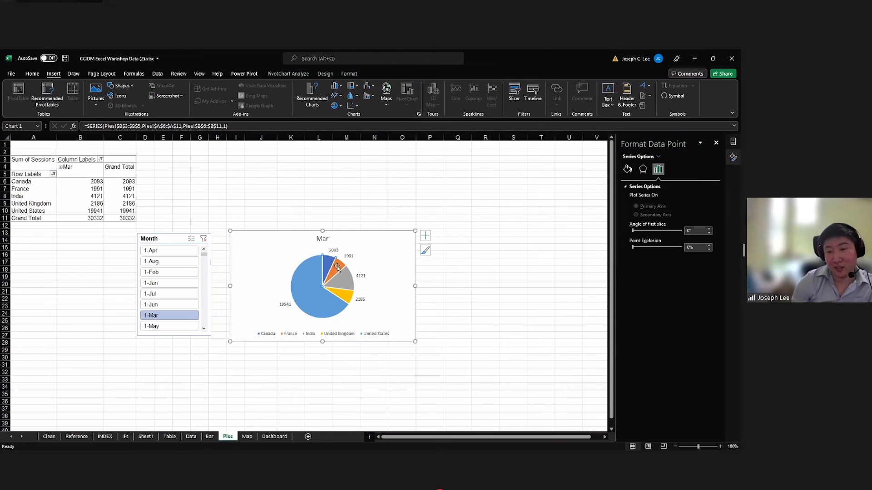
pyautogui.click(375, 281)
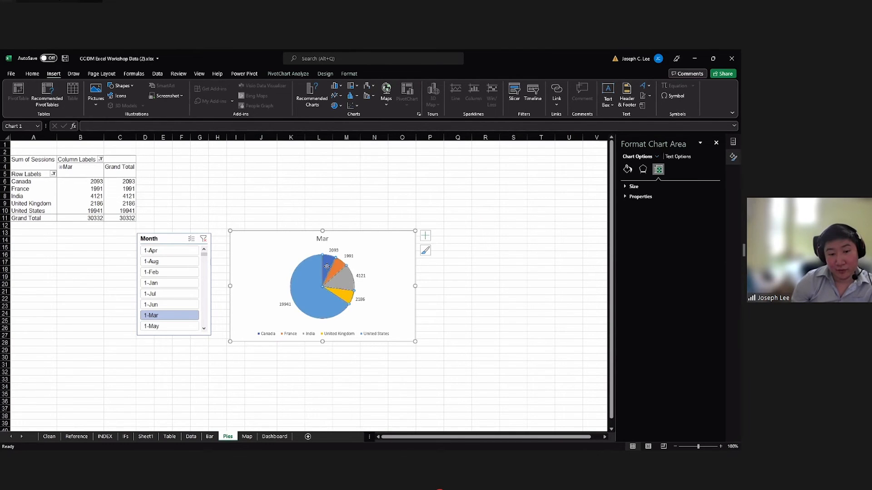
# Alternate between selecting the whole pie series and only the Canada slice, dismissing the Show Detail dialog.
pyautogui.click(305, 275)
pyautogui.click(304, 275)
pyautogui.click(395, 263)
pyautogui.click(329, 264)
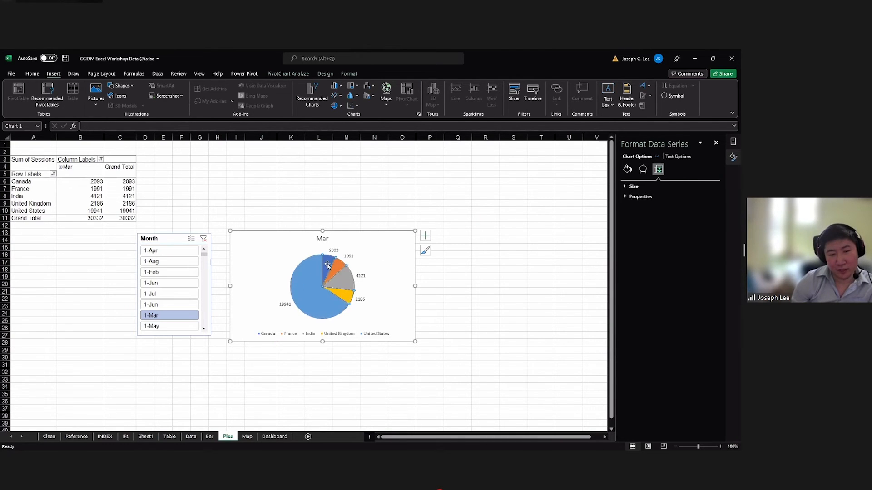
pyautogui.click(329, 265)
pyautogui.click(377, 264)
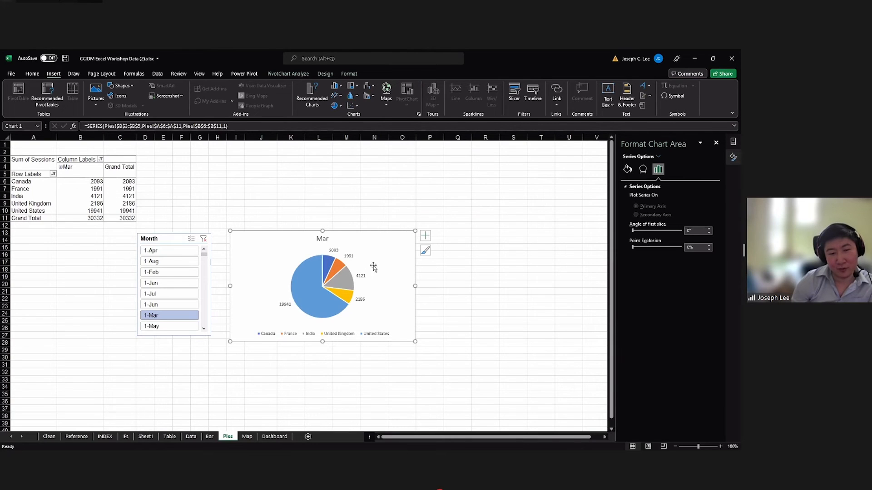
pyautogui.click(328, 267)
pyautogui.doubleClick(330, 265)
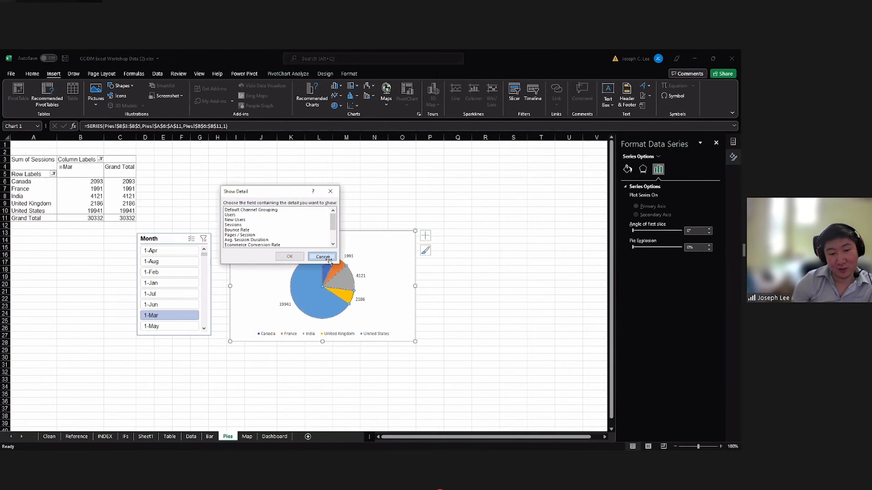
pyautogui.click(325, 257)
pyautogui.click(394, 263)
# Format only the Canada slice of the pie chart with a green fill from the standard colors.
pyautogui.click(330, 264)
pyautogui.click(330, 263)
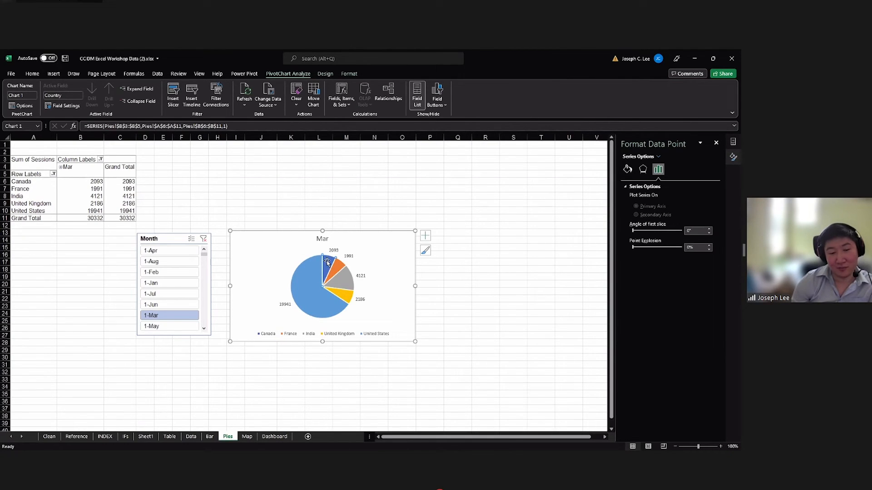
pyautogui.rightClick(328, 263)
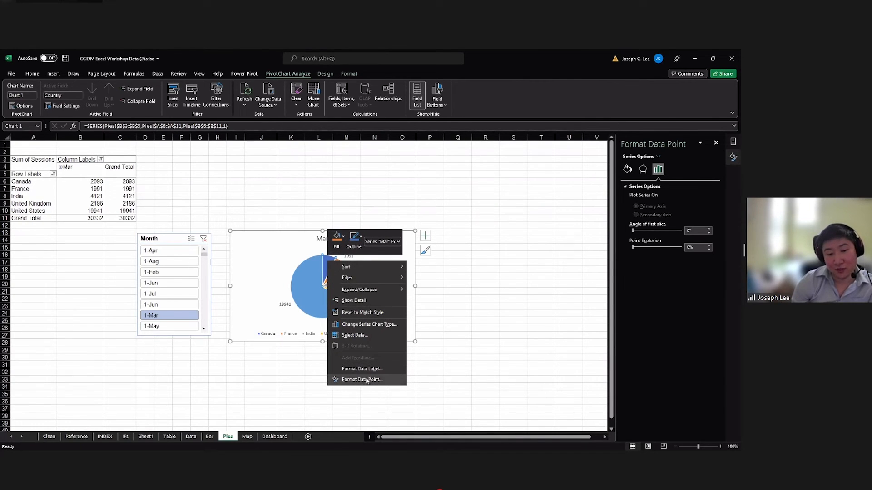
pyautogui.click(361, 380)
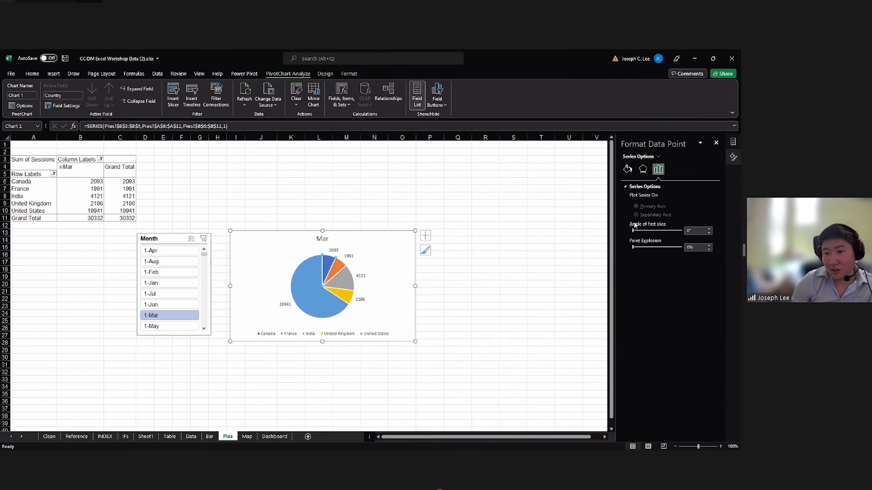
pyautogui.click(628, 170)
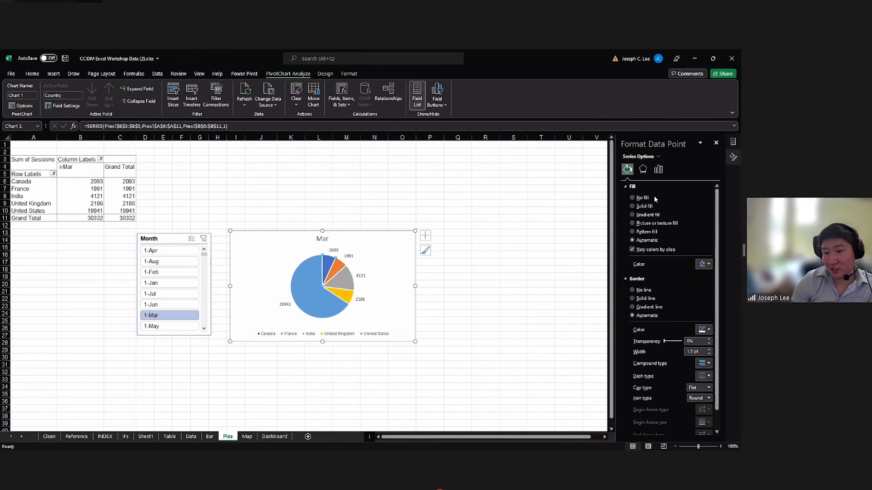
pyautogui.click(701, 265)
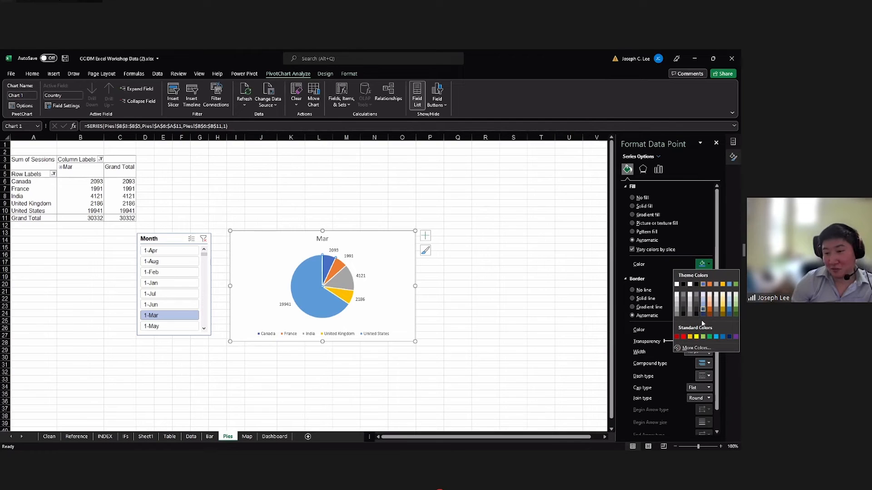
pyautogui.click(709, 337)
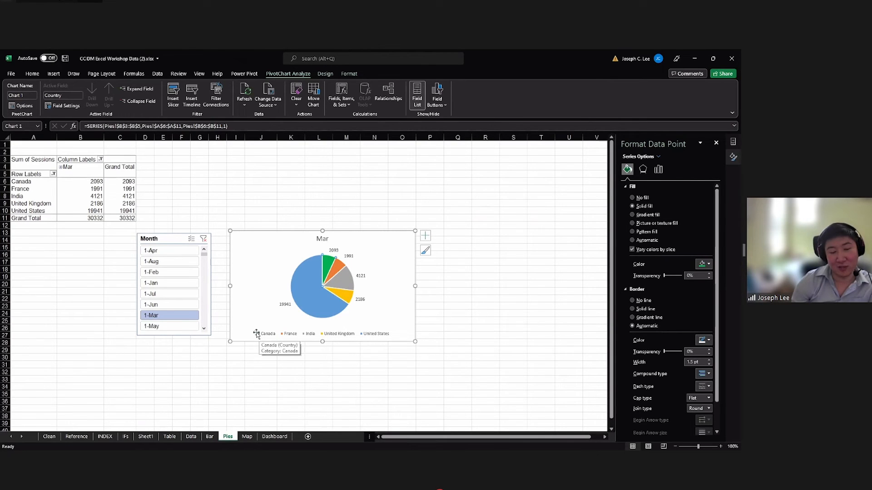
# Give the whole pie series a solid line border around its slices and deselect the chart.
pyautogui.click(392, 274)
pyautogui.click(340, 283)
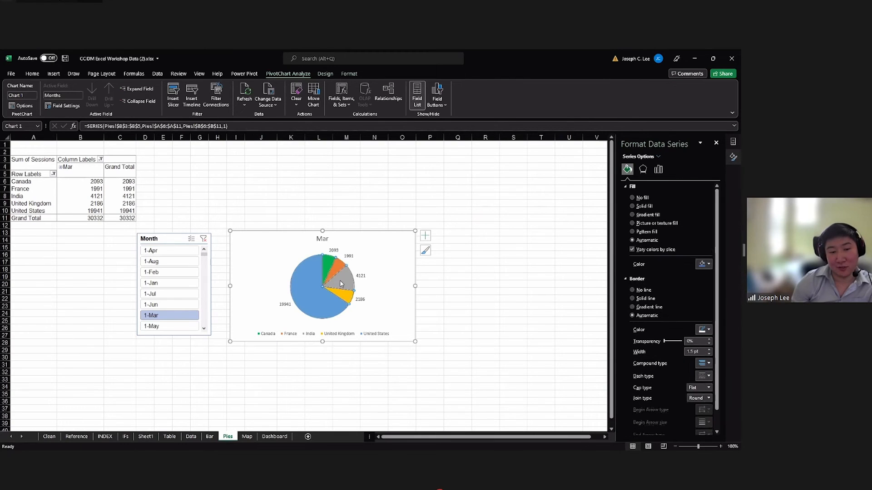
pyautogui.click(633, 299)
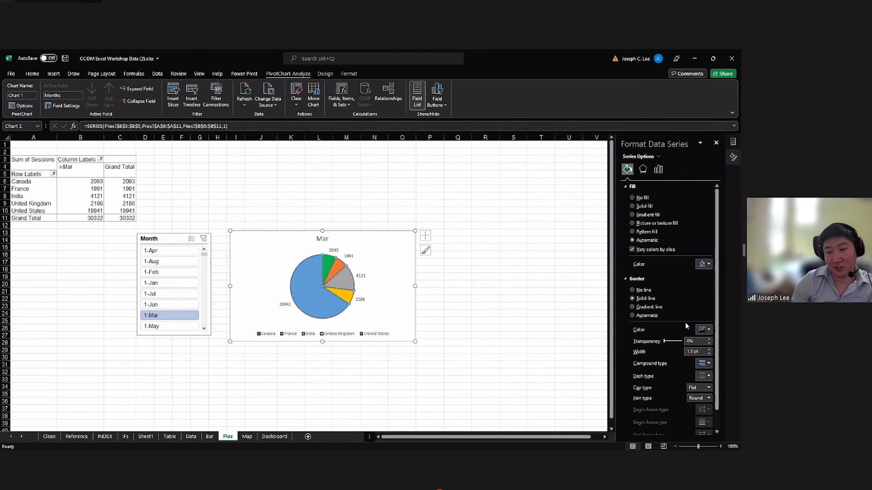
pyautogui.click(540, 325)
pyautogui.click(403, 308)
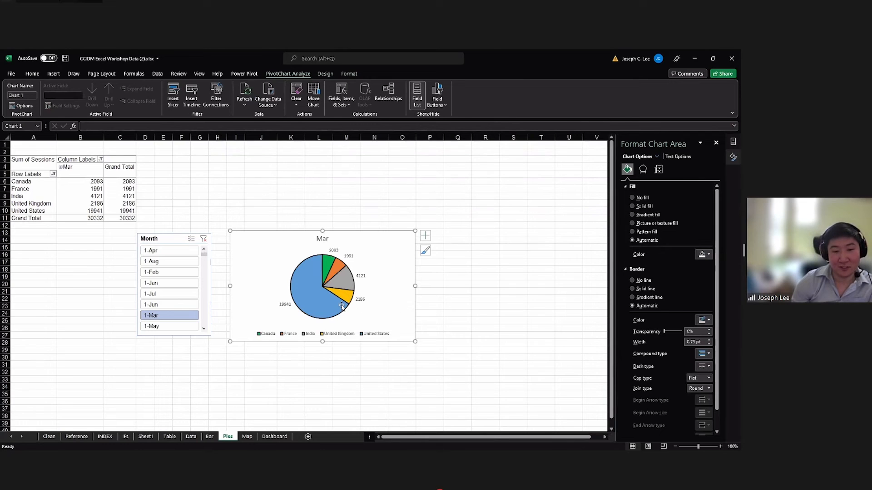
pyautogui.click(303, 370)
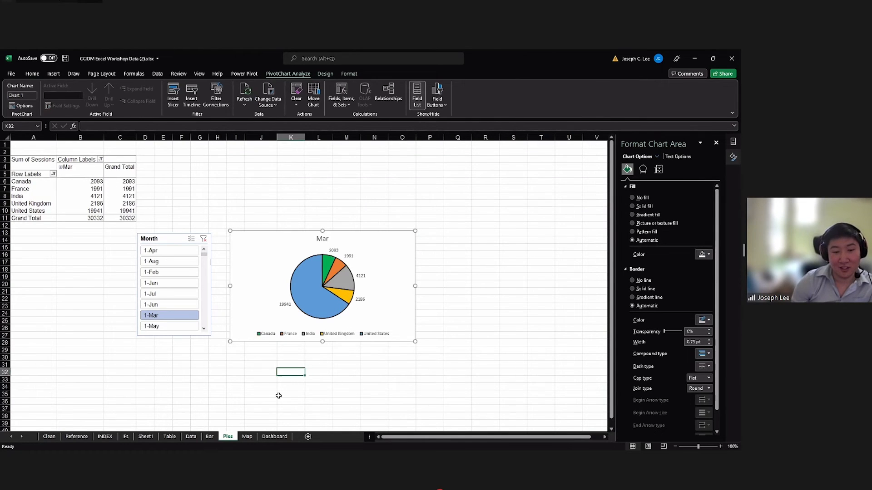
# Look back at the charts on the Bar and Pies worksheets and open the Map worksheet.
pyautogui.click(209, 437)
pyautogui.click(357, 336)
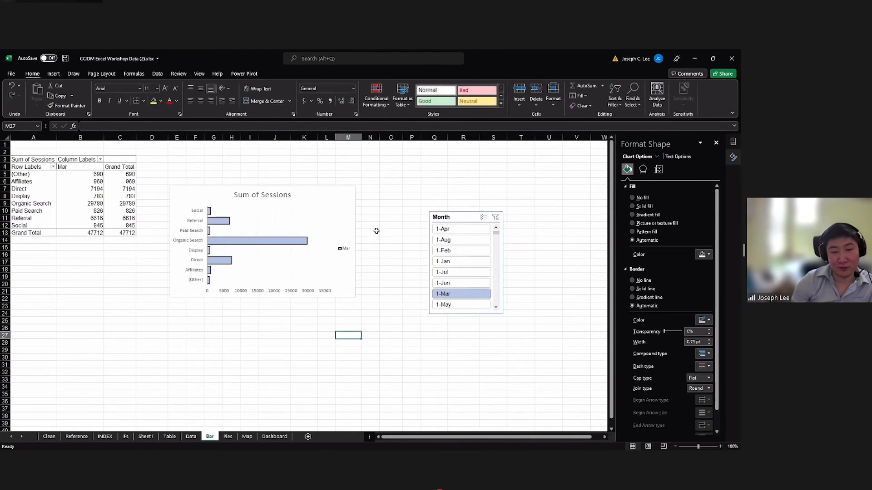
pyautogui.hotkey('ctrl', 'pagedown')
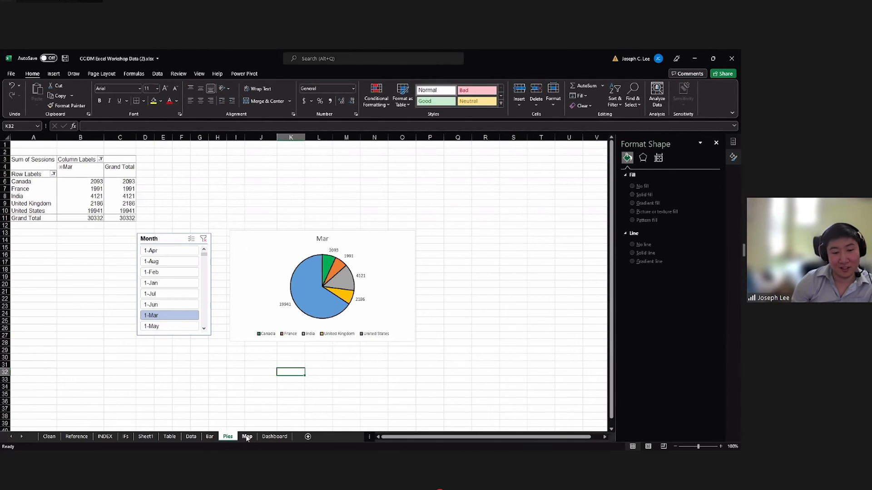
pyautogui.click(248, 437)
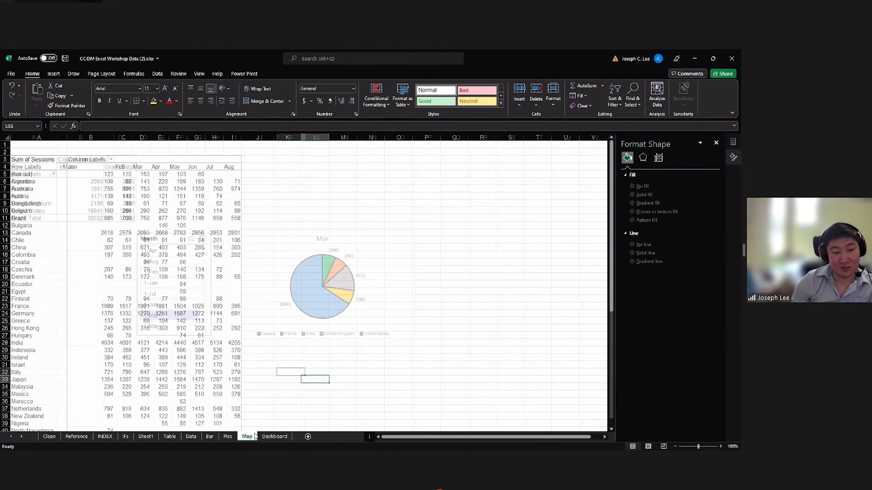
pyautogui.click(285, 350)
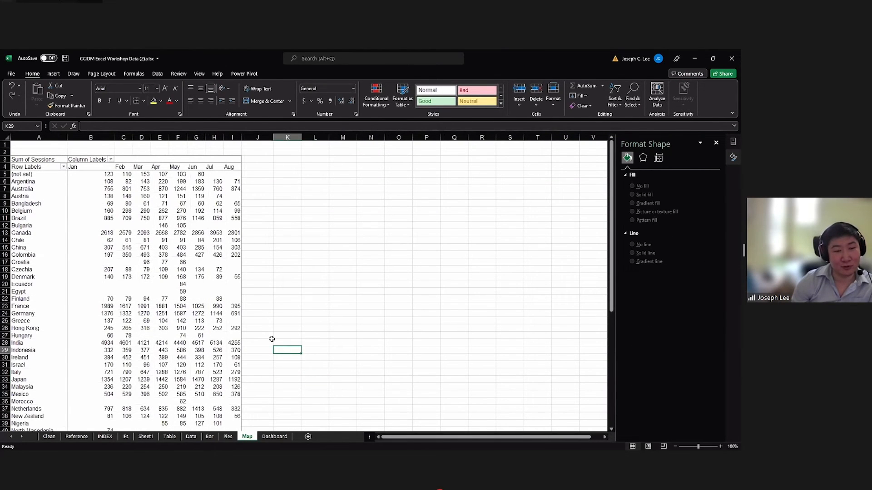
pyautogui.click(46, 168)
pyautogui.click(33, 182)
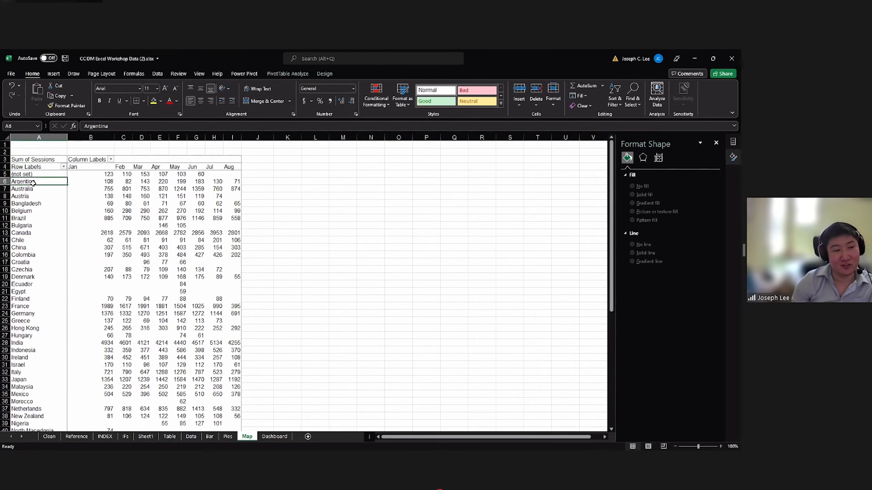
pyautogui.moveTo(32, 167); pyautogui.dragTo(56, 182)
pyautogui.click(30, 183)
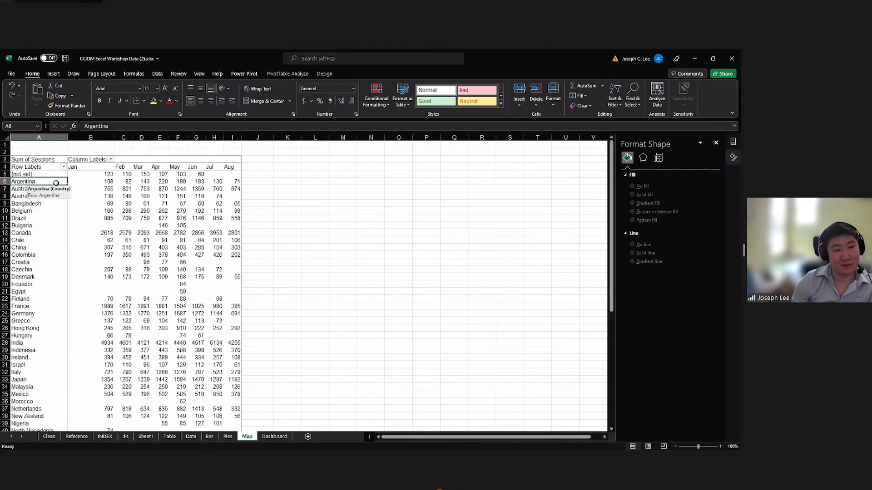
pyautogui.click(87, 191)
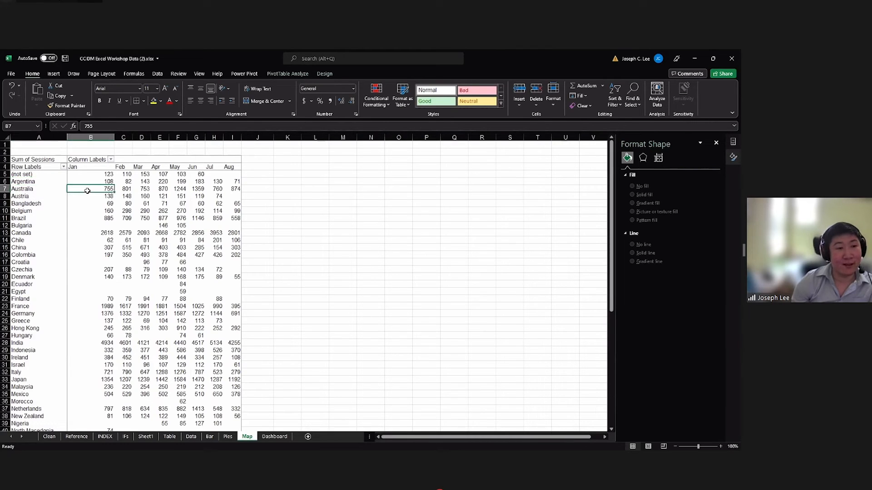
# Copy the PivotTable data from the Row Labels header in A4 through the August column and Vietnam row, and paste it at L4.
pyautogui.click(48, 167)
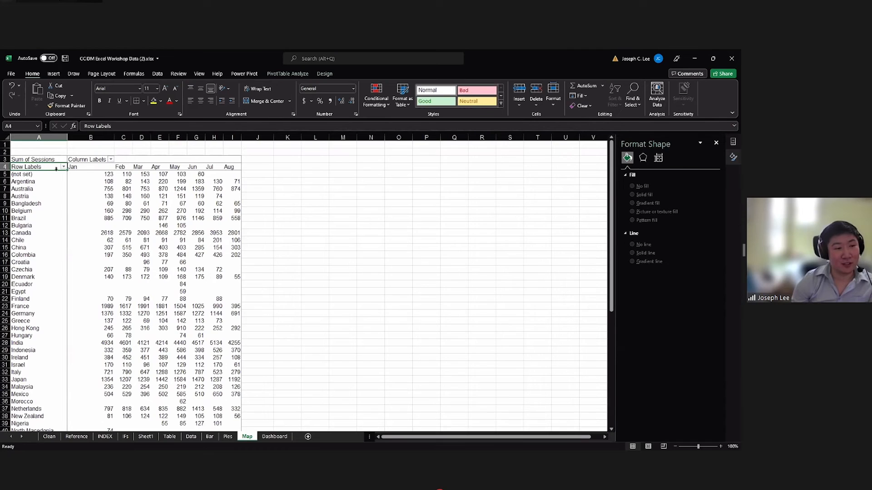
pyautogui.moveTo(74, 174)
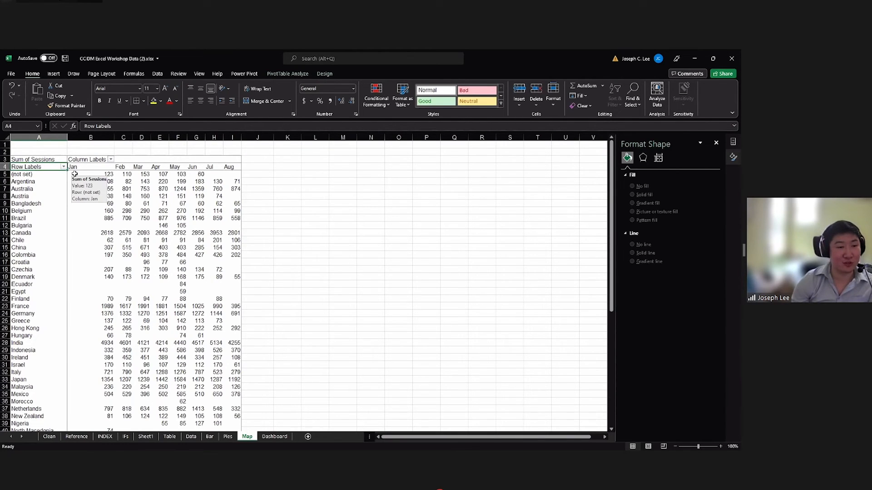
pyautogui.hotkey('ctrl', 'shift', 'Right')
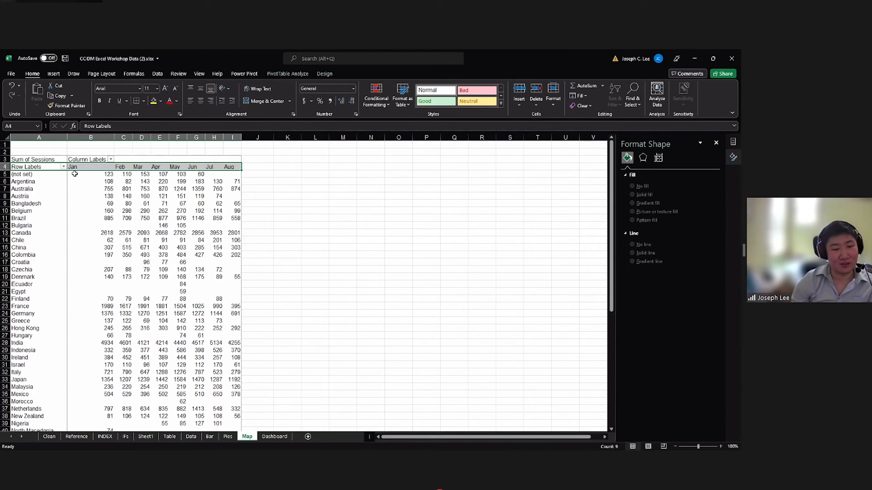
pyautogui.hotkey('ctrl', 'shift', 'Down')
pyautogui.scroll(-1, 76, 224)
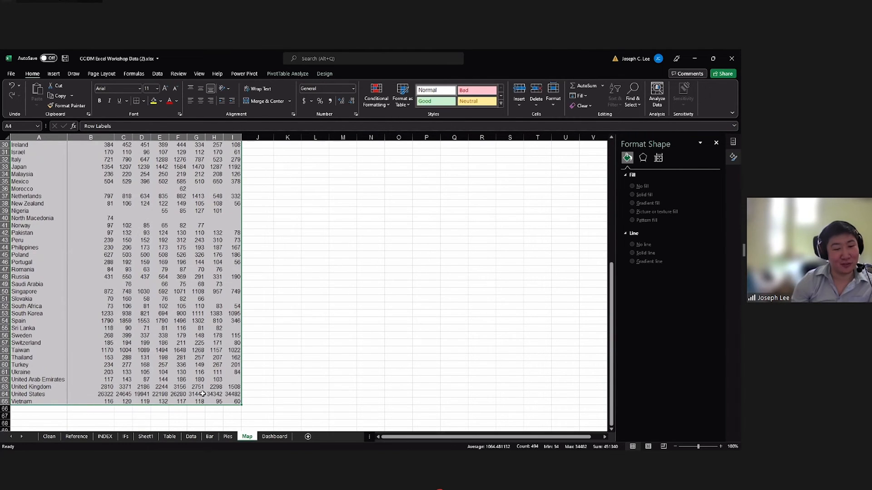
pyautogui.scroll(5, 203, 387)
pyautogui.scroll(5, 203, 384)
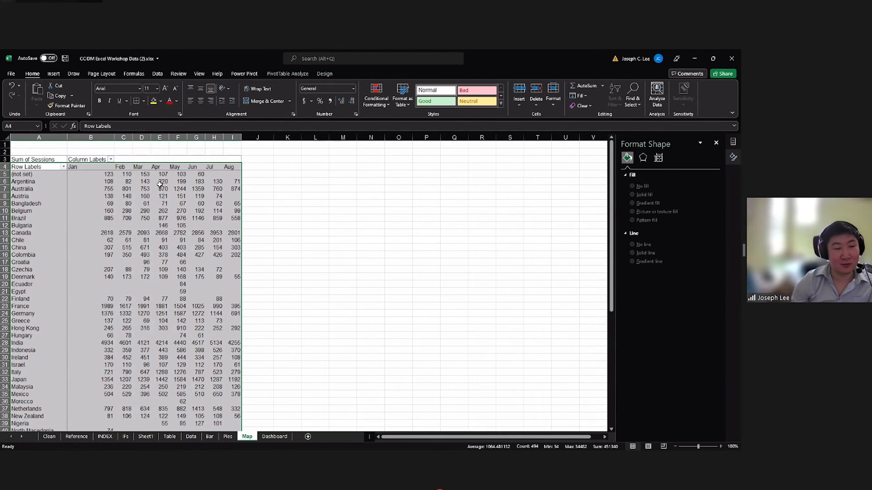
pyautogui.hotkey('ctrl', 'c')
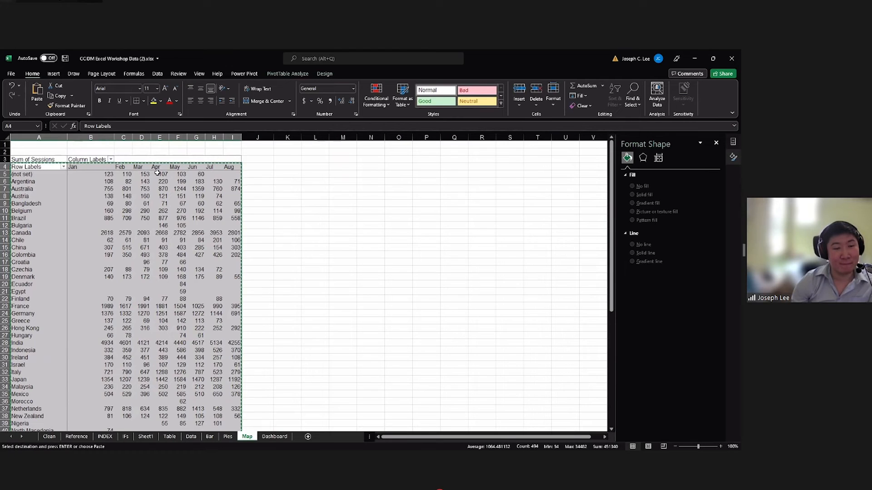
pyautogui.click(321, 167)
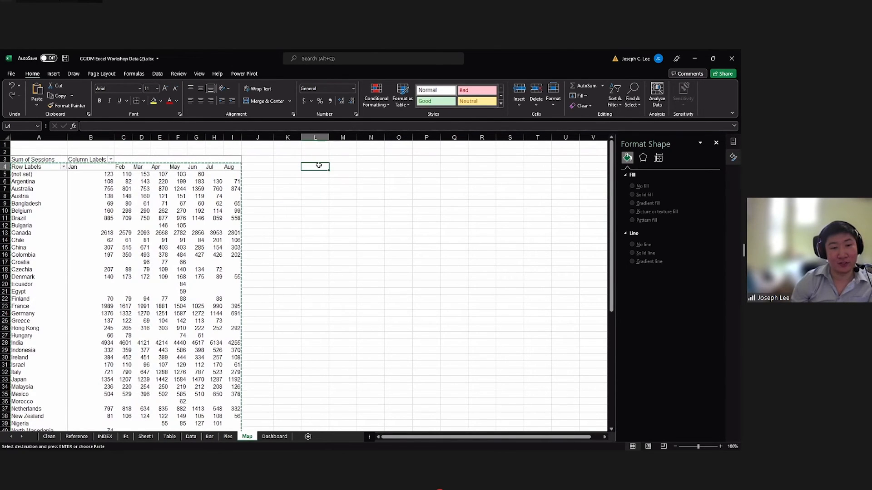
pyautogui.hotkey('ctrl', 'v')
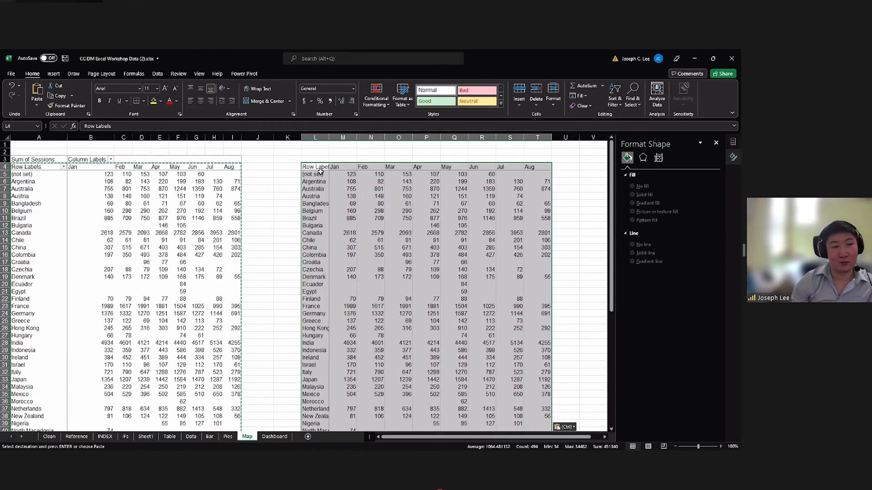
# Insert a filled map chart from the copied country table at L4 and enlarge the chart slightly.
pyautogui.click(60, 74)
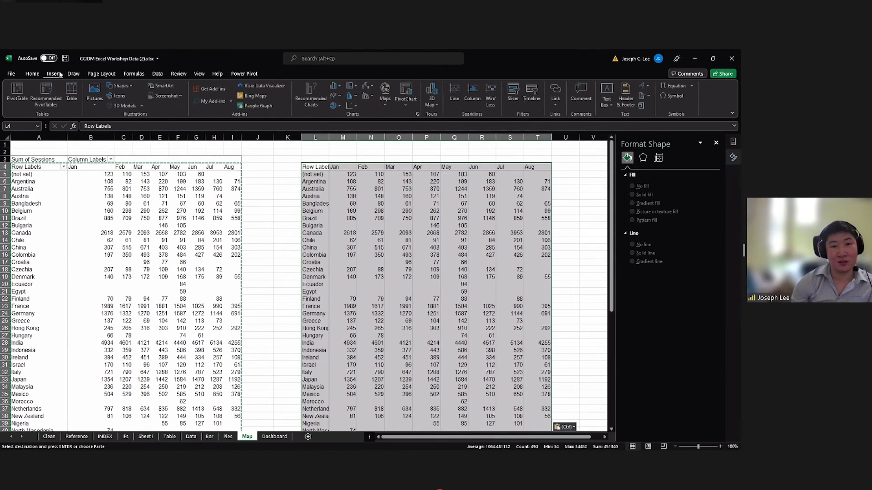
pyautogui.click(388, 102)
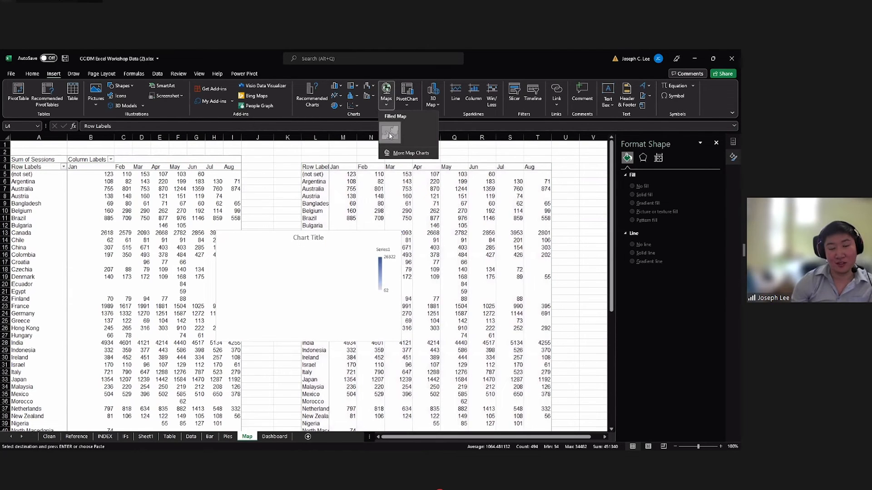
pyautogui.click(389, 135)
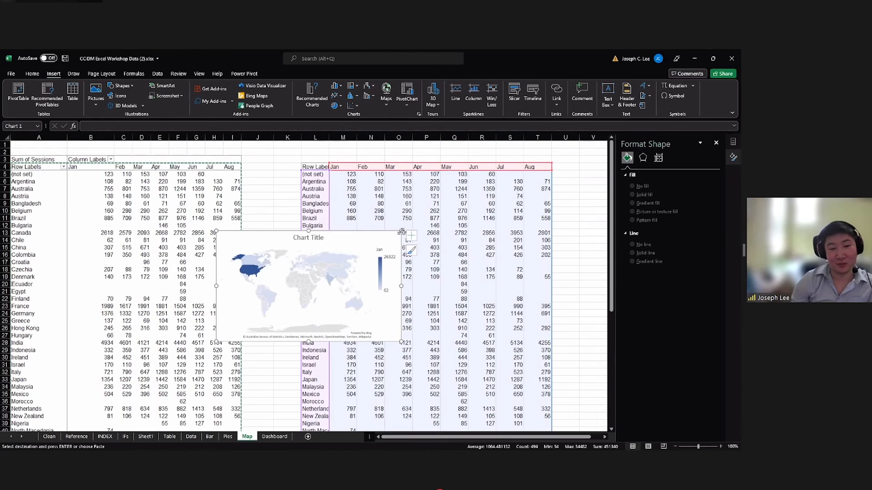
pyautogui.moveTo(400, 232); pyautogui.dragTo(428, 213)
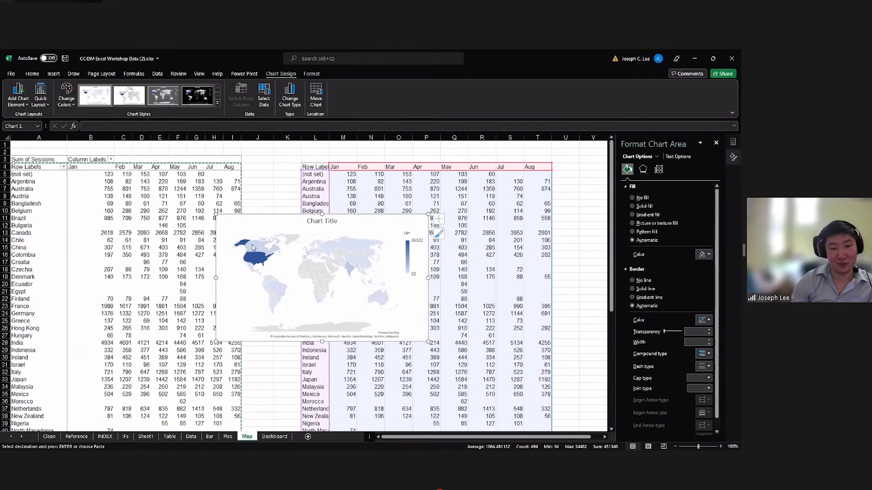
# Change the map chart's data range to the PivotTable cells A4:I65 on the Map sheet and move the chart toward the PivotTable.
pyautogui.moveTo(267, 262)
pyautogui.moveTo(370, 253)
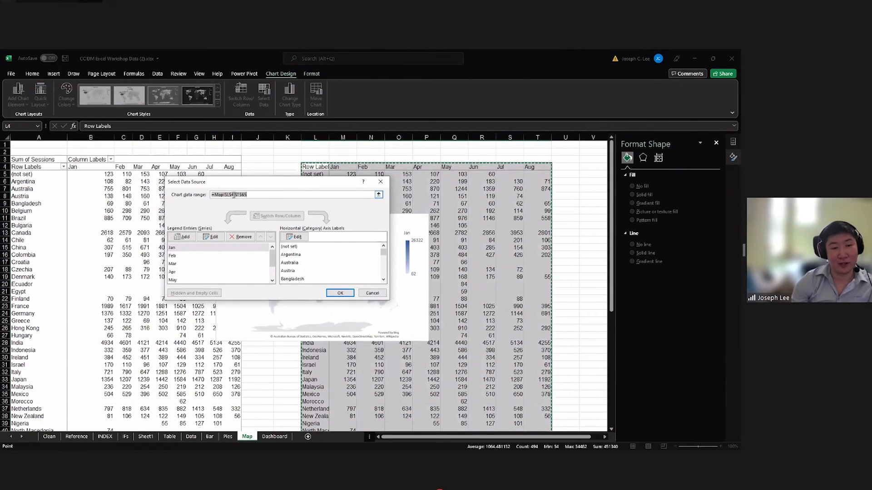
pyautogui.click(228, 196)
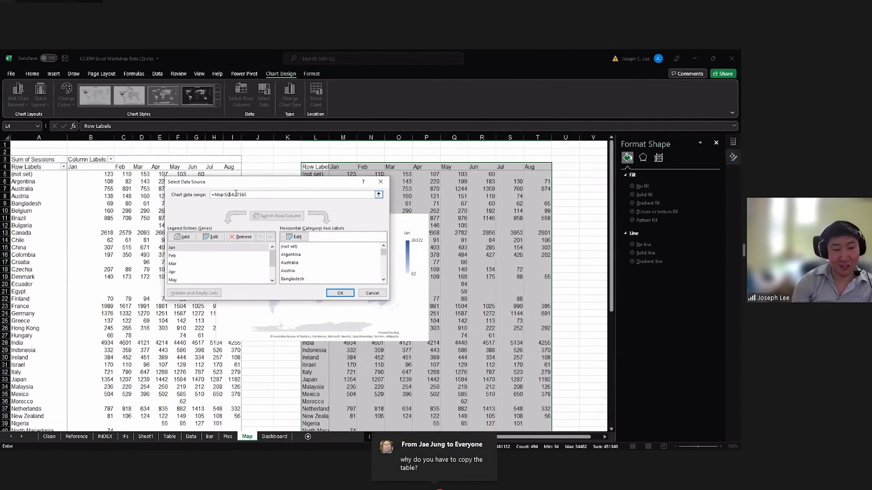
pyautogui.press('BackSpace')
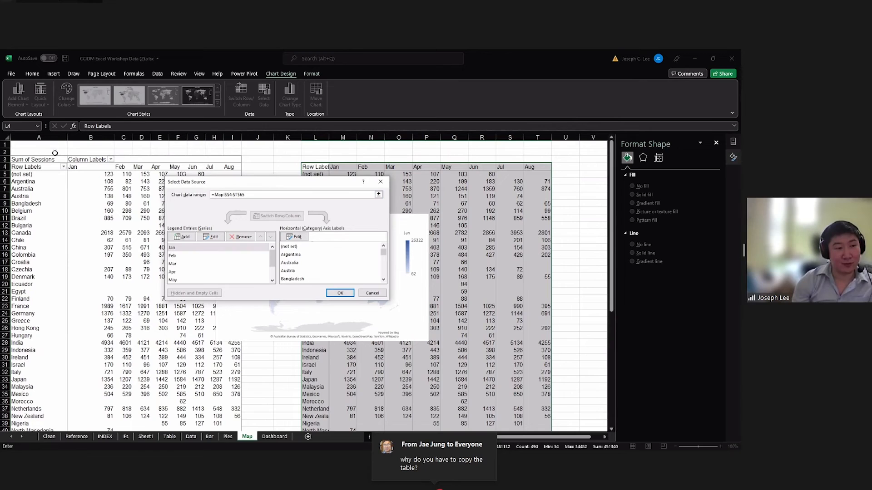
pyautogui.write('A')
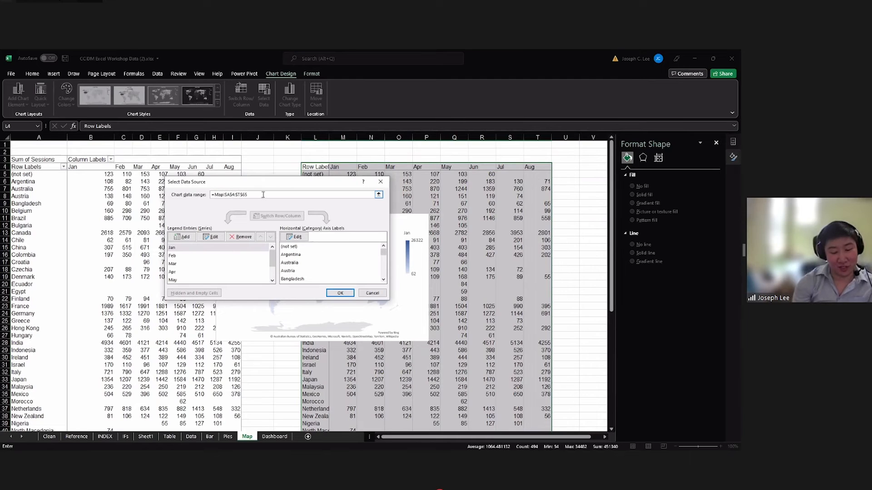
pyautogui.click(334, 293)
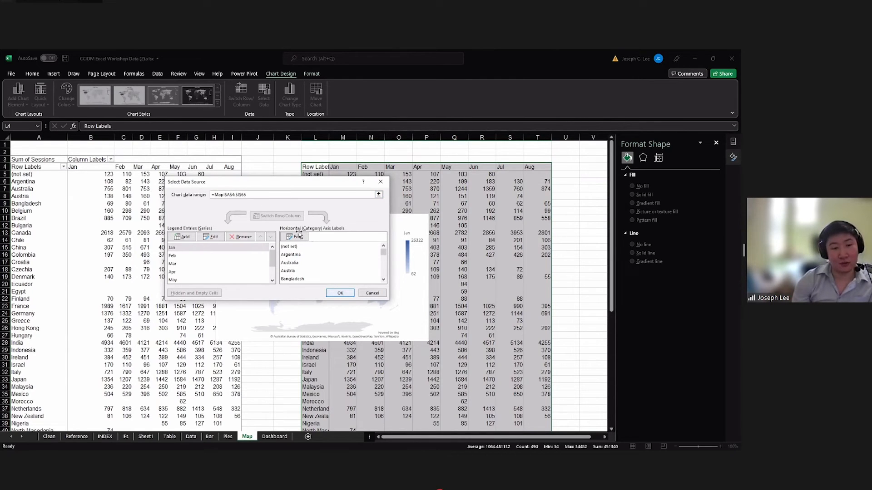
pyautogui.moveTo(259, 212); pyautogui.dragTo(202, 179)
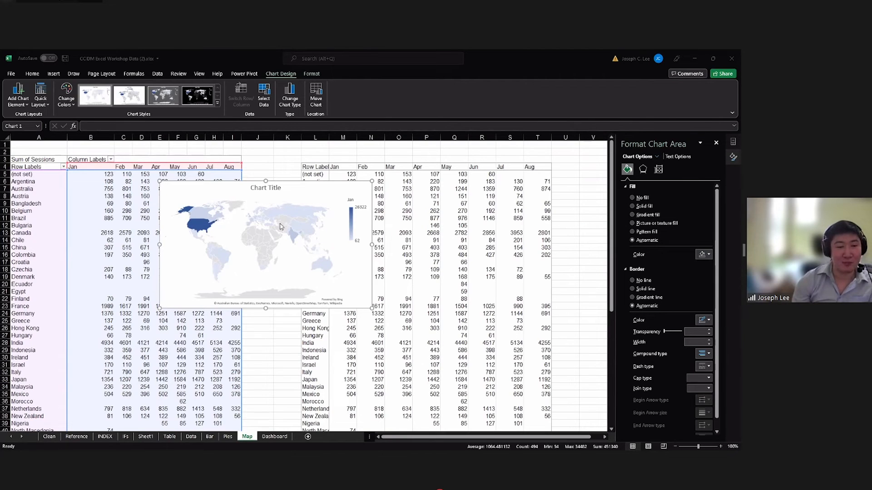
# Try to insert a filled map chart directly from the PivotTable data, from the Row Labels header through the August column.
pyautogui.click(103, 188)
pyautogui.click(41, 174)
pyautogui.click(43, 167)
pyautogui.hotkey('ctrl', 'shift', 'Right')
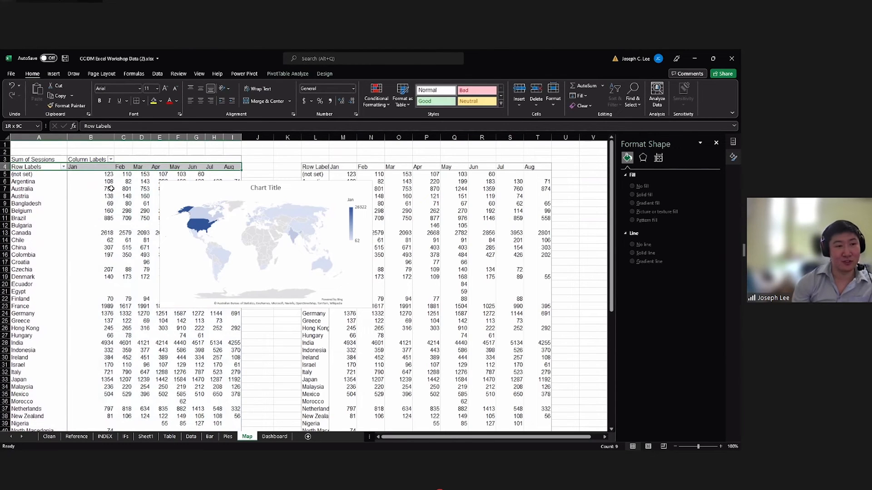
pyautogui.hotkey('ctrl', 'shift', 'Down')
pyautogui.hotkey('ctrl', 'BackSpace')
pyautogui.click(54, 73)
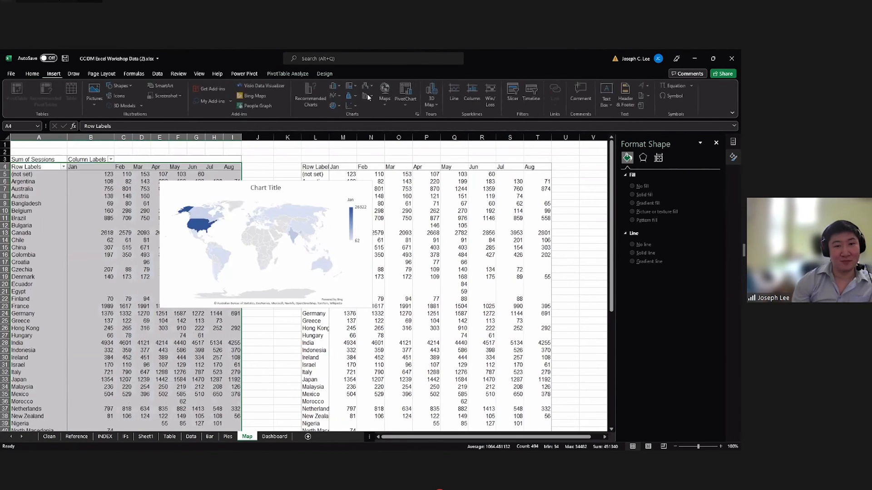
pyautogui.click(394, 130)
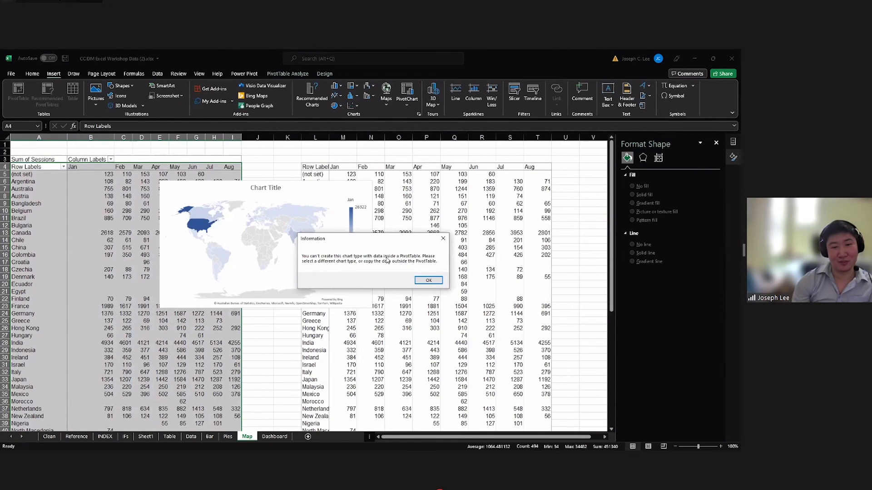
pyautogui.click(425, 279)
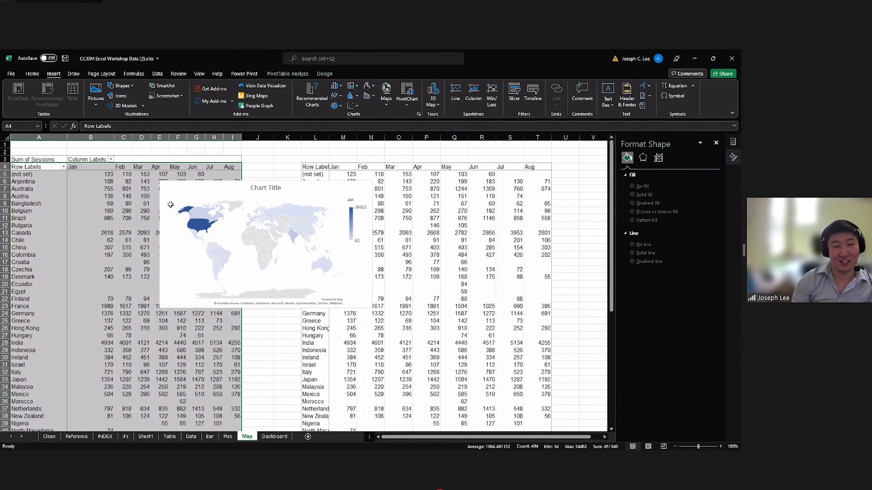
# Move the map chart off the copied table and delete the copied data in L4:T65.
pyautogui.click(103, 188)
pyautogui.moveTo(324, 172); pyautogui.dragTo(535, 298)
pyautogui.click(535, 299)
pyautogui.moveTo(306, 189); pyautogui.dragTo(219, 190)
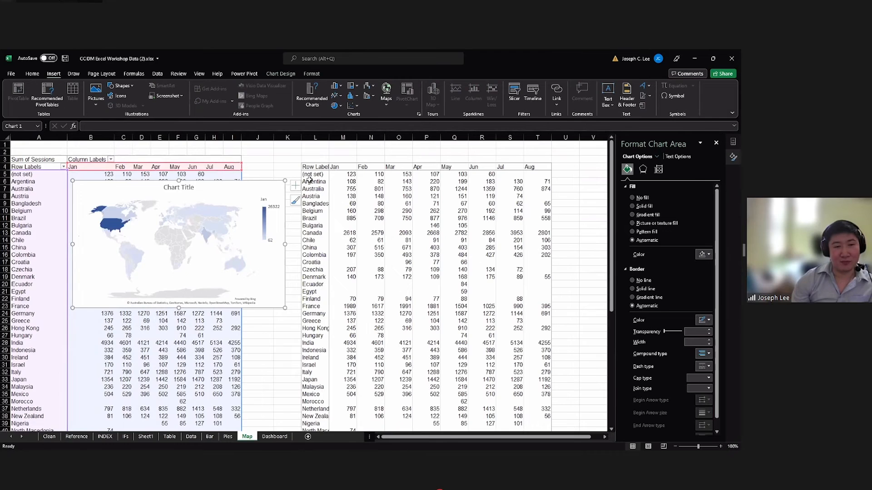
pyautogui.click(322, 168)
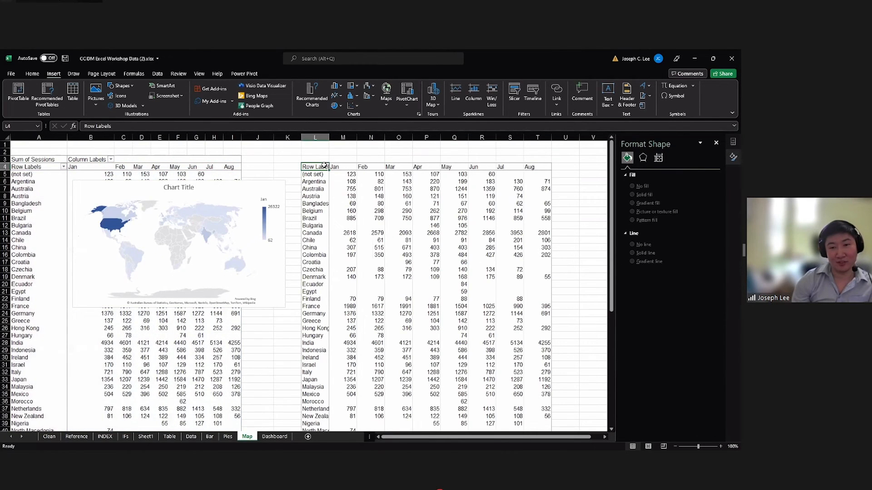
pyautogui.hotkey('ctrl', 'shift', 'Right')
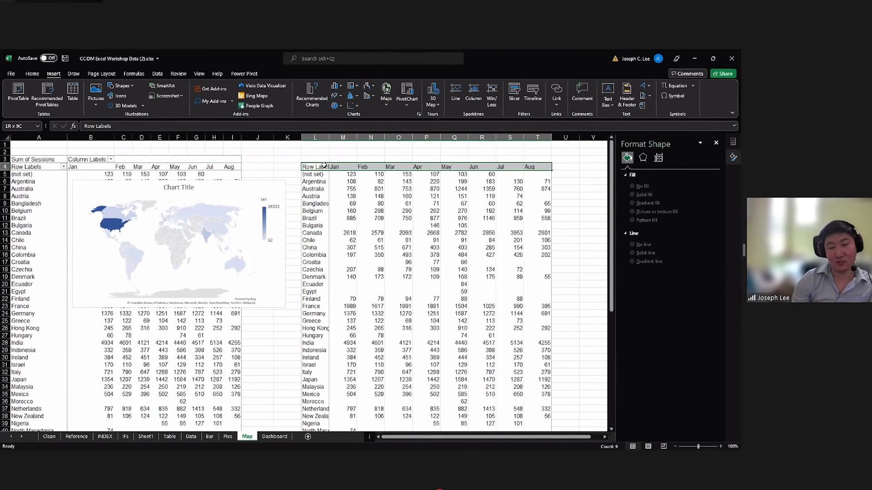
pyautogui.hotkey('ctrl', 'shift', 'Down')
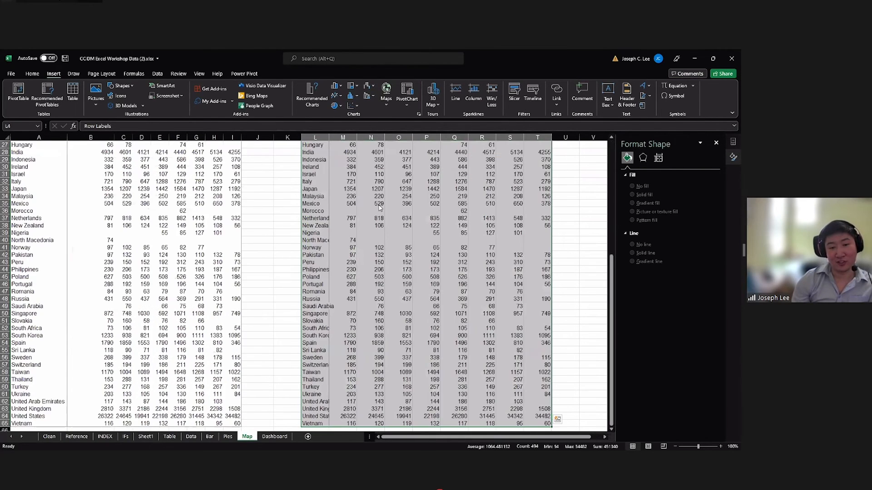
pyautogui.rightClick(416, 305)
pyautogui.click(415, 307)
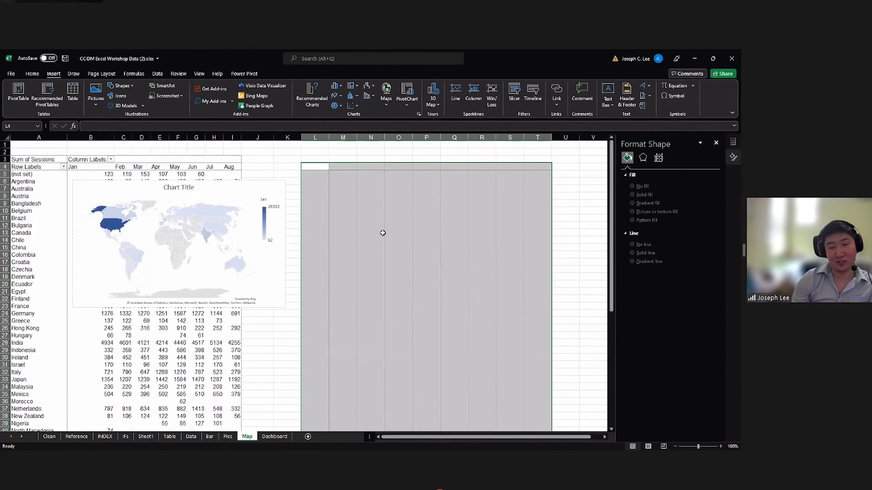
pyautogui.hotkey('ctrl', 'v')
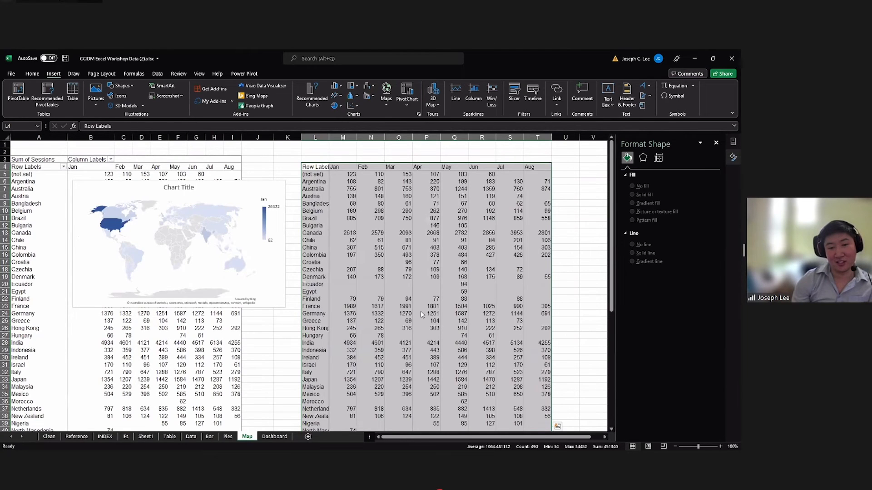
pyautogui.press('Delete')
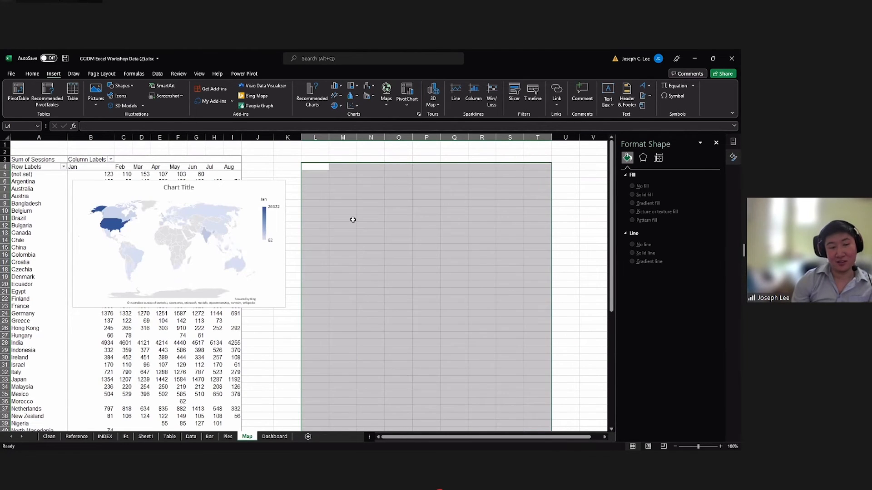
# Move the map chart into the empty cells beside the PivotTable's August column and deselect it.
pyautogui.click(353, 219)
pyautogui.moveTo(255, 190); pyautogui.dragTo(445, 188)
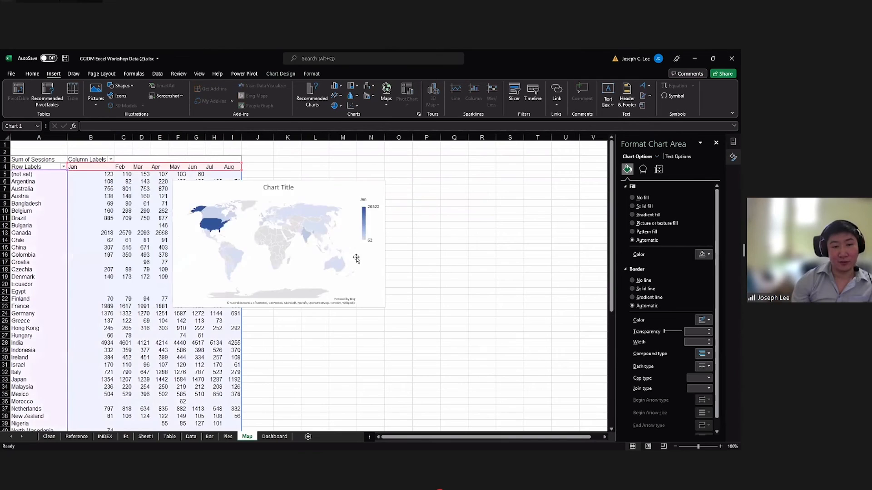
pyautogui.scroll(-12, 396, 297)
pyautogui.scroll(9, 390, 274)
pyautogui.scroll(3, 287, 215)
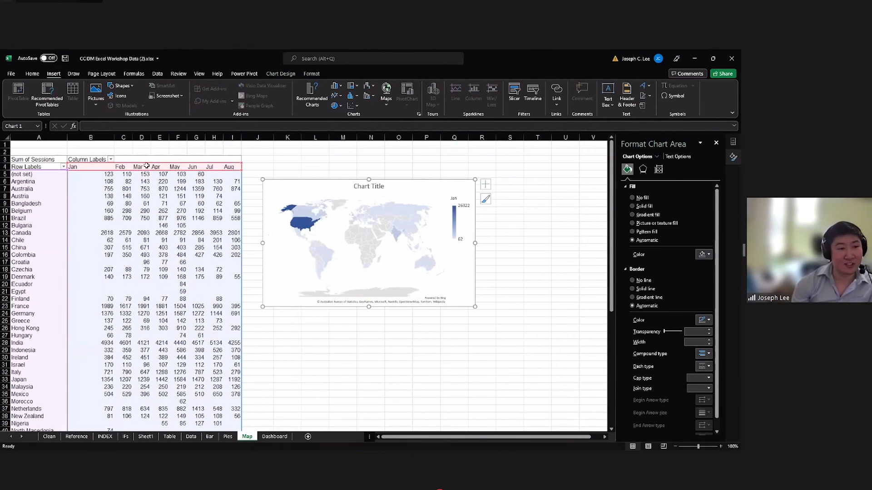
pyautogui.press('Escape')
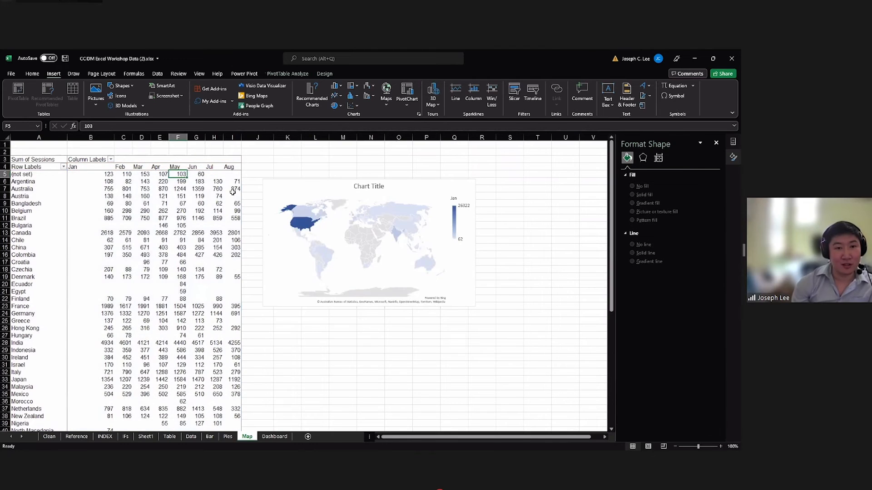
# Insert a Months slicer for the PivotTable and place it beside the map chart.
pyautogui.click(100, 216)
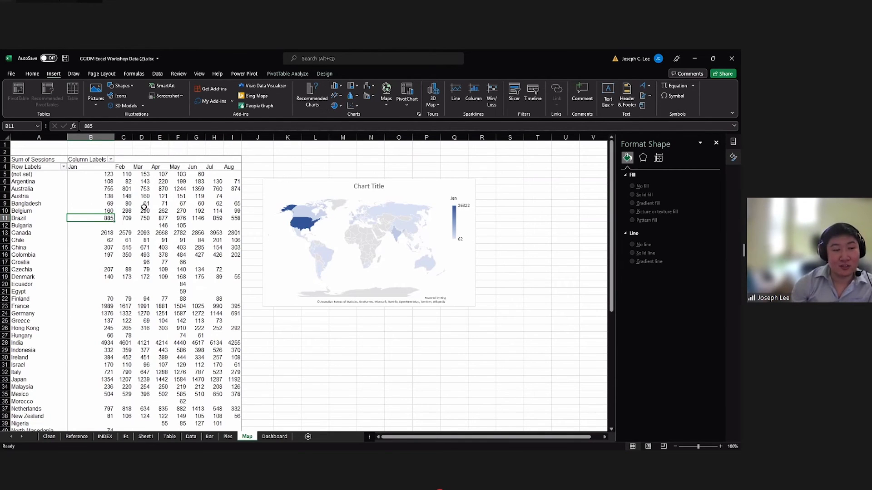
pyautogui.click(294, 75)
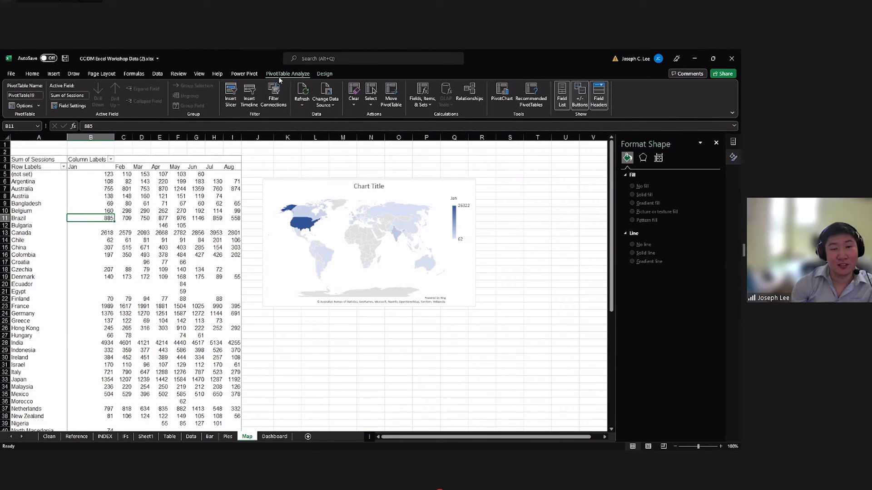
pyautogui.click(236, 95)
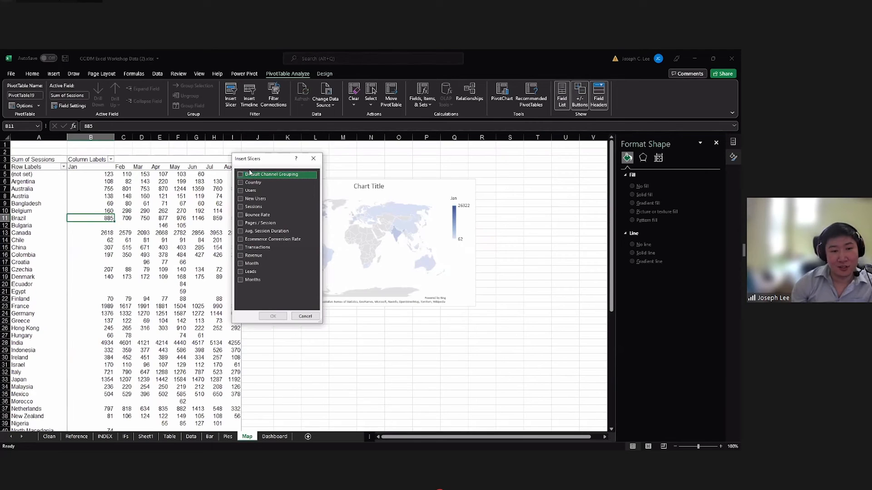
pyautogui.click(240, 281)
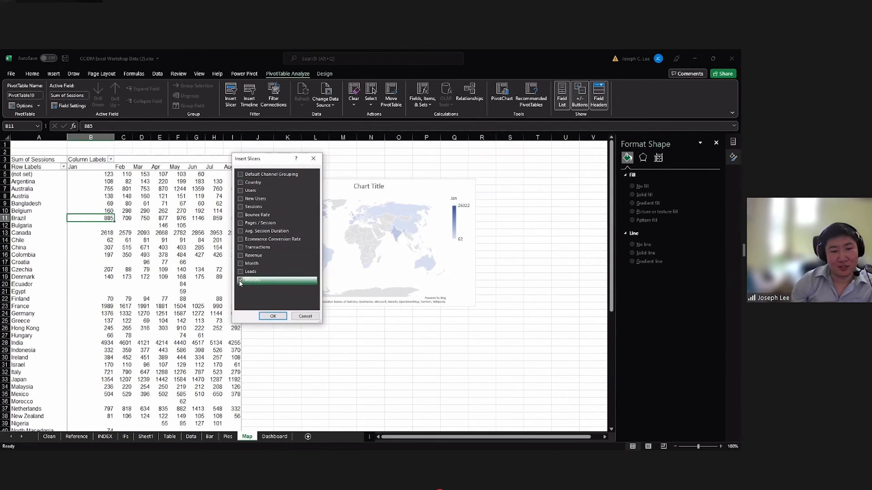
pyautogui.click(272, 316)
pyautogui.moveTo(473, 214); pyautogui.dragTo(500, 181)
# Filter the PivotTable to Mar with the Months slicer and move the map chart closer to the table.
pyautogui.click(506, 206)
pyautogui.click(504, 215)
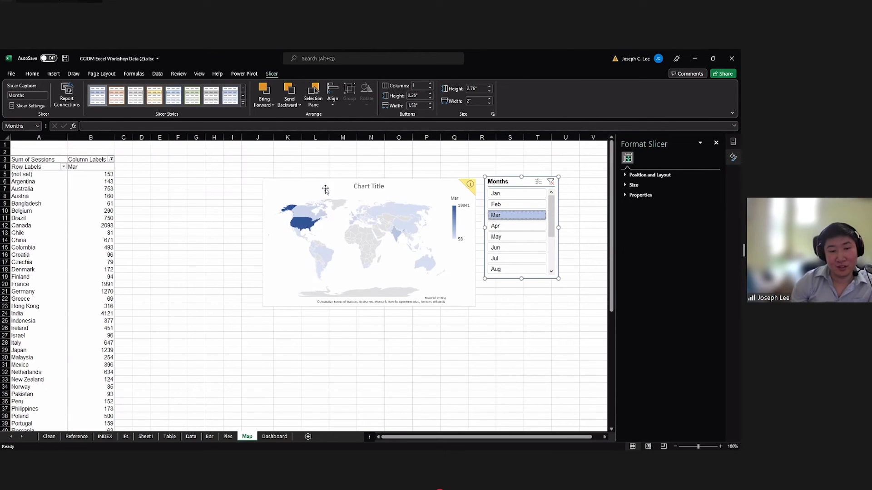
pyautogui.moveTo(268, 224); pyautogui.dragTo(233, 228)
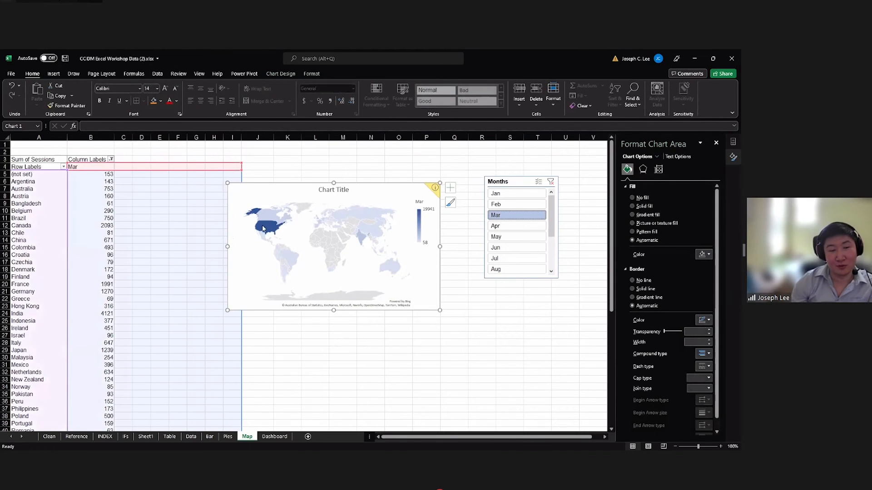
pyautogui.moveTo(267, 232)
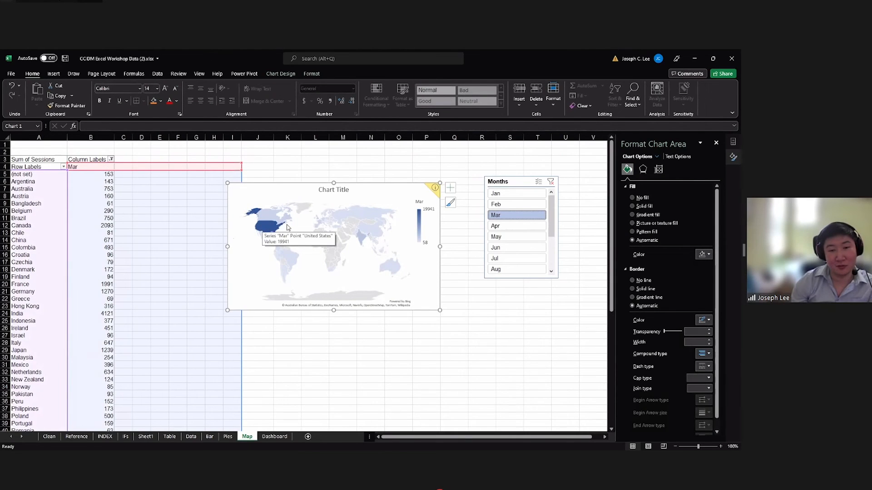
pyautogui.click(375, 200)
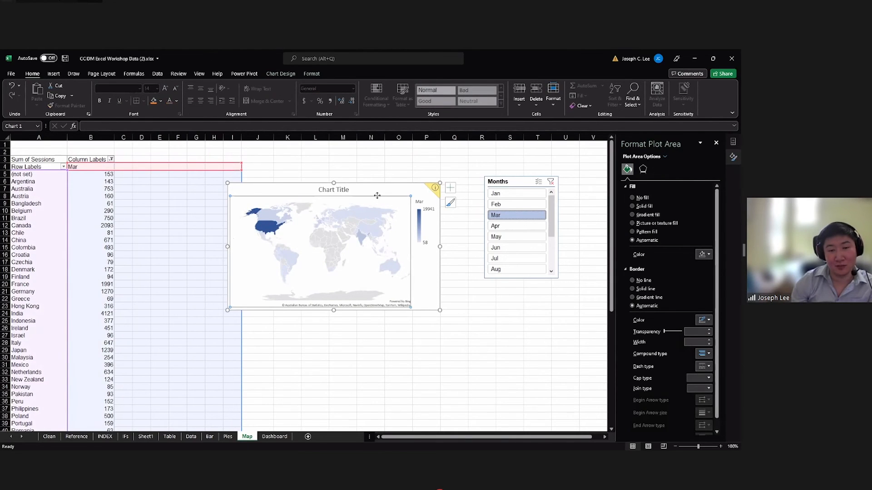
# Change the map chart's title to "Traffic by Country".
pyautogui.click(252, 438)
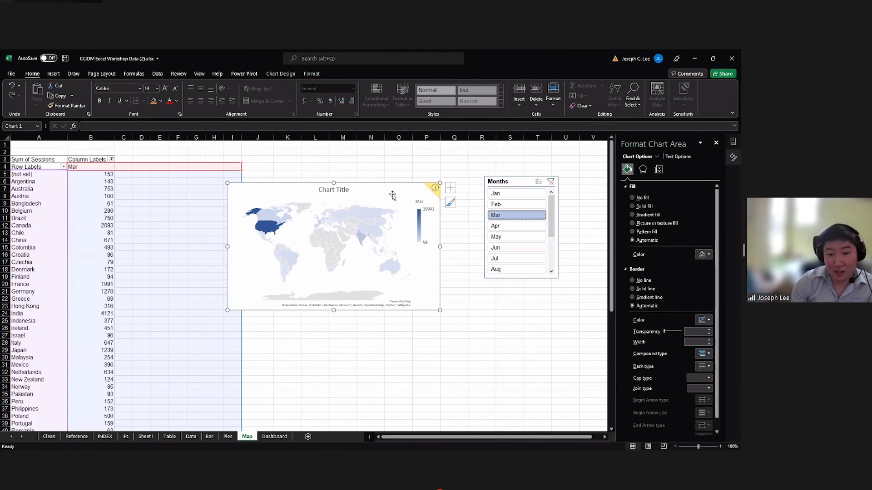
pyautogui.click(453, 191)
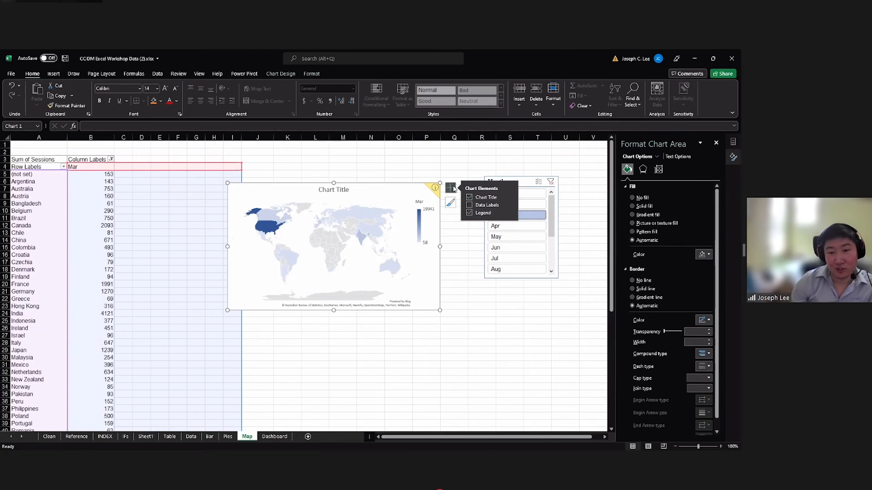
pyautogui.click(345, 190)
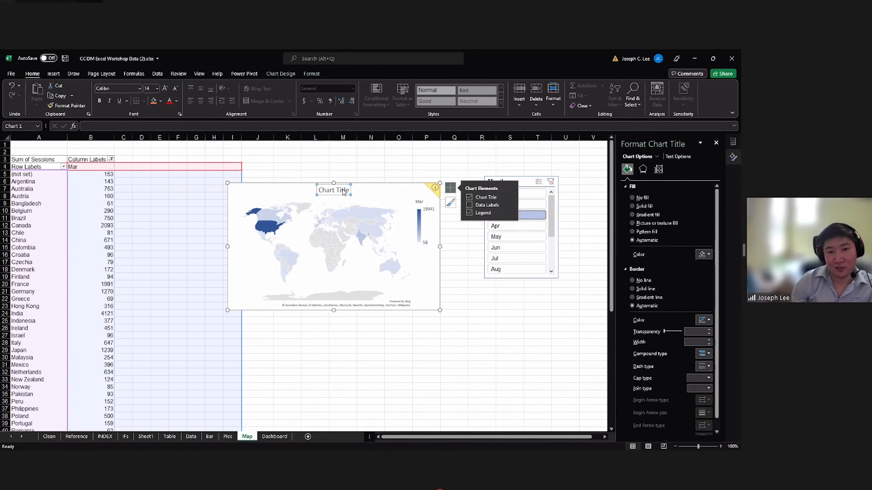
pyautogui.tripleClick(347, 190)
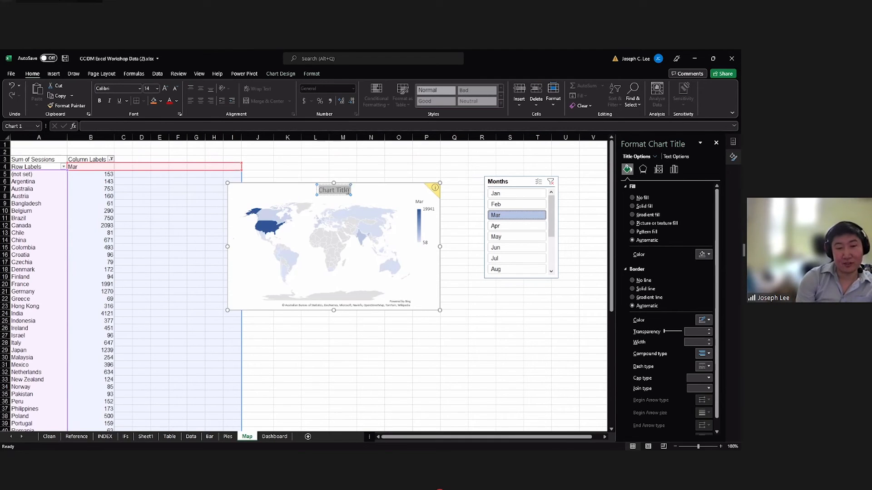
pyautogui.write('Traffic')
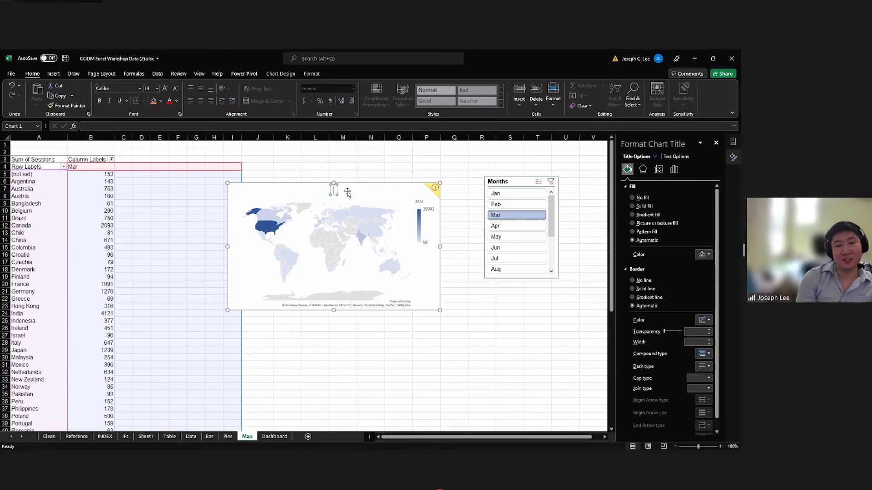
pyautogui.write(' by')
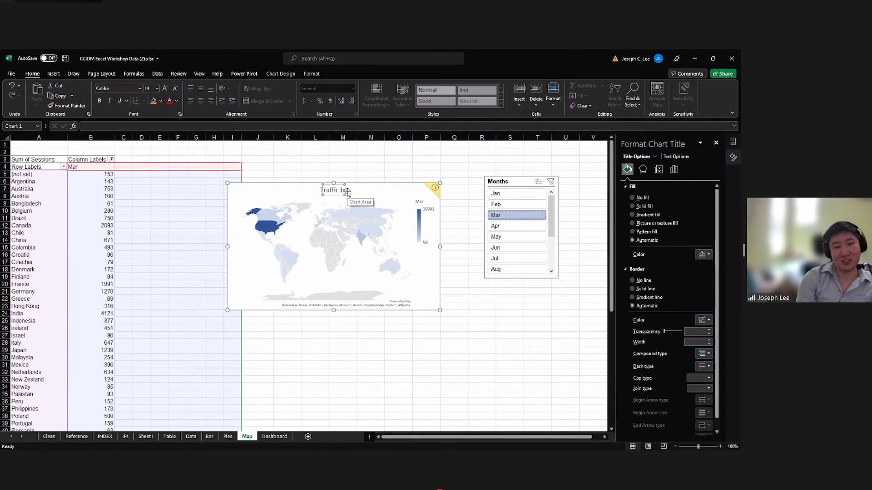
pyautogui.write(' Country')
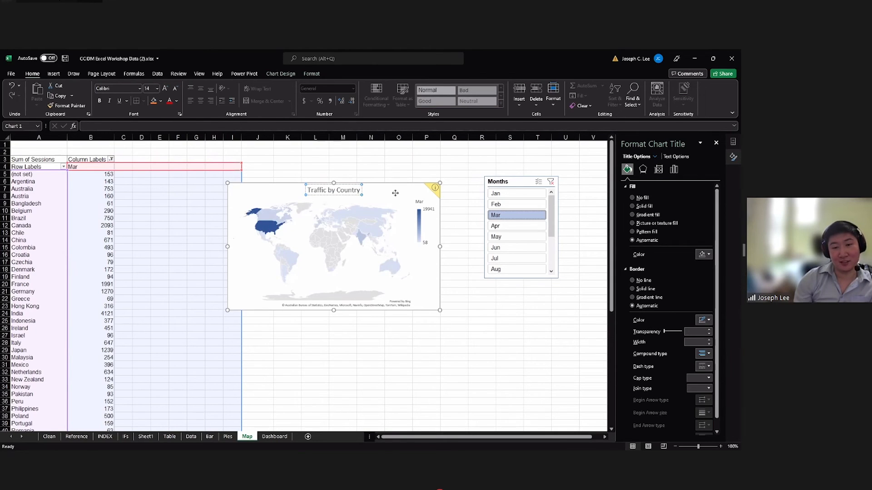
pyautogui.click(410, 194)
# Remove the map chart's legend and try showing data labels on the countries before switching them off again.
pyautogui.click(450, 187)
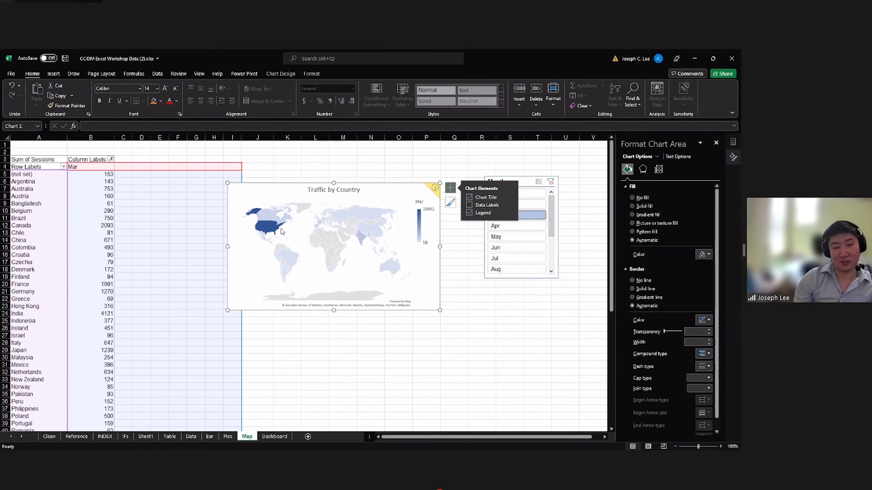
pyautogui.moveTo(274, 228)
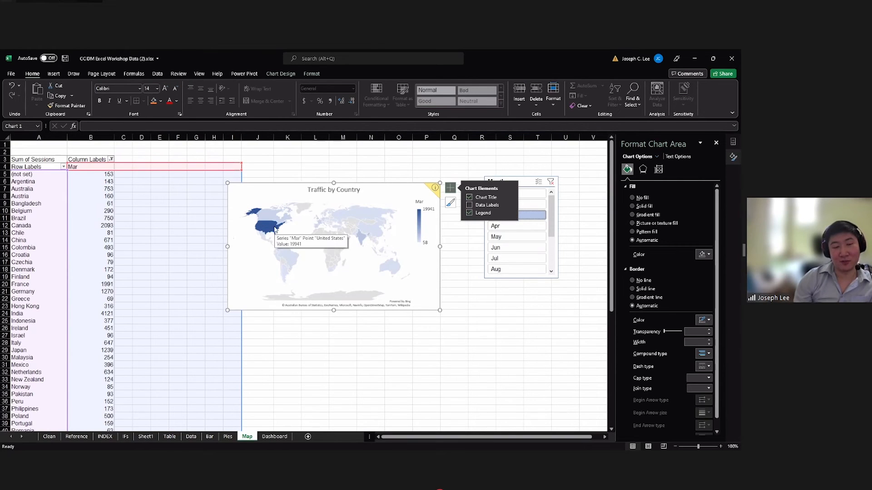
pyautogui.click(470, 213)
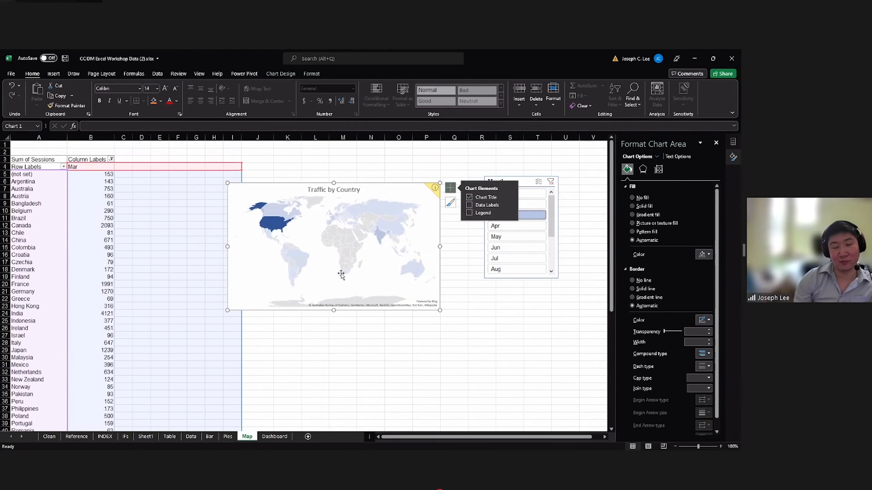
pyautogui.moveTo(400, 234)
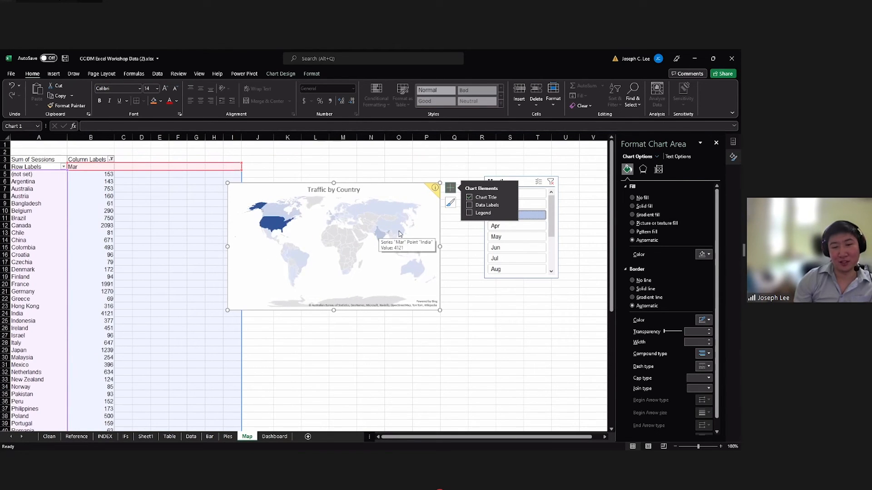
pyautogui.click(469, 206)
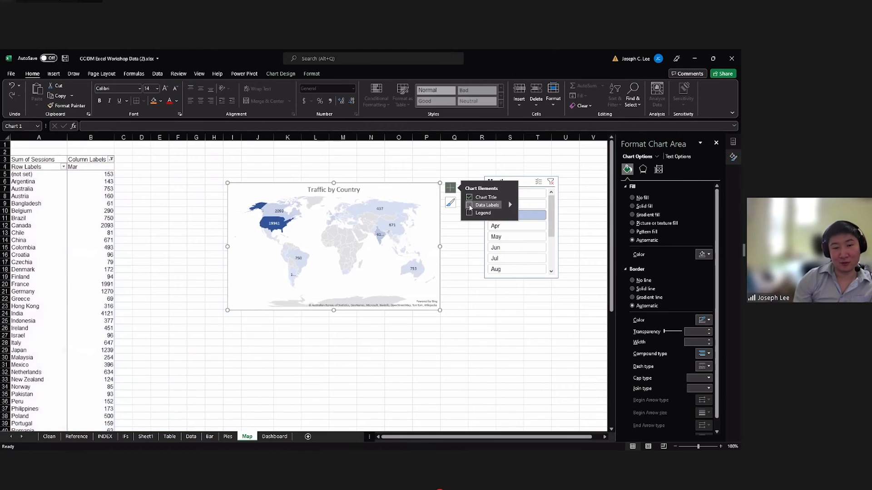
pyautogui.click(469, 205)
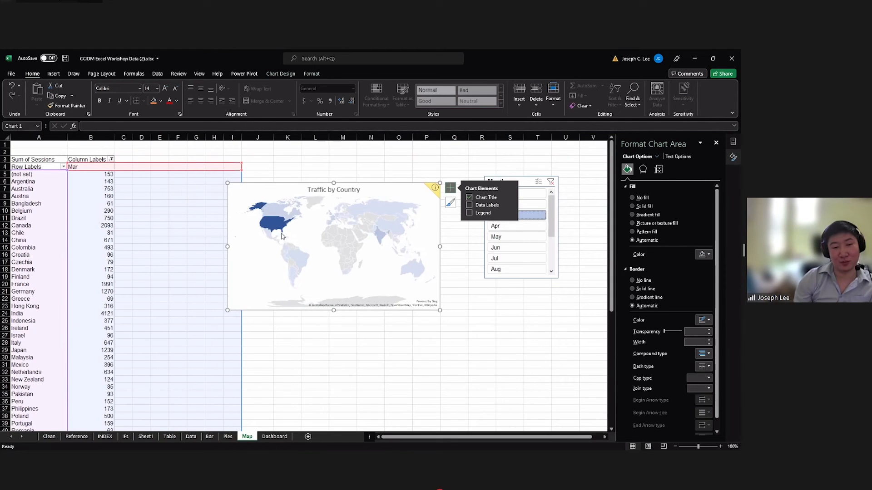
# Apply the chart style with outlined countries and the legend under the title to the map, and remove its legend.
pyautogui.click(429, 220)
pyautogui.click(450, 203)
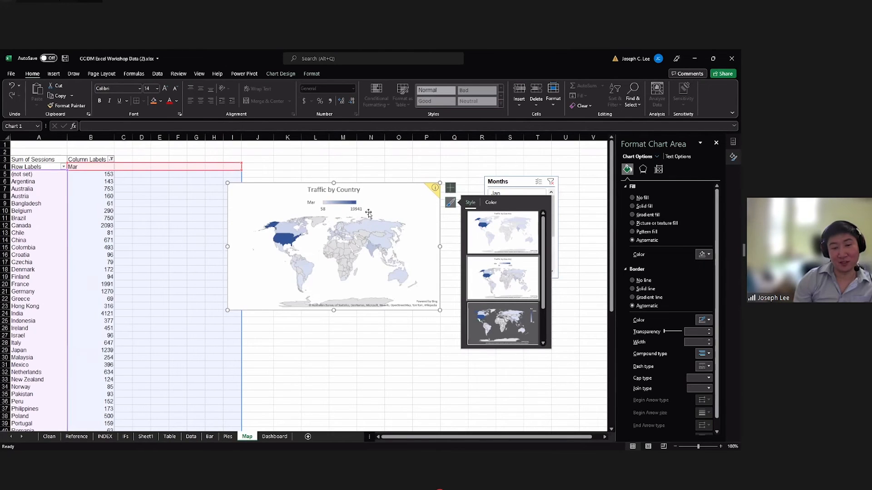
pyautogui.click(449, 190)
pyautogui.click(471, 213)
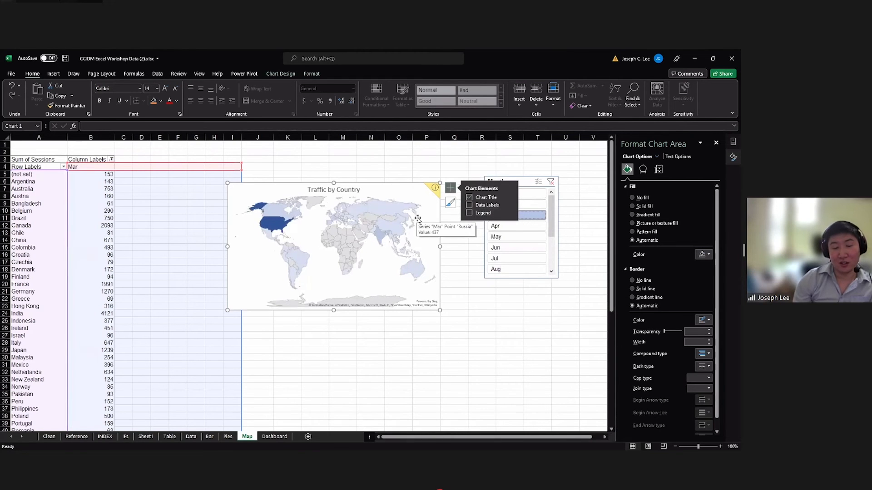
pyautogui.click(469, 258)
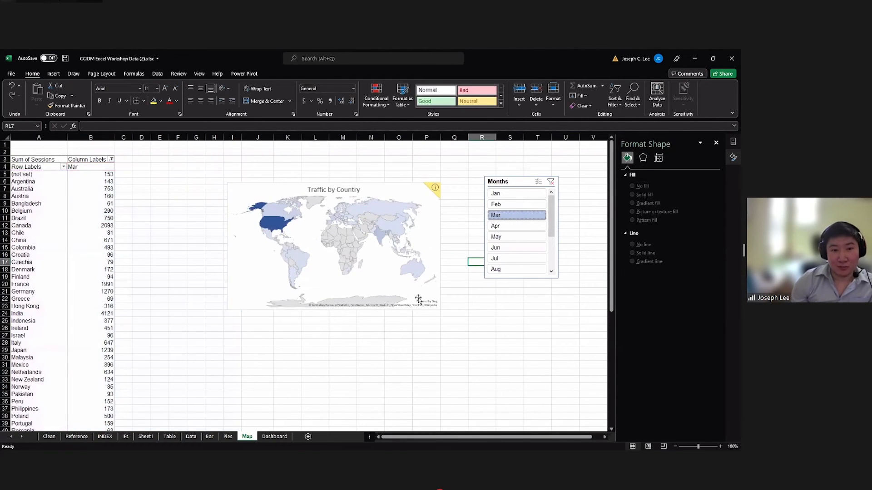
pyautogui.click(395, 250)
pyautogui.click(372, 191)
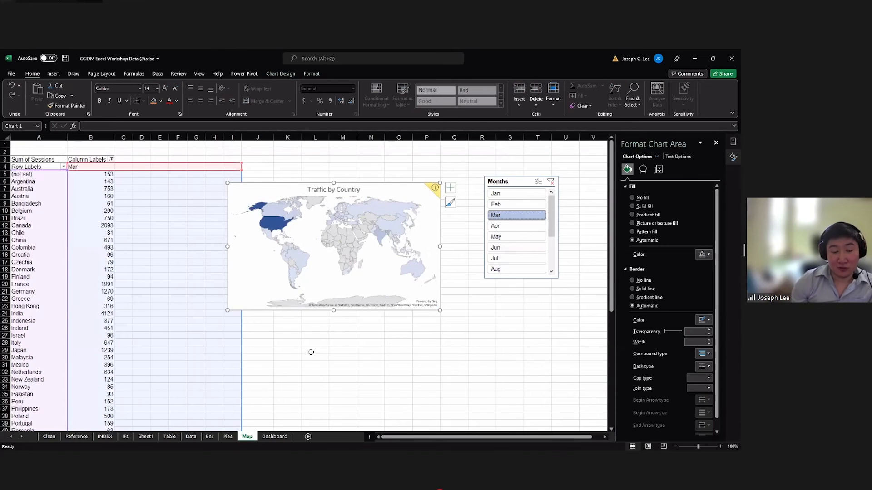
# Look through the Map, Pies, Bar and Data sheets and return to the blank Dashboard sheet.
pyautogui.click(308, 380)
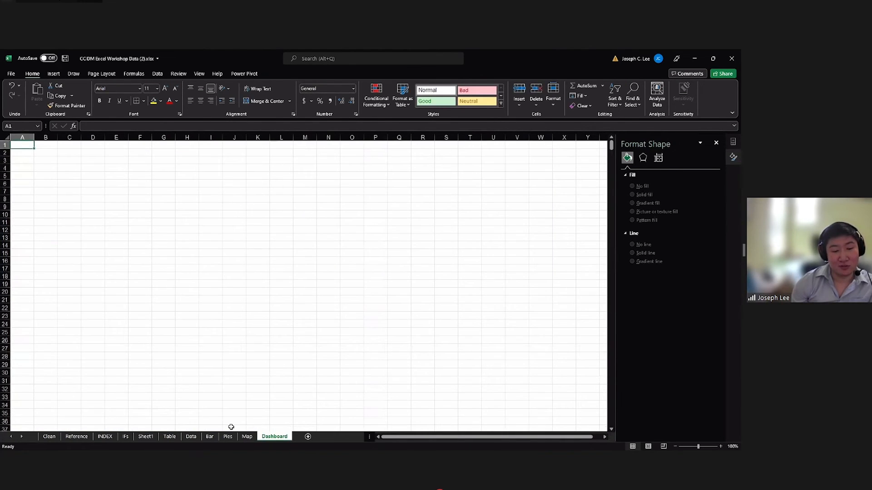
pyautogui.click(247, 437)
pyautogui.click(226, 439)
pyautogui.click(210, 437)
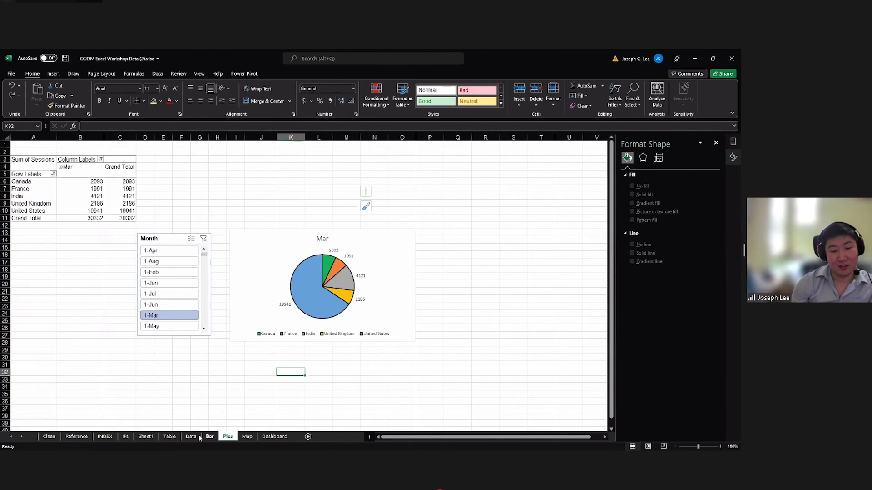
pyautogui.click(266, 438)
pyautogui.moveTo(28, 146)
pyautogui.mouseDown()
pyautogui.moveTo(253, 266)
pyautogui.moveTo(27, 147)
pyautogui.mouseUp()
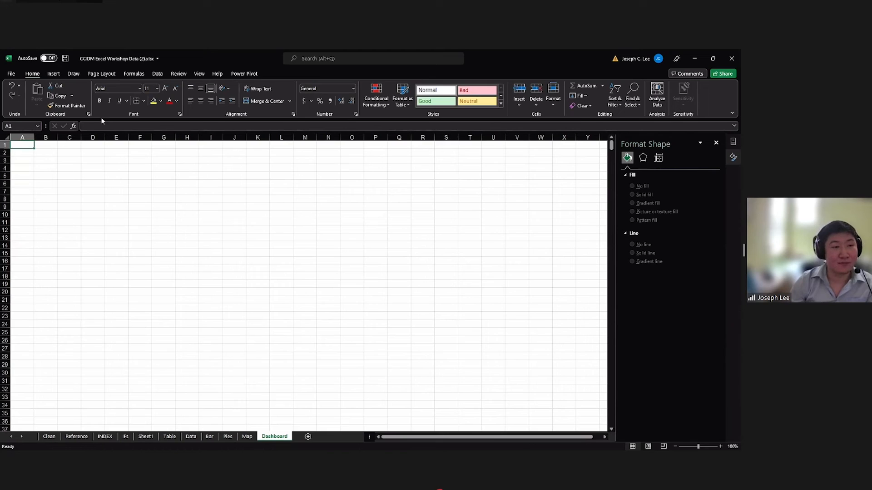
# Try the Dashboard sheet without gridlines, checking the blank cell area, and show the gridlines again.
pyautogui.click(156, 74)
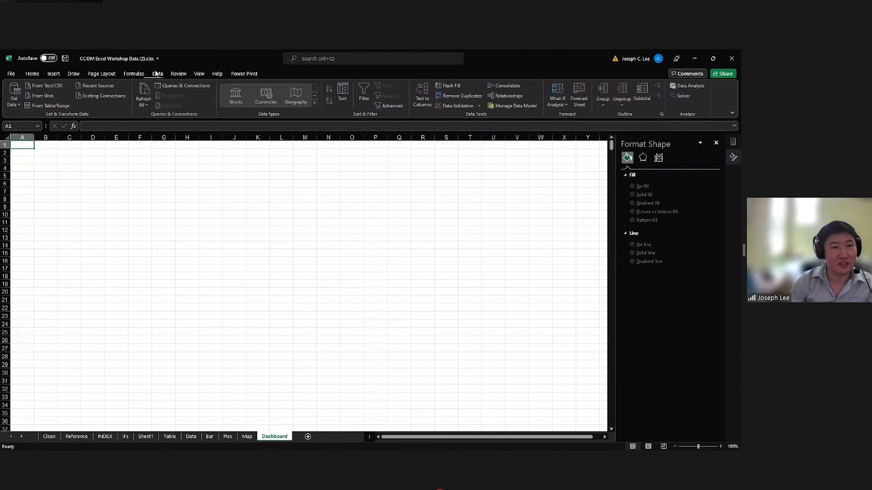
pyautogui.click(98, 74)
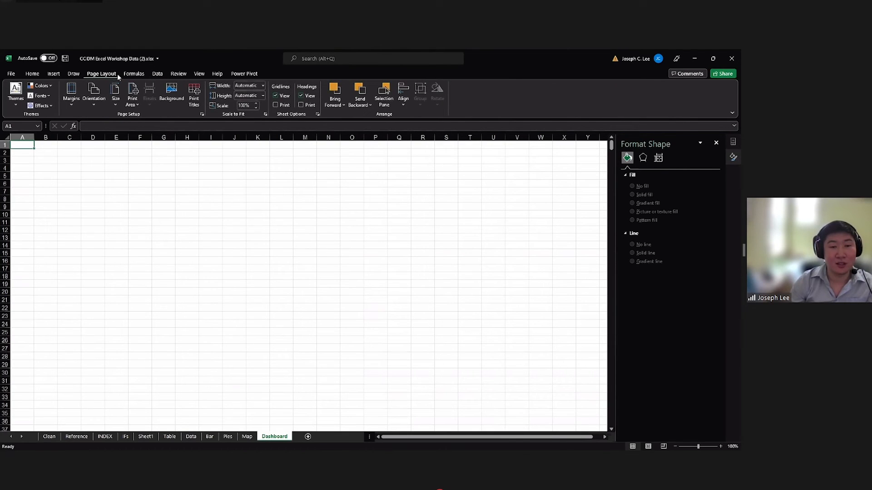
pyautogui.click(276, 95)
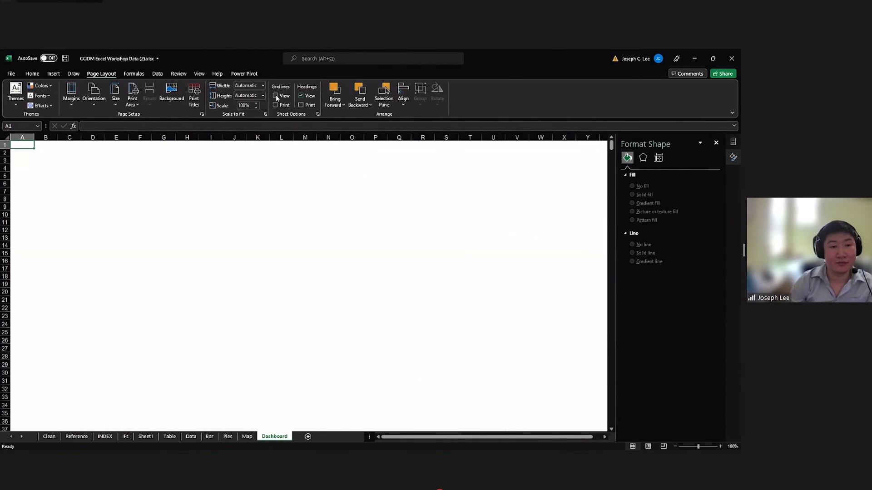
pyautogui.click(253, 161)
pyautogui.moveTo(22, 145); pyautogui.dragTo(255, 296)
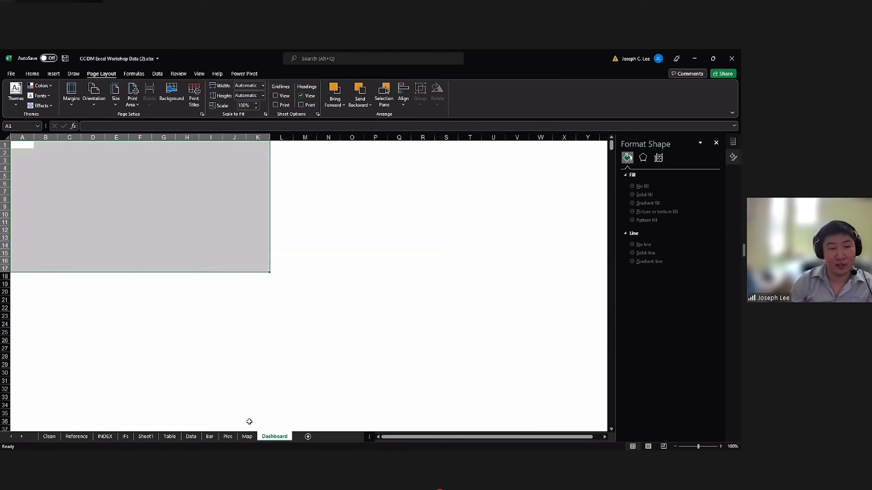
pyautogui.click(251, 397)
pyautogui.click(116, 236)
pyautogui.click(89, 190)
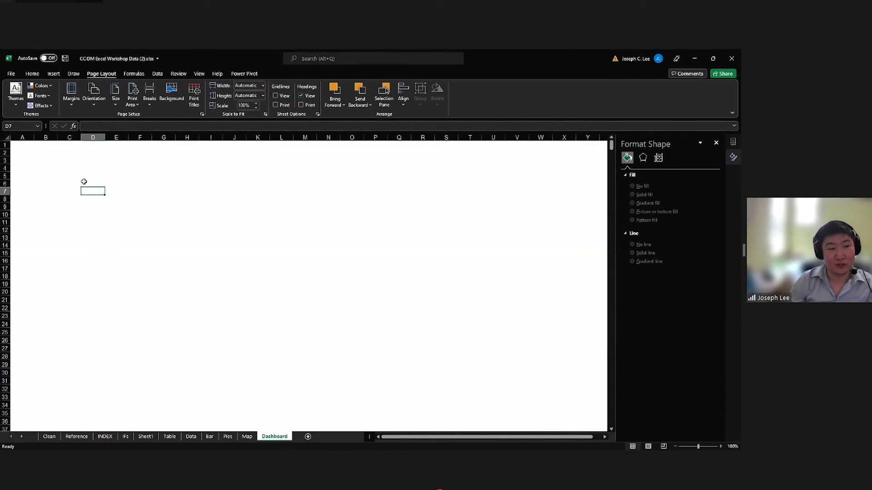
pyautogui.click(73, 168)
pyautogui.click(75, 176)
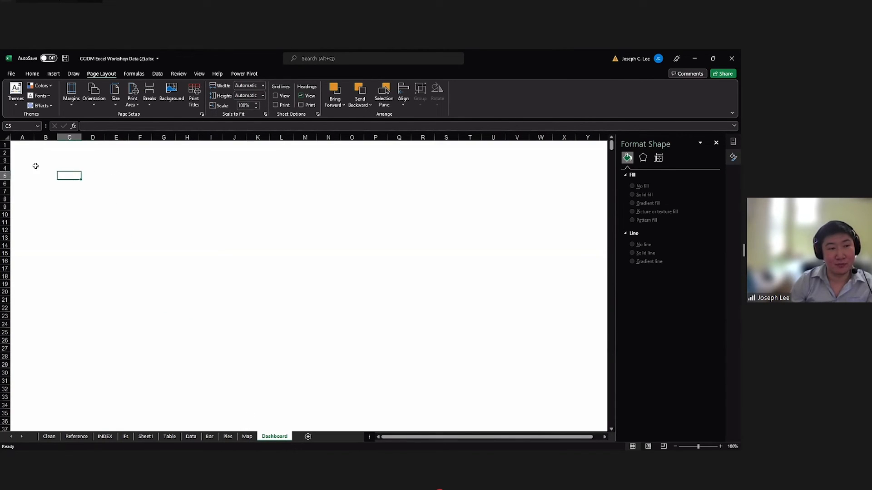
pyautogui.click(43, 168)
pyautogui.click(275, 95)
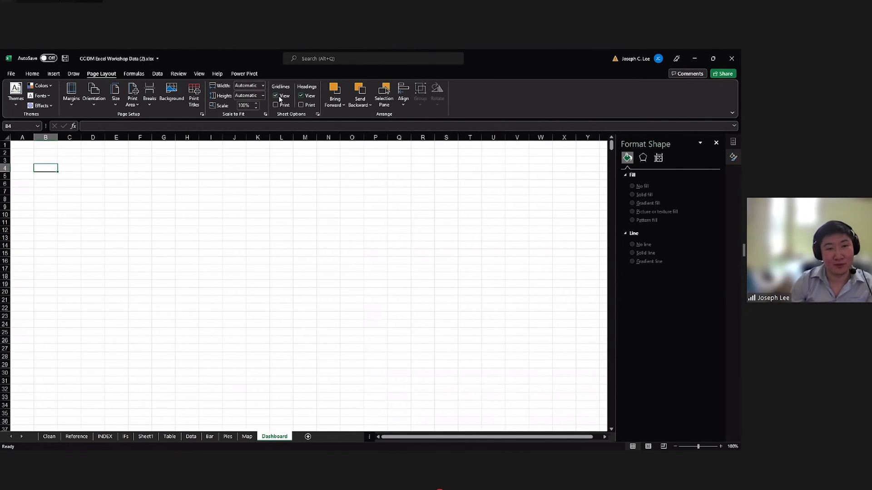
# Enter the heading "AMI Company" in cell C4 of the Dashboard sheet.
pyautogui.click(38, 155)
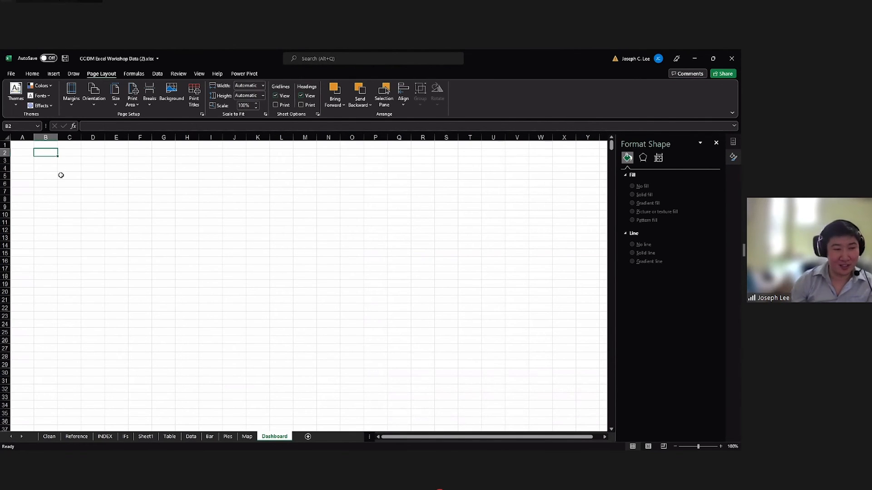
pyautogui.click(68, 175)
pyautogui.click(71, 169)
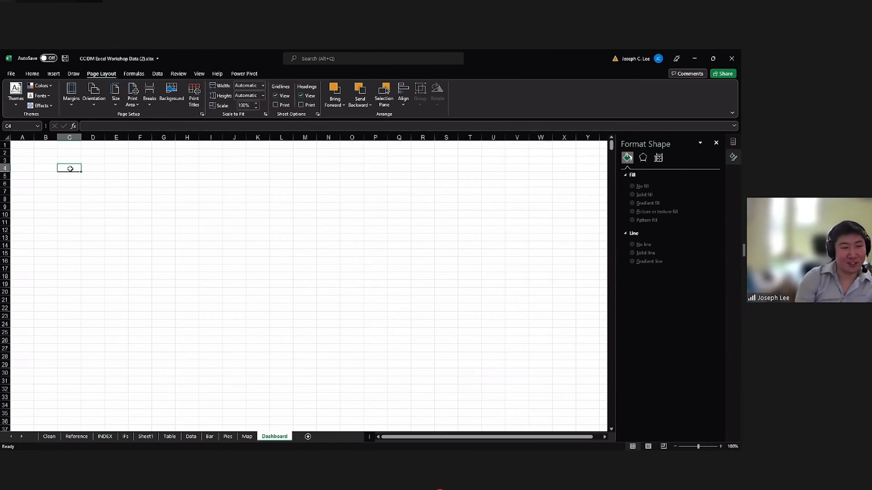
pyautogui.write('AMI')
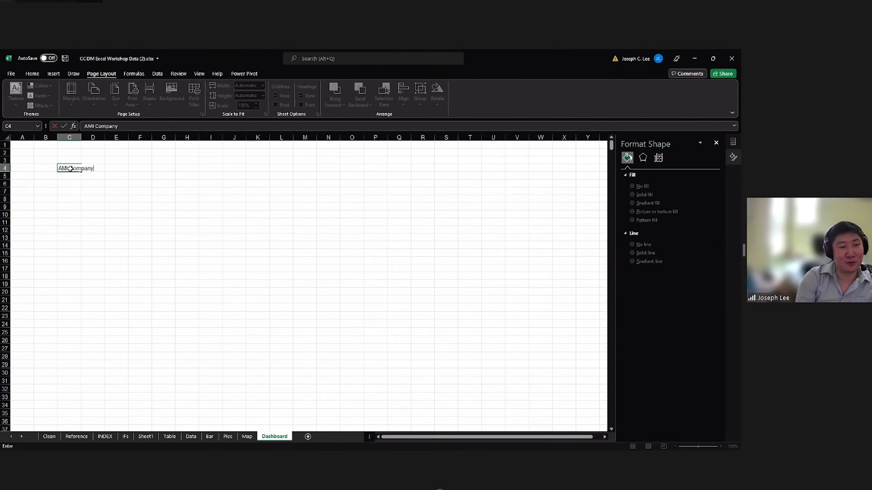
pyautogui.write('Company')
pyautogui.press('Return')
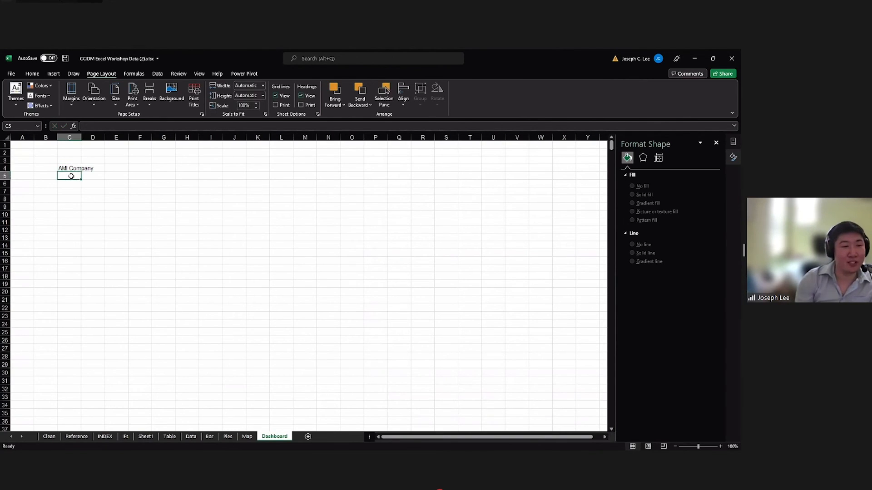
# Enter "Web Traffic Report for March" in C5 and the date 12/10/2021 in C6.
pyautogui.press('BackSpace')
pyautogui.write('We')
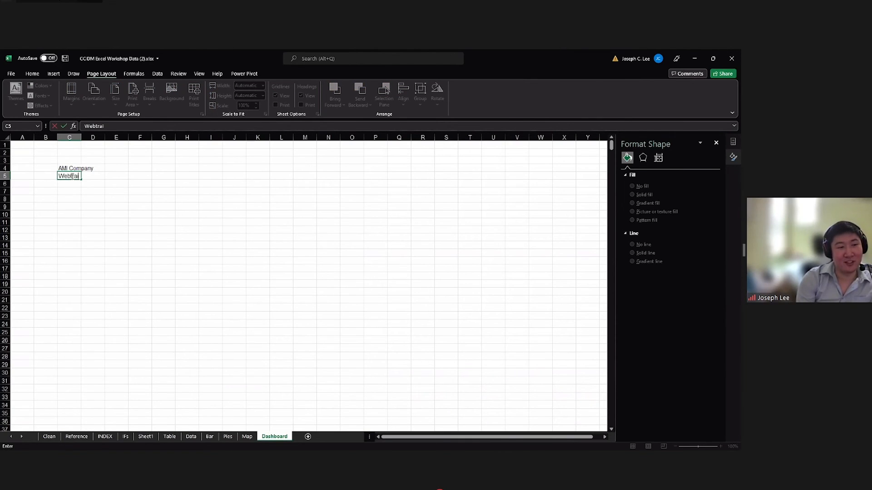
pyautogui.write('b Traffic Report for March')
pyautogui.press('Return')
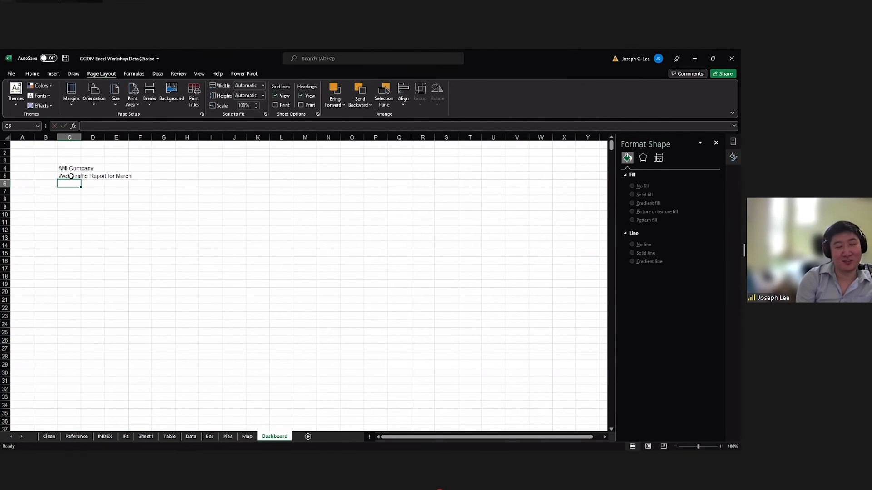
pyautogui.write('12/10/2021')
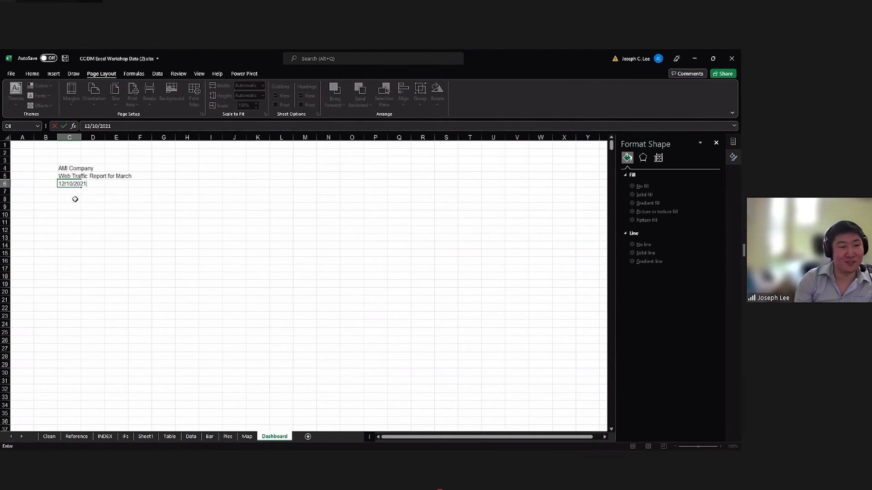
pyautogui.press('Return')
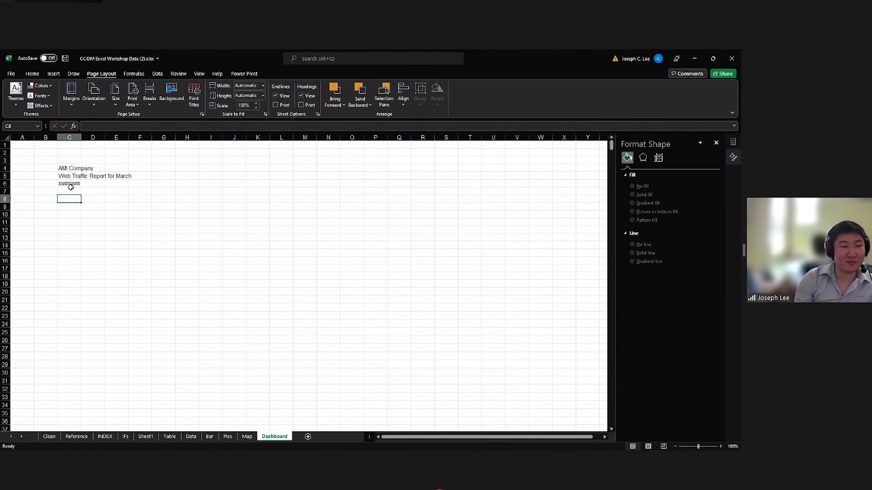
# Fit column C to the heading text and make the three heading lines in C4:C6 centered and bold.
pyautogui.doubleClick(82, 134)
pyautogui.moveTo(115, 169); pyautogui.dragTo(117, 185)
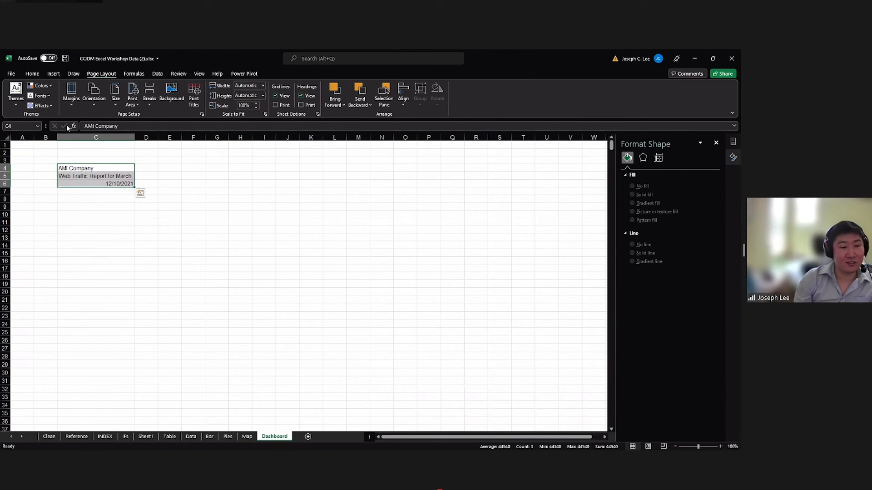
pyautogui.click(33, 73)
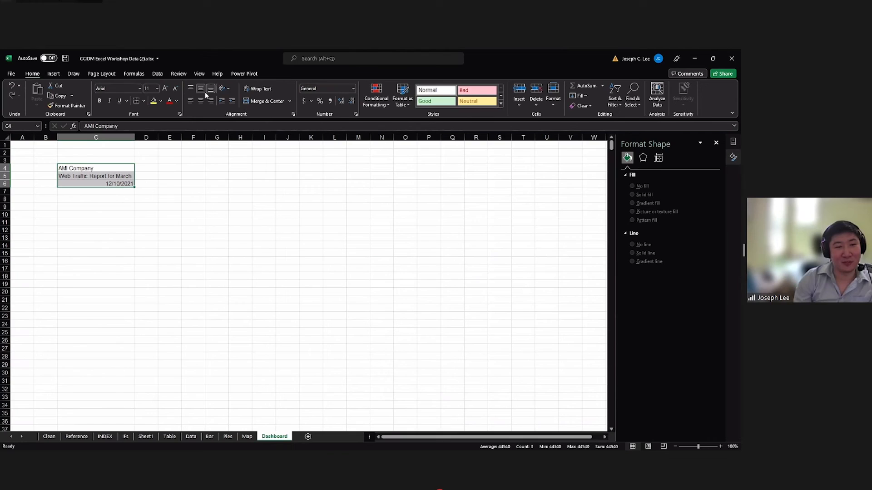
pyautogui.click(201, 101)
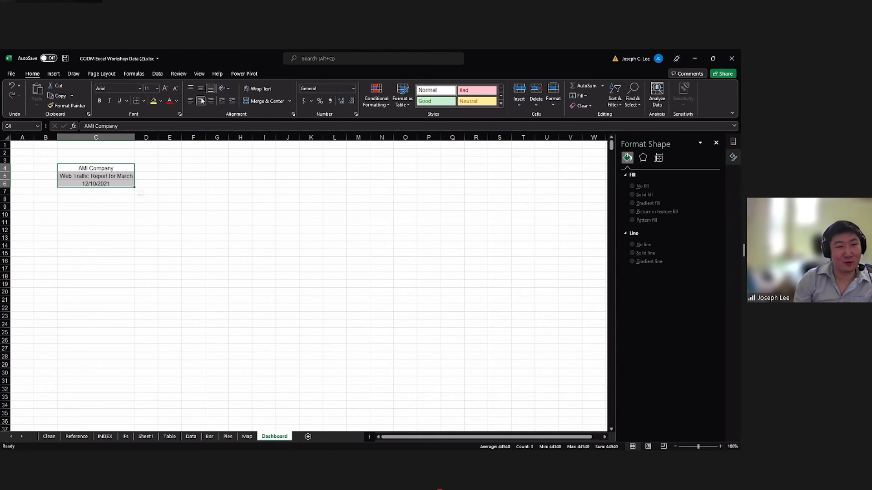
pyautogui.click(128, 90)
pyautogui.click(109, 176)
pyautogui.moveTo(109, 168); pyautogui.dragTo(110, 184)
pyautogui.hotkey('ctrl', 'b')
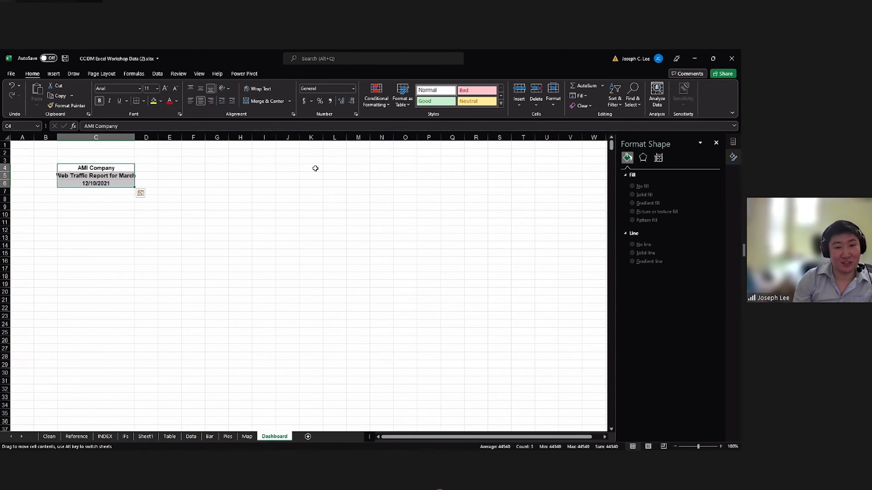
# Move the heading block from C4:C6 to K4:K6 and widen column K to fit the text.
pyautogui.moveTo(315, 169); pyautogui.dragTo(315, 168)
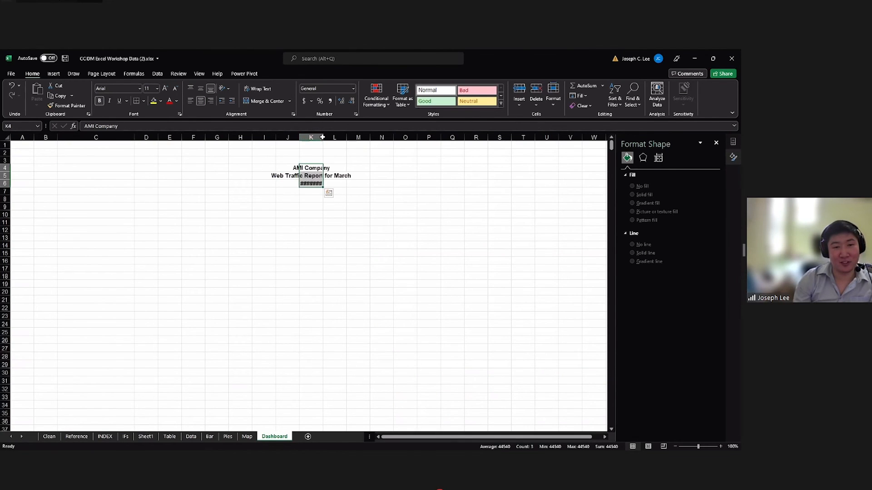
pyautogui.moveTo(323, 137); pyautogui.dragTo(384, 137)
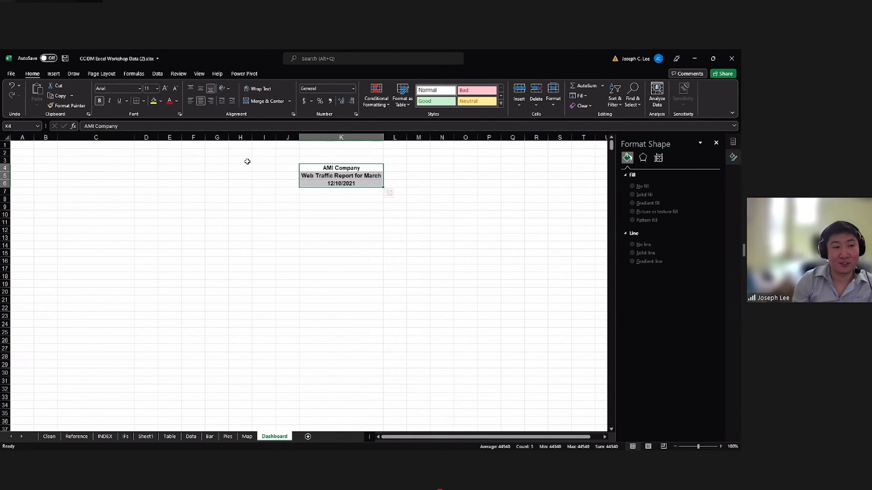
# Enlarge the font of the heading lines in K4:K6 to size 14.
pyautogui.moveTo(332, 167); pyautogui.dragTo(333, 184)
pyautogui.click(164, 88)
pyautogui.click(164, 88)
pyautogui.click(164, 88)
pyautogui.click(165, 88)
pyautogui.click(164, 88)
pyautogui.click(165, 88)
pyautogui.click(164, 88)
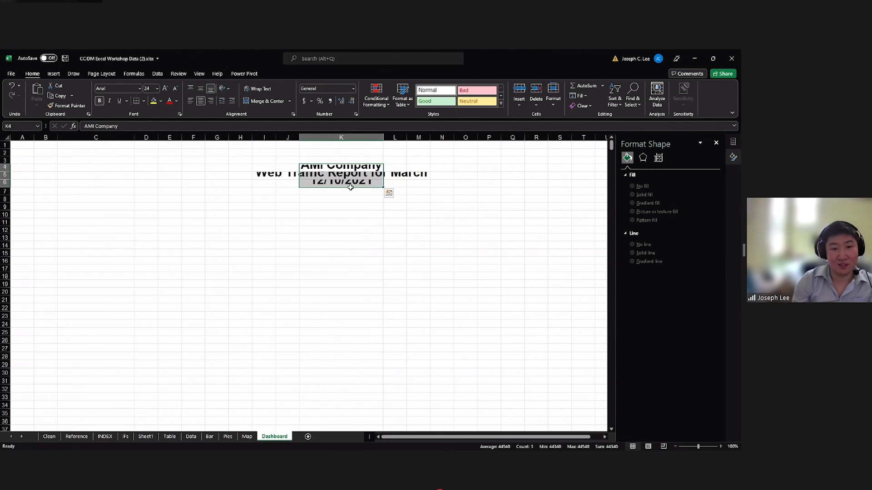
pyautogui.moveTo(384, 188); pyautogui.dragTo(358, 189)
pyautogui.click(368, 189)
pyautogui.hotkey('ctrl', 'z')
pyautogui.hotkey('ctrl', 'z')
pyautogui.hotkey('ctrl', 'z')
pyautogui.hotkey('ctrl', 'z')
pyautogui.hotkey('ctrl', 'z')
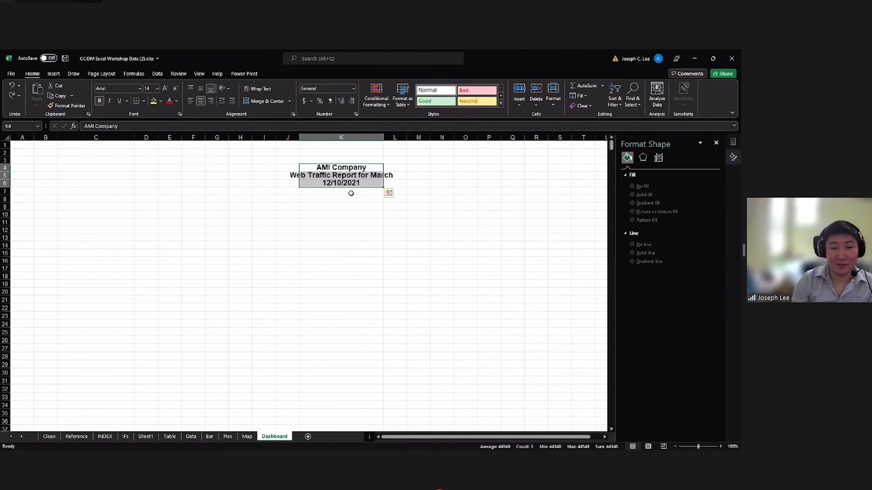
# Try Merge & Center on the heading cells K4:K6 and undo the merge.
pyautogui.click(349, 184)
pyautogui.moveTo(324, 167); pyautogui.dragTo(330, 183)
pyautogui.click(255, 102)
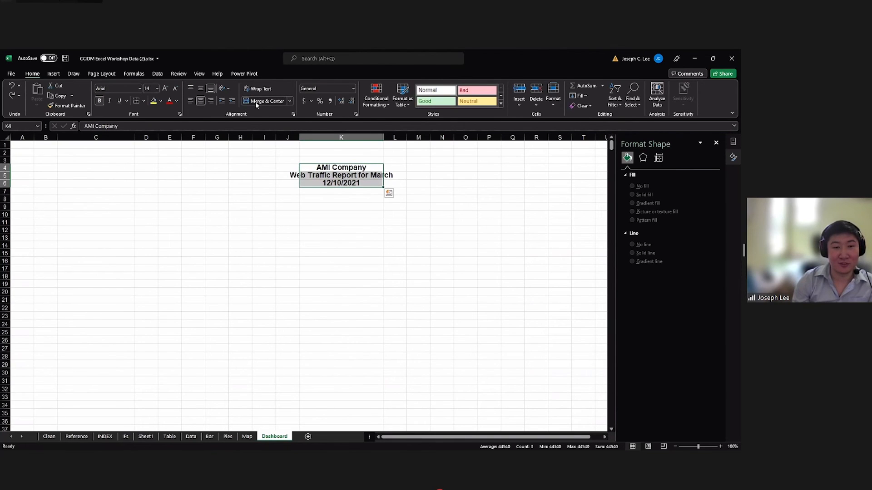
pyautogui.press('Return')
pyautogui.hotkey('ctrl', 'z')
pyautogui.click(340, 198)
pyautogui.click(333, 176)
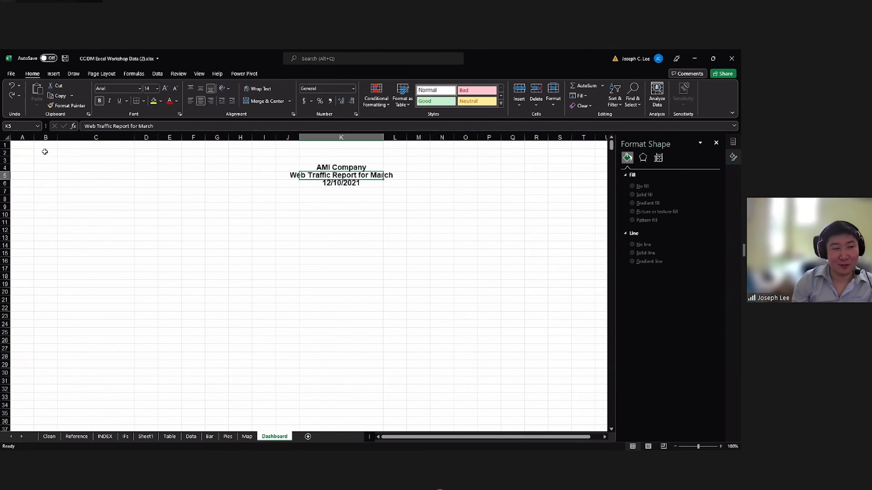
# Hide the gridlines on the Dashboard sheet.
pyautogui.click(29, 145)
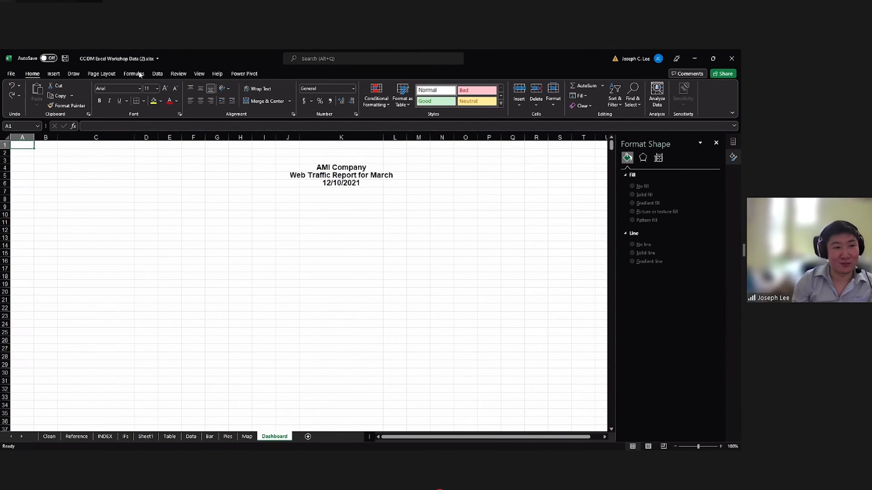
pyautogui.click(111, 75)
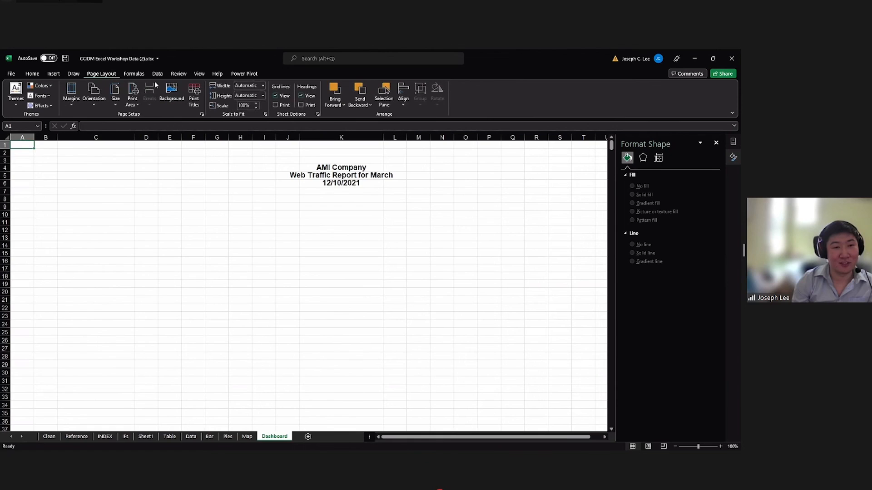
pyautogui.click(276, 96)
pyautogui.click(320, 216)
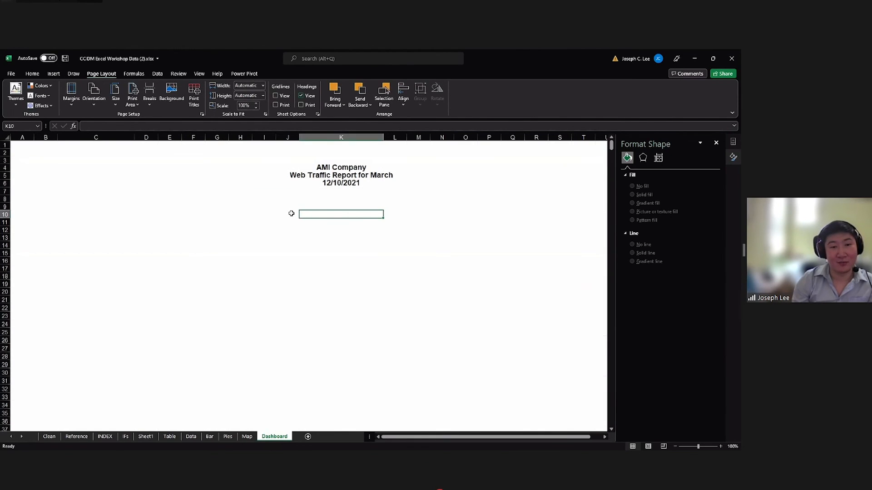
# Try to add a sheet background picture from a file with A1:F15 selected, and cancel the insertion.
pyautogui.click(74, 153)
pyautogui.moveTo(22, 148); pyautogui.dragTo(136, 196)
pyautogui.click(139, 198)
pyautogui.moveTo(22, 145); pyautogui.dragTo(187, 251)
pyautogui.click(178, 101)
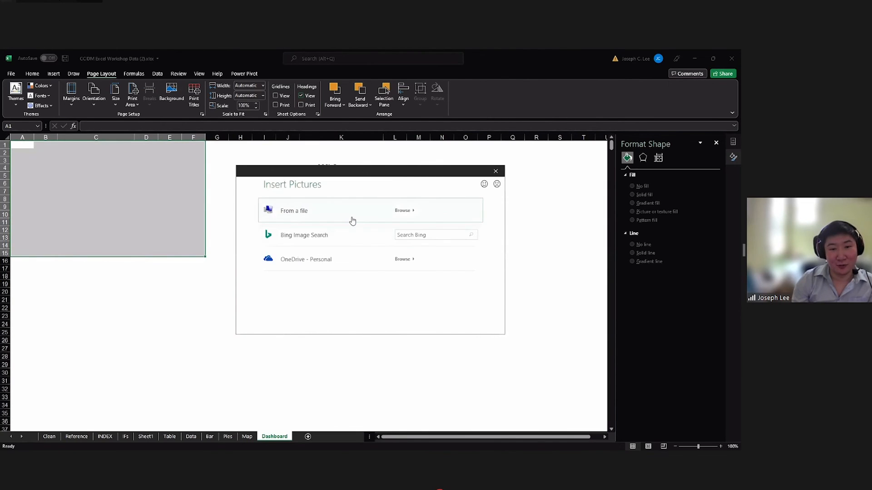
pyautogui.press('Escape')
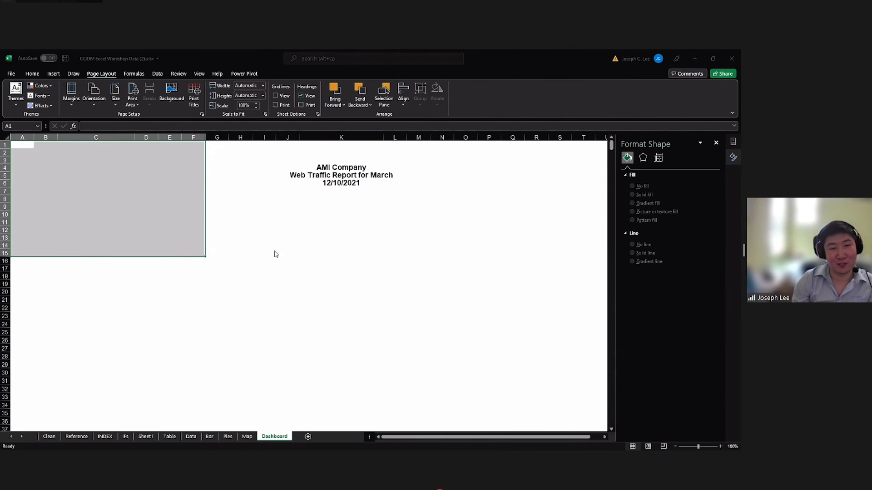
pyautogui.click(223, 205)
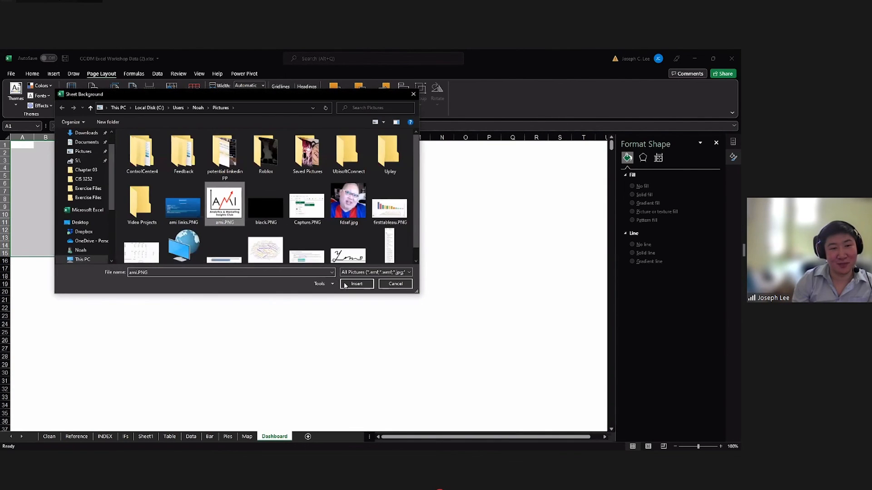
pyautogui.click(297, 268)
pyautogui.click(401, 284)
pyautogui.hotkey('ctrl', 'z')
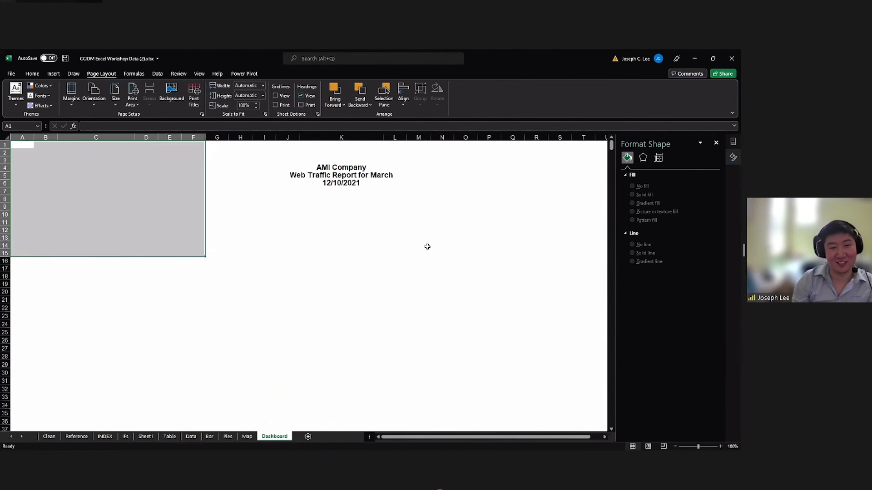
pyautogui.click(336, 251)
pyautogui.click(331, 305)
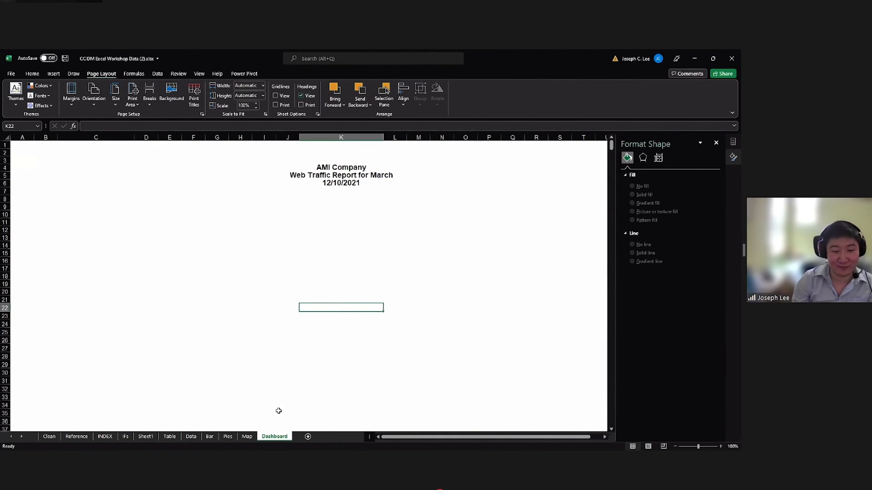
# On the Map sheet, move the Months slicer closer to the Traffic by Country map.
pyautogui.click(247, 437)
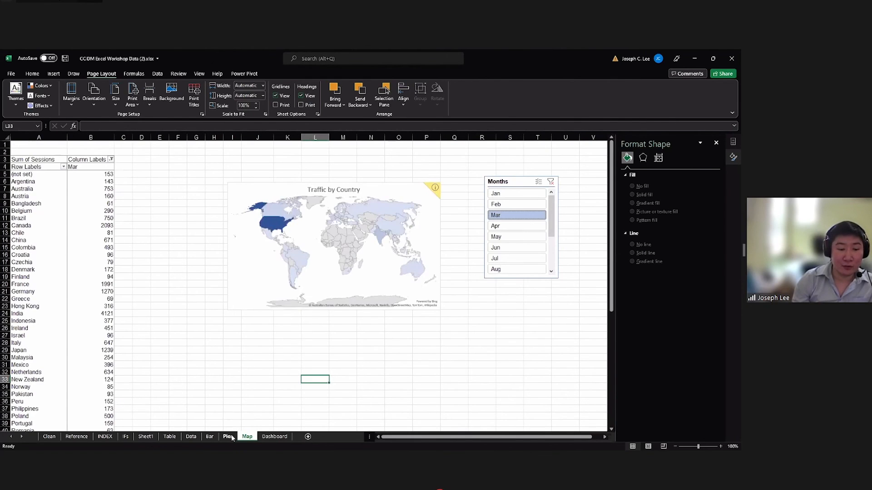
pyautogui.click(232, 437)
pyautogui.click(247, 437)
pyautogui.click(233, 253)
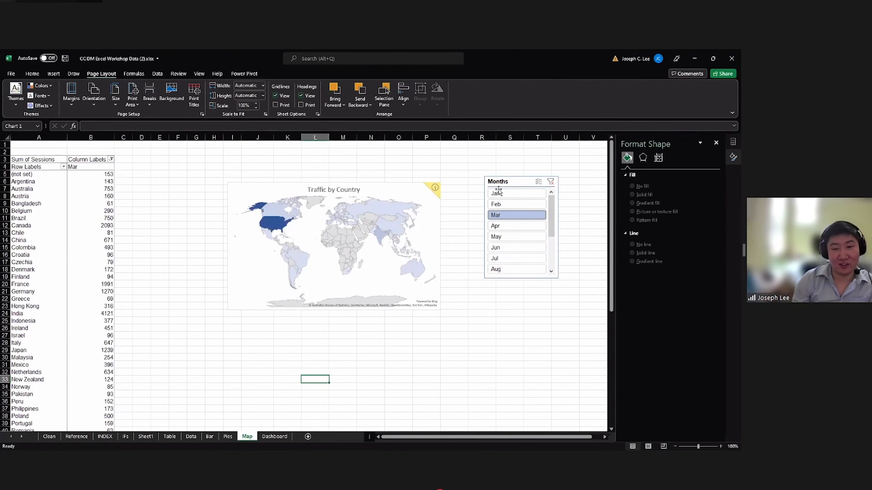
pyautogui.moveTo(498, 192); pyautogui.dragTo(464, 207)
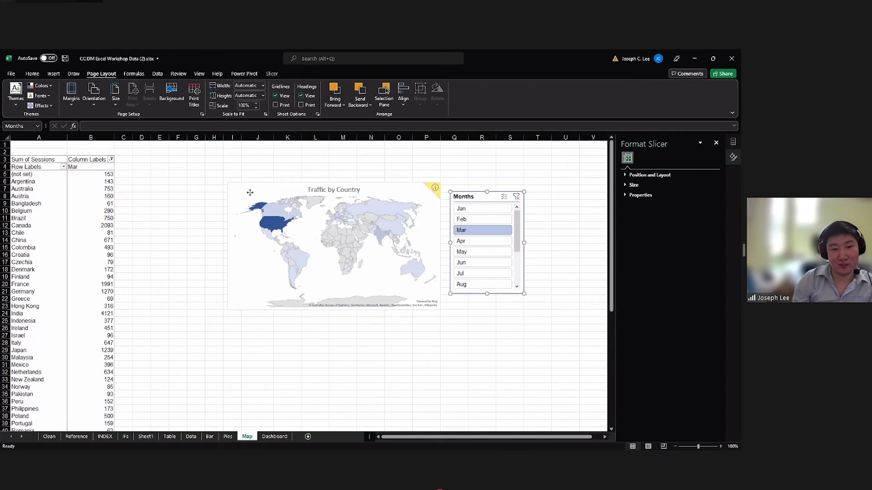
# Copy the Traffic by Country map together with its Months slicer onto the Dashboard sheet.
pyautogui.click(249, 192)
pyautogui.keyDown('ctrl'); pyautogui.click(483, 198); pyautogui.keyUp('ctrl')
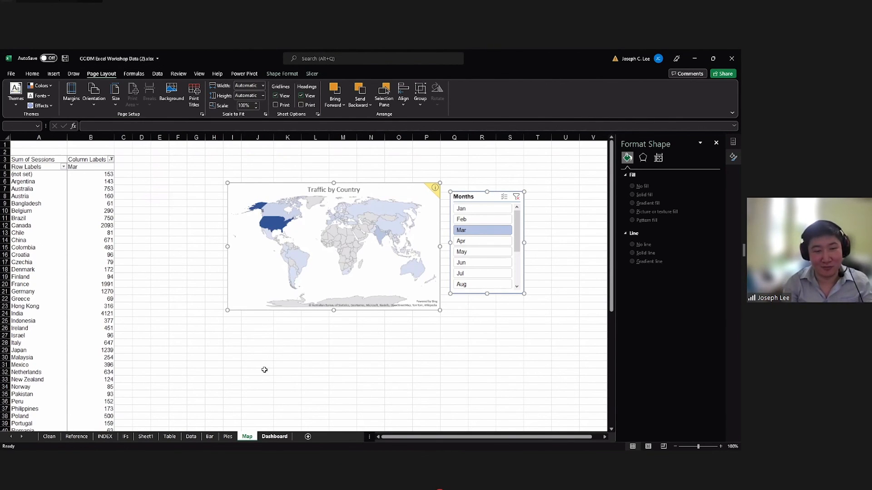
pyautogui.click(274, 436)
pyautogui.click(268, 228)
pyautogui.click(100, 230)
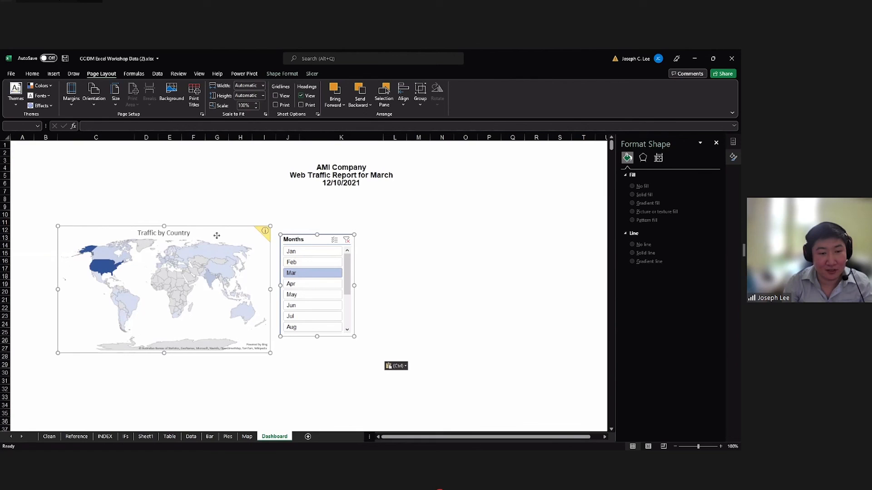
# Move the pasted map and Months slicer up and slightly right, closer to the report heading.
pyautogui.click(384, 247)
pyautogui.moveTo(294, 246); pyautogui.dragTo(318, 223)
pyautogui.click(255, 373)
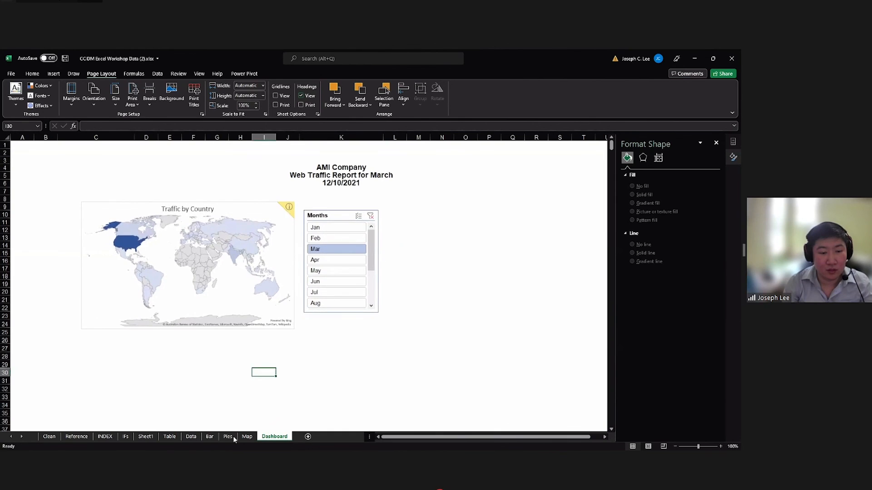
# Copy the pie chart and its Month slicer from the Pies sheet to the Dashboard around cell N23.
pyautogui.click(229, 437)
pyautogui.click(173, 240)
pyautogui.keyDown('ctrl'); pyautogui.click(278, 245); pyautogui.keyUp('ctrl')
pyautogui.click(274, 437)
pyautogui.click(442, 317)
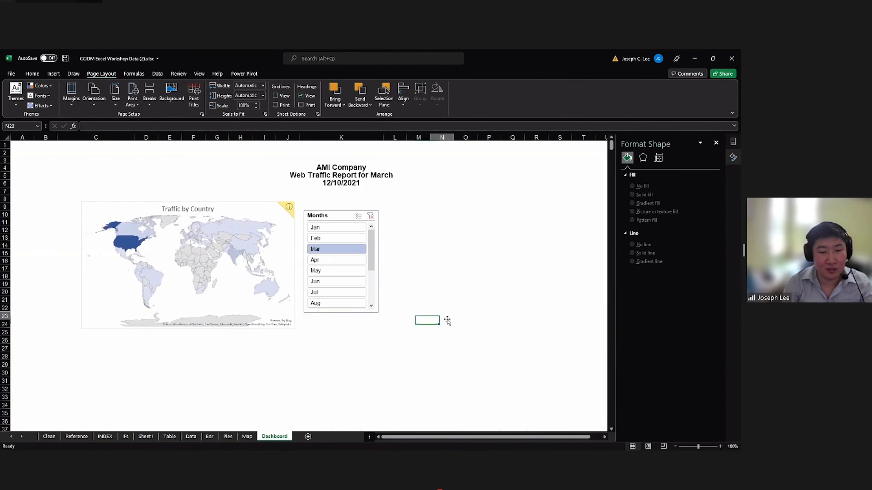
pyautogui.hotkey('ctrl', 'v')
pyautogui.scroll(-1, 288, 424)
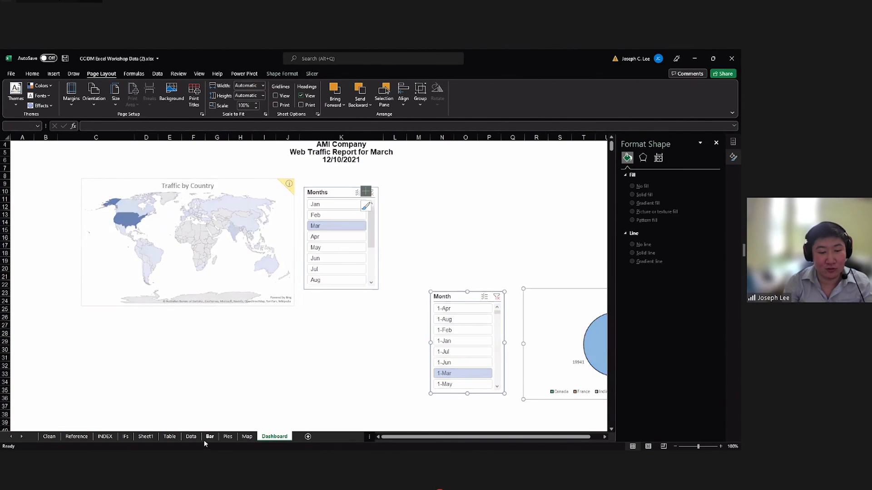
# Copy the Sum of Sessions bar chart and its Month slicer from the Bar sheet to the Dashboard, placing them below the map at the left edge.
pyautogui.click(209, 437)
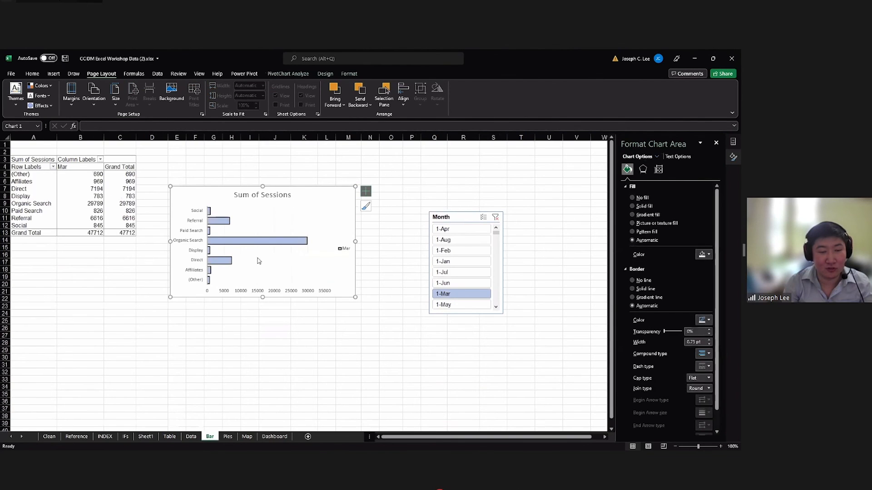
pyautogui.keyDown('ctrl'); pyautogui.click(444, 217); pyautogui.keyUp('ctrl')
pyautogui.hotkey('ctrl', 'c')
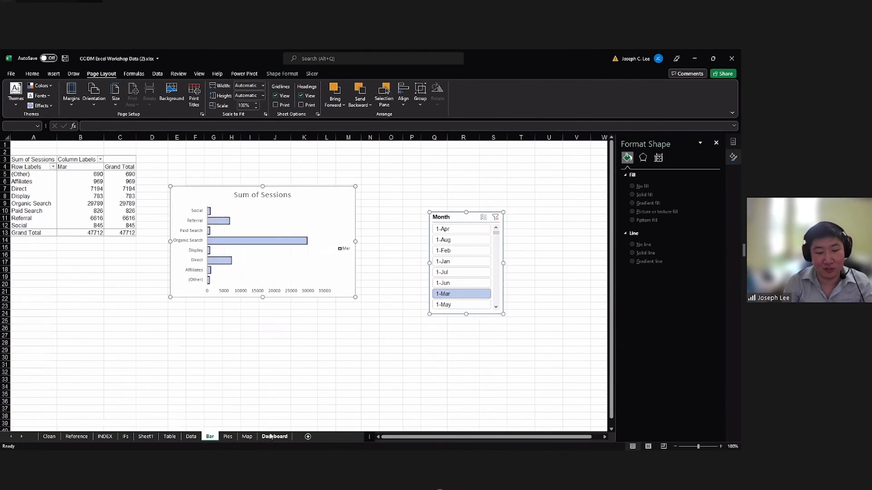
pyautogui.click(274, 436)
pyautogui.click(171, 361)
pyautogui.hotkey('ctrl', 'v')
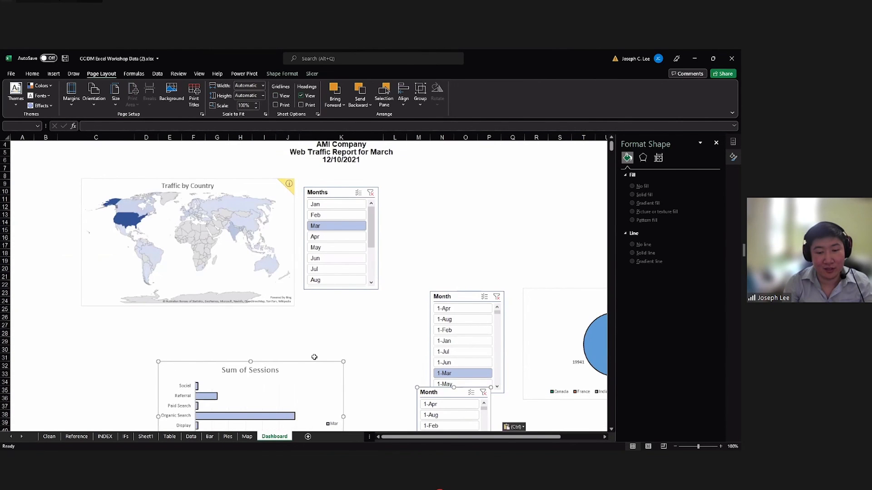
pyautogui.scroll(-2, 312, 357)
pyautogui.moveTo(421, 347); pyautogui.dragTo(274, 349)
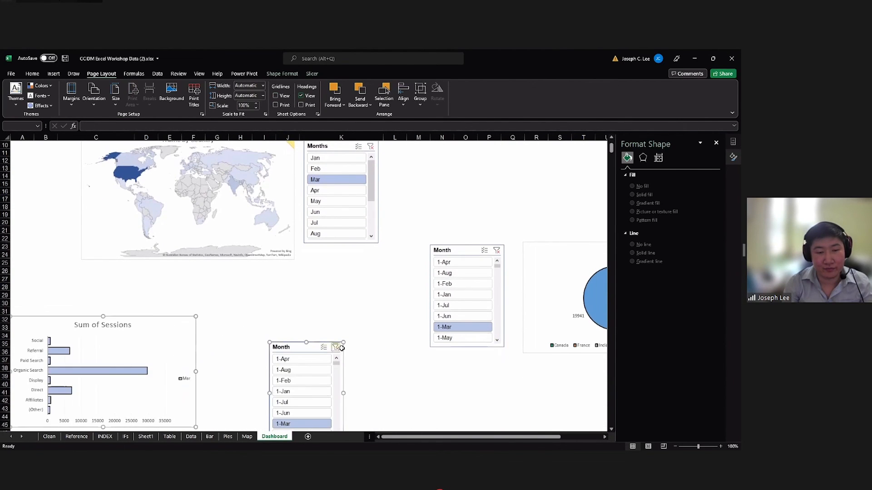
# Move the Months slicer to the right of the report heading and shift the Traffic by Country map under the heading.
pyautogui.scroll(3, 356, 350)
pyautogui.keyDown('ctrl'); pyautogui.scroll(-3, 353, 350); pyautogui.keyUp('ctrl')
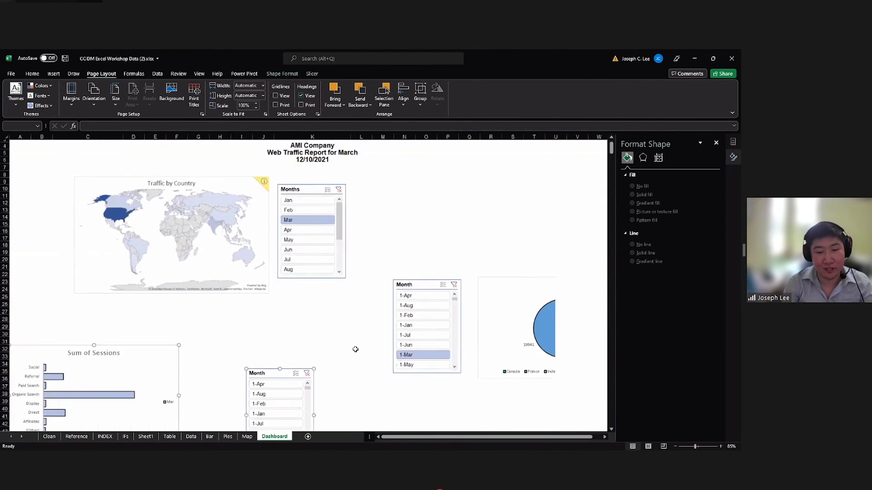
pyautogui.moveTo(234, 198); pyautogui.dragTo(368, 181)
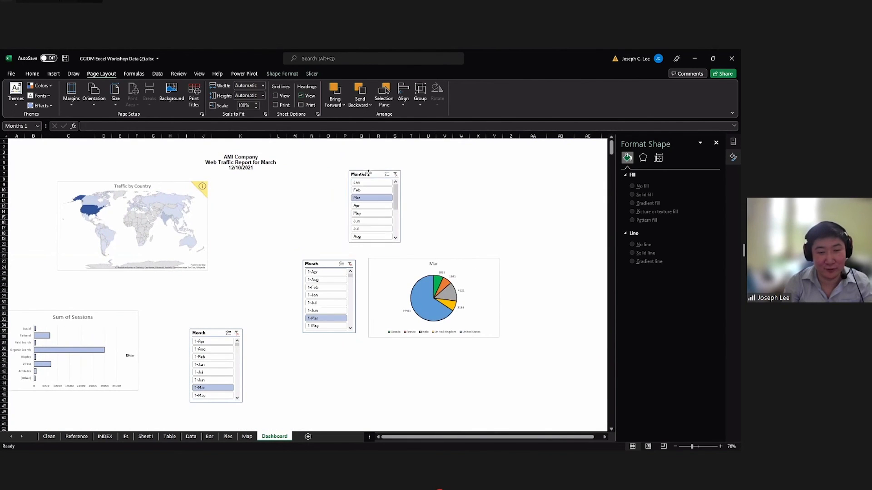
pyautogui.click(169, 220)
pyautogui.moveTo(178, 271); pyautogui.dragTo(265, 270)
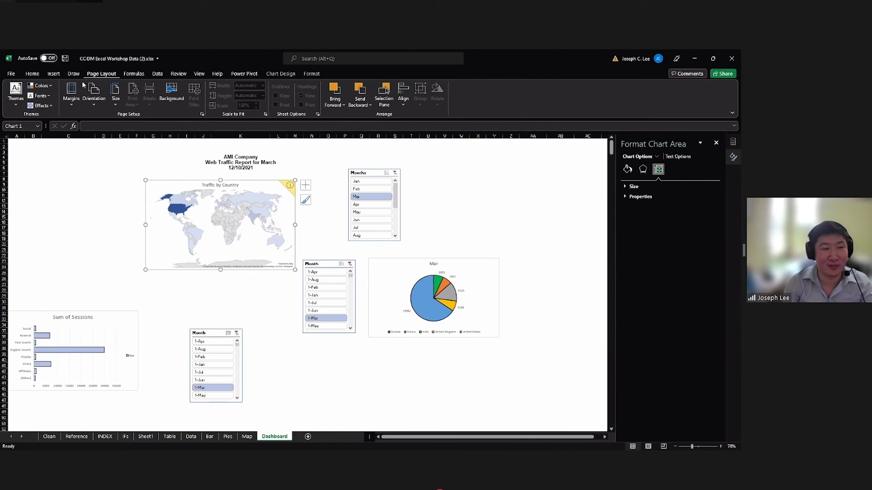
# Apply a blue-green theme color set to the workbook.
pyautogui.click(40, 85)
pyautogui.click(58, 129)
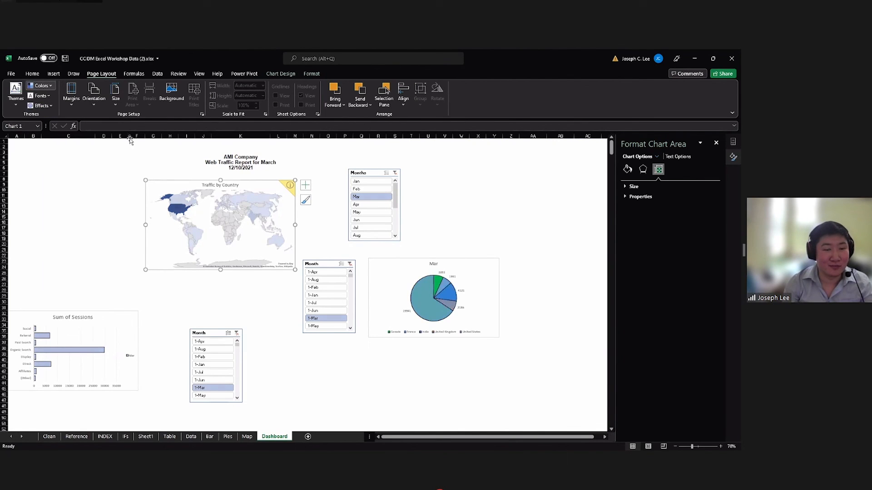
# Check the recolored Mar pie chart and undo the theme color change.
pyautogui.click(353, 262)
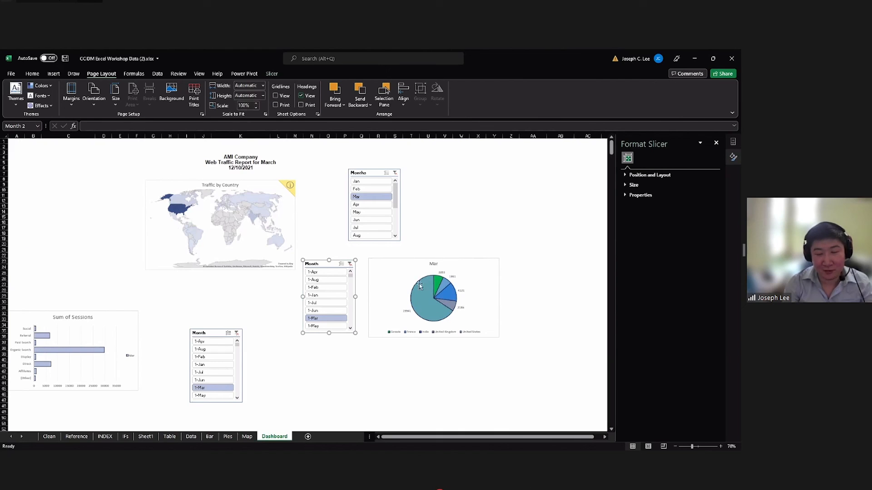
pyautogui.moveTo(437, 291)
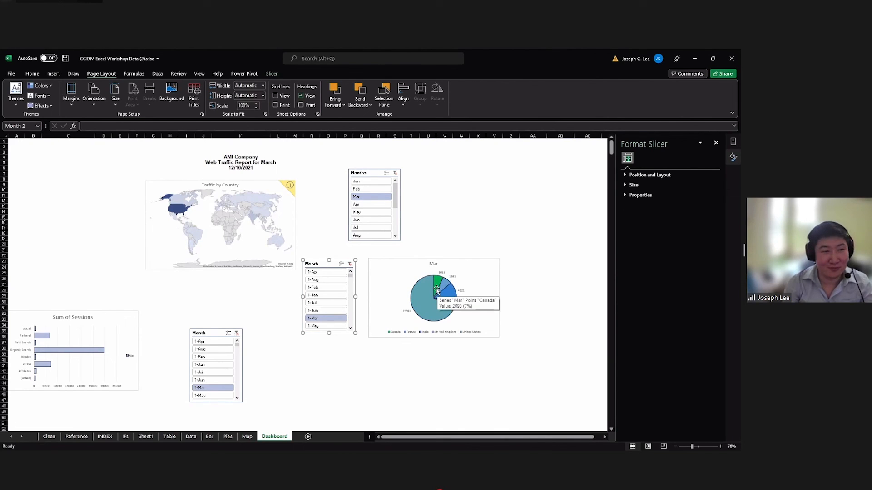
pyautogui.click(446, 294)
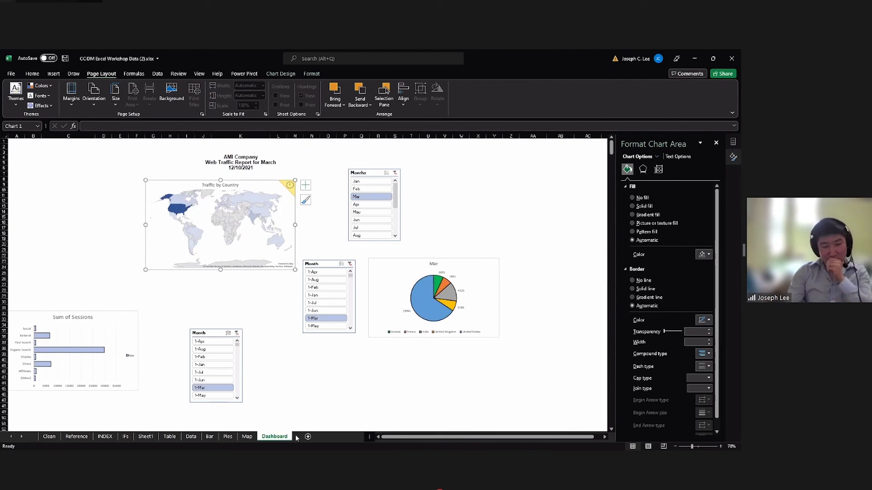
# Shift the Traffic by Country map slightly right and place the Months slicer against its right edge.
pyautogui.click(365, 175)
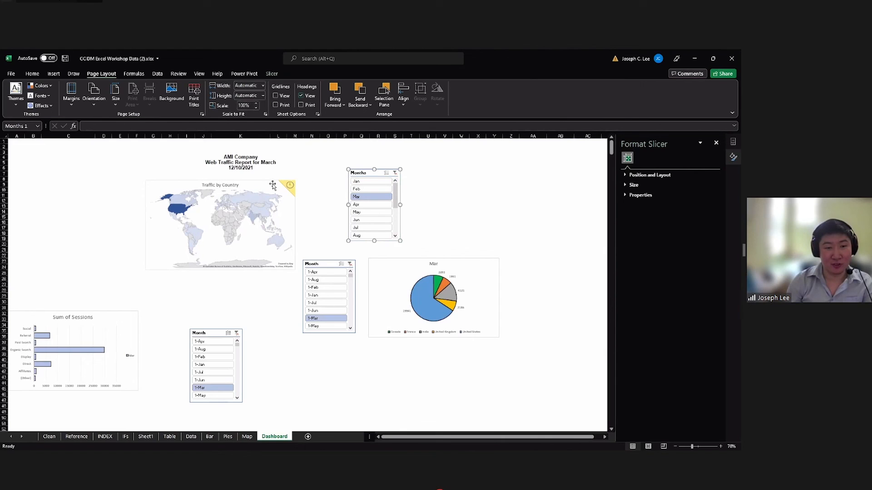
pyautogui.moveTo(272, 185); pyautogui.dragTo(280, 186)
pyautogui.moveTo(369, 174); pyautogui.dragTo(324, 190)
pyautogui.click(256, 348)
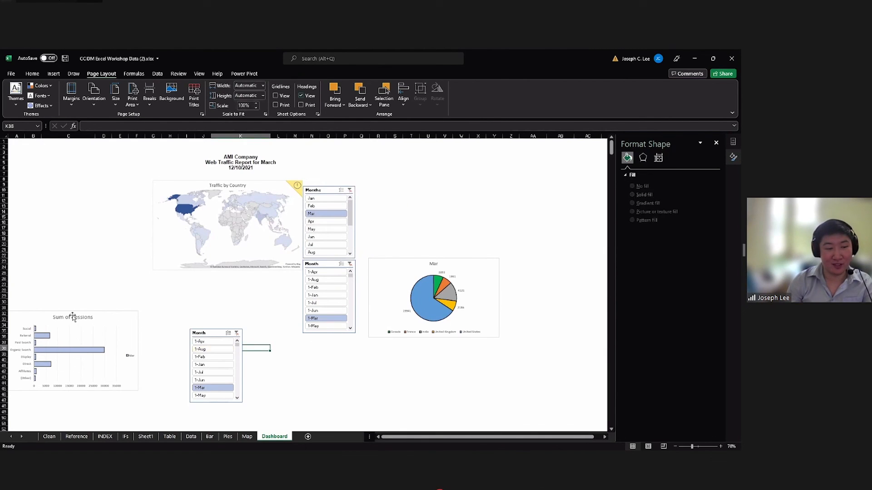
# Move the Sum of Sessions chart under the map and fit its Month slicer beneath it, wider and three rows high, scrolled to 1-Mar.
pyautogui.click(101, 320)
pyautogui.moveTo(125, 317); pyautogui.dragTo(190, 279)
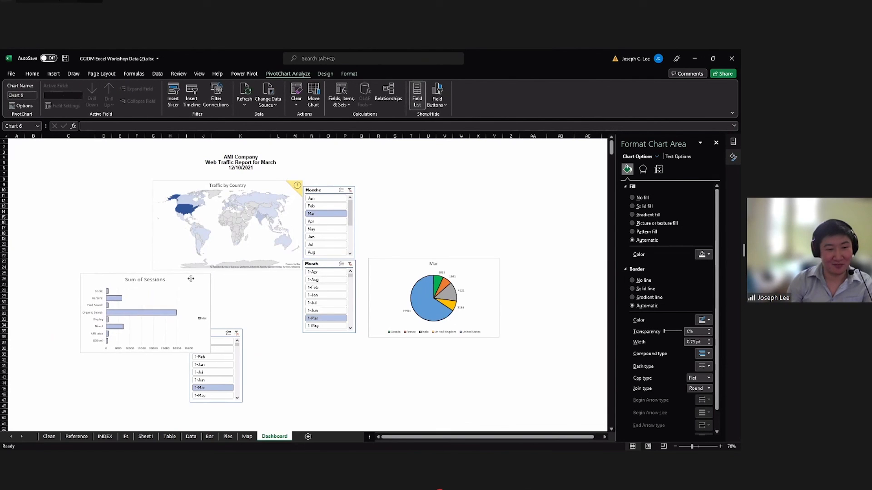
pyautogui.moveTo(219, 335); pyautogui.dragTo(146, 358)
pyautogui.scroll(-1, 157, 367)
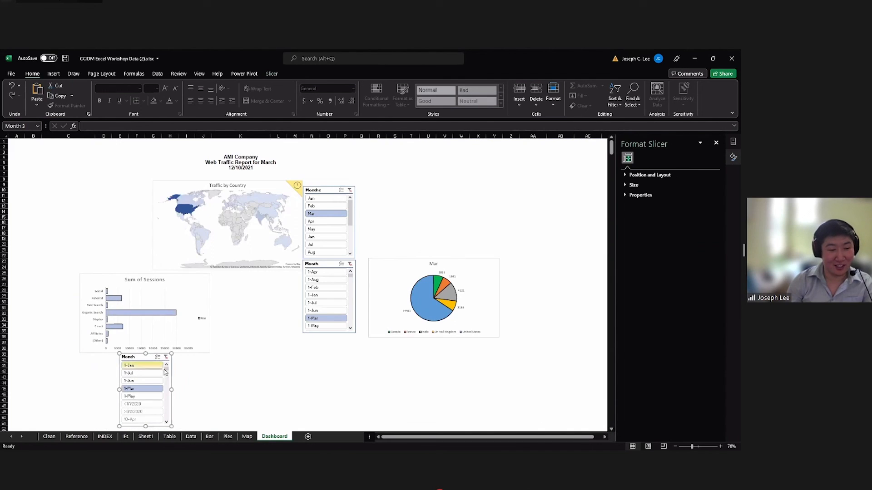
pyautogui.moveTo(173, 390); pyautogui.dragTo(194, 390)
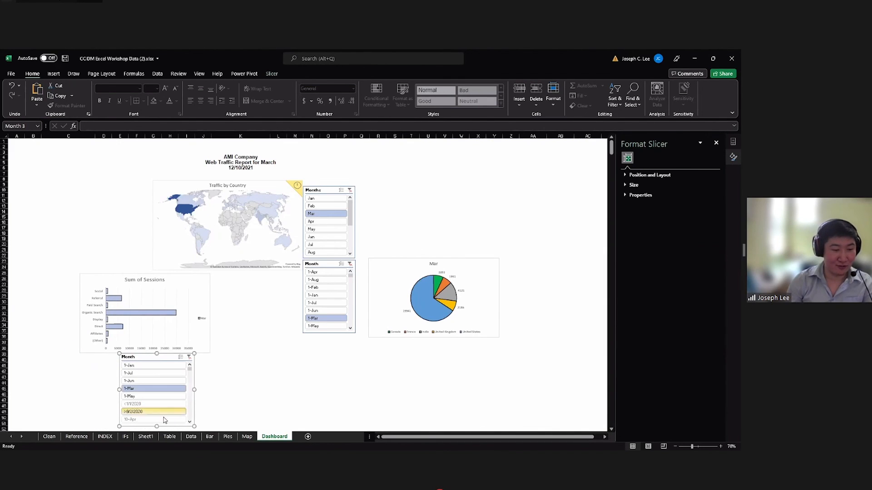
pyautogui.moveTo(157, 427); pyautogui.dragTo(157, 390)
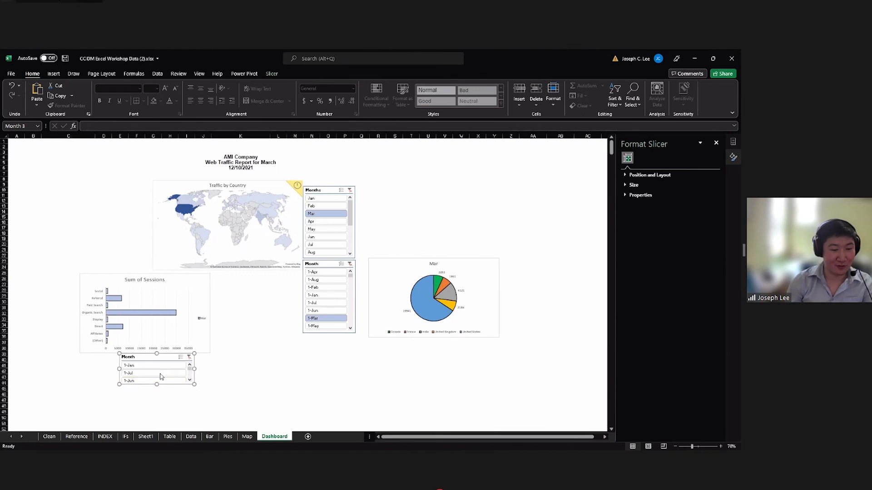
pyautogui.moveTo(165, 356); pyautogui.dragTo(153, 358)
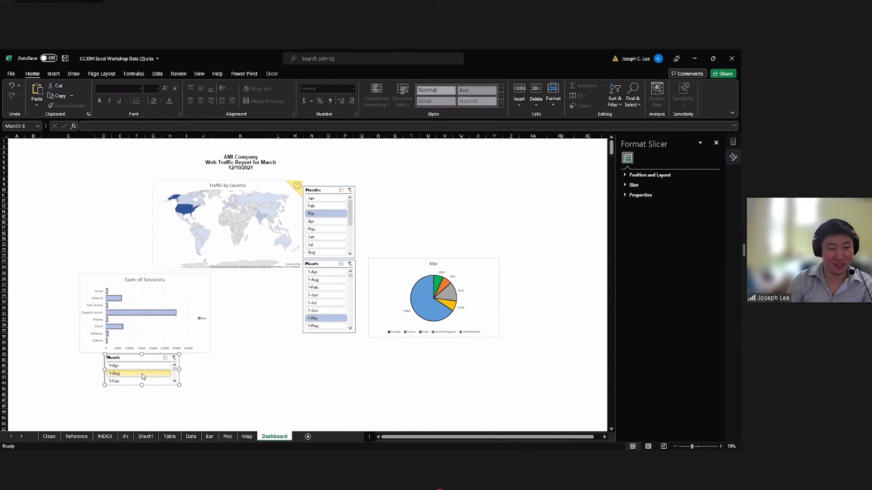
pyautogui.scroll(-3, 142, 376)
# Place the Mar pie chart directly to the right of the Sum of Sessions chart, with its Month slicer on its right side.
pyautogui.moveTo(328, 264); pyautogui.dragTo(335, 297)
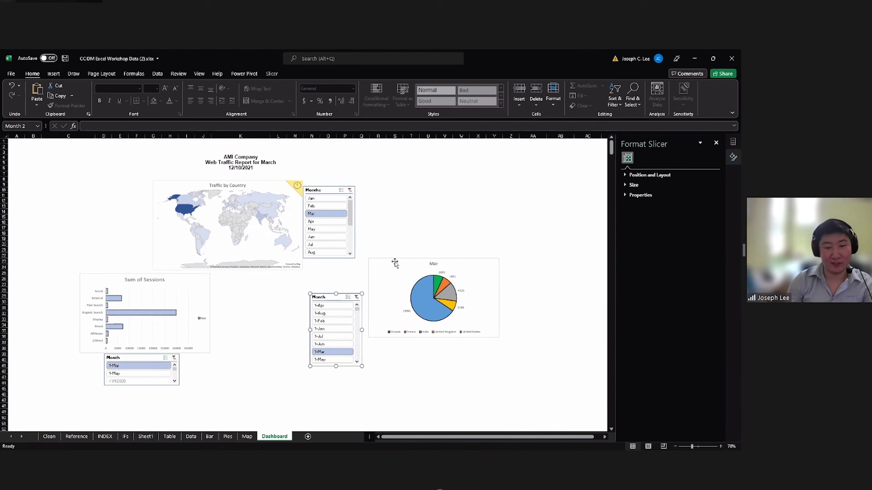
pyautogui.moveTo(394, 262); pyautogui.dragTo(237, 283)
pyautogui.click(360, 319)
pyautogui.click(344, 301)
pyautogui.moveTo(343, 302); pyautogui.dragTo(379, 291)
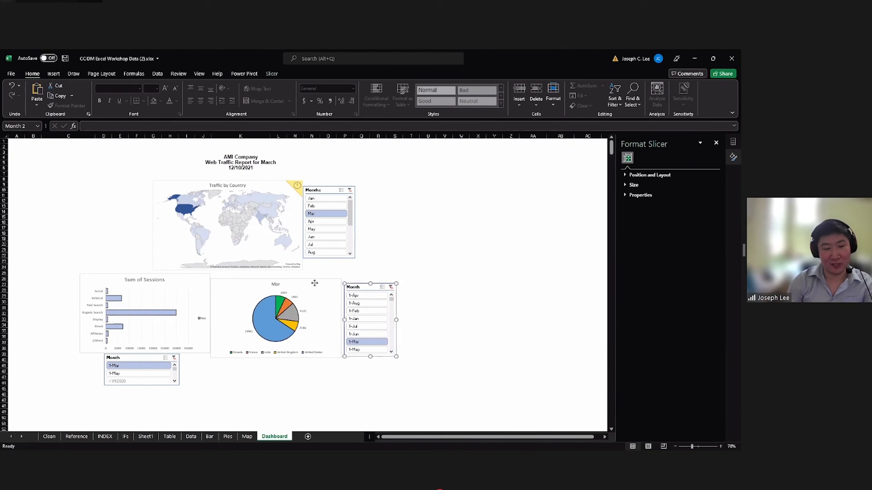
pyautogui.moveTo(317, 288); pyautogui.dragTo(316, 284)
# Center the map closely above the two lower charts, align the pie with the bar chart, and attach the Months slicer, kept on Mar, to the map.
pyautogui.moveTo(243, 247); pyautogui.dragTo(230, 252)
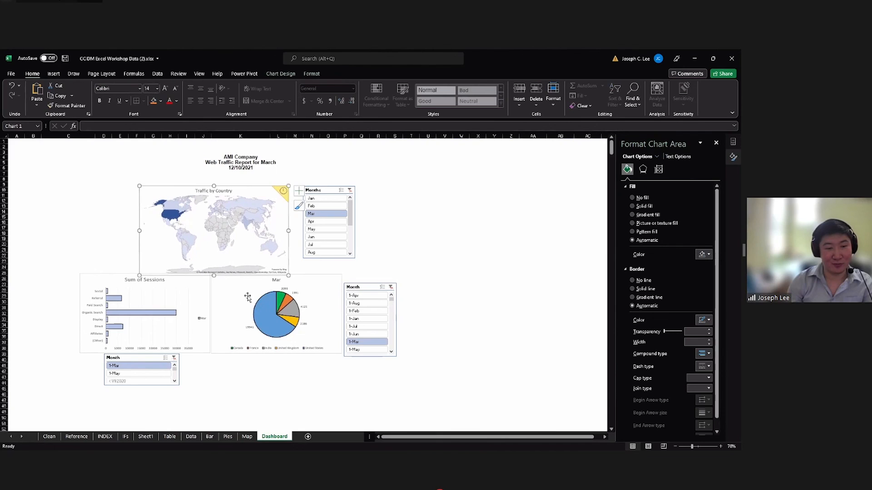
pyautogui.moveTo(247, 296); pyautogui.dragTo(236, 292)
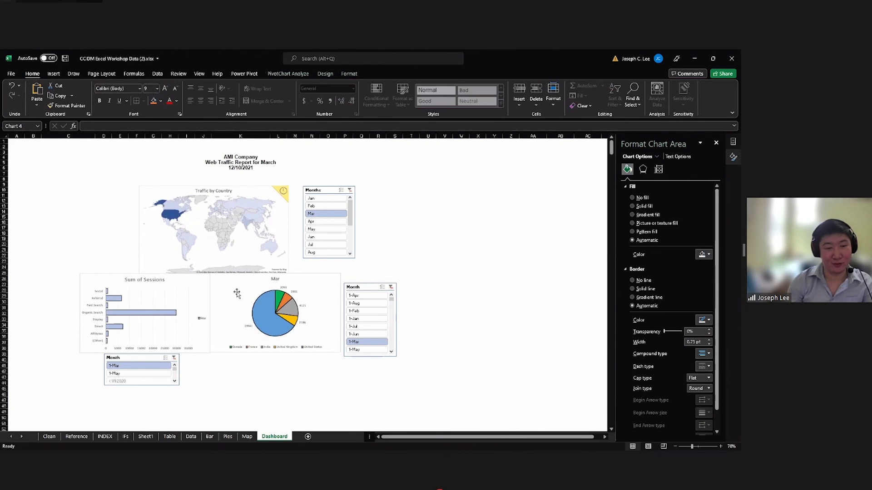
pyautogui.click(321, 222)
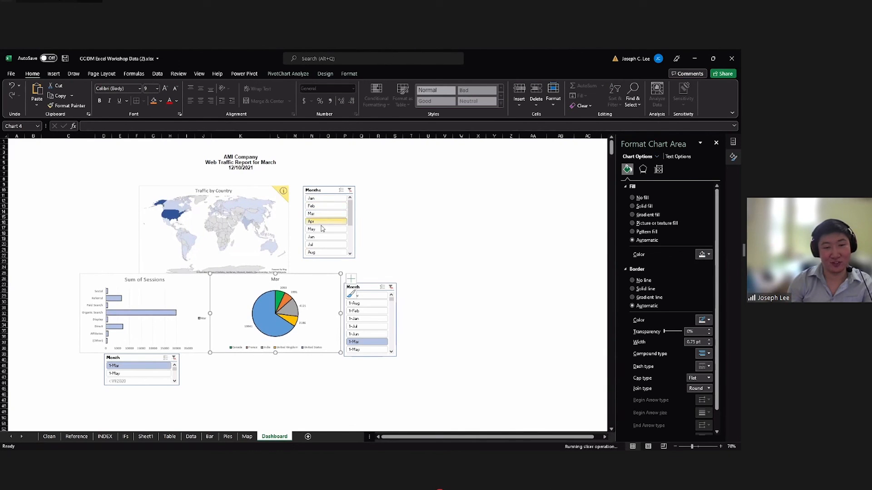
pyautogui.click(320, 214)
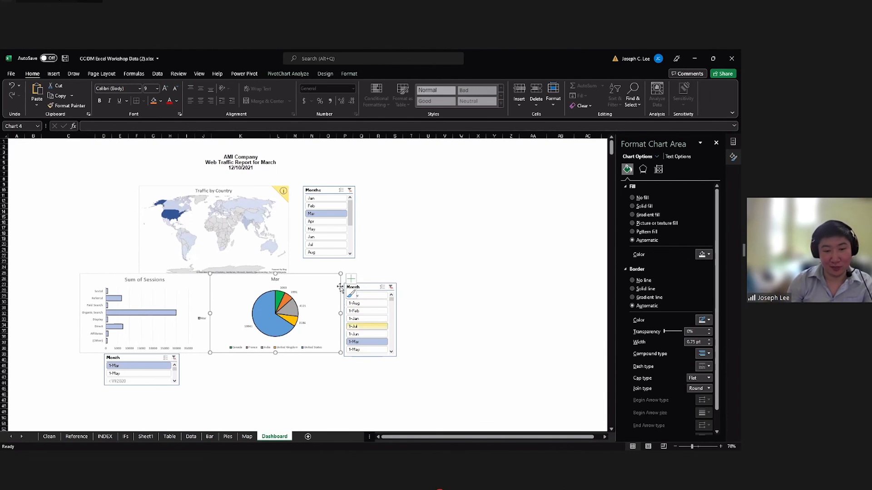
pyautogui.moveTo(324, 191); pyautogui.dragTo(309, 198)
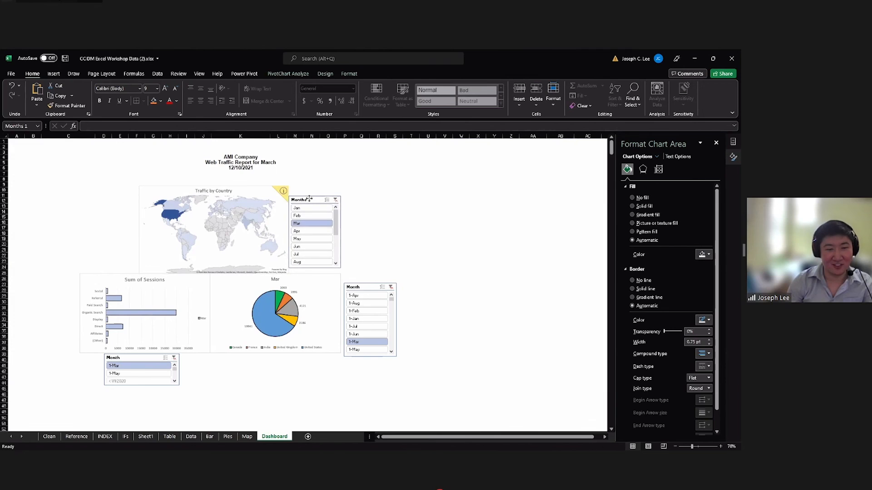
# Move the pie chart's Month slicer beneath the pie, widen and shorten it, and scroll its list to 1-Mar.
pyautogui.click(367, 287)
pyautogui.moveTo(366, 287); pyautogui.dragTo(279, 356)
pyautogui.moveTo(312, 390); pyautogui.dragTo(347, 389)
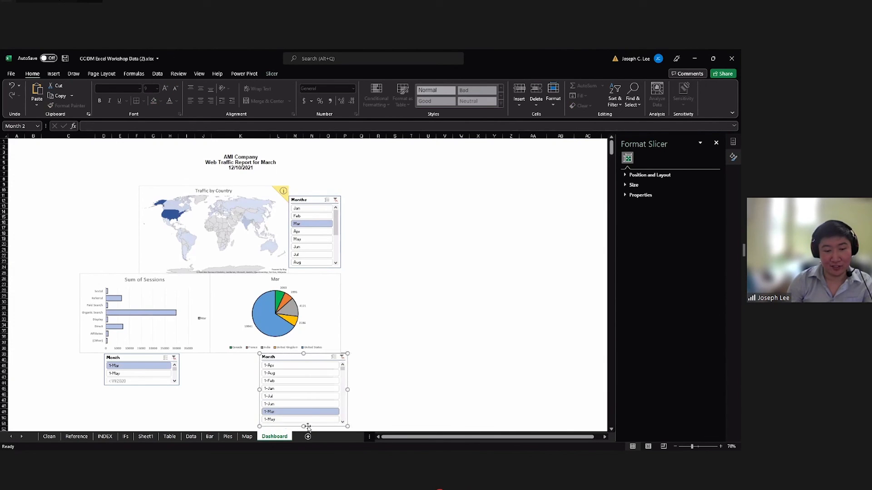
pyautogui.moveTo(303, 426); pyautogui.dragTo(302, 392)
pyautogui.moveTo(310, 358); pyautogui.dragTo(282, 357)
pyautogui.scroll(-1, 280, 372)
pyautogui.scroll(-3, 280, 372)
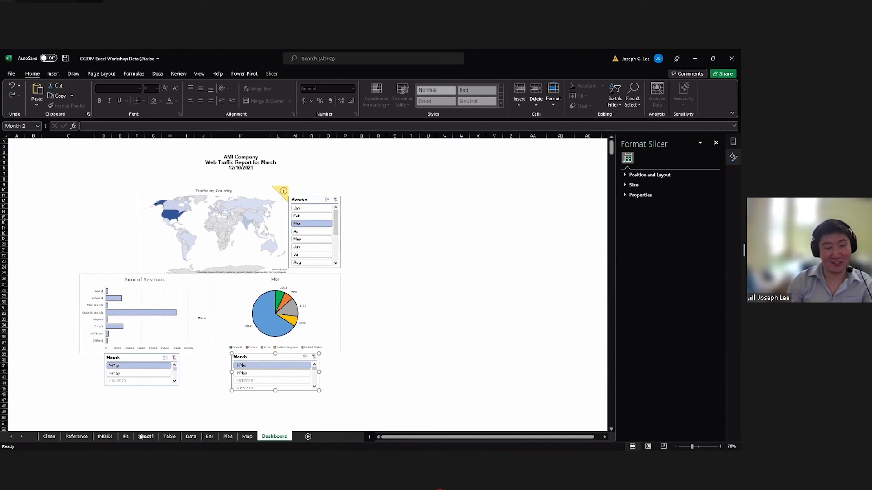
# Review the workshop work on the Clean, INDEX, IFs, Reference, Data and Sheet1 sheets.
pyautogui.click(48, 437)
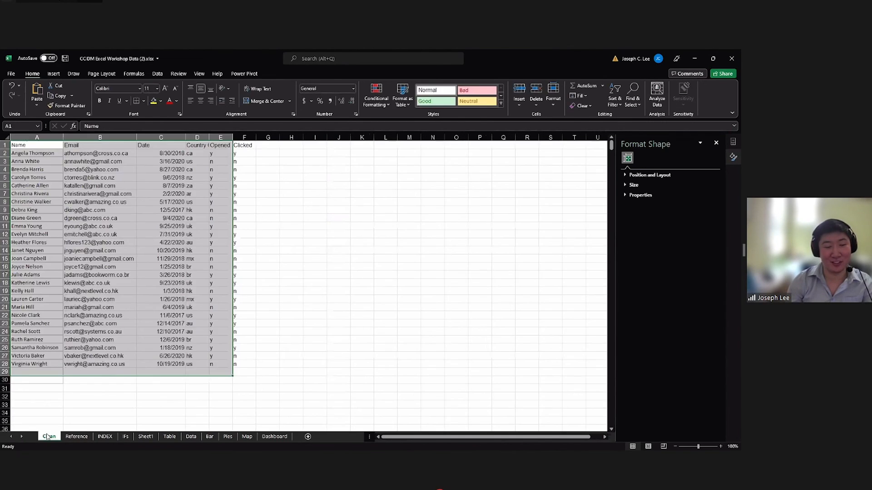
pyautogui.click(104, 437)
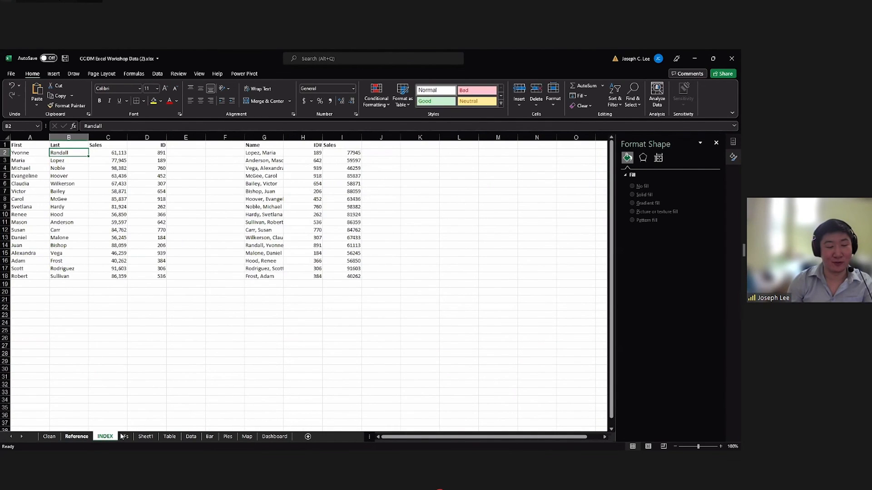
pyautogui.click(123, 437)
pyautogui.click(84, 437)
pyautogui.click(191, 437)
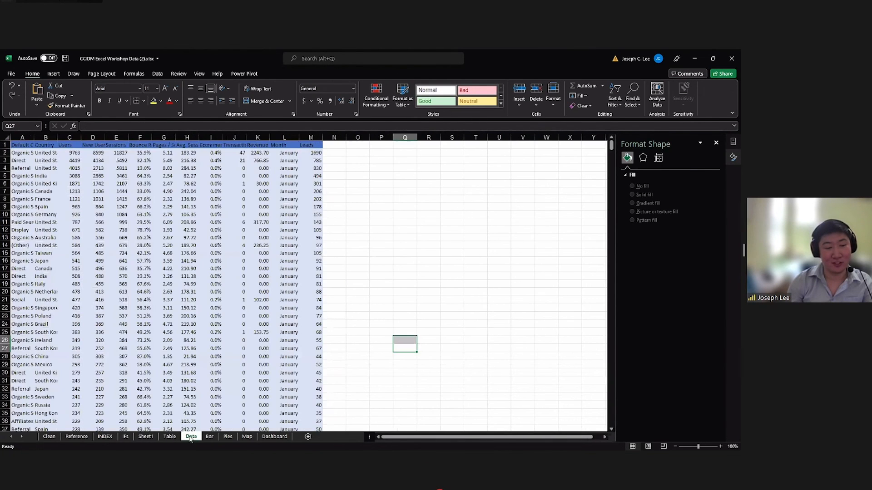
pyautogui.click(145, 436)
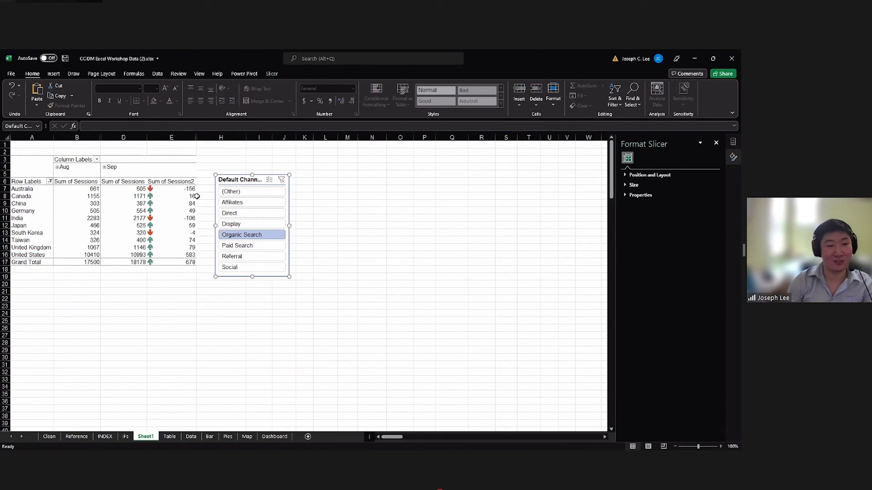
# Examine the Table sheet's channel data and the sort and filter options of the Sessions column.
pyautogui.click(170, 437)
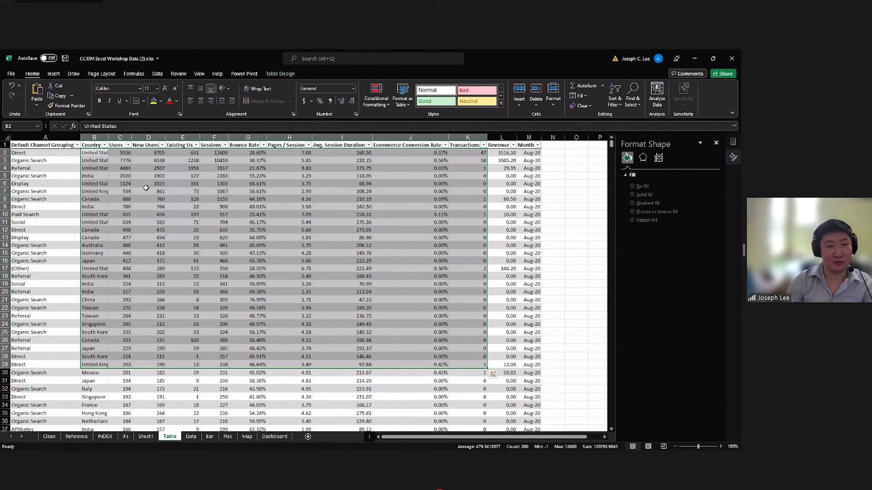
pyautogui.click(146, 188)
pyautogui.moveTo(45, 154); pyautogui.dragTo(75, 161)
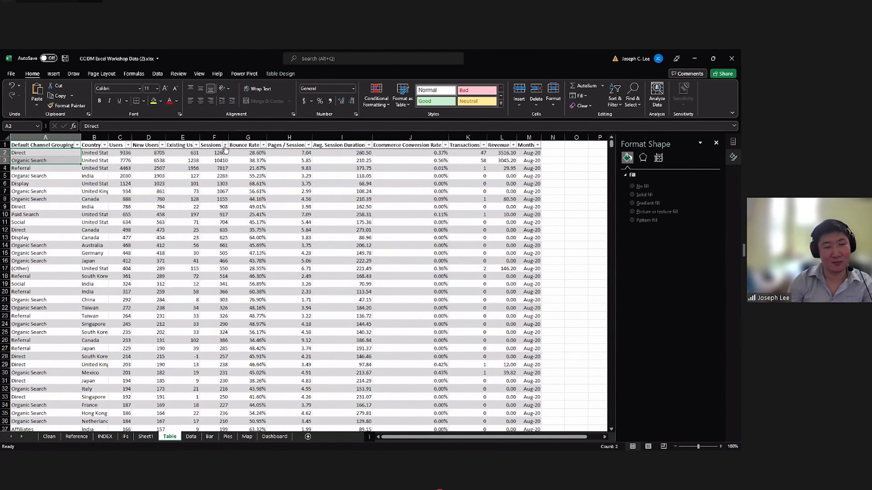
pyautogui.click(226, 145)
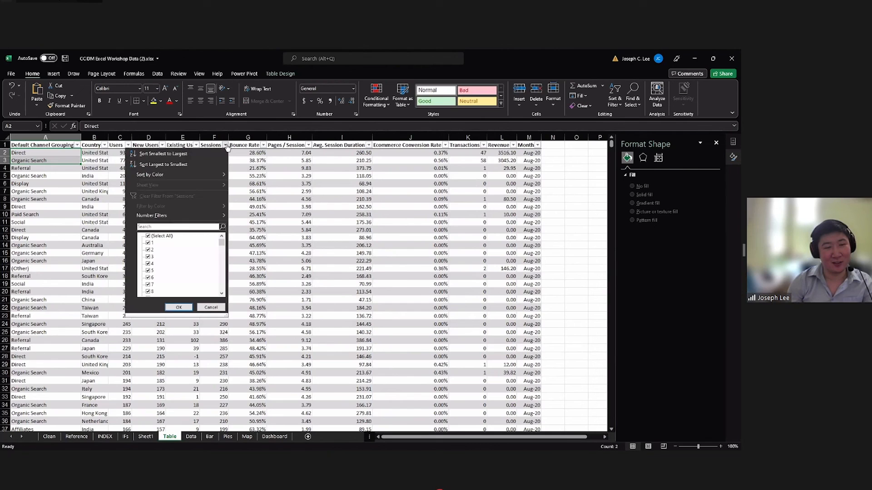
# Review the charts and slicers on the Bar, Pies and Map sheets.
pyautogui.click(195, 438)
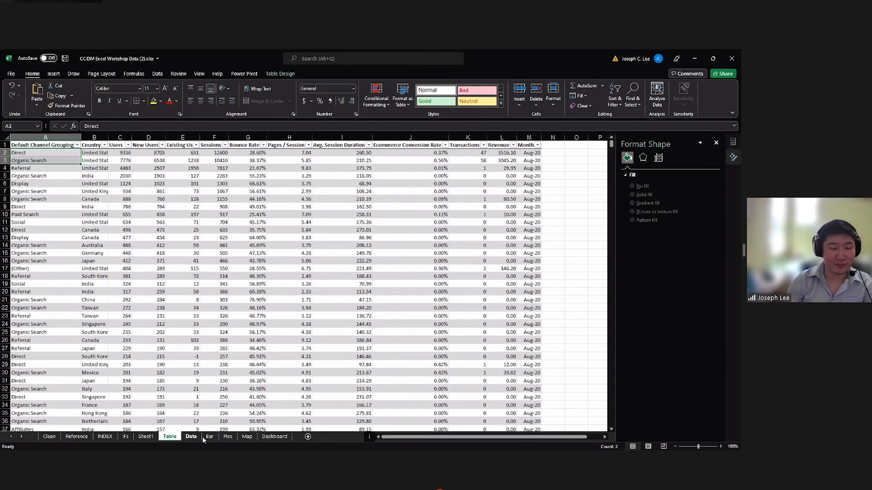
pyautogui.click(200, 437)
pyautogui.click(212, 437)
pyautogui.click(227, 437)
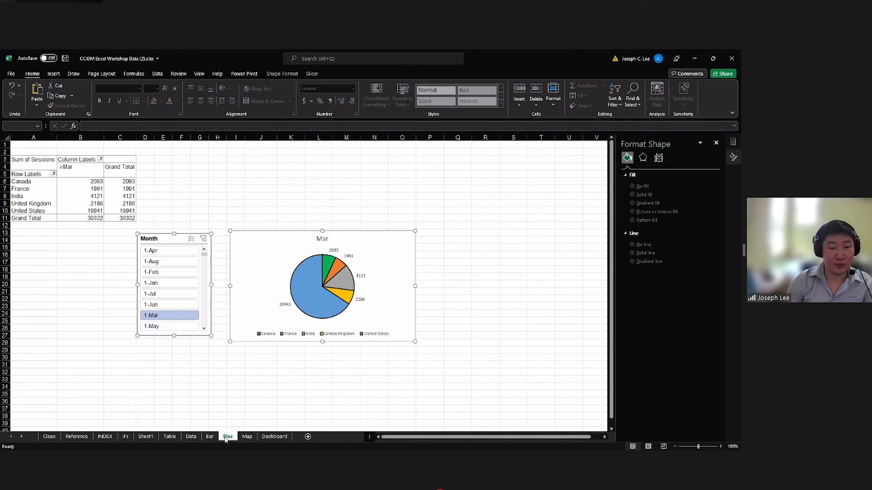
pyautogui.click(247, 437)
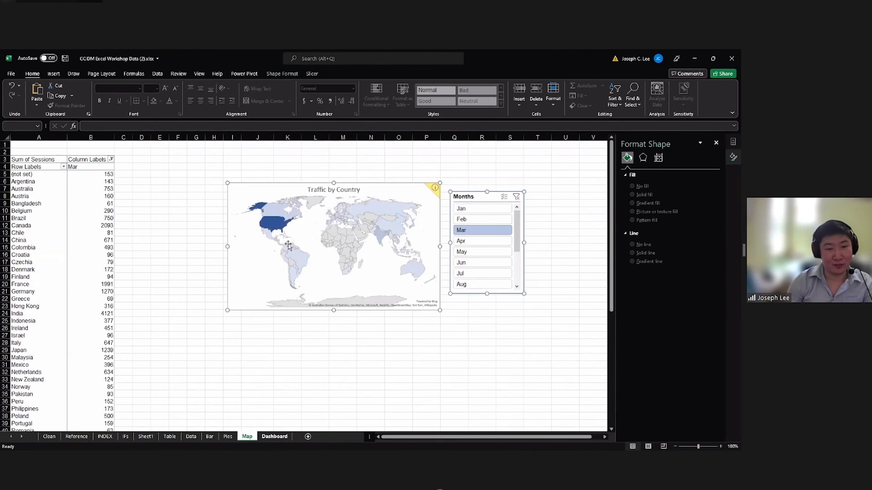
# On the Dashboard sheet, widen the Months slicer beside the map, shorten it to two rows, and scroll its list to Mar.
pyautogui.click(281, 437)
pyautogui.click(307, 204)
pyautogui.moveTo(341, 231); pyautogui.dragTo(384, 232)
pyautogui.moveTo(338, 266); pyautogui.dragTo(342, 220)
pyautogui.scroll(-3, 366, 232)
pyautogui.click(378, 229)
pyautogui.click(414, 254)
pyautogui.click(407, 274)
pyautogui.click(377, 302)
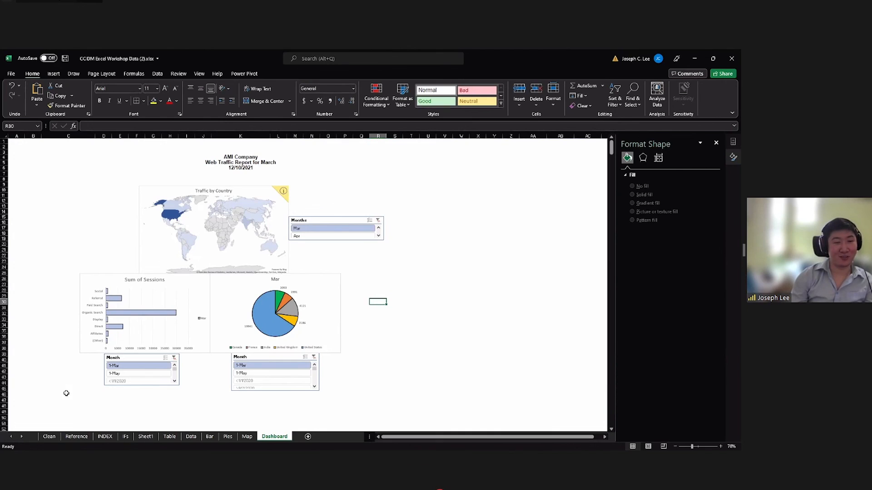
pyautogui.click(68, 185)
pyautogui.moveTo(32, 162); pyautogui.dragTo(327, 397)
pyautogui.moveTo(405, 401); pyautogui.dragTo(429, 401)
pyautogui.click(411, 407)
pyautogui.click(46, 172)
pyautogui.click(427, 400)
# Save the workbook and switch to the presentation's Recap slide.
pyautogui.hotkey('ctrl', 's')
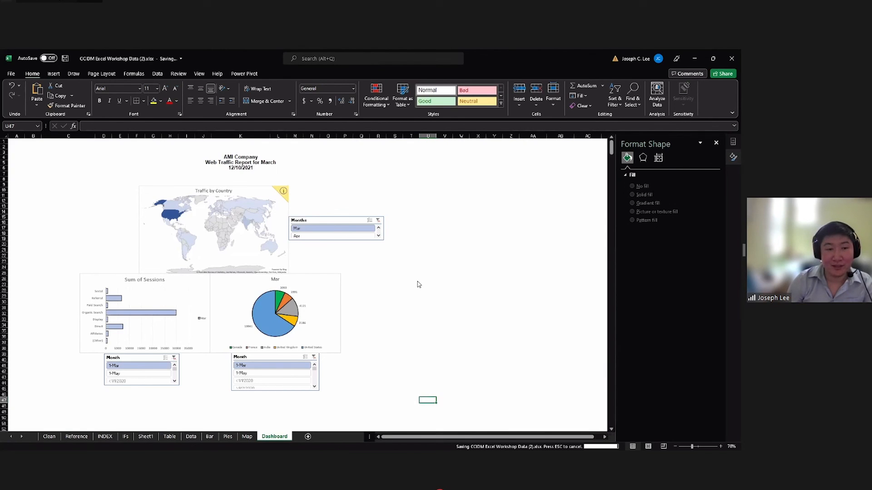
pyautogui.hotkey('alt', 'Tab')
pyautogui.press('Right')
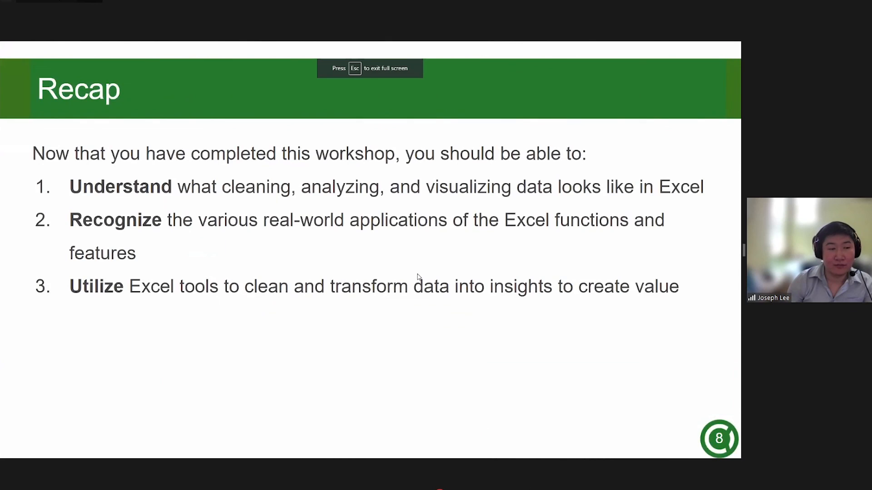